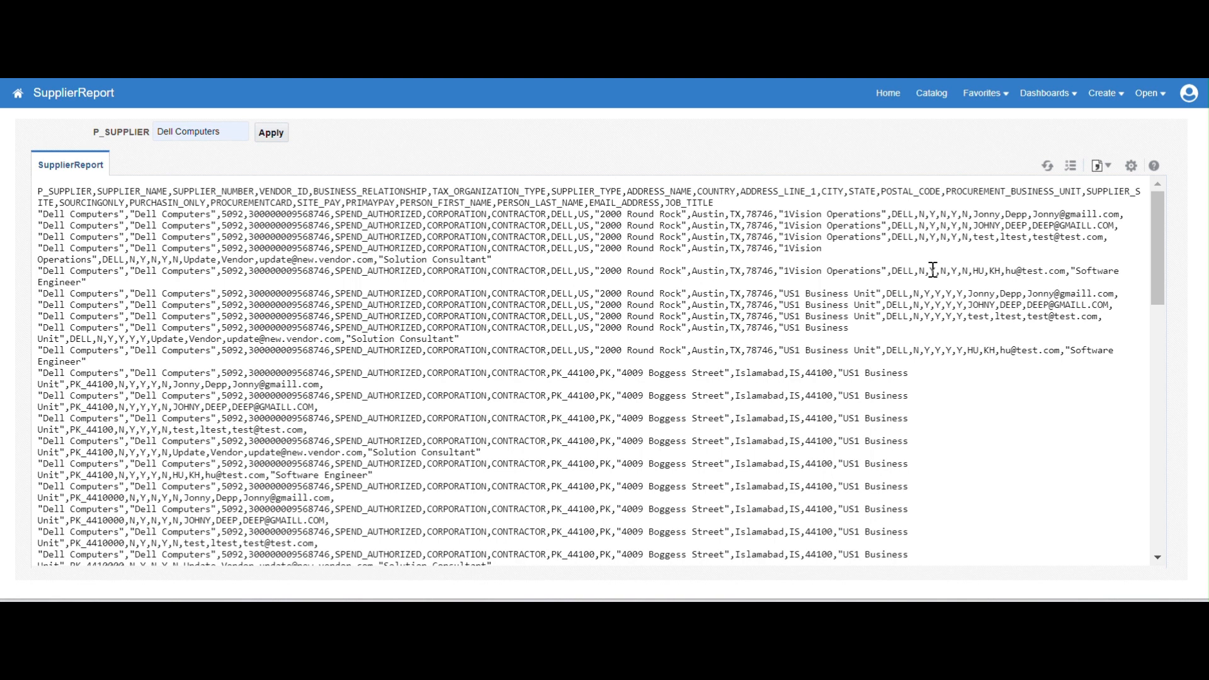
# Export the SupplierReport output as CSV and open the downloaded file
pyautogui.click(1131, 166)
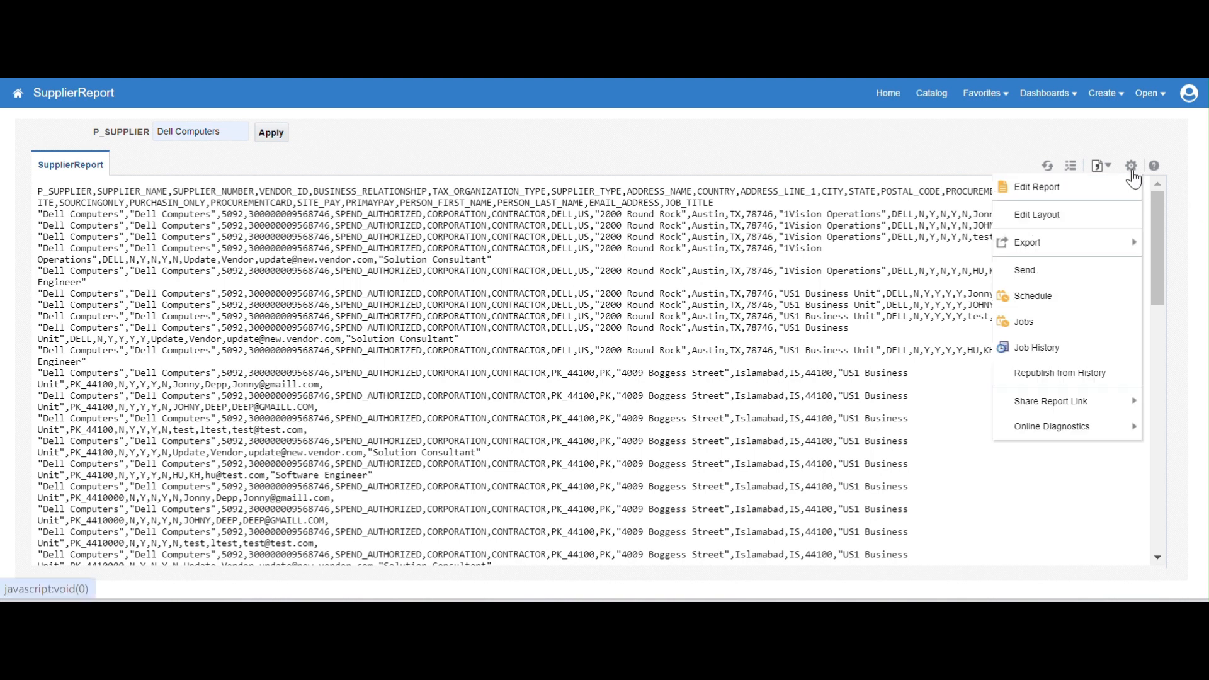
pyautogui.moveTo(1108, 247)
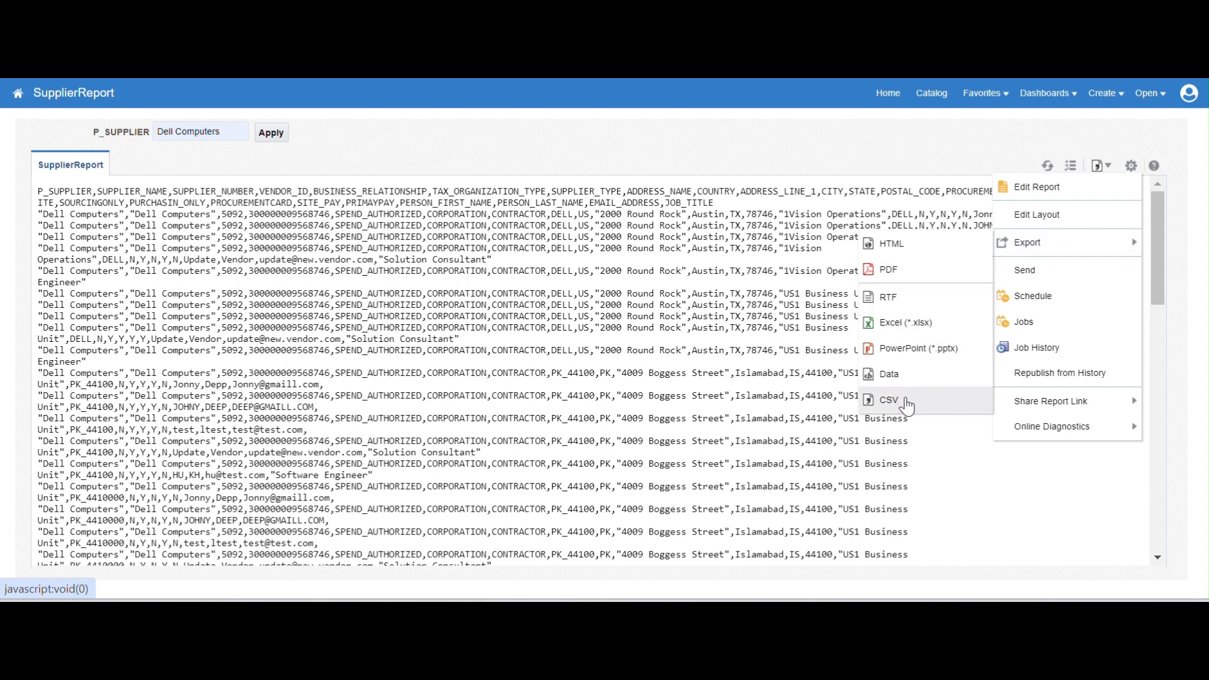
pyautogui.click(907, 401)
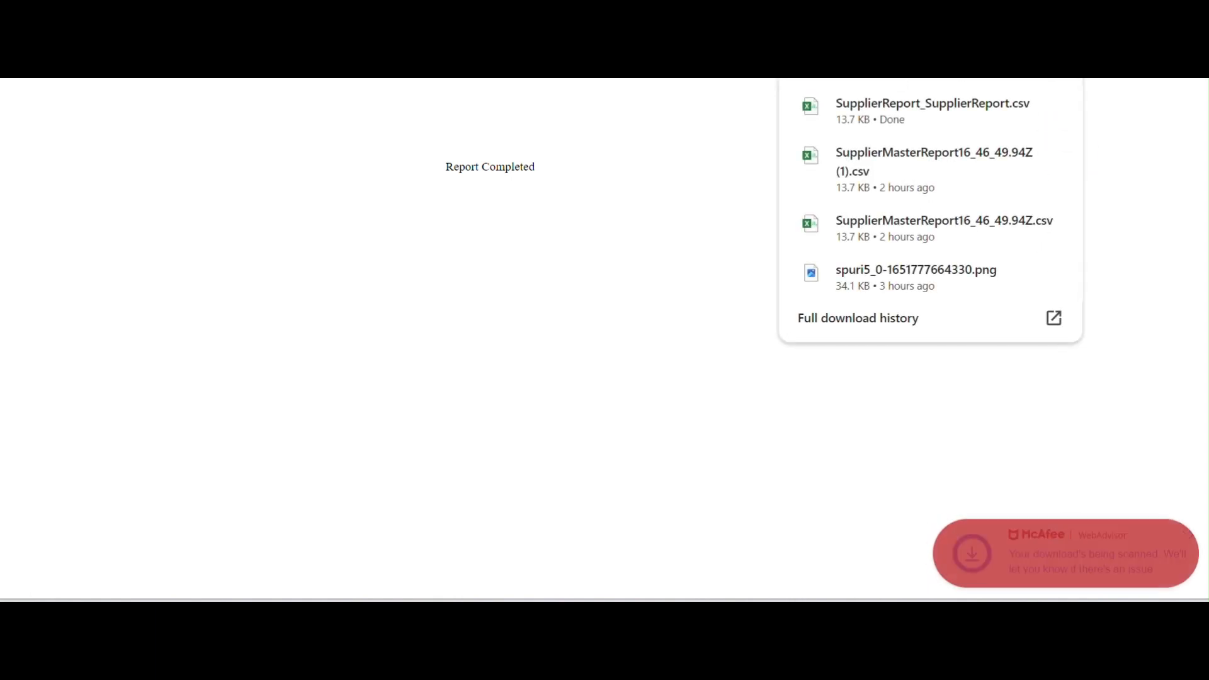
pyautogui.click(932, 116)
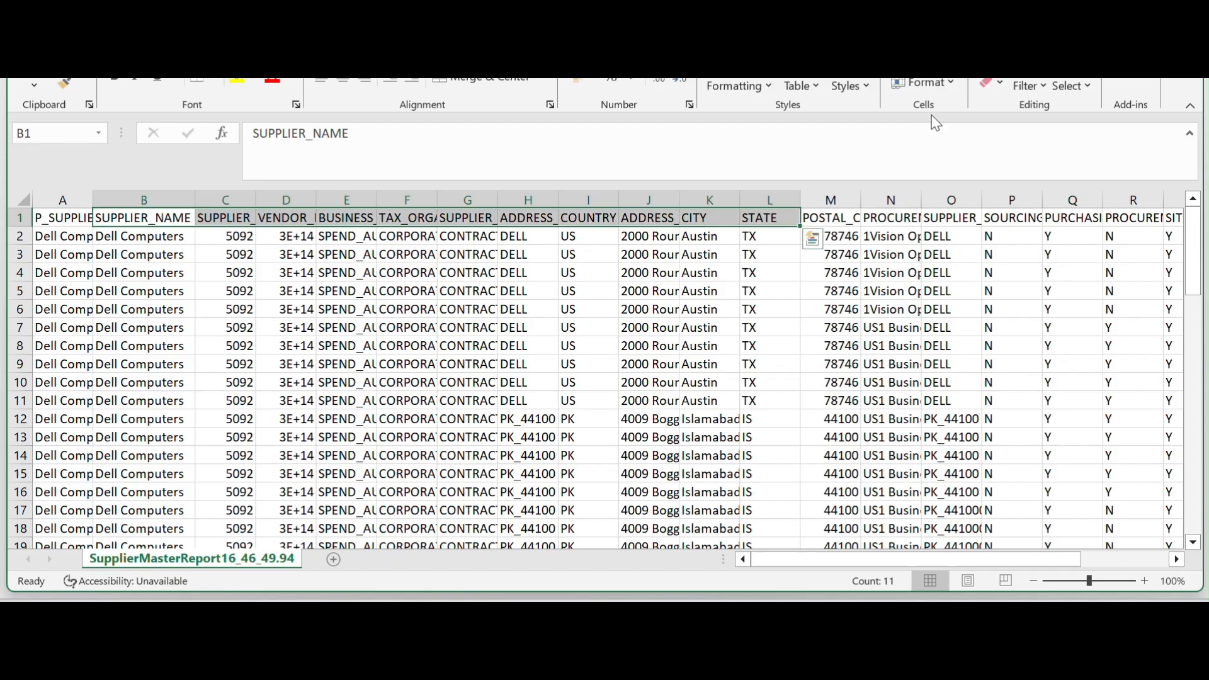
# Fit the width of the P_SUPPLIER column to its contents in the Excel sheet
pyautogui.click(370, 311)
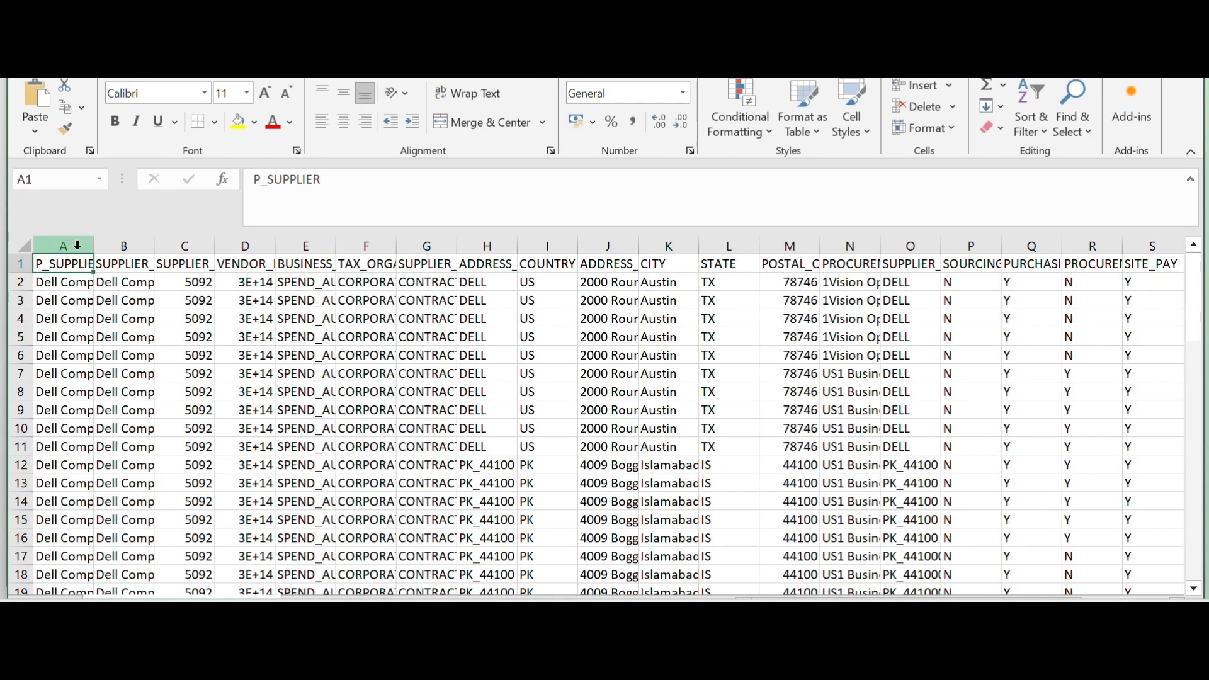
pyautogui.click(80, 245)
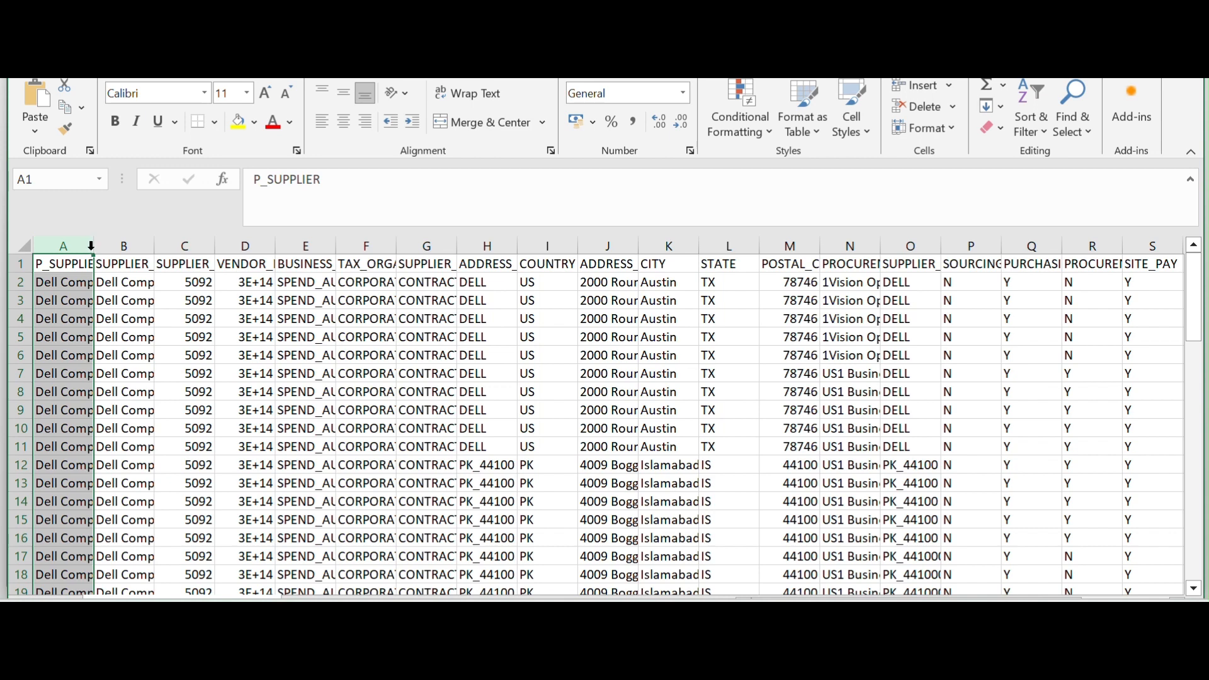
pyautogui.doubleClick(93, 245)
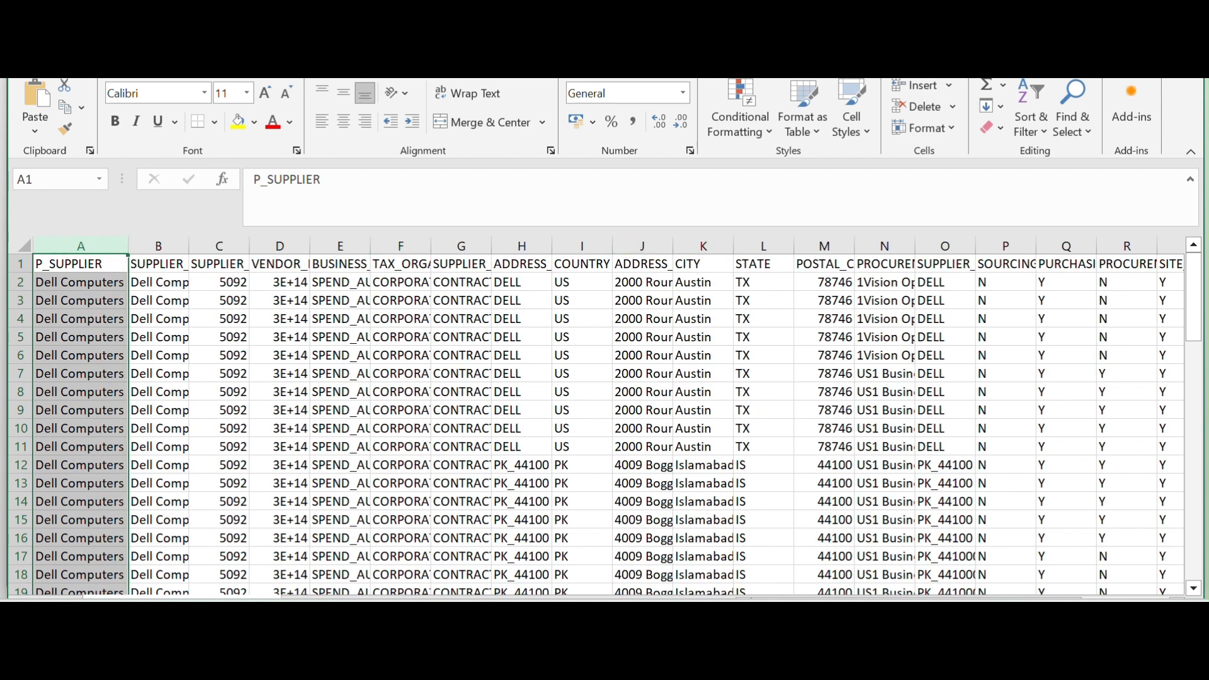
# Switch to SQL Developer and review the column definitions and table name in the CREATE TABLE statement for XX_SUPPLIER_STG_TBL
pyautogui.click(788, 615)
pyautogui.click(407, 296)
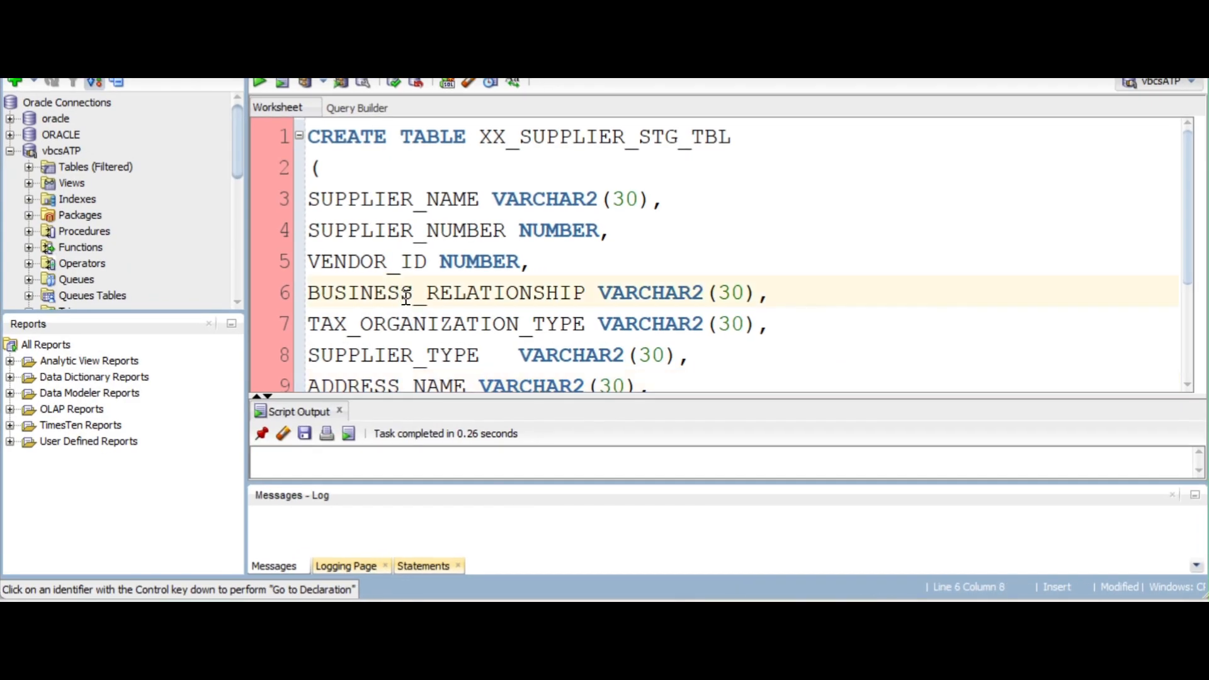
pyautogui.doubleClick(318, 203)
pyautogui.doubleClick(391, 232)
pyautogui.scroll(-1, 397, 243)
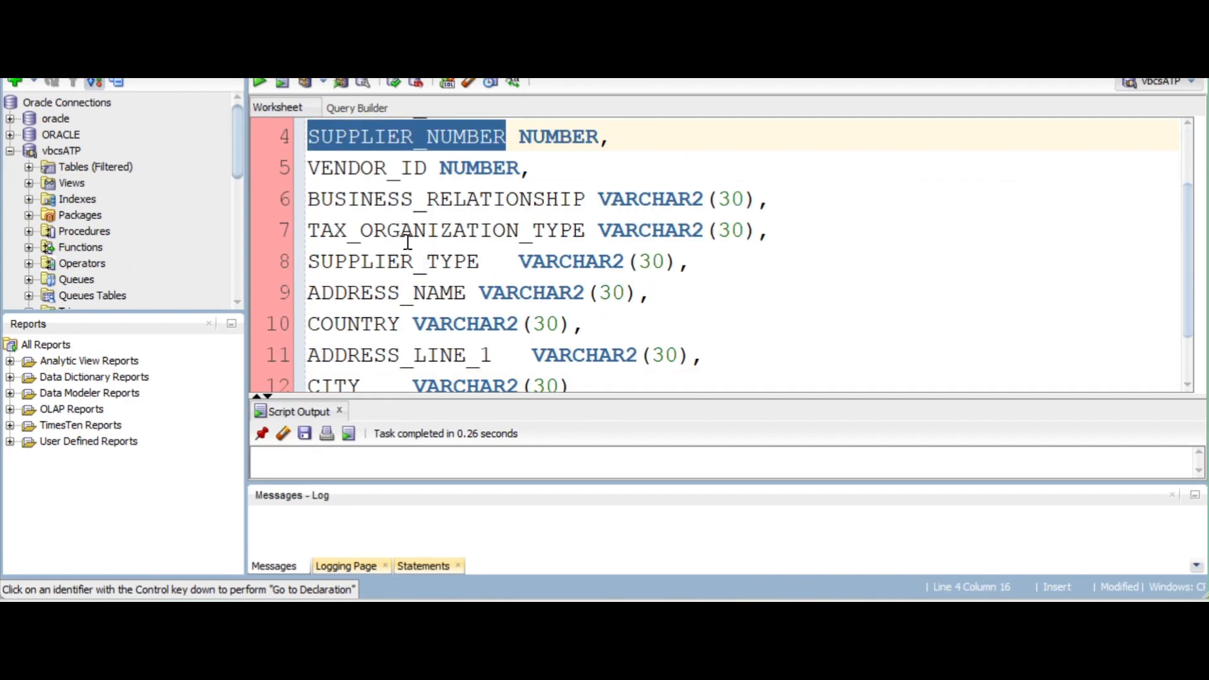
pyautogui.doubleClick(405, 169)
pyautogui.scroll(-1, 479, 272)
pyautogui.doubleClick(321, 315)
pyautogui.moveTo(321, 315); pyautogui.dragTo(254, 108)
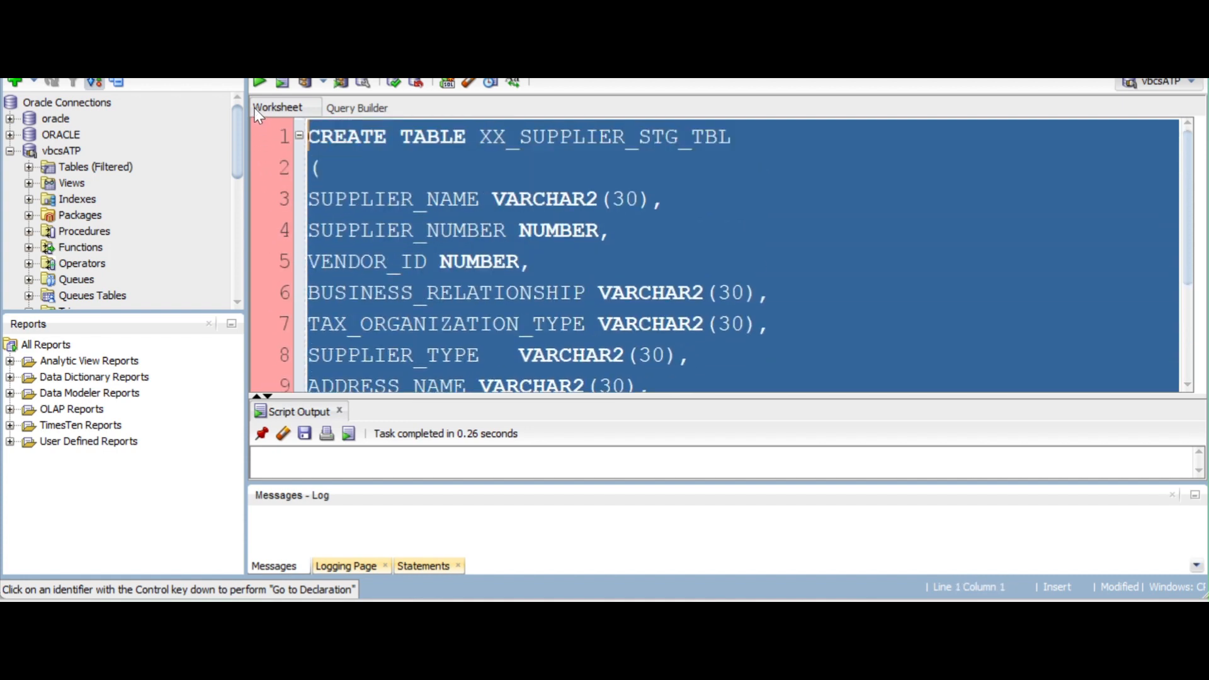
pyautogui.click(466, 199)
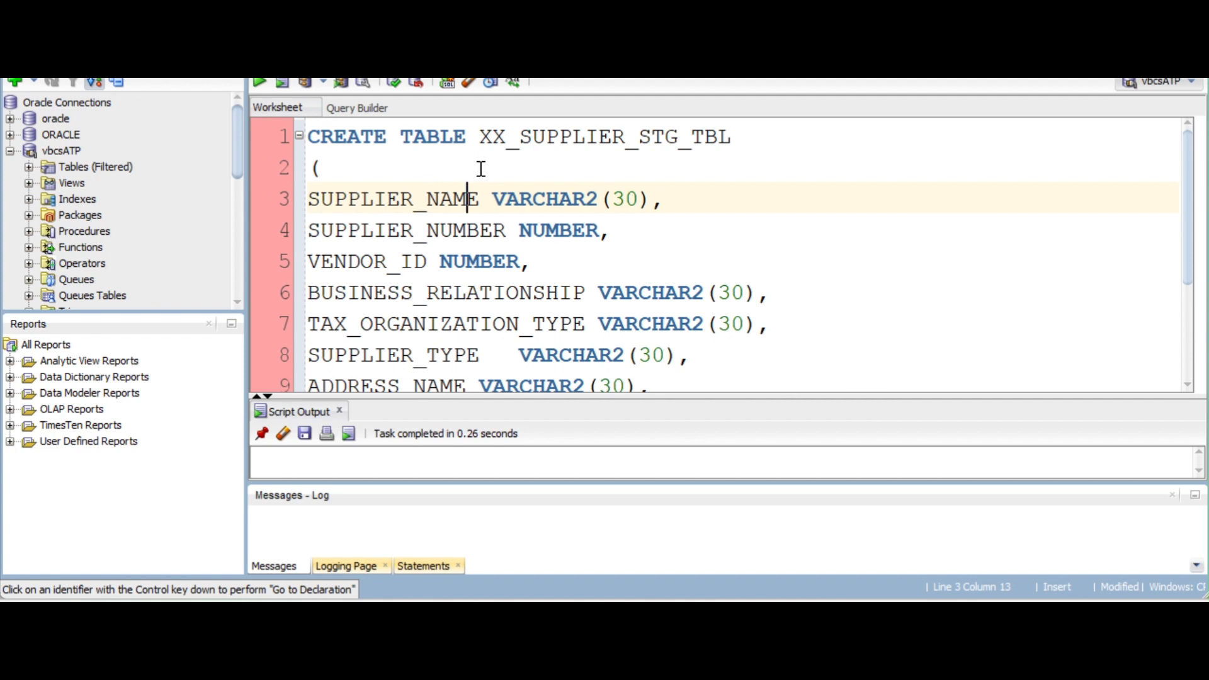
pyautogui.doubleClick(557, 139)
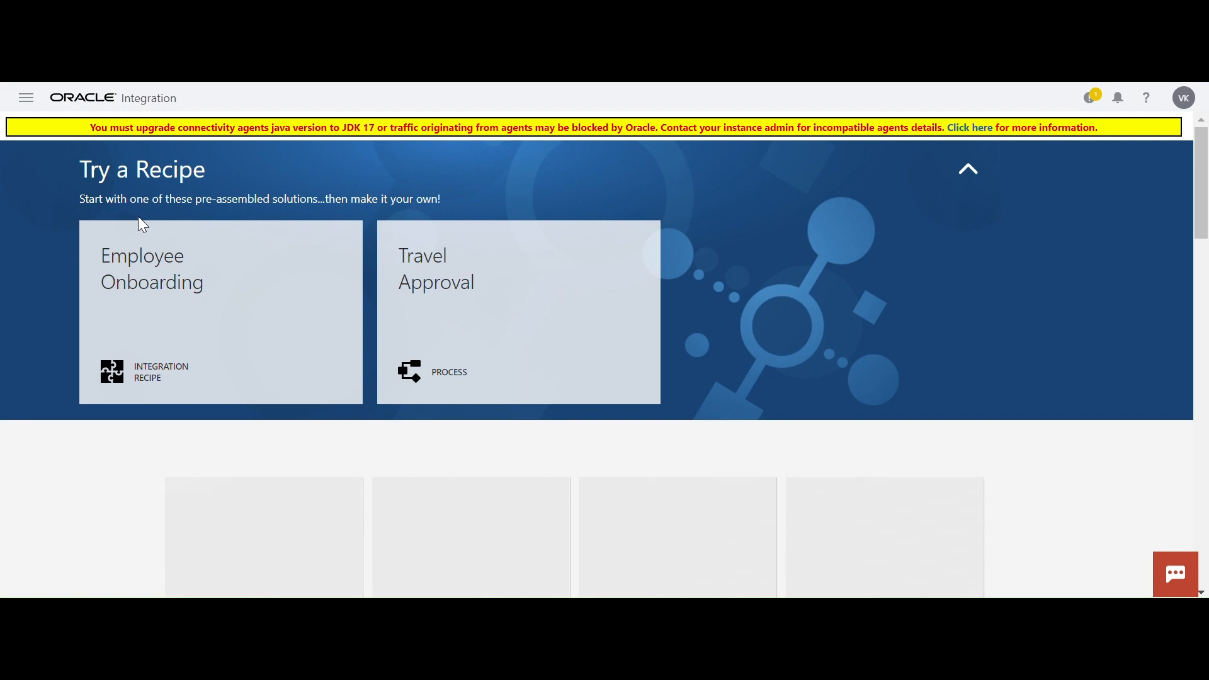
# In Oracle Integration, go to the integrations list and start a new integration with the Scheduled Orchestration style
pyautogui.click(27, 98)
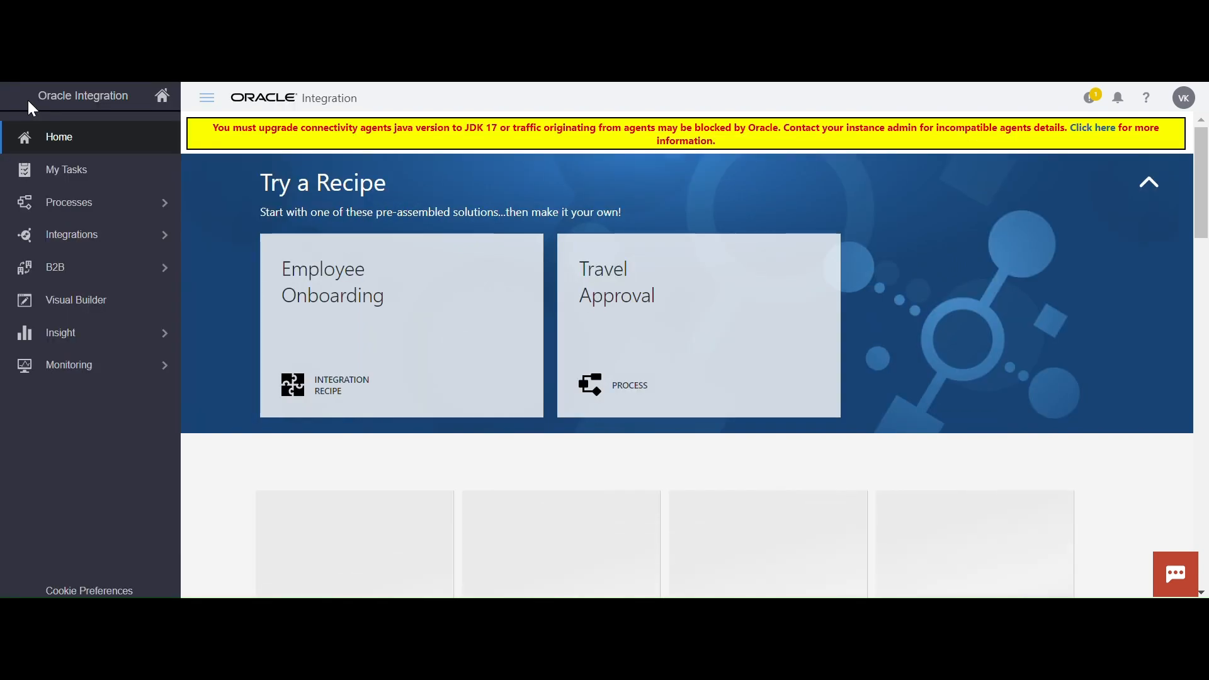
pyautogui.click(143, 238)
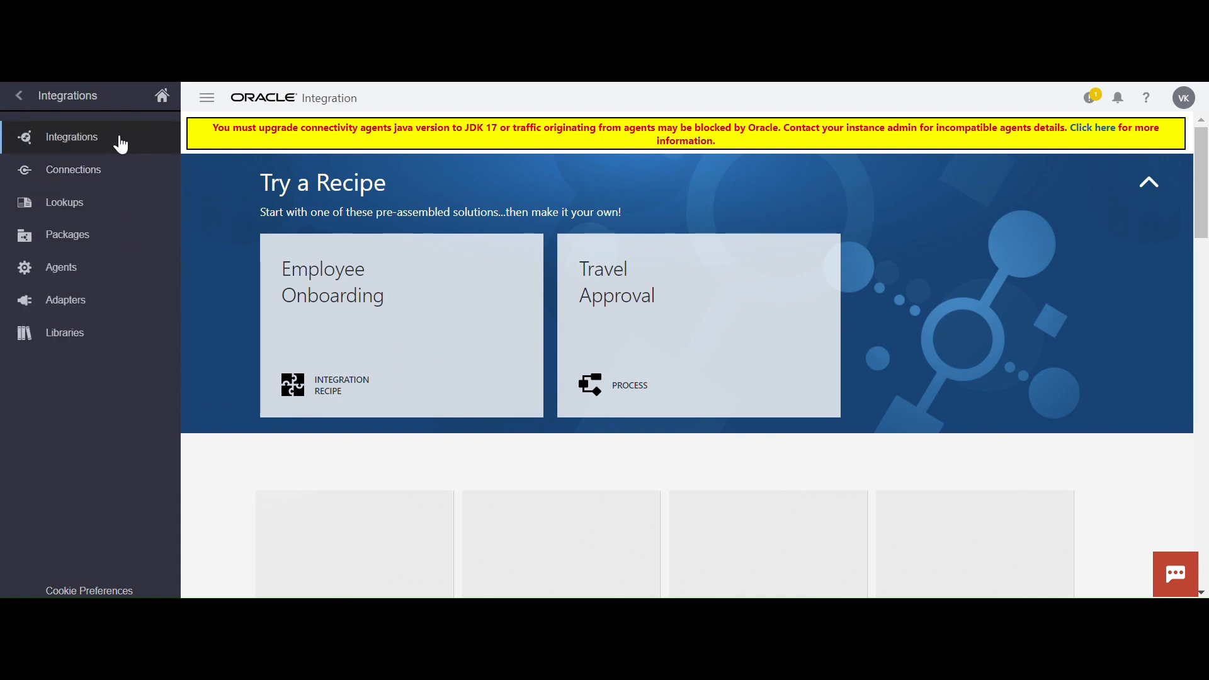
pyautogui.click(119, 141)
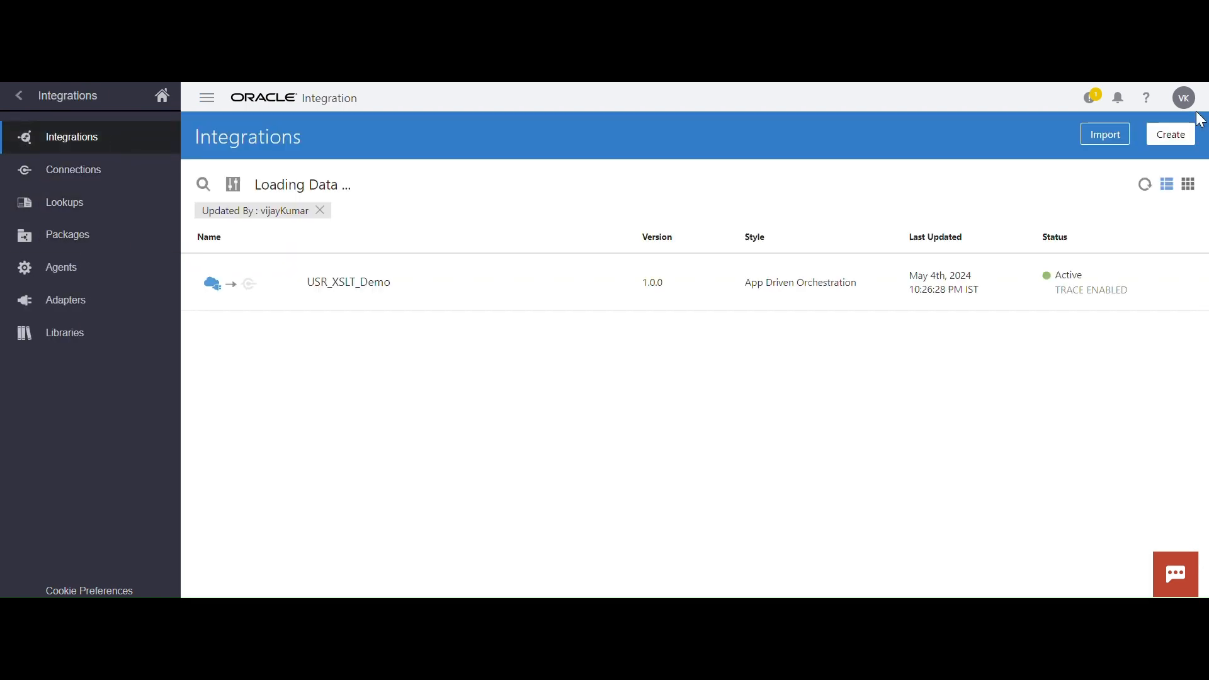
pyautogui.click(1180, 138)
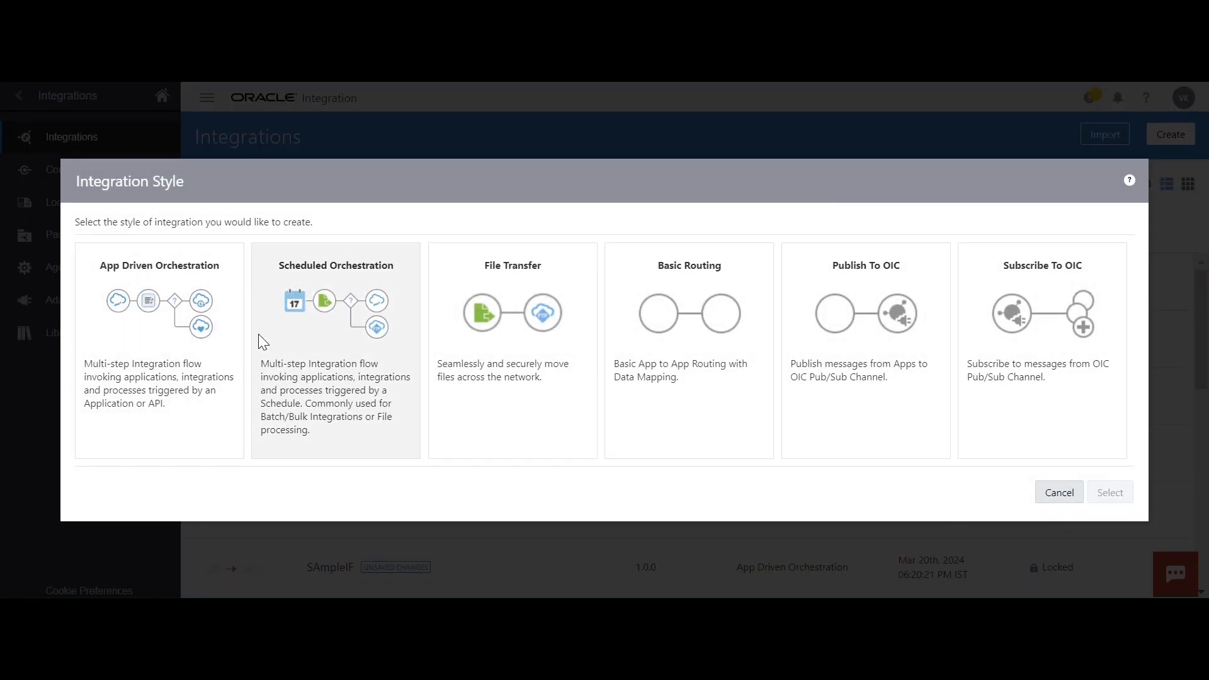
pyautogui.click(320, 310)
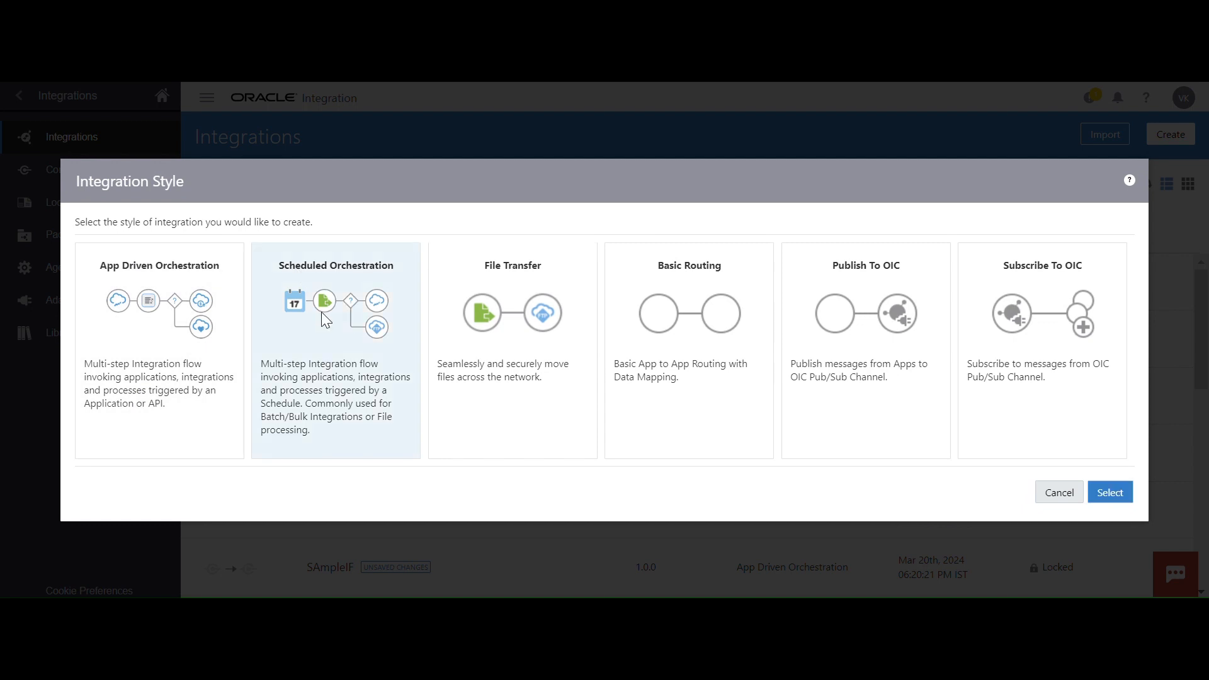
pyautogui.click(1110, 492)
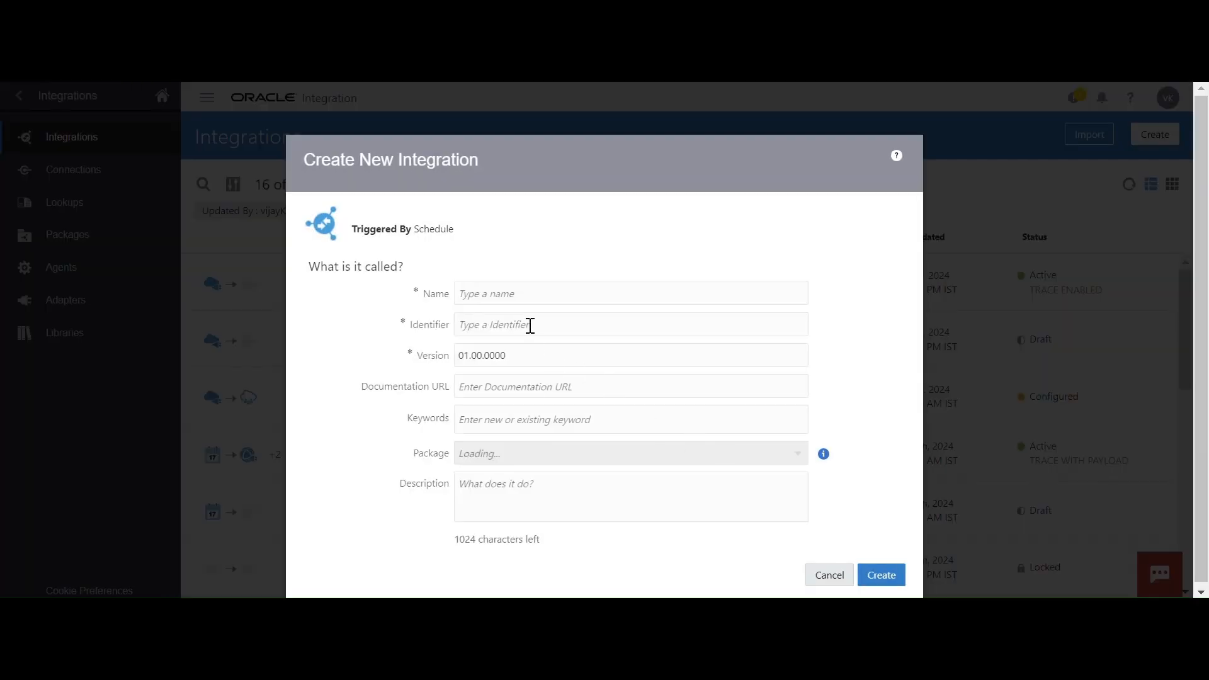
# Name the new integration USR_BI_Extract_Insert_ATP and create it
pyautogui.click(526, 301)
pyautogui.write('us')
pyautogui.press('BackSpace')
pyautogui.press('BackSpace')
pyautogui.write('USR_BI_Extract_Insert_ATP')
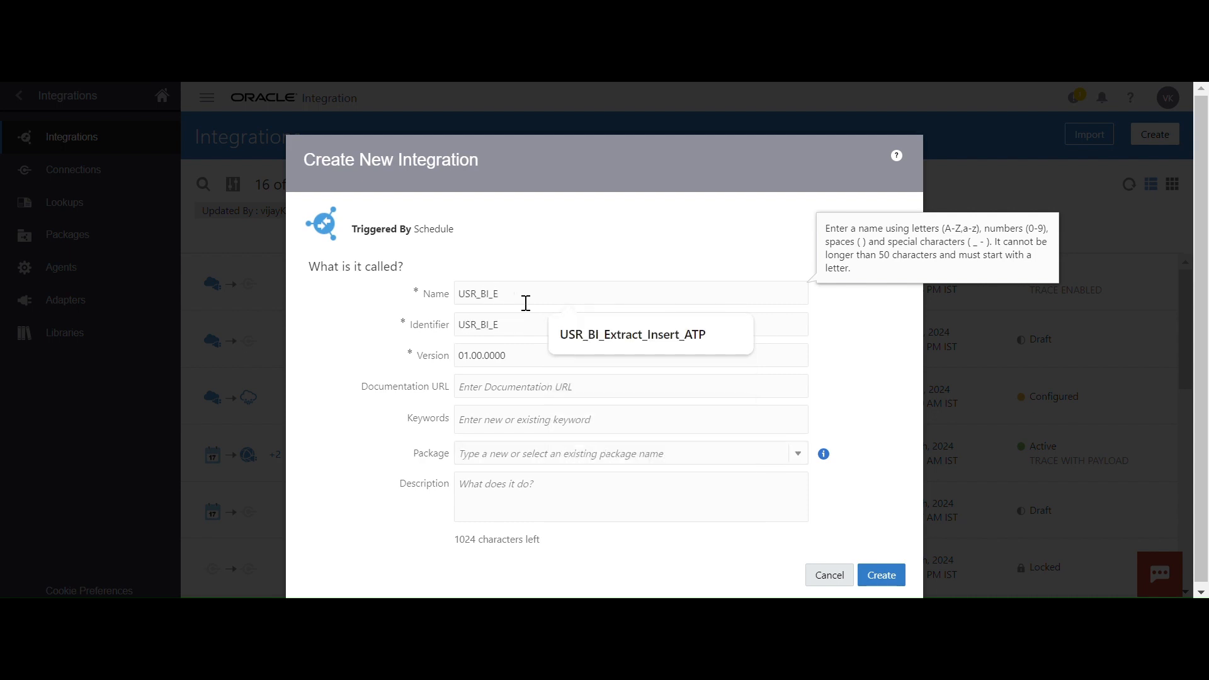
pyautogui.click(632, 335)
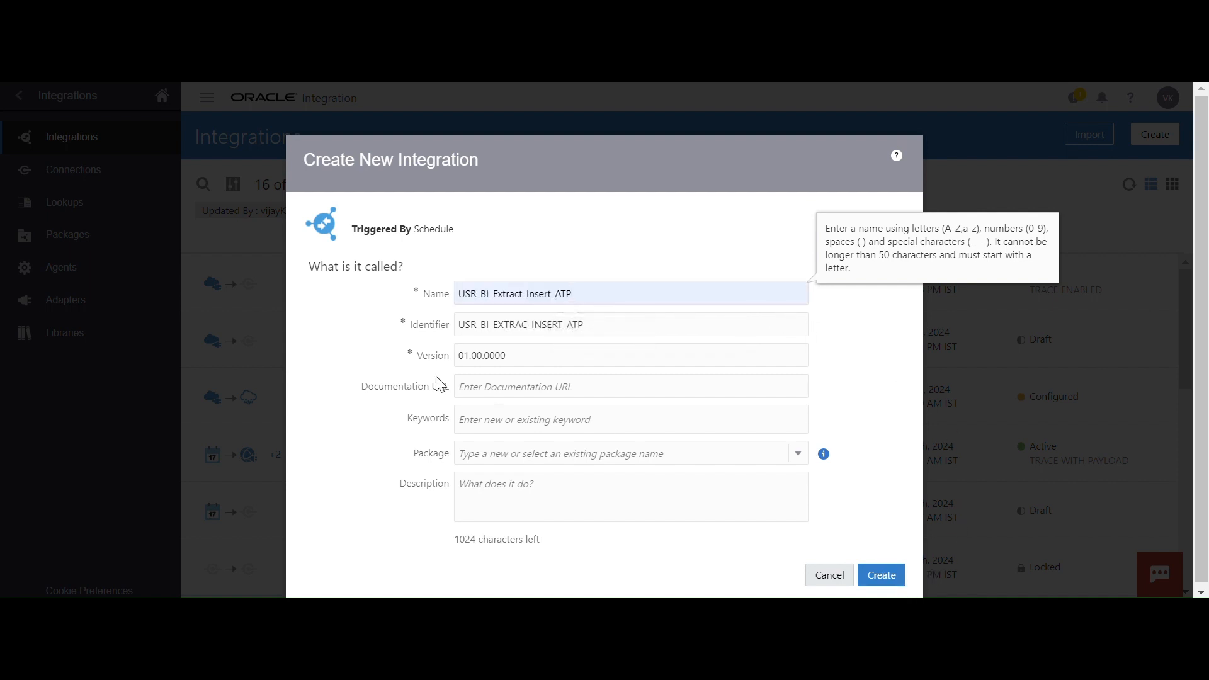
pyautogui.click(873, 570)
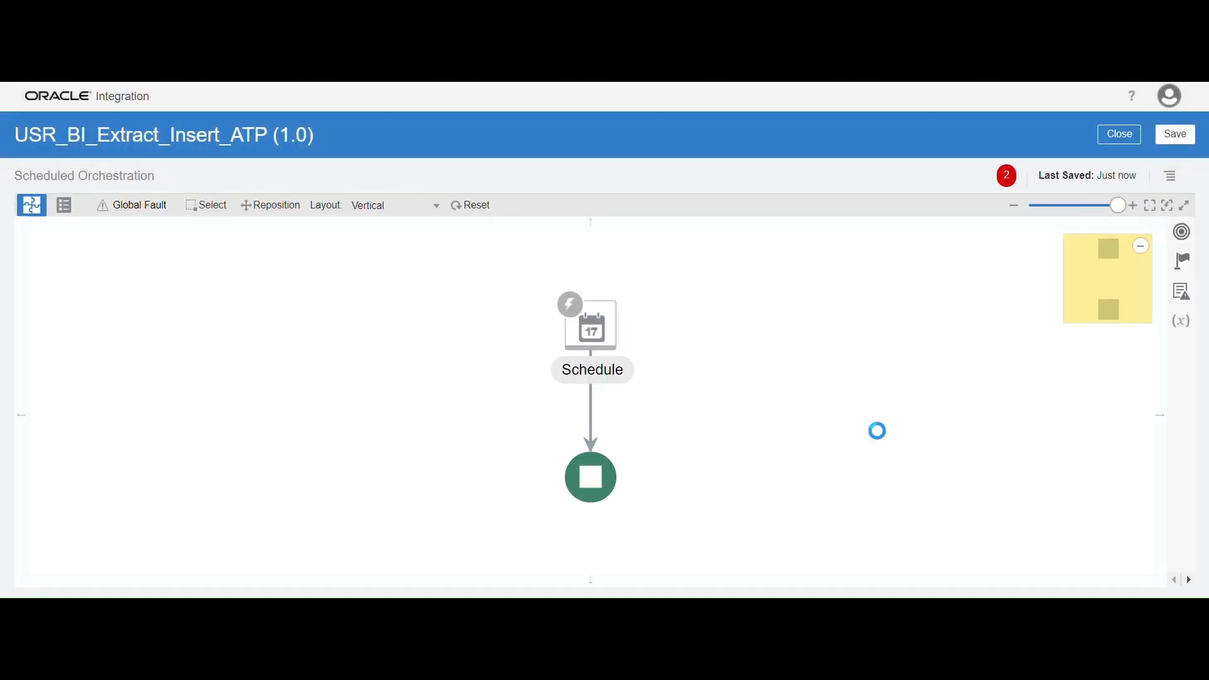
# Save the integration and set the canvas layout to Horizontal
pyautogui.click(1172, 137)
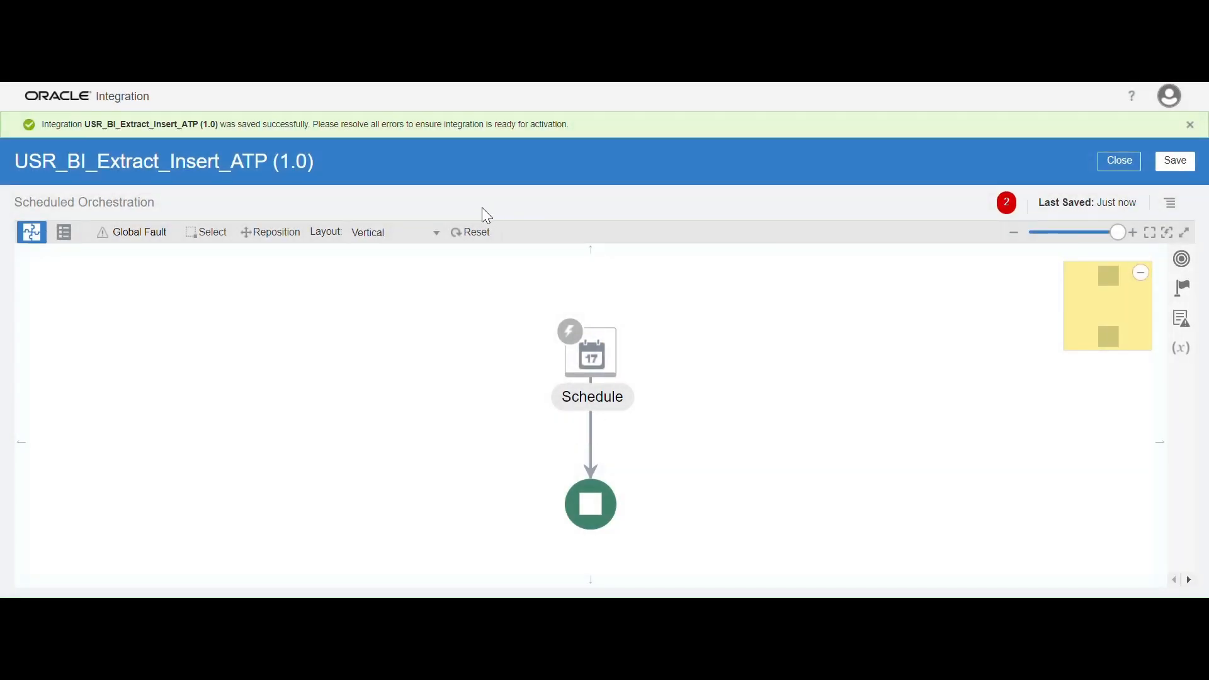
pyautogui.click(439, 244)
pyautogui.click(416, 250)
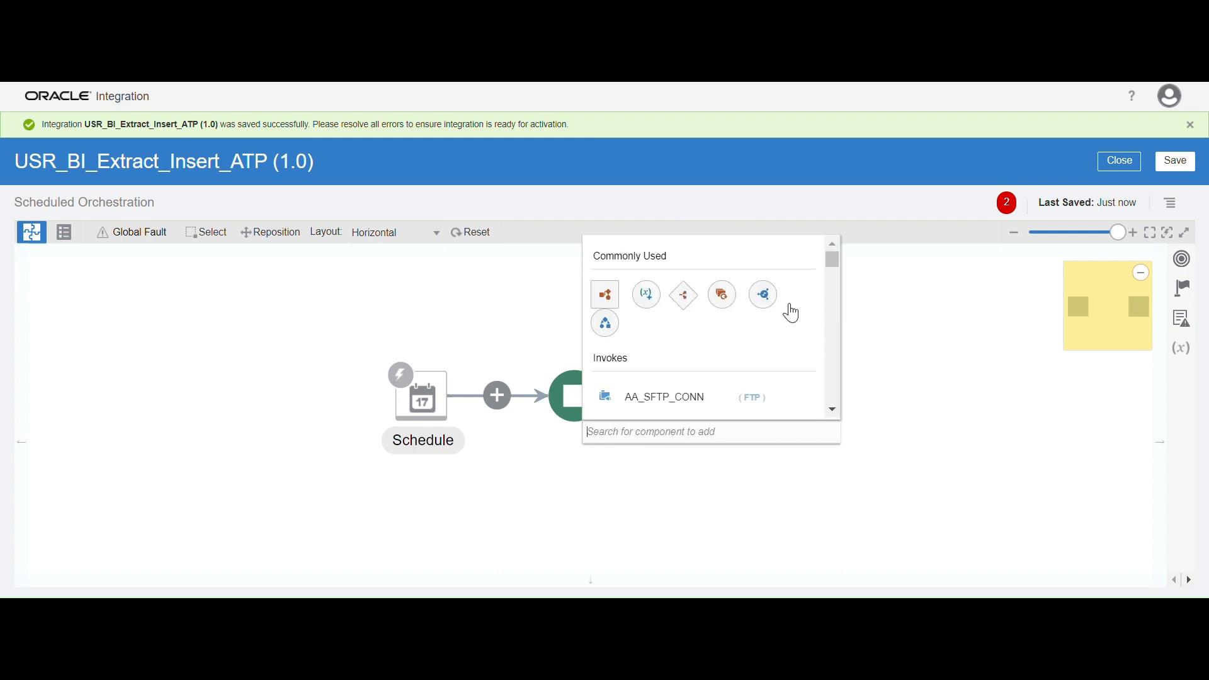
pyautogui.click(938, 327)
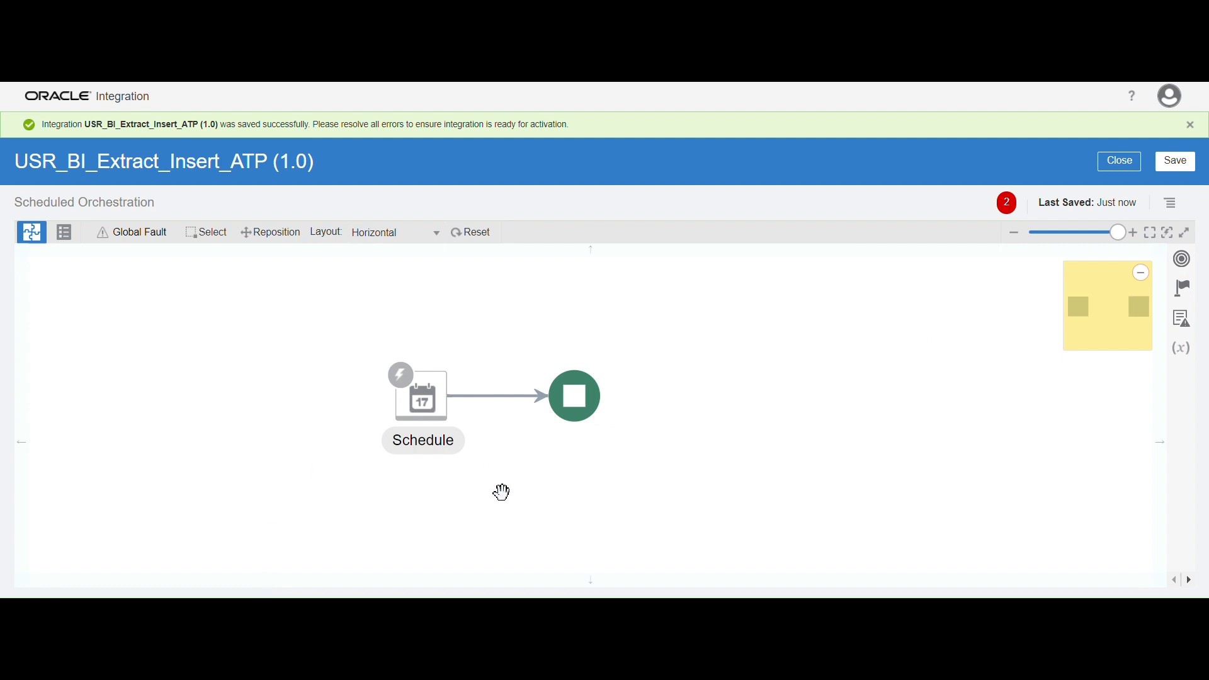
# Open the integration properties for editing from the Schedule trigger and add a new property row
pyautogui.click(405, 419)
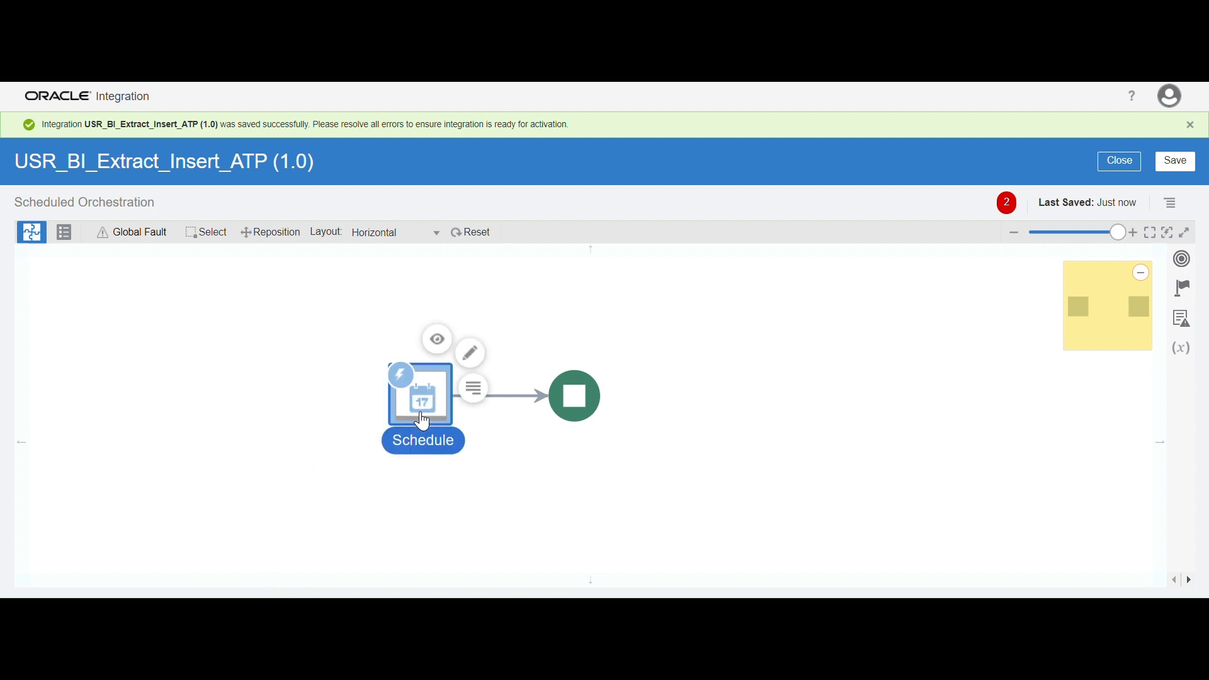
pyautogui.click(482, 397)
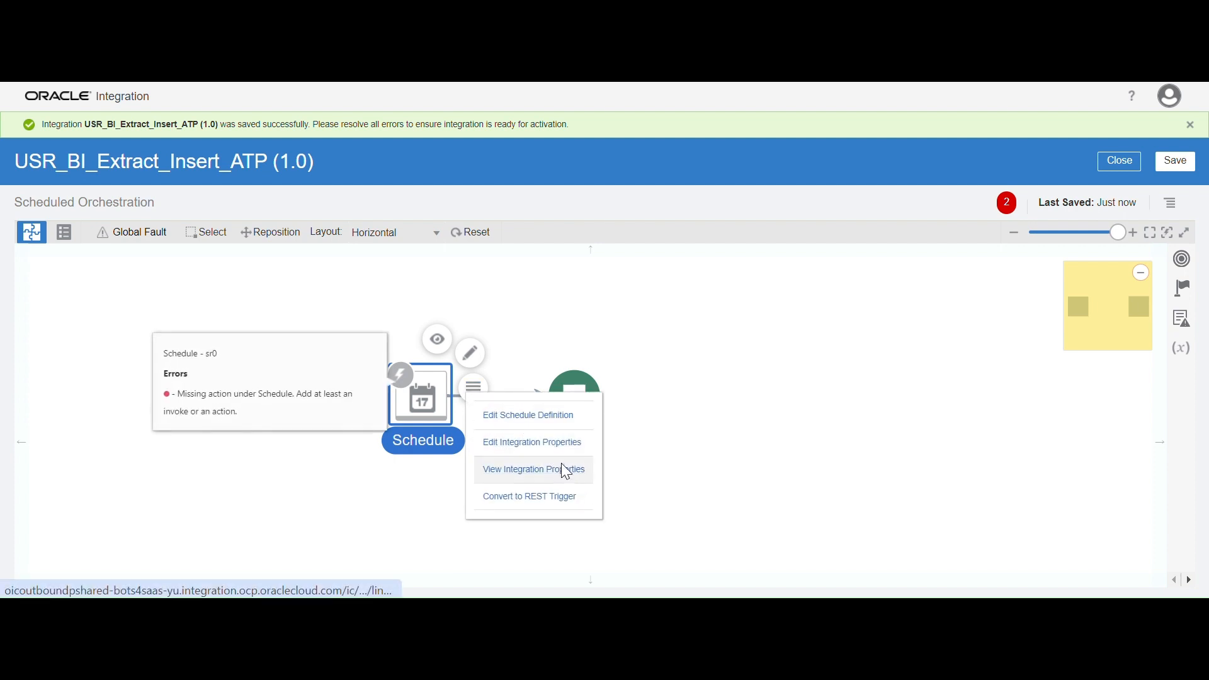
pyautogui.click(562, 449)
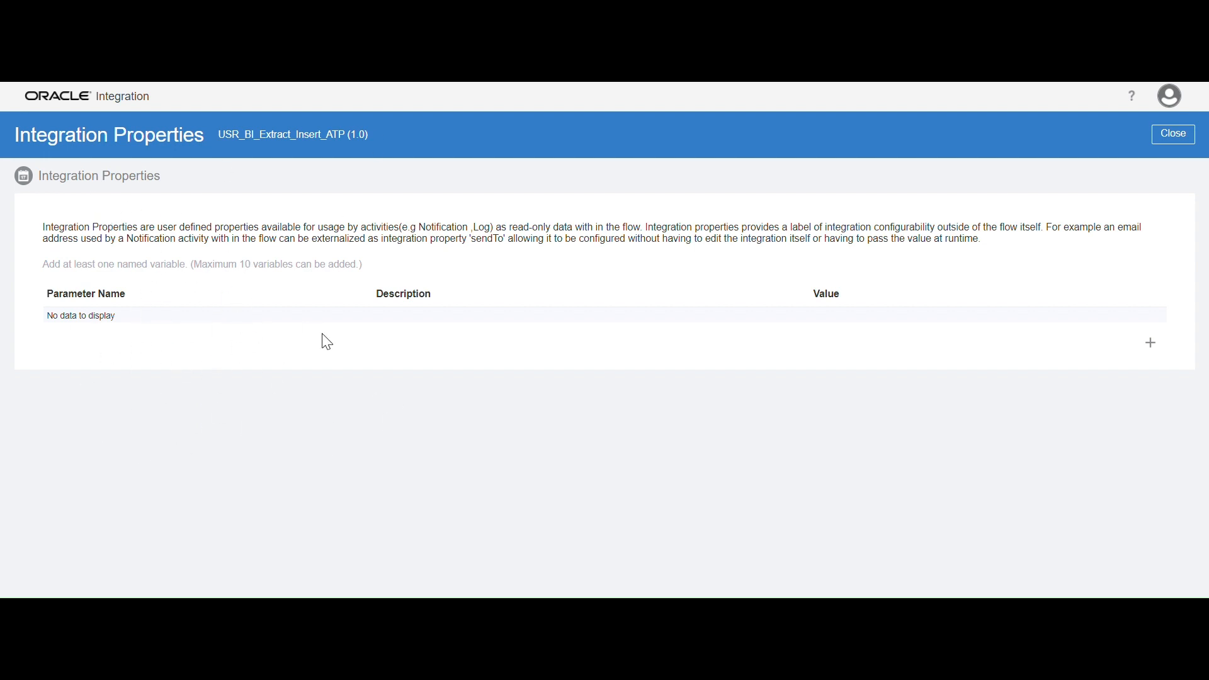
pyautogui.click(1154, 348)
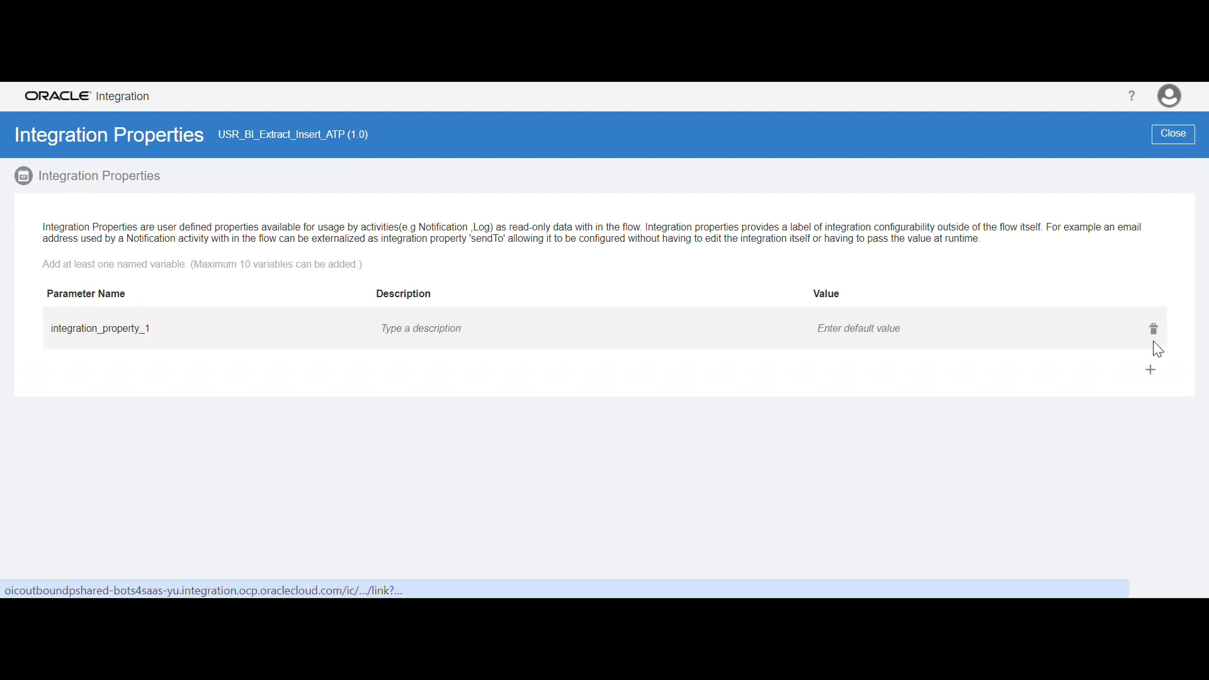
# Copy P_SUPPLIER from the text notes and use it as the new integration property's parameter name
pyautogui.click(171, 332)
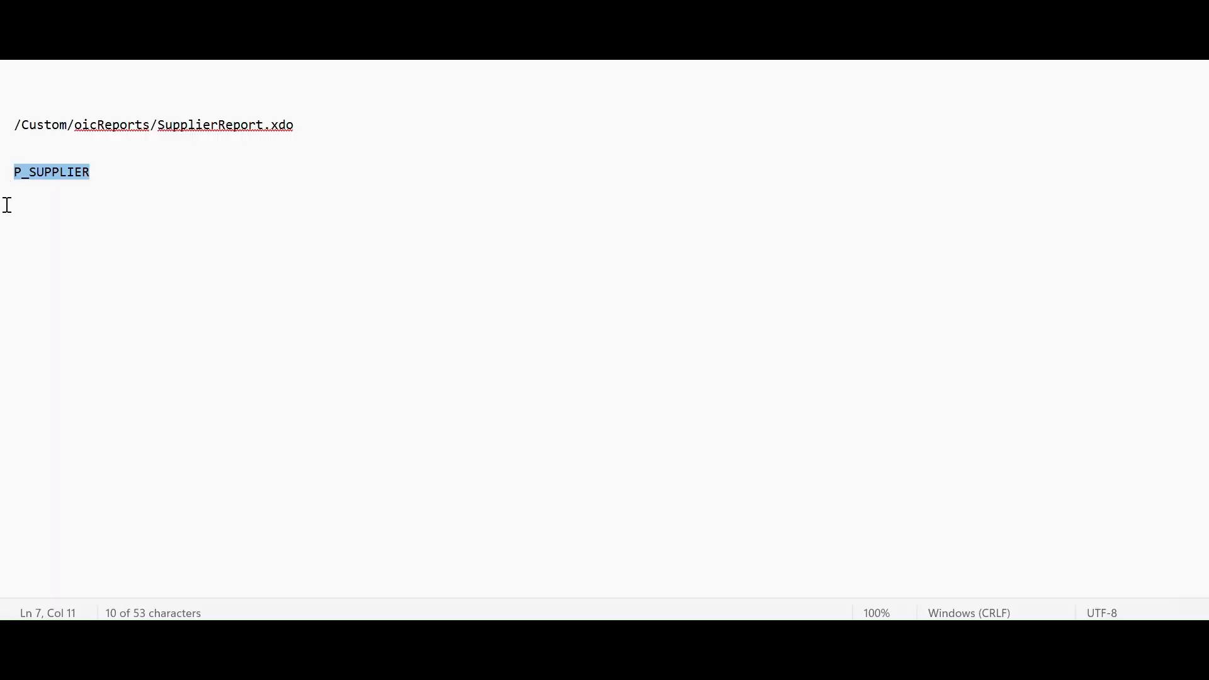
pyautogui.moveTo(662, 627)
pyautogui.click(501, 523)
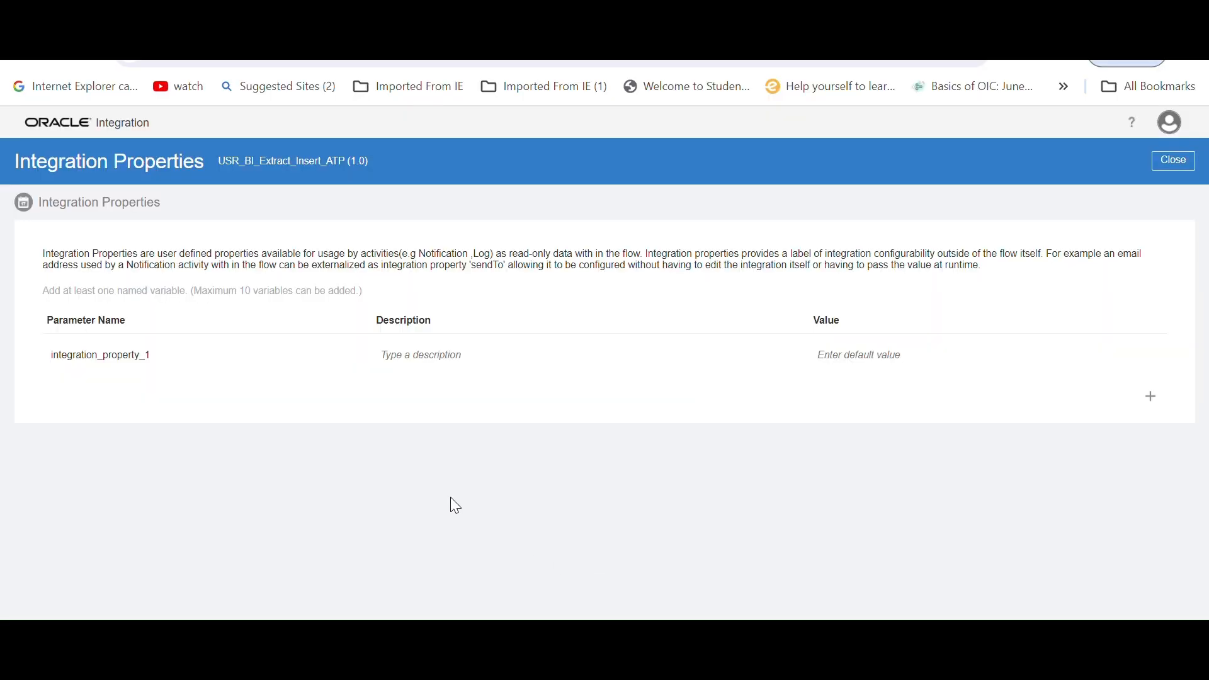
pyautogui.click(164, 357)
pyautogui.hotkey('ctrl', 'a')
pyautogui.write('P_SUPPLIER')
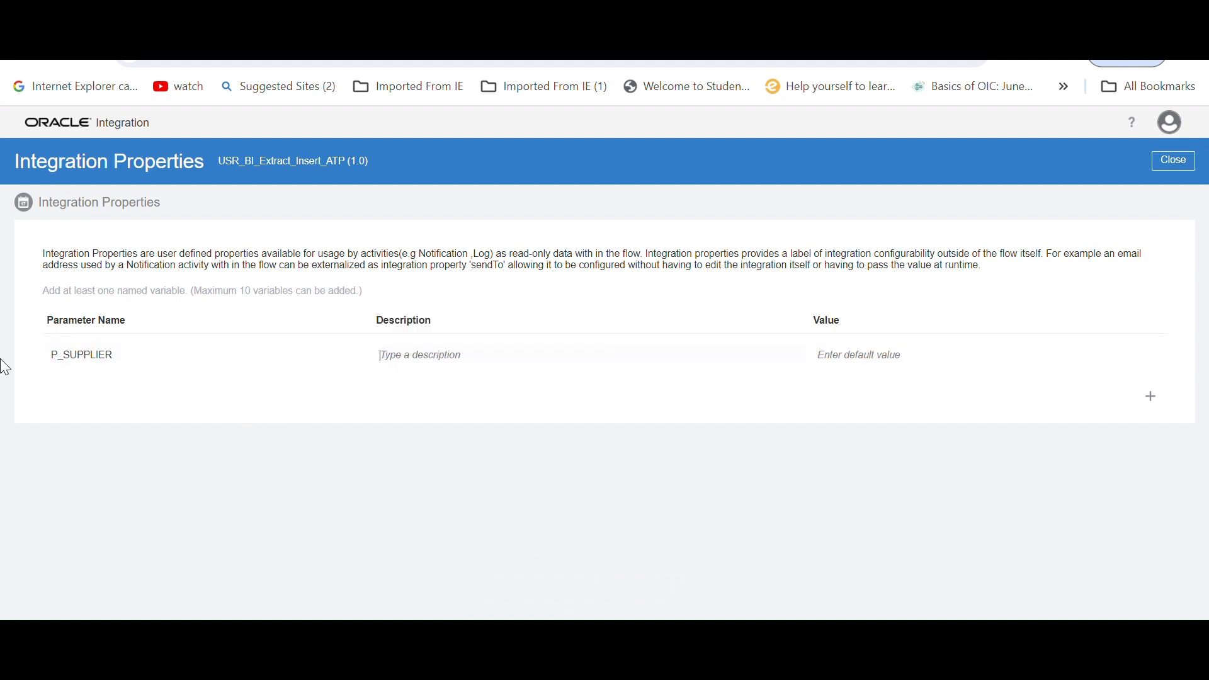
# Set the P_SUPPLIER property's default value to Dell Computers and close the integration properties
pyautogui.click(864, 353)
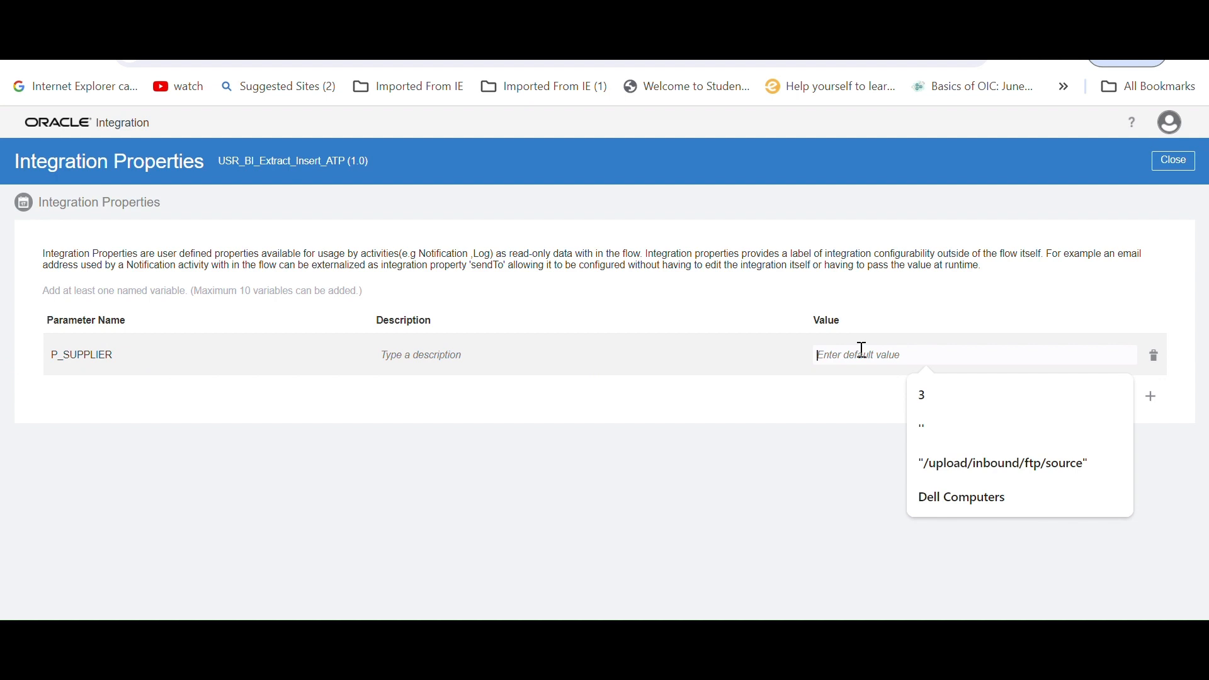
pyautogui.write('"De')
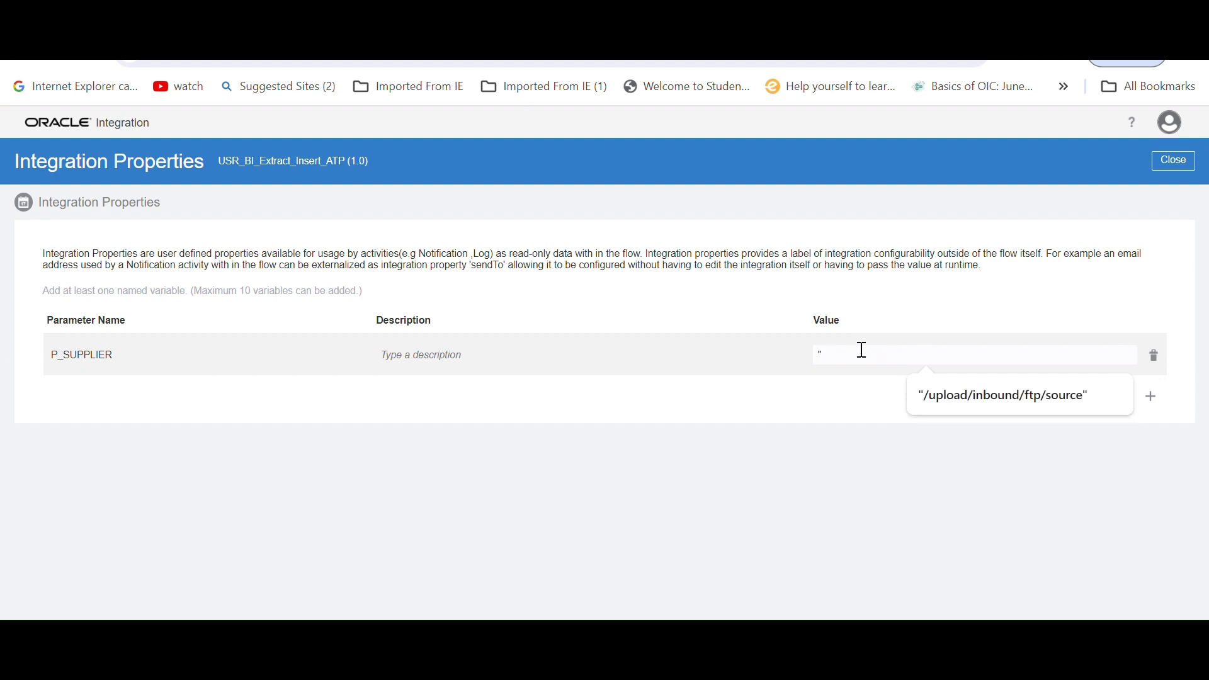
pyautogui.press('BackSpace')
pyautogui.press('BackSpace')
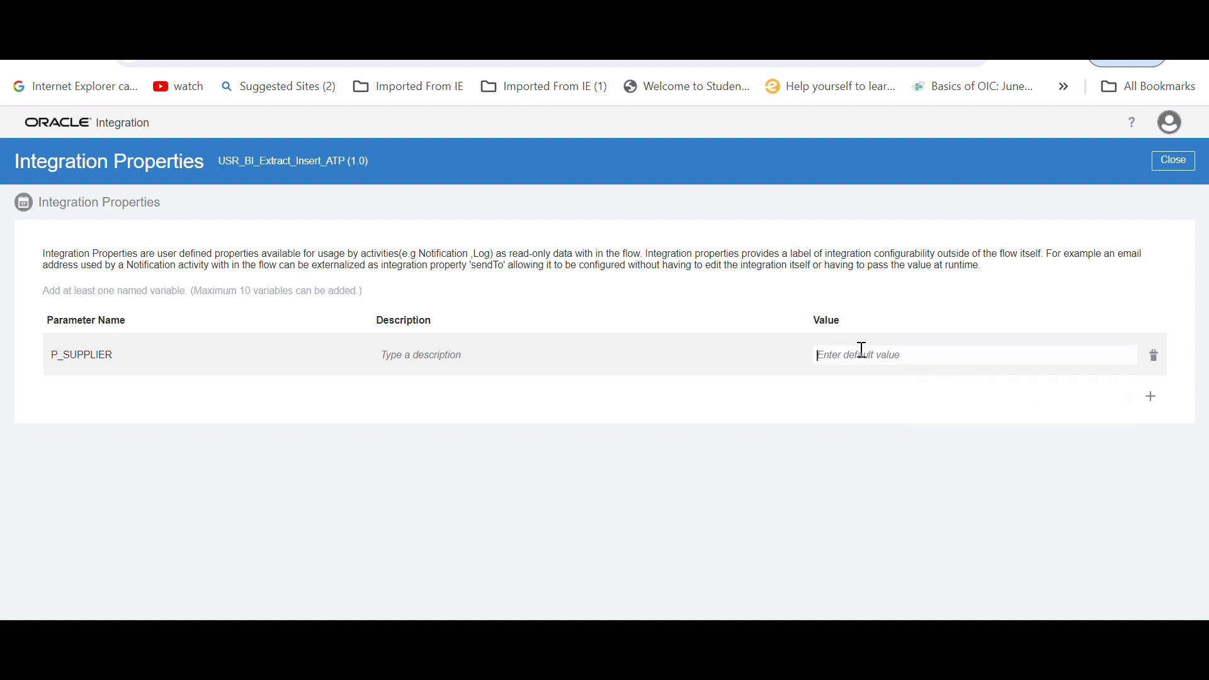
pyautogui.write('Dell')
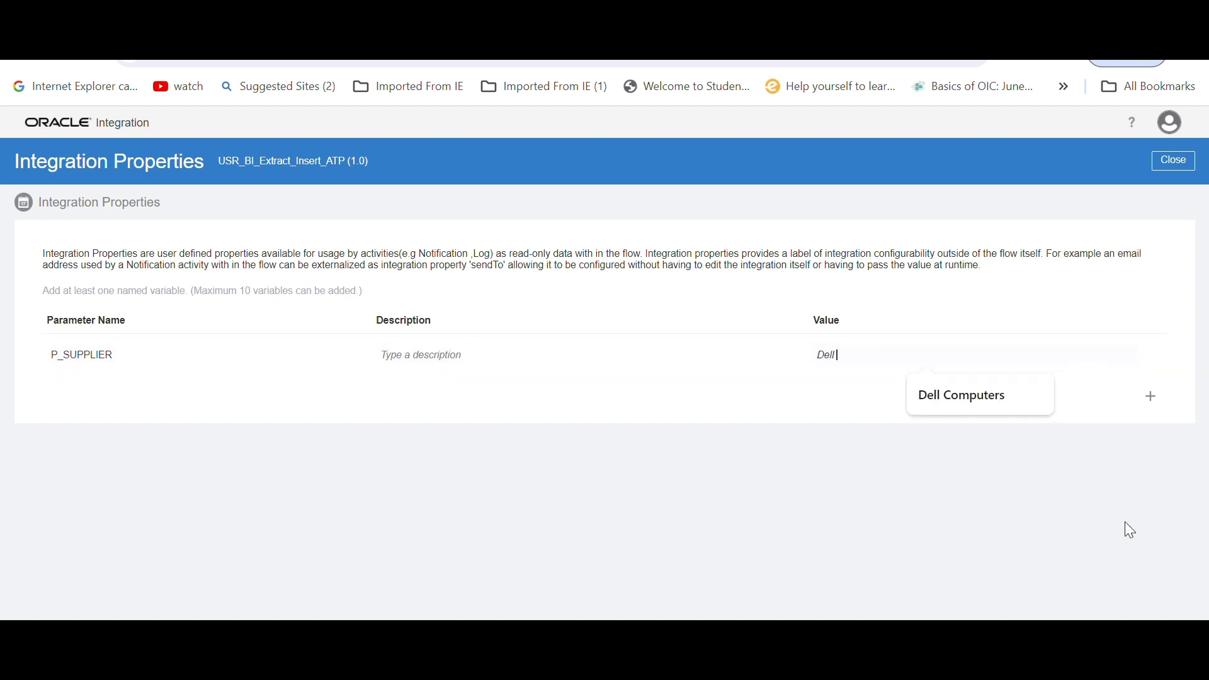
pyautogui.write(' Computers')
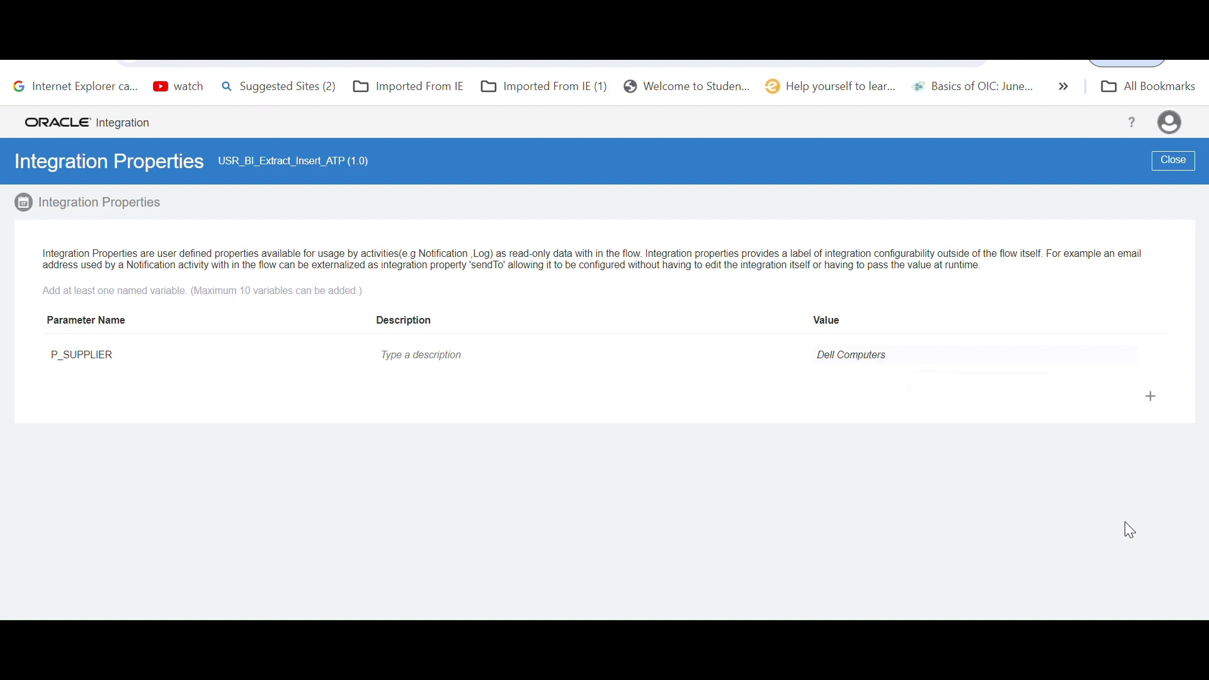
pyautogui.click(202, 583)
pyautogui.click(1174, 161)
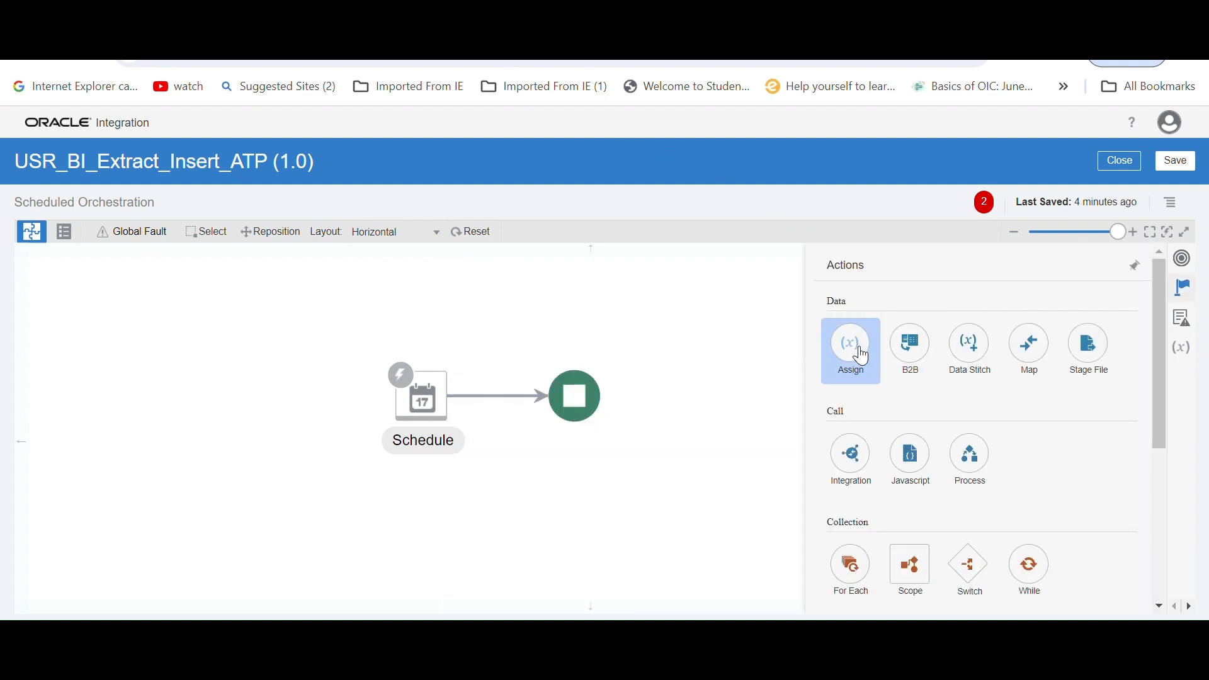
# Add an Assign action named Assign_variables between the Schedule trigger and the end of the flow
pyautogui.click(848, 343)
pyautogui.moveTo(475, 380); pyautogui.dragTo(478, 384)
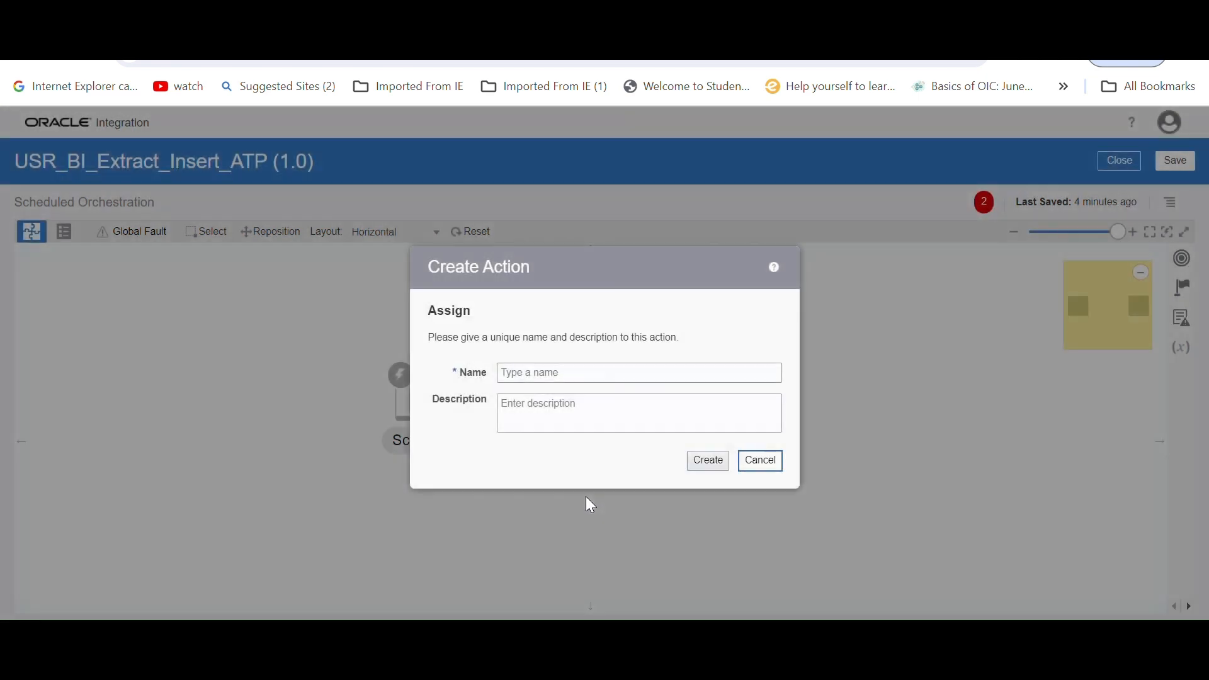
pyautogui.click(510, 372)
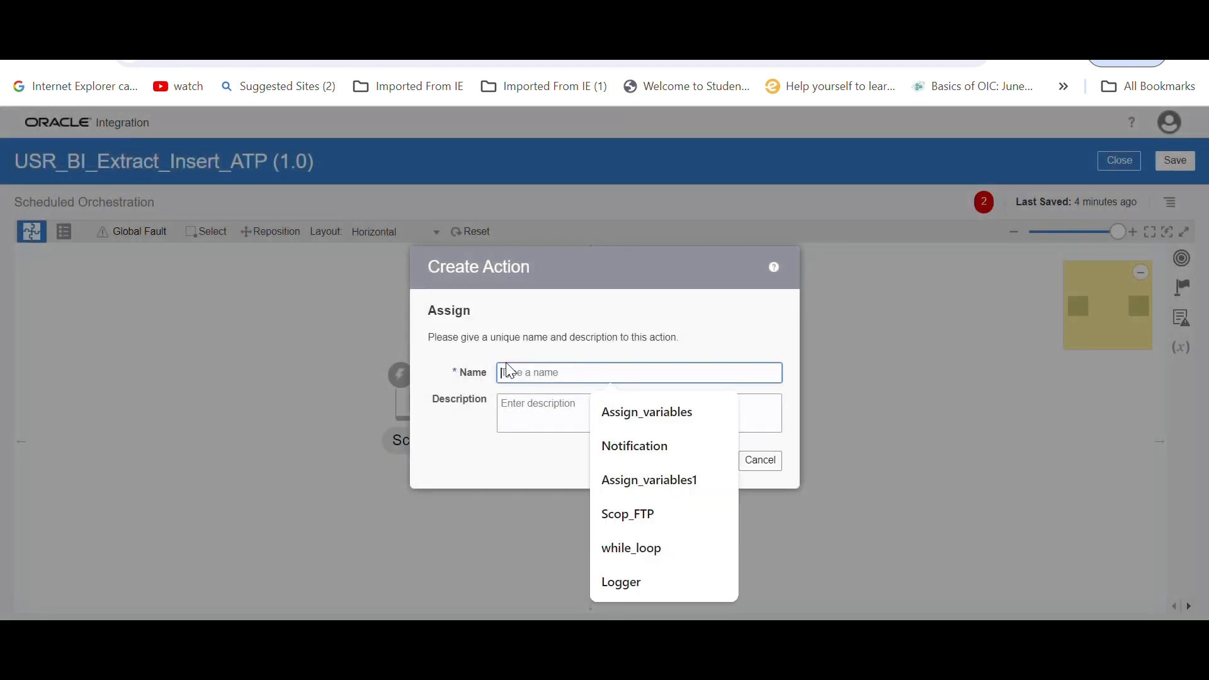
pyautogui.write('ASSIGN')
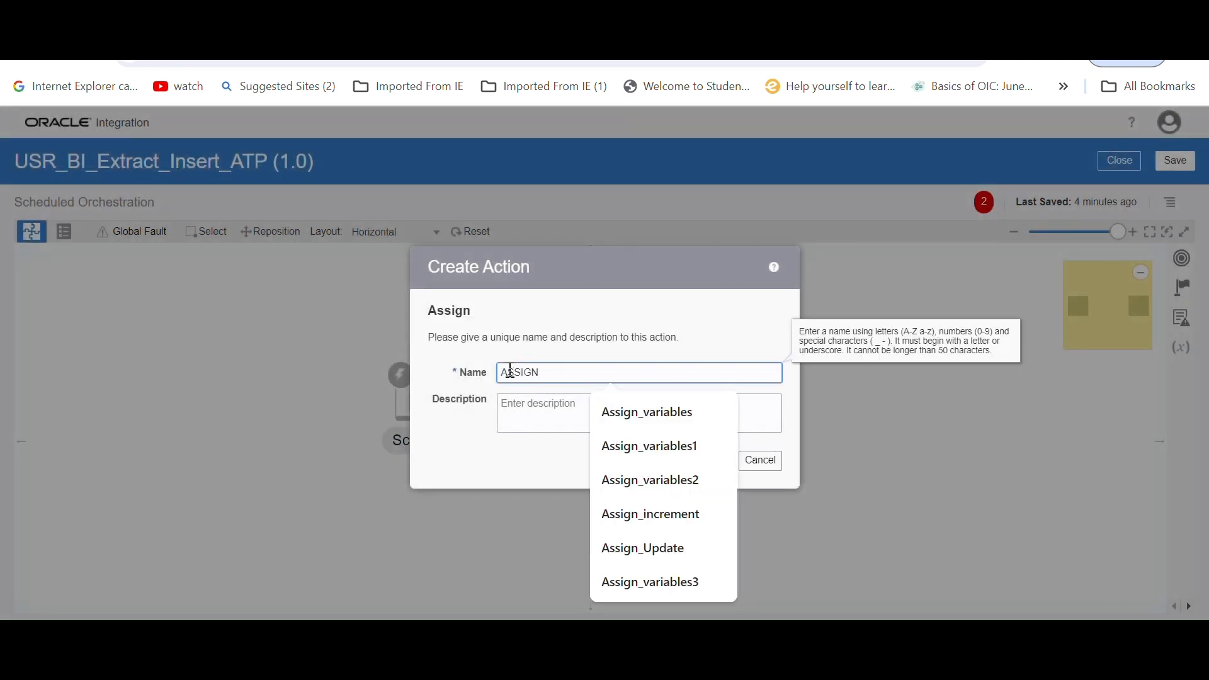
pyautogui.click(655, 412)
pyautogui.click(706, 465)
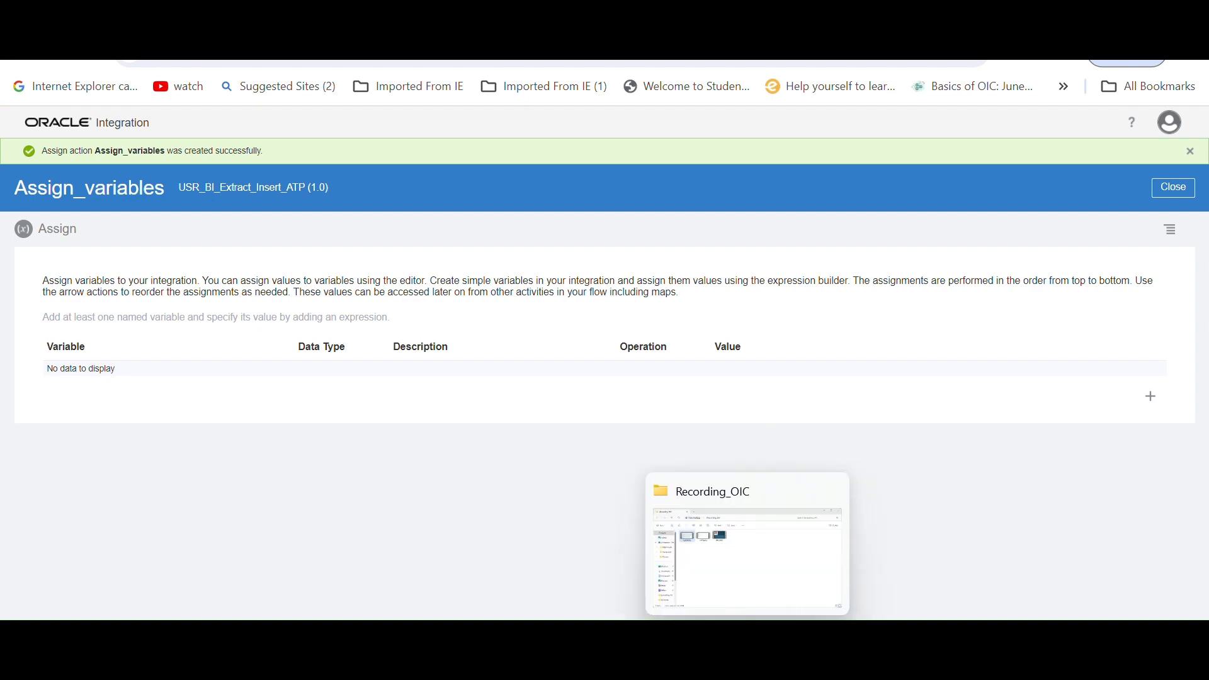
# Copy the report path /Custom/oicReports/SupplierReport.xdo from the text notes and return to the integration
pyautogui.click(787, 656)
pyautogui.moveTo(303, 128); pyautogui.dragTo(1, 133)
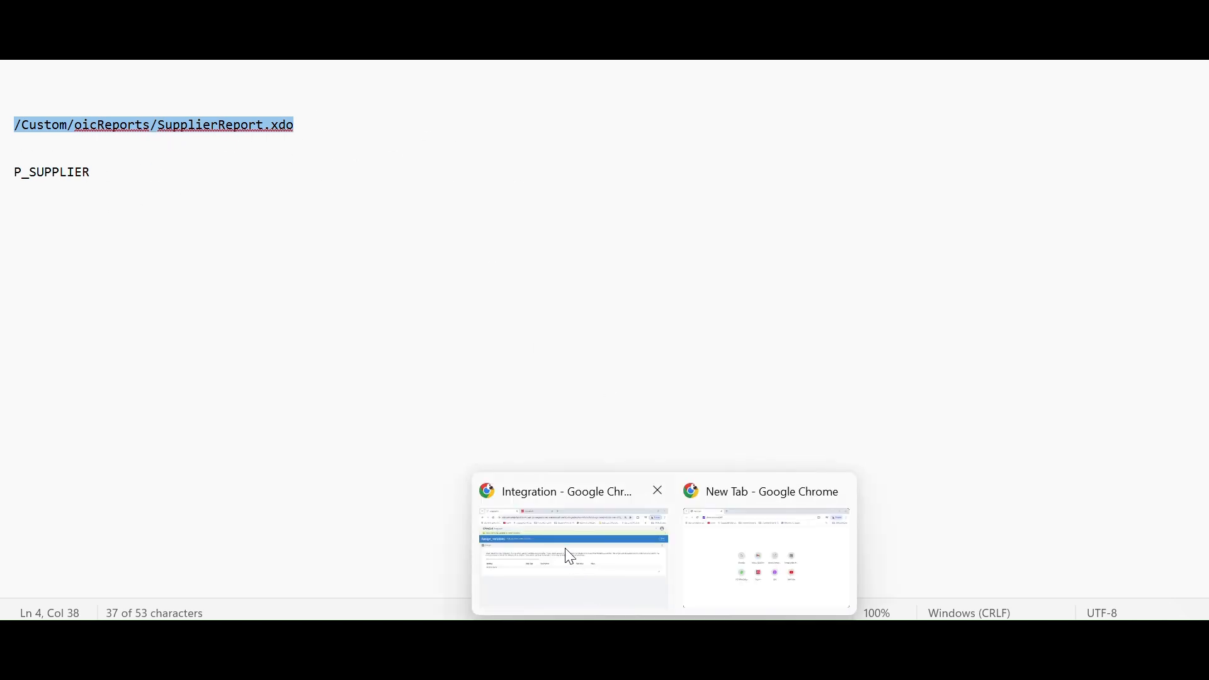
pyautogui.click(571, 561)
# Add a string variable named var_absolute_path to the Assign action
pyautogui.click(1152, 397)
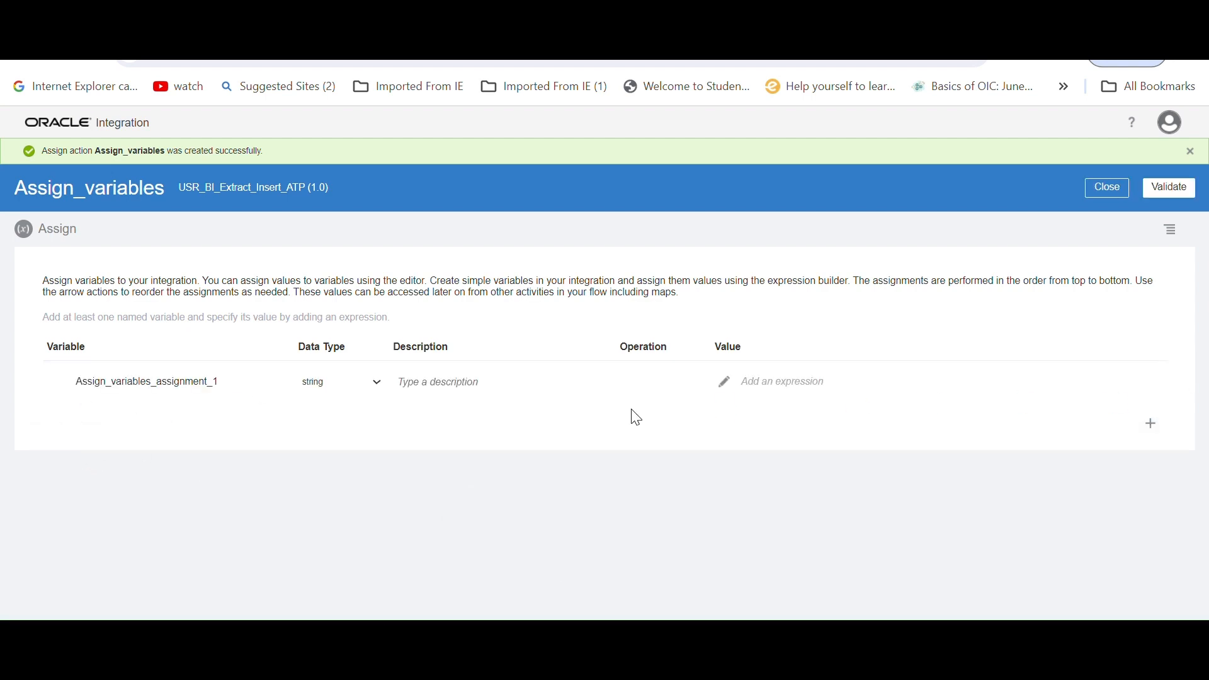
pyautogui.moveTo(223, 389); pyautogui.dragTo(2, 364)
pyautogui.press('BackSpace')
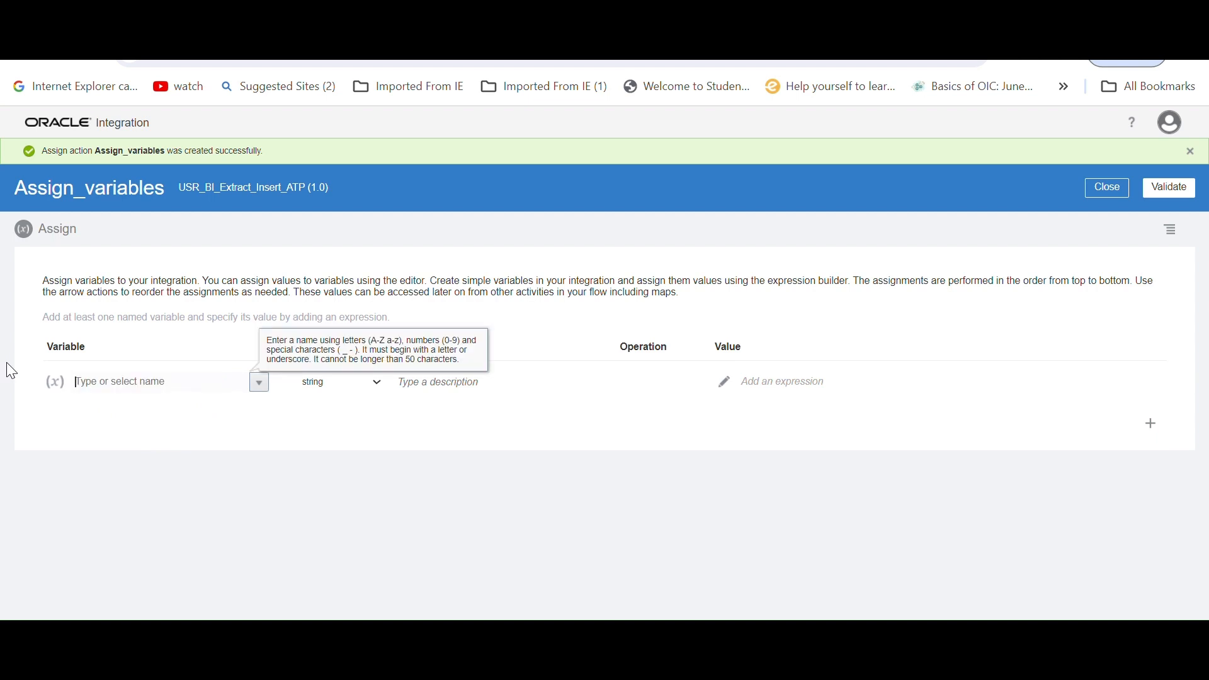
pyautogui.write('V')
pyautogui.press('BackSpace')
pyautogui.write('VA')
pyautogui.press('BackSpace')
pyautogui.press('BackSpace')
pyautogui.write('var_absolute_path')
# Set var_absolute_path to '/Custom/oicReports/SupplierReport.xdo', copying the path from the text notes, and validate the expression
pyautogui.click(790, 640)
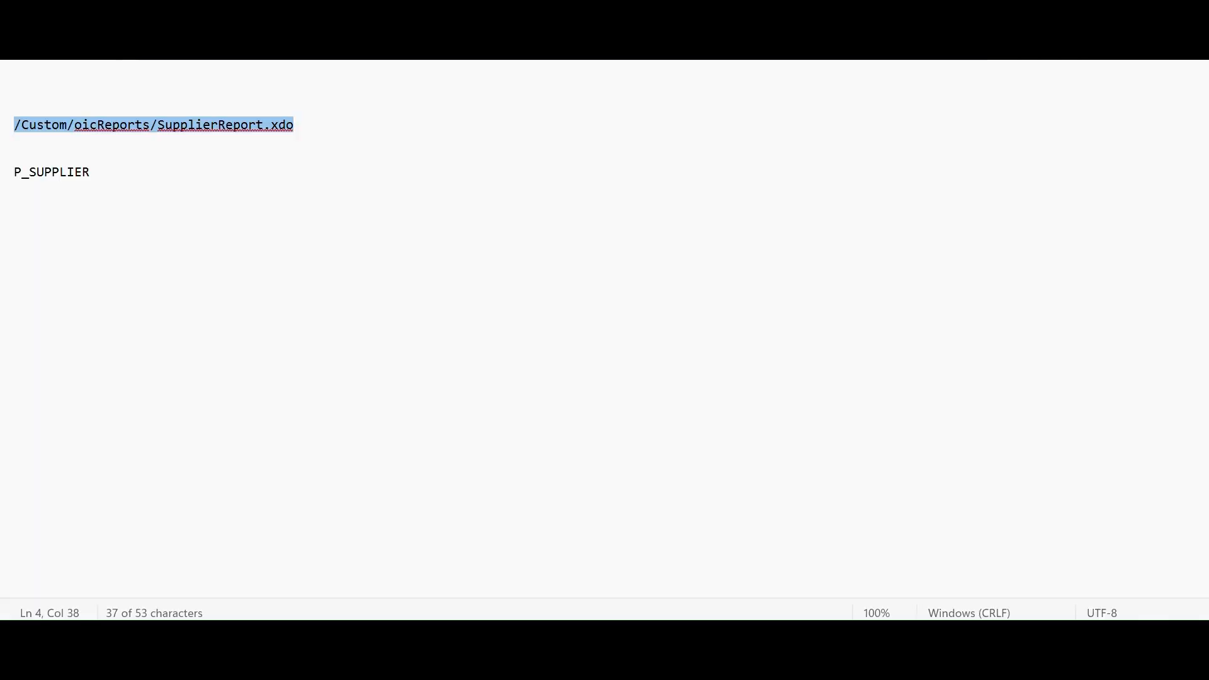
pyautogui.doubleClick(240, 163)
pyautogui.moveTo(308, 129); pyautogui.dragTo(1, 135)
pyautogui.click(521, 578)
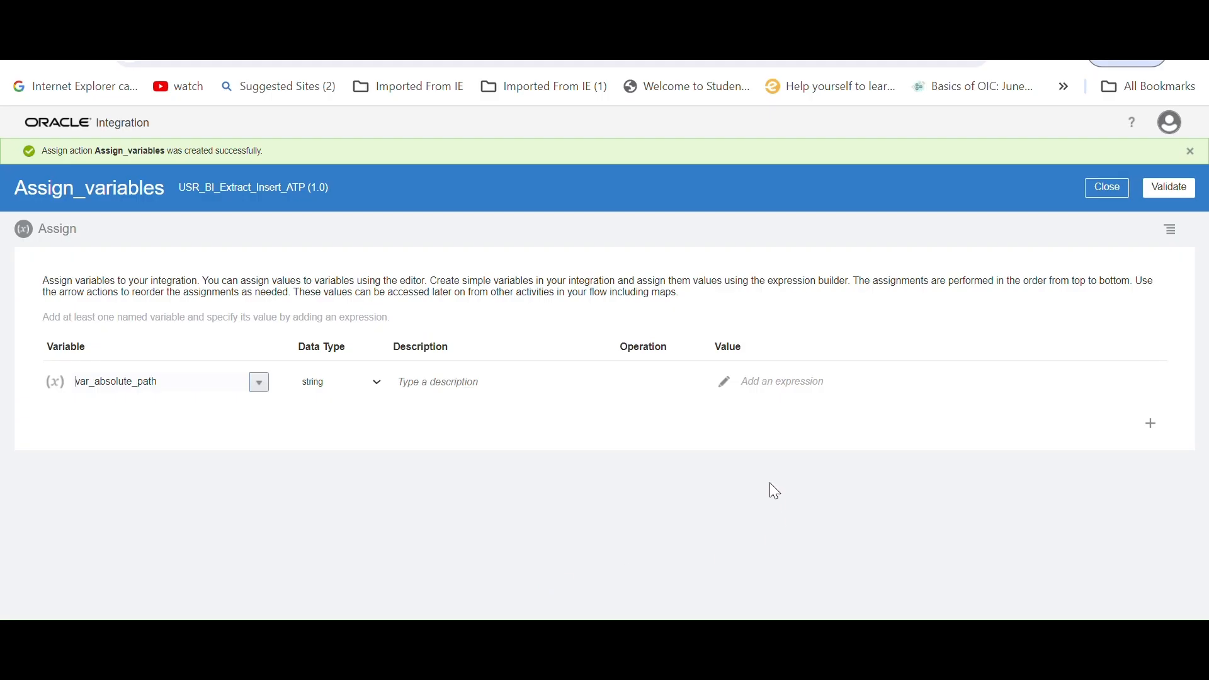
pyautogui.click(721, 383)
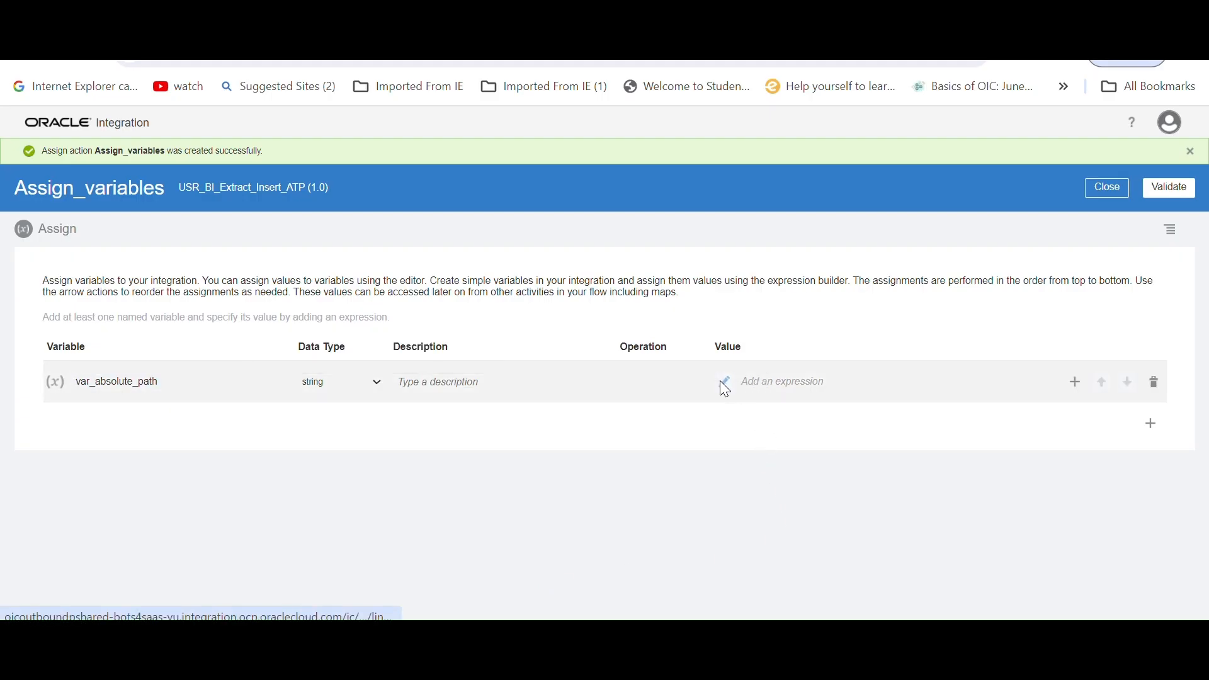
pyautogui.click(722, 381)
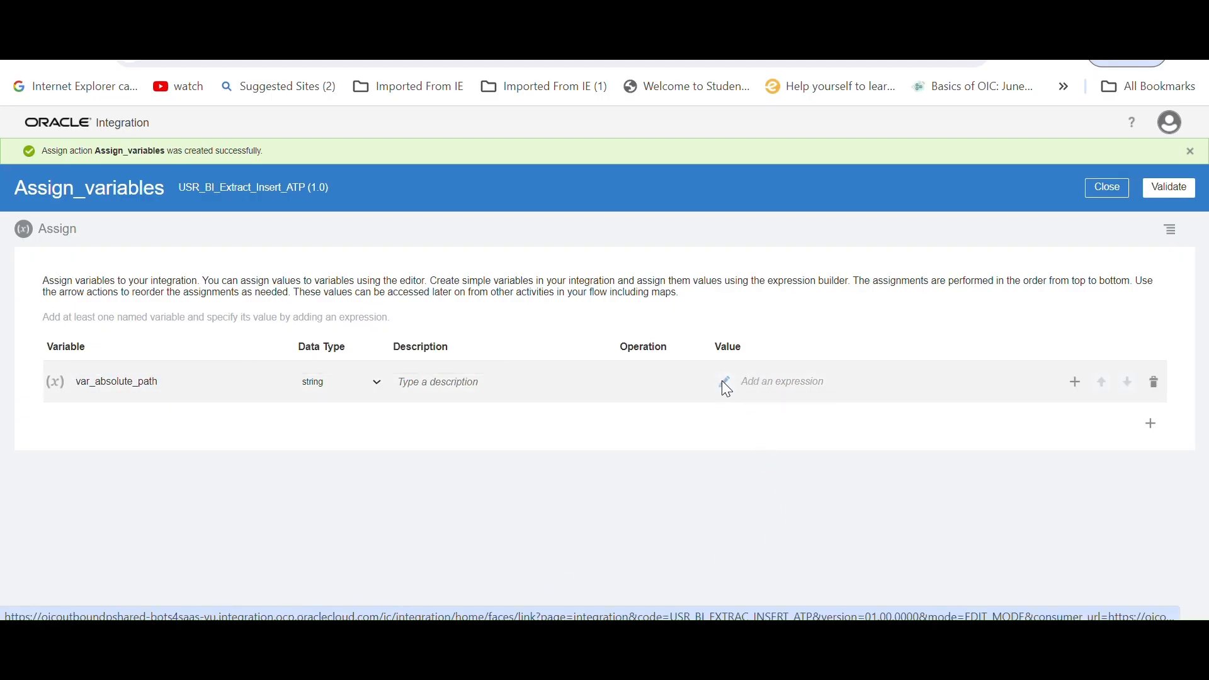
pyautogui.click(469, 278)
pyautogui.write("'/Custom/oicReports/SupplierReport.xdo")
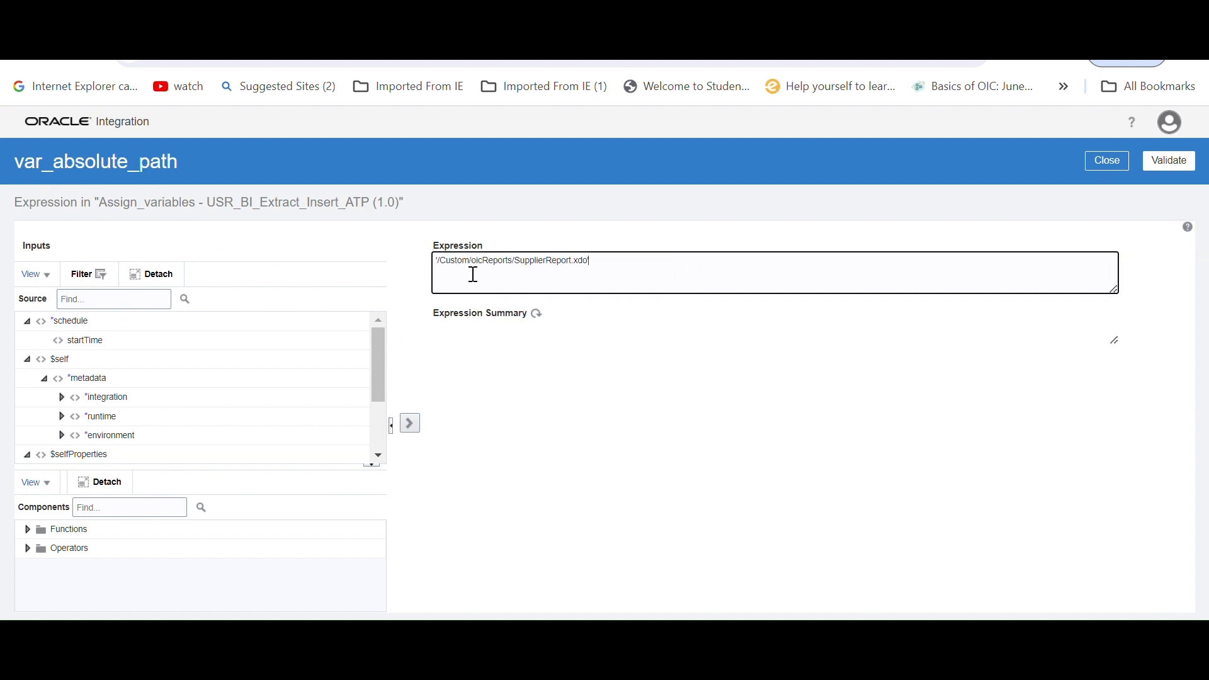
pyautogui.click(1169, 160)
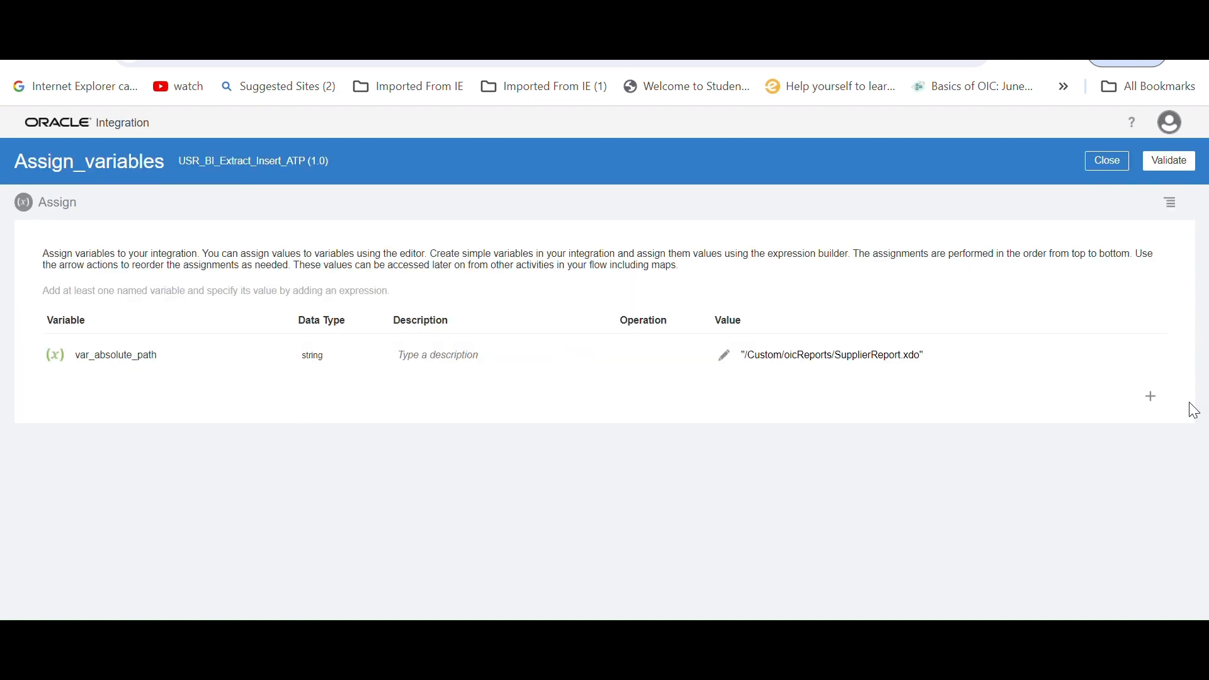
# Add a second string variable named var_oic_path to the Assign action
pyautogui.click(1152, 398)
pyautogui.click(235, 400)
pyautogui.moveTo(235, 402); pyautogui.dragTo(38, 410)
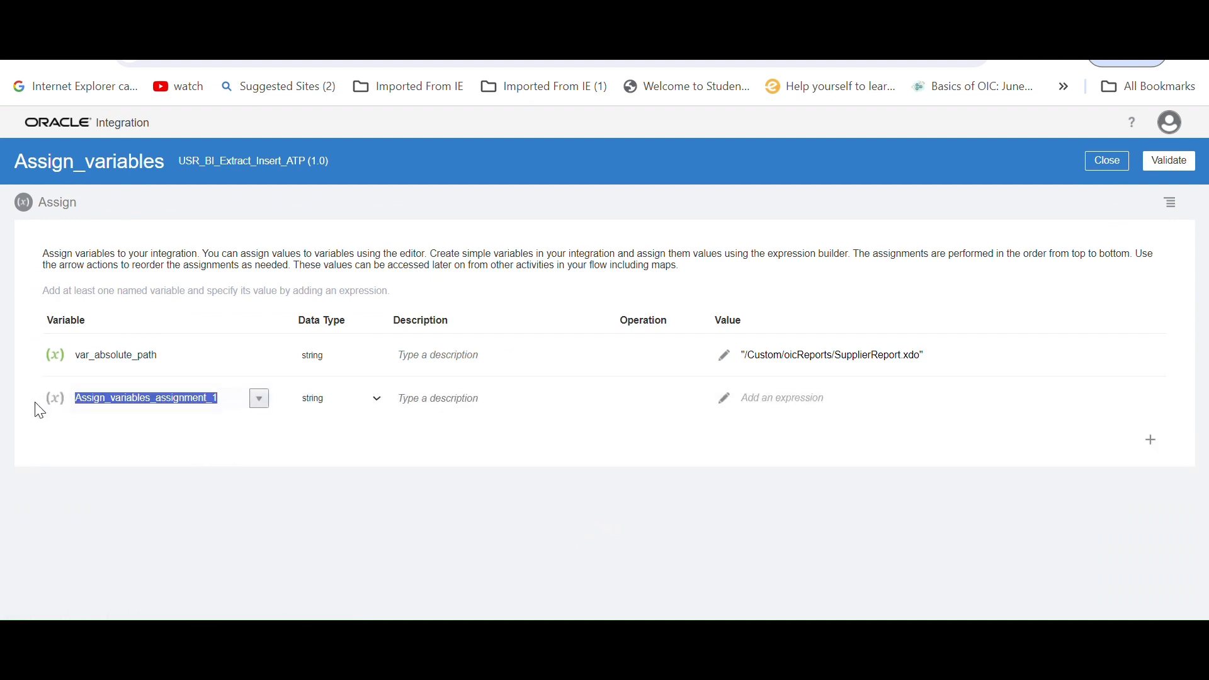
pyautogui.press('BackSpace')
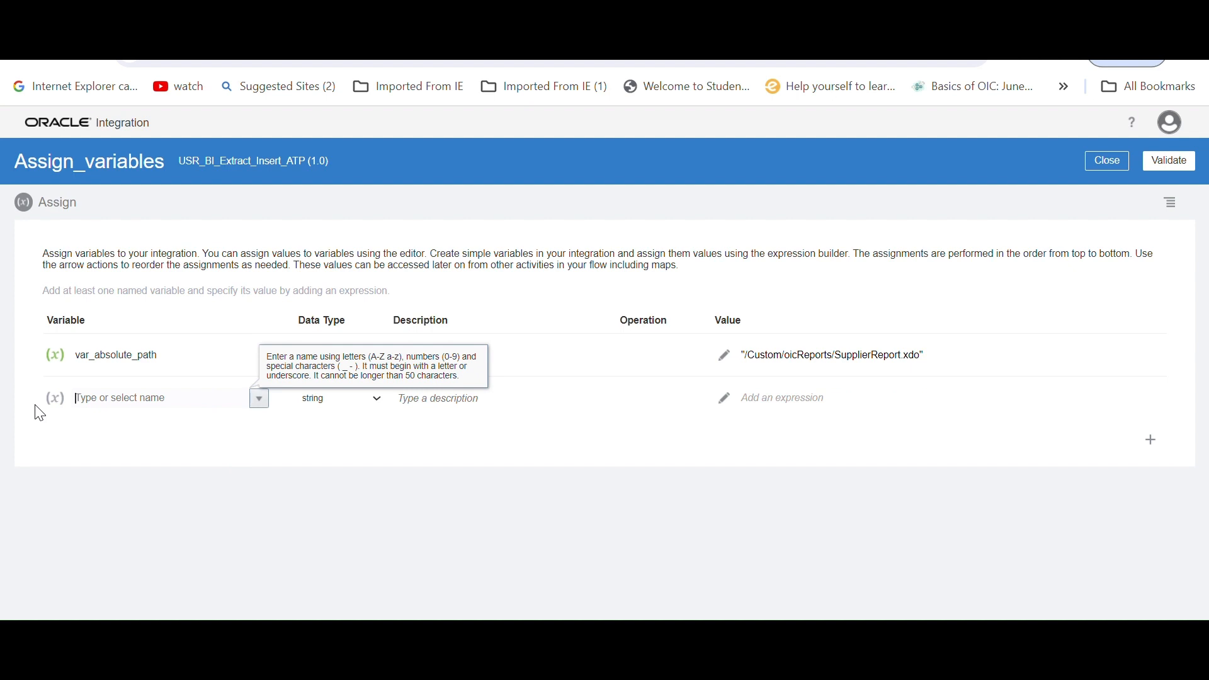
pyautogui.write('var_oic_path')
# Set the expression of var_oic_path to '/temp' and validate it
pyautogui.click(727, 402)
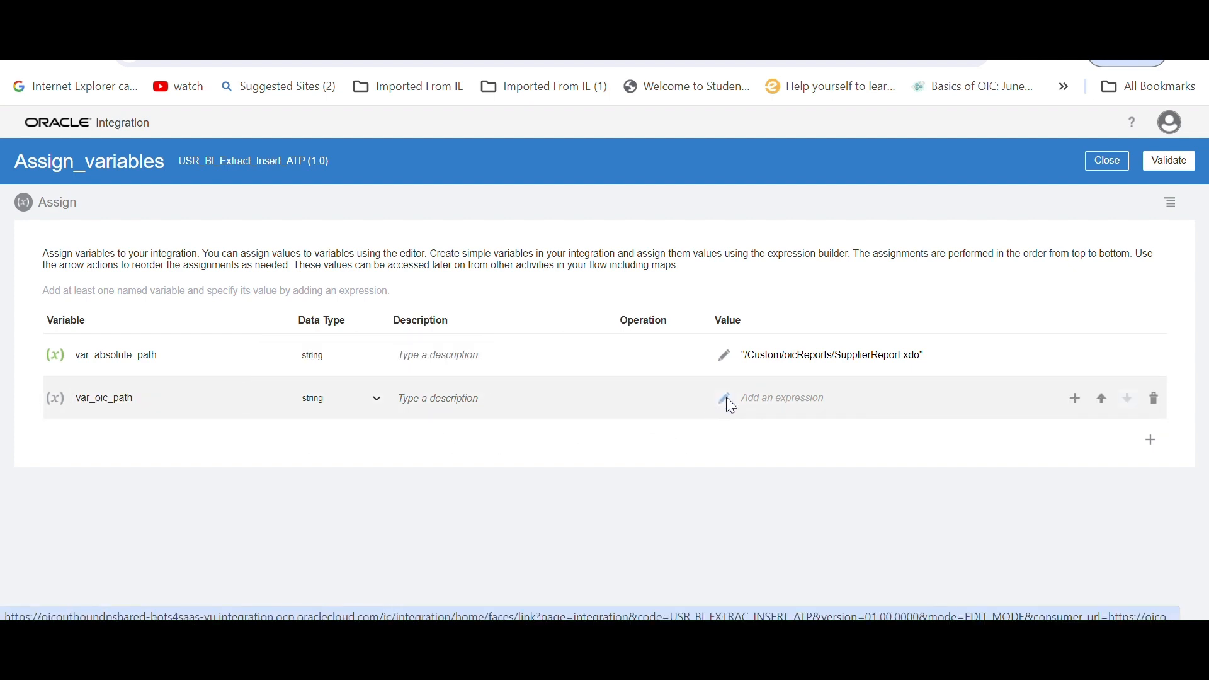
pyautogui.click(725, 400)
pyautogui.click(547, 276)
pyautogui.write("'/temp")
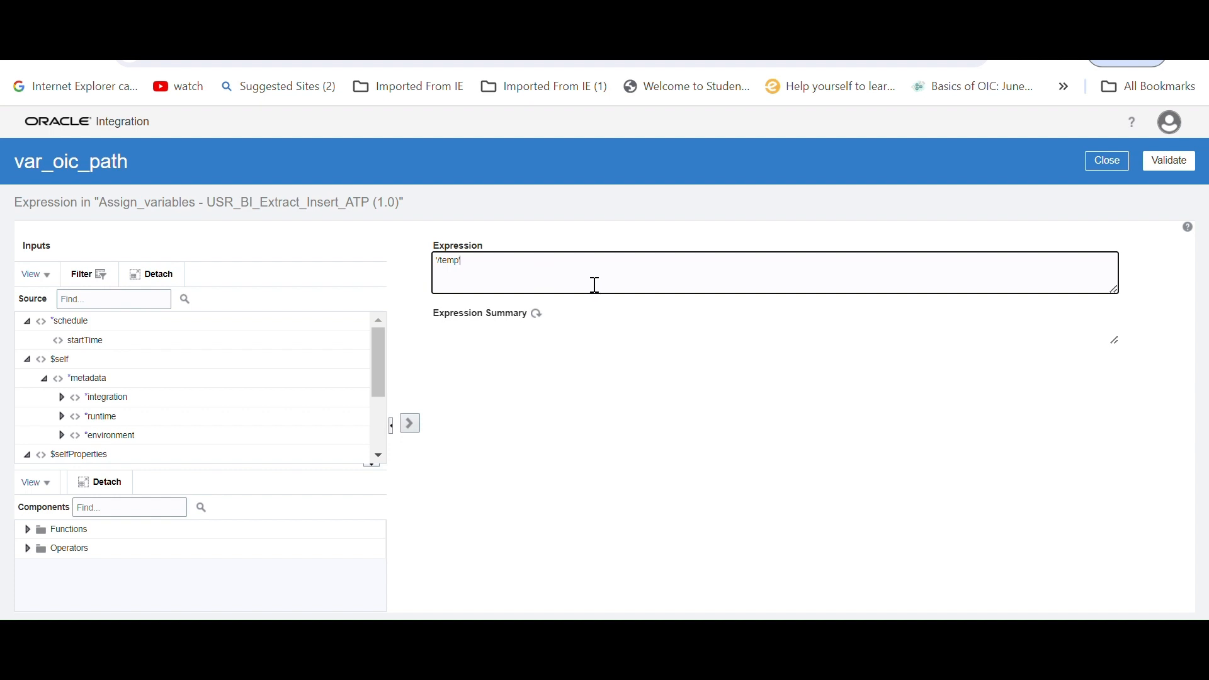
pyautogui.write("'")
pyautogui.click(1187, 170)
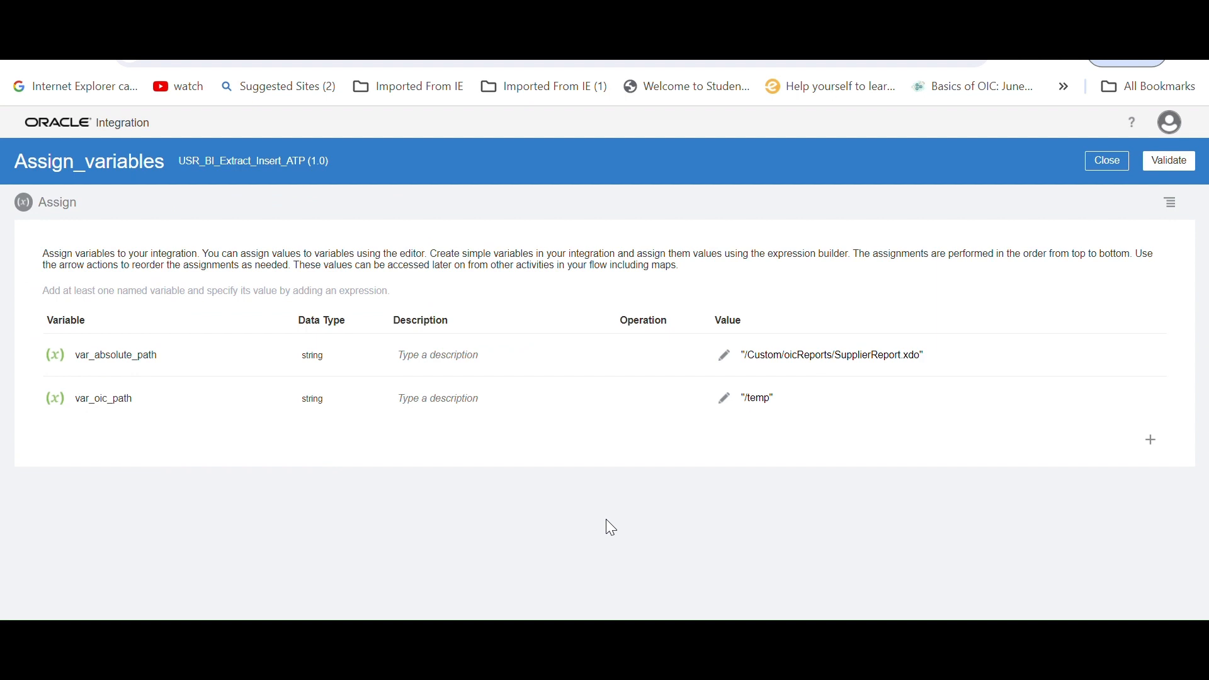
# Add a third string variable named var_file_format to the Assign action
pyautogui.click(1151, 440)
pyautogui.click(233, 435)
pyautogui.moveTo(233, 434); pyautogui.dragTo(5, 452)
pyautogui.write('var')
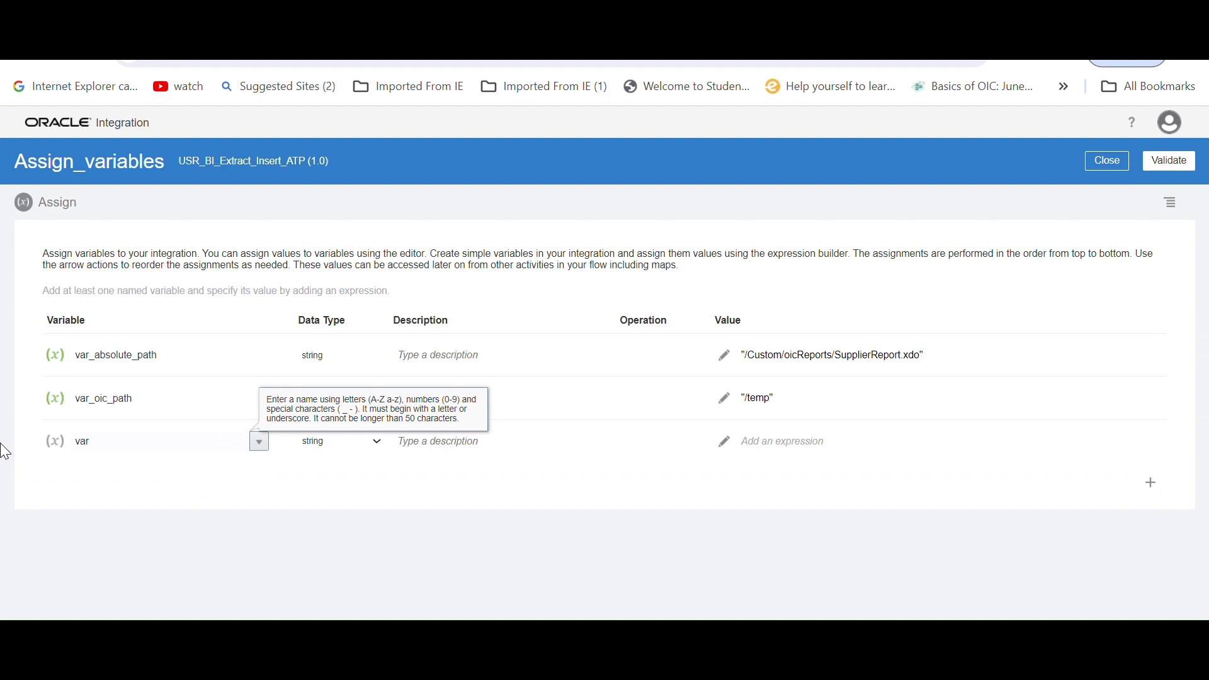
pyautogui.write('_format')
pyautogui.press('BackSpace')
pyautogui.press('BackSpace')
pyautogui.press('BackSpace')
pyautogui.press('BackSpace')
pyautogui.press('BackSpace')
pyautogui.write('le_format')
# Set the expression of var_file_format to 'csv' and validate it
pyautogui.click(746, 444)
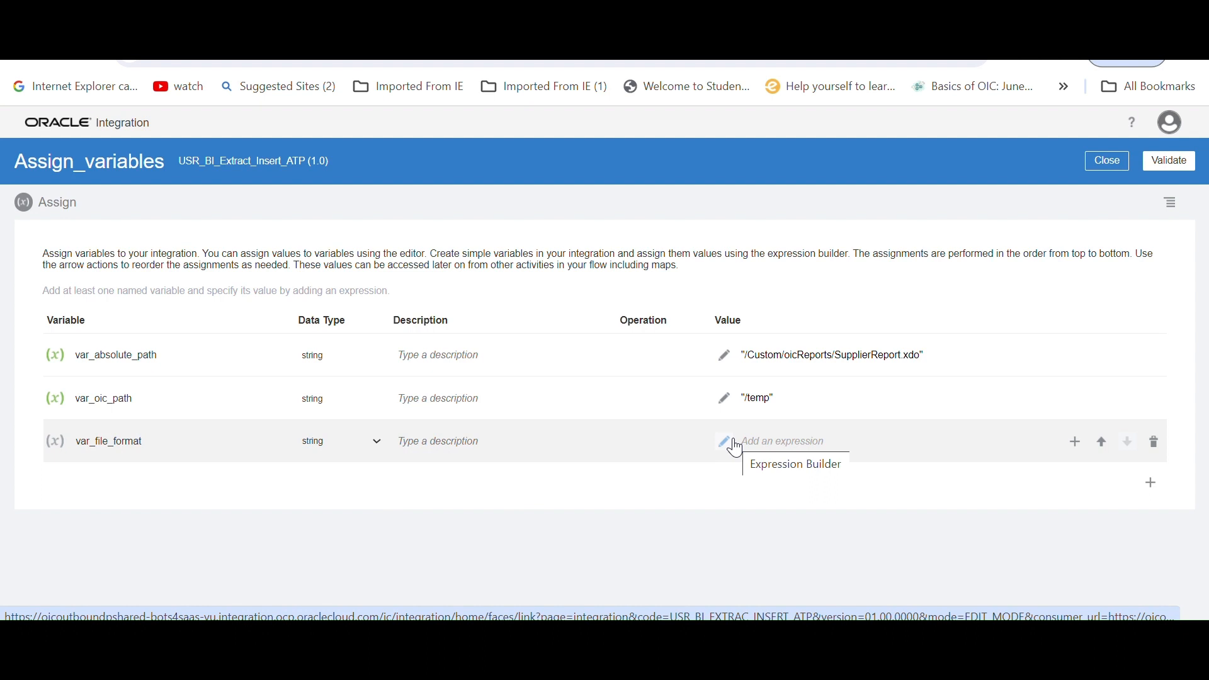
pyautogui.click(735, 446)
pyautogui.click(465, 276)
pyautogui.write("'csv")
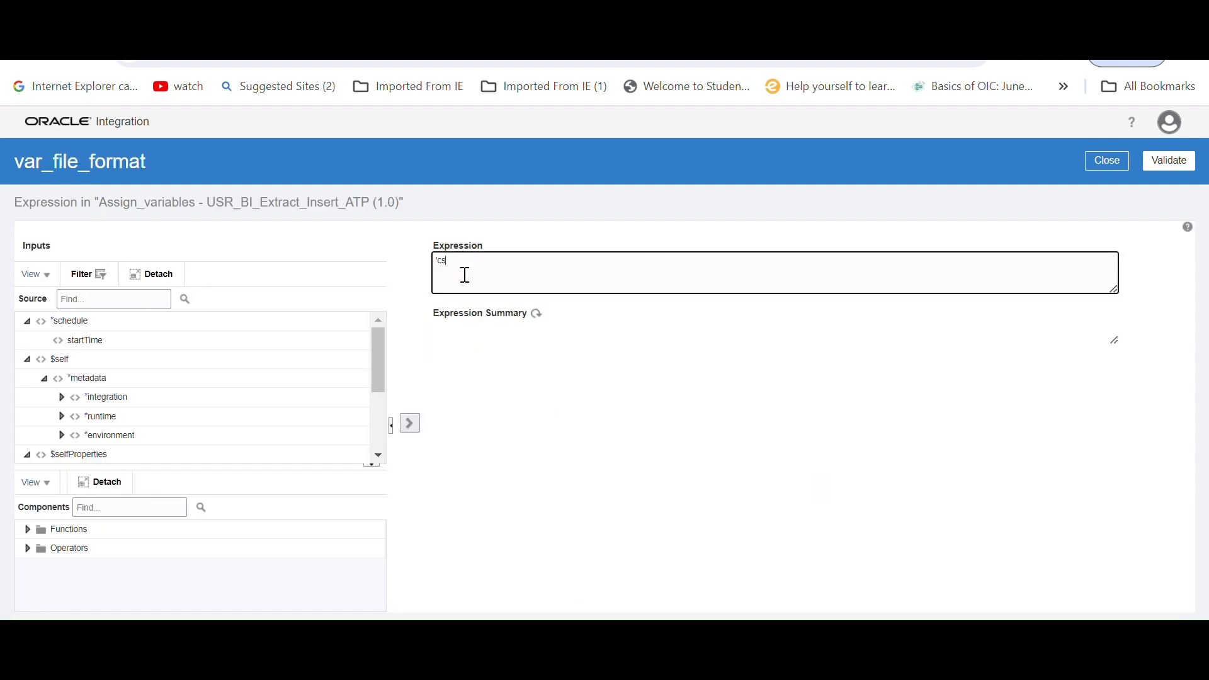
pyautogui.write("'")
pyautogui.click(1173, 158)
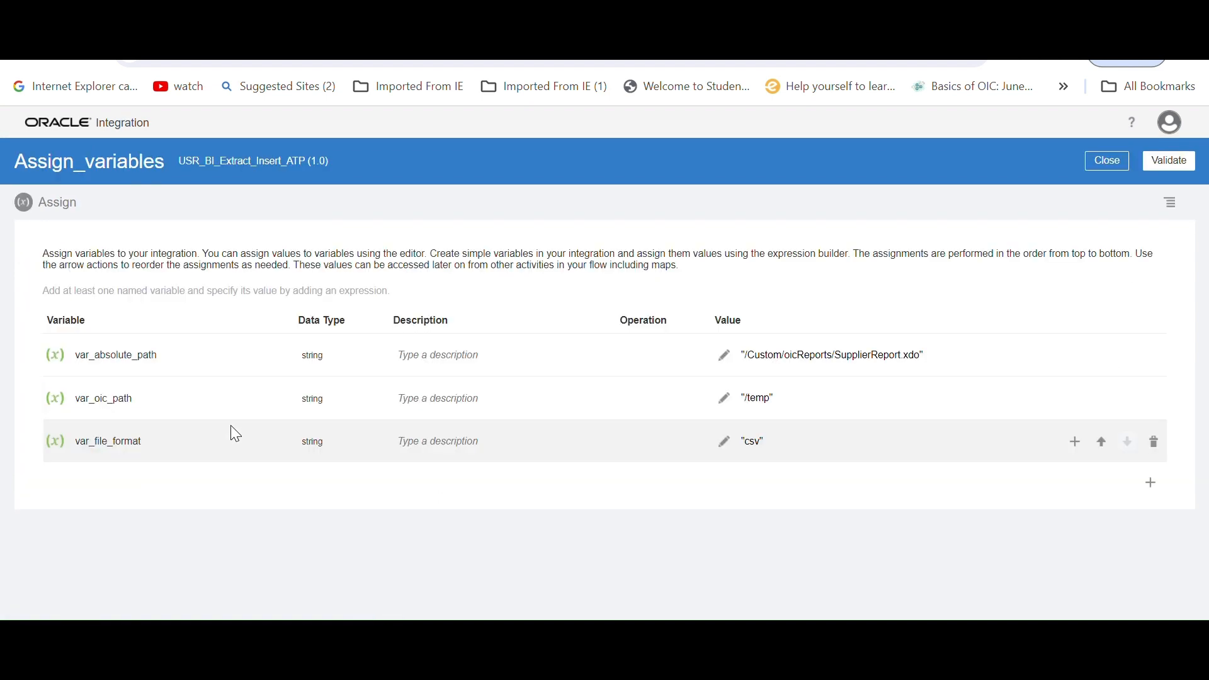
# Add a fourth string variable named var_chunk_download to the Assign action
pyautogui.click(1153, 493)
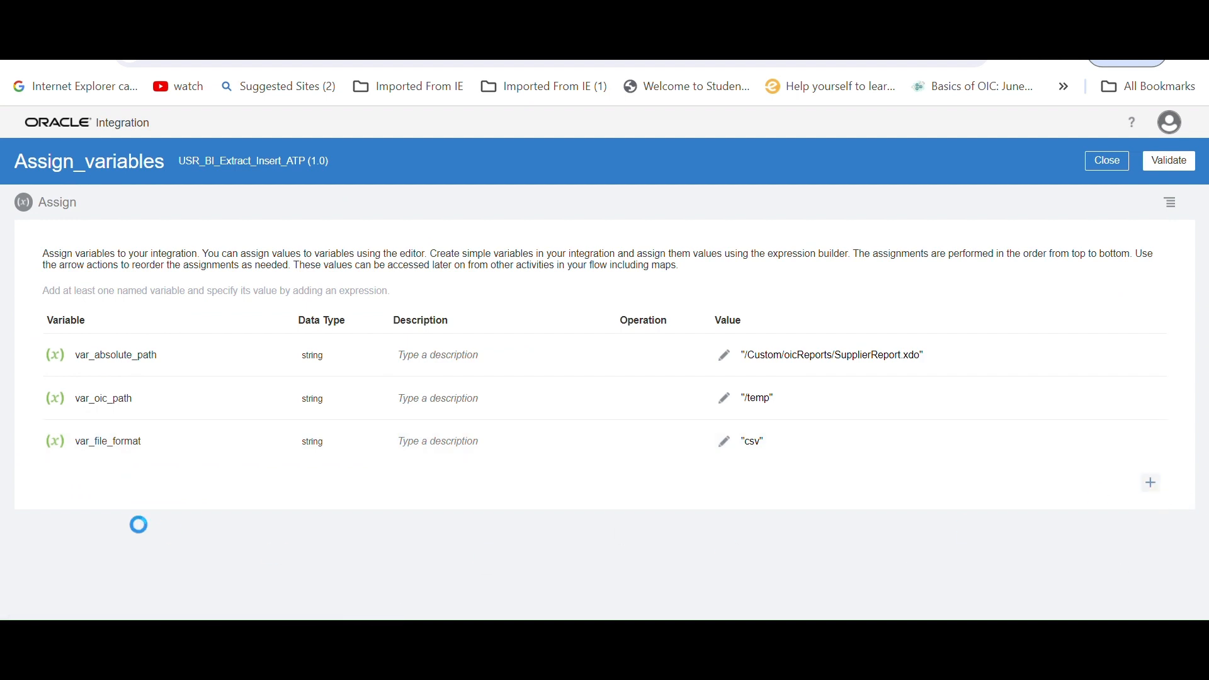
pyautogui.click(229, 485)
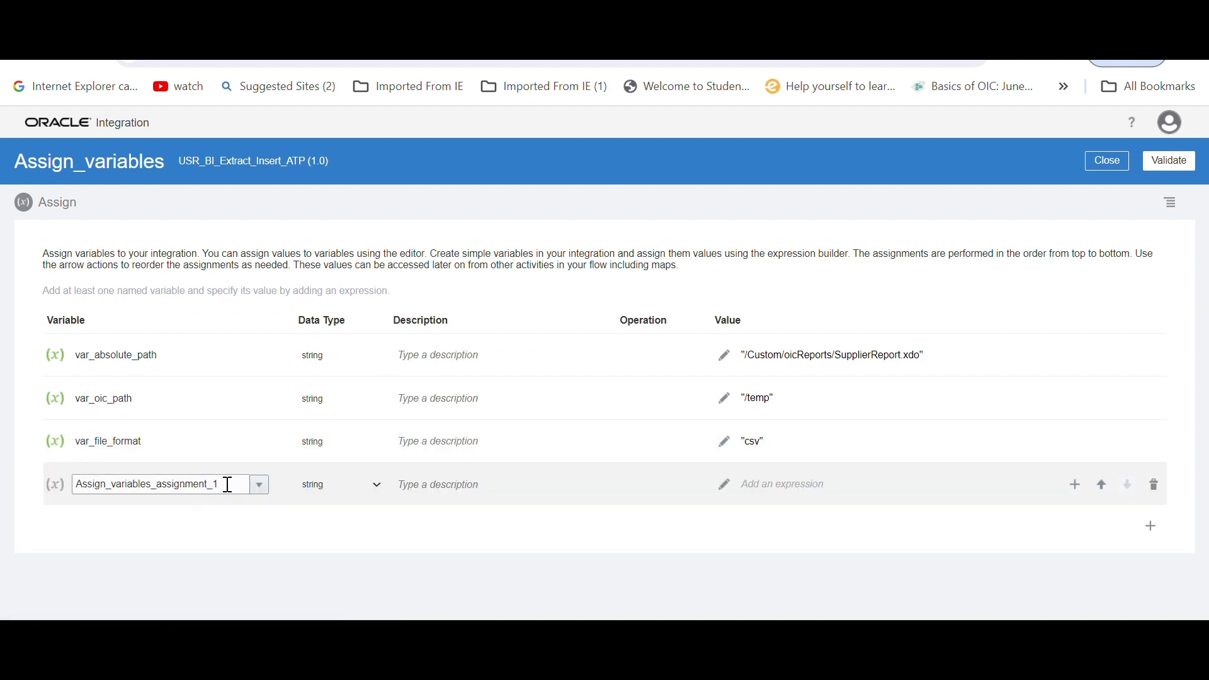
pyautogui.moveTo(229, 486); pyautogui.dragTo(6, 487)
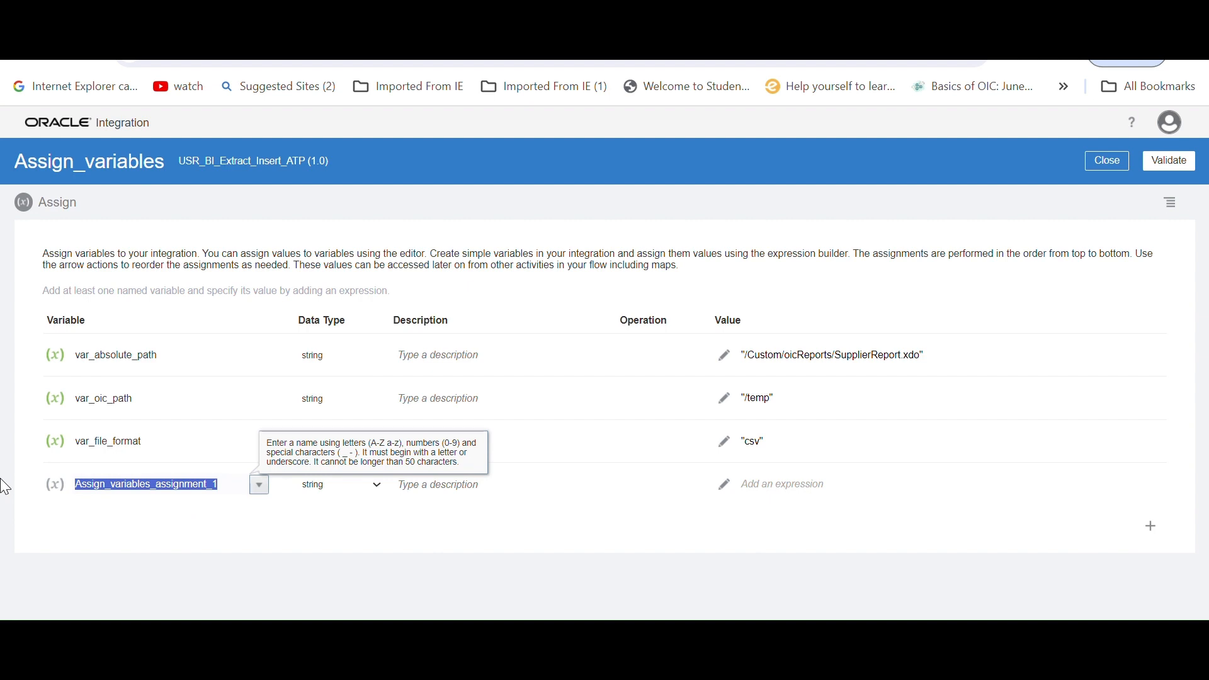
pyautogui.write('var_chunk_D')
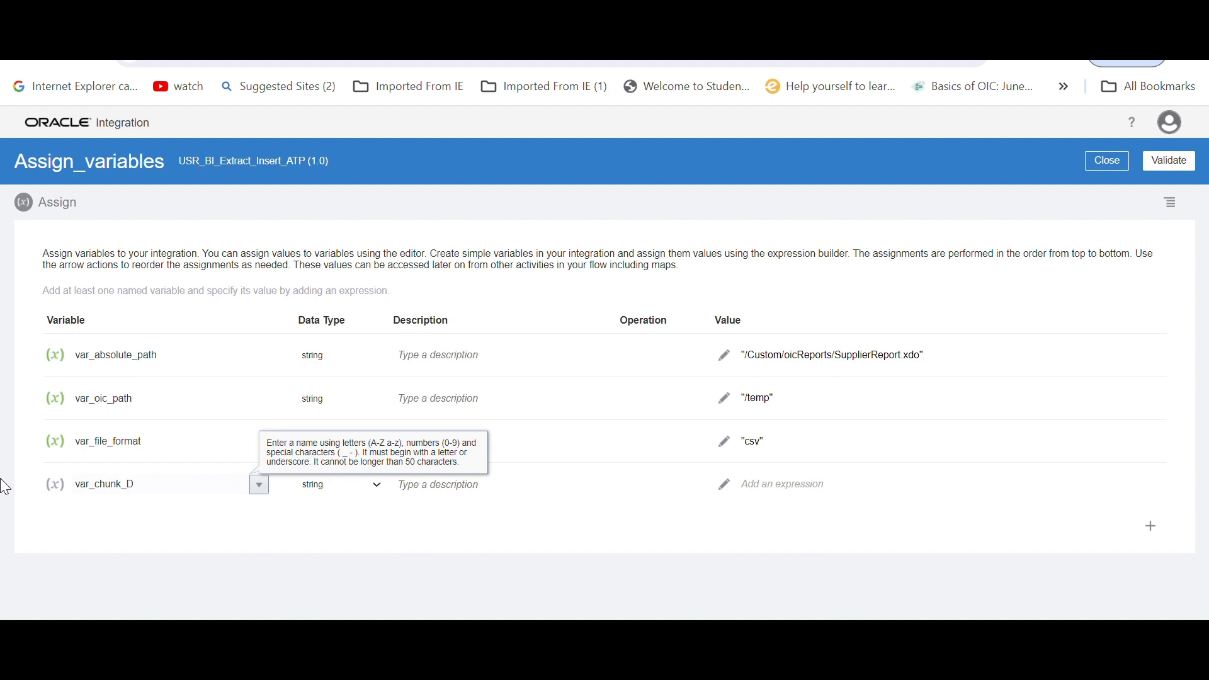
pyautogui.press('BackSpace')
pyautogui.write('DO')
pyautogui.press('BackSpace')
pyautogui.press('BackSpace')
pyautogui.write('download')
pyautogui.click(584, 550)
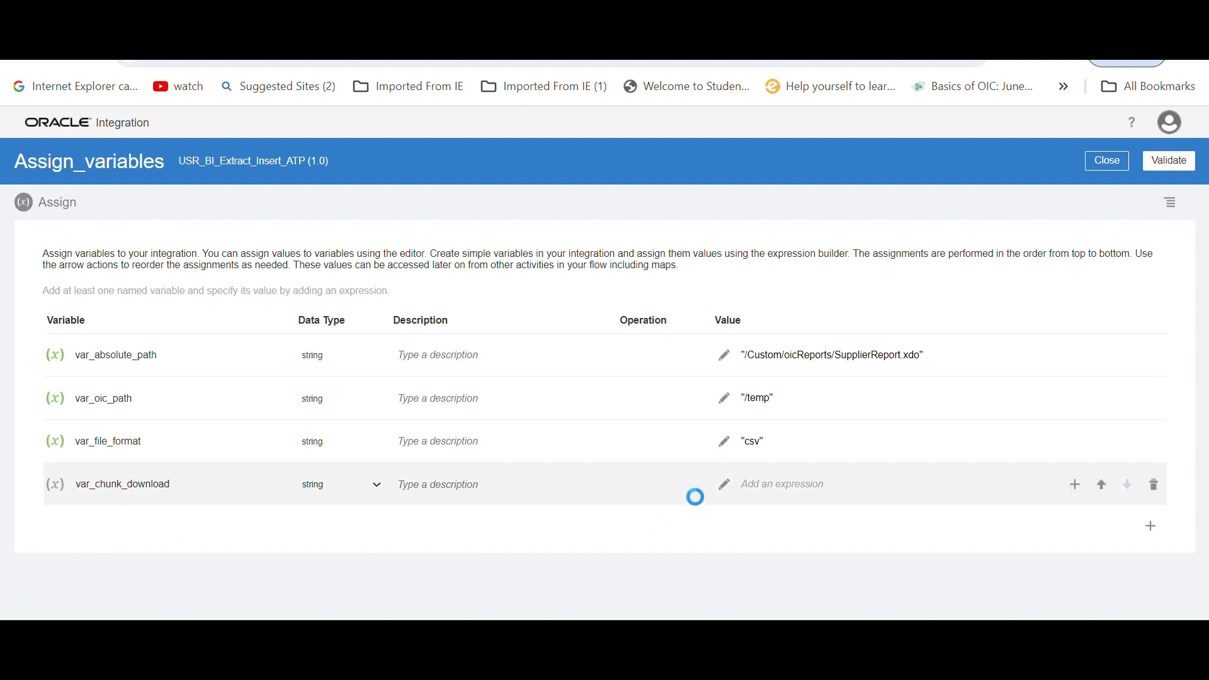
# Set the expression of var_chunk_download to '-1' and validate it
pyautogui.click(817, 473)
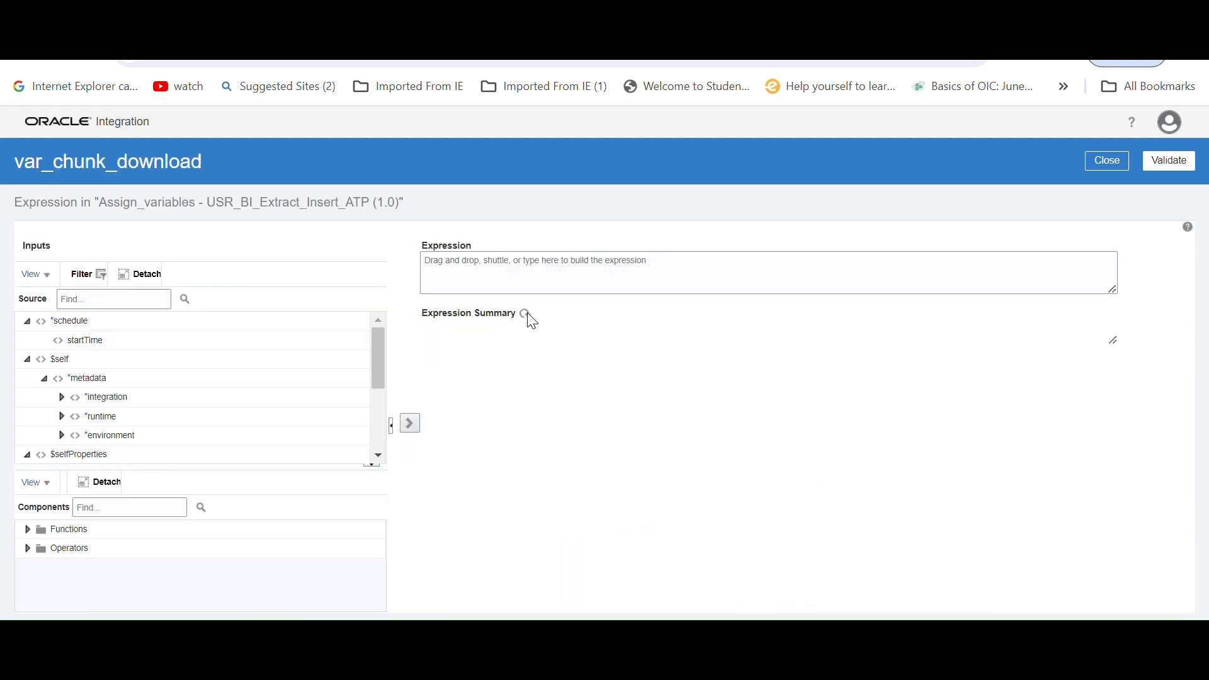
pyautogui.click(490, 265)
pyautogui.write("'-1")
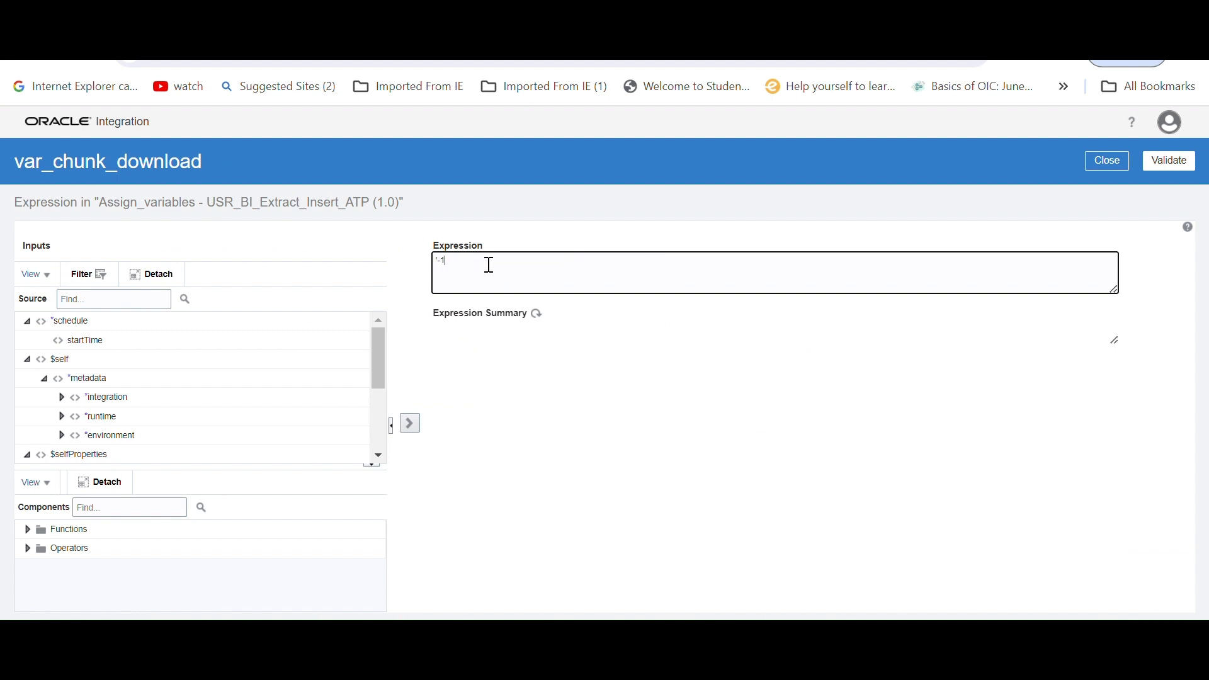
pyautogui.click(1167, 165)
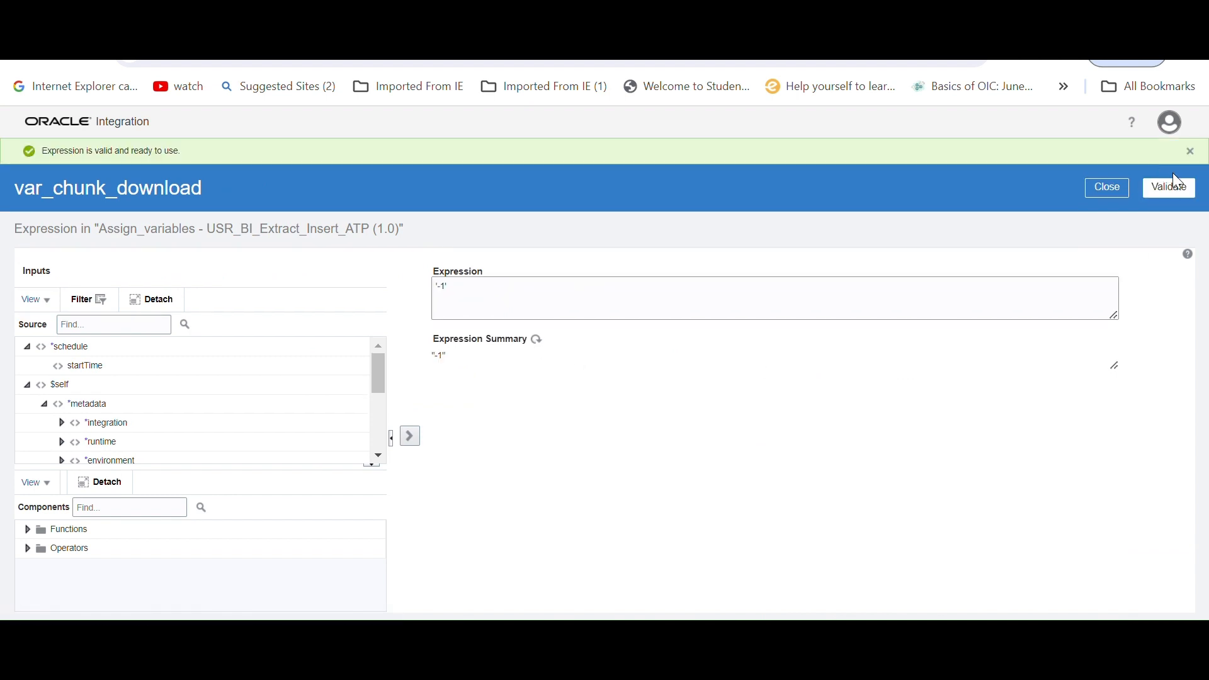
pyautogui.click(1106, 189)
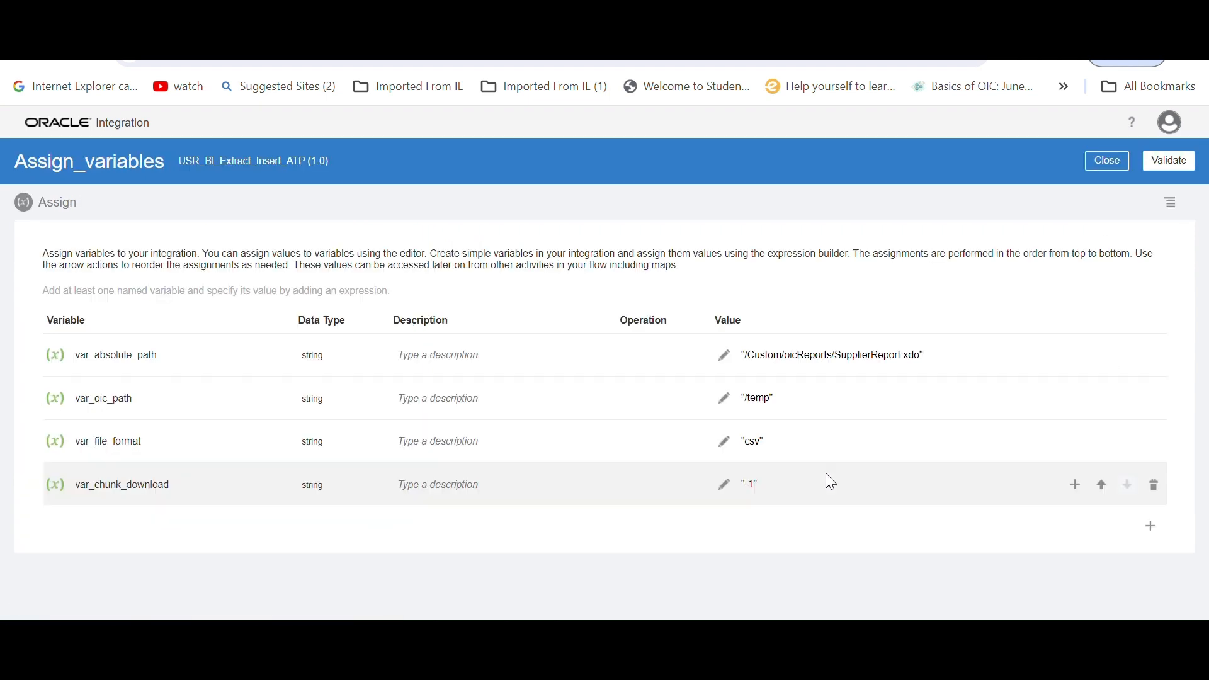
# Add a fifth string variable named var_parameter1 to the Assign action
pyautogui.click(1152, 536)
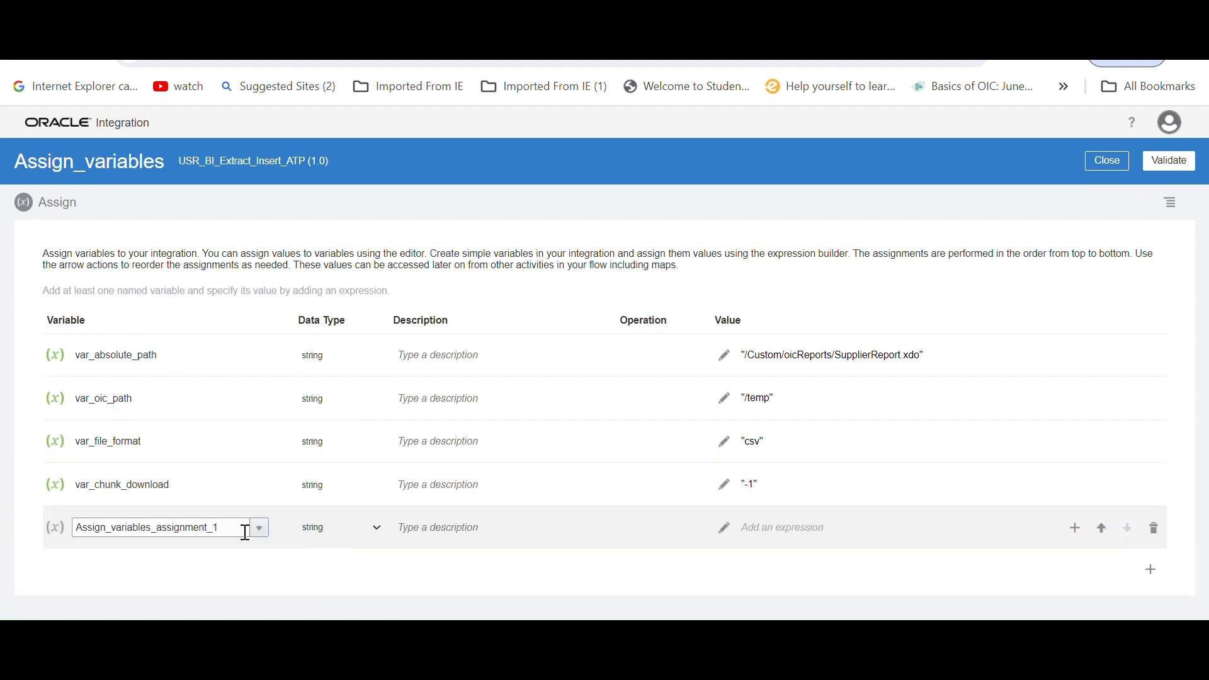
pyautogui.moveTo(246, 532); pyautogui.dragTo(3, 537)
pyautogui.write('vAR')
pyautogui.press('BackSpace')
pyautogui.press('BackSpace')
pyautogui.write('ar_p')
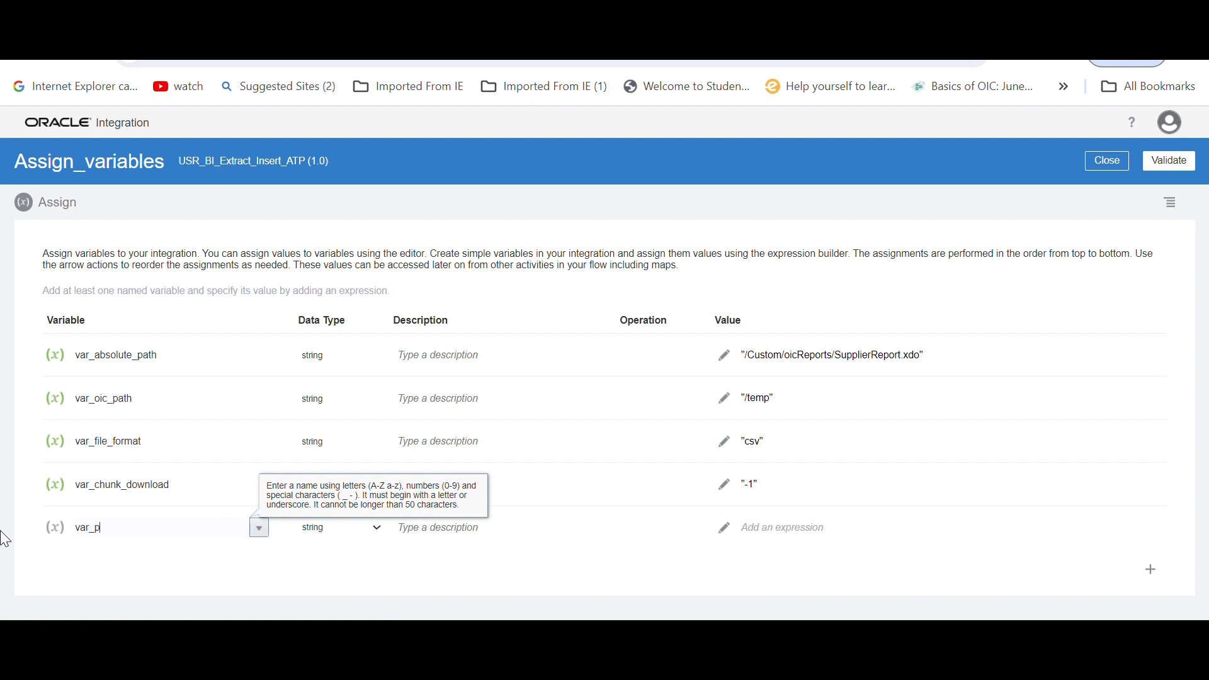
pyautogui.write('arameter1')
# Set the expression of var_parameter1 to 'P_SUPPLIER', copying the parameter name from the text editor notes, and validate it
pyautogui.click(722, 532)
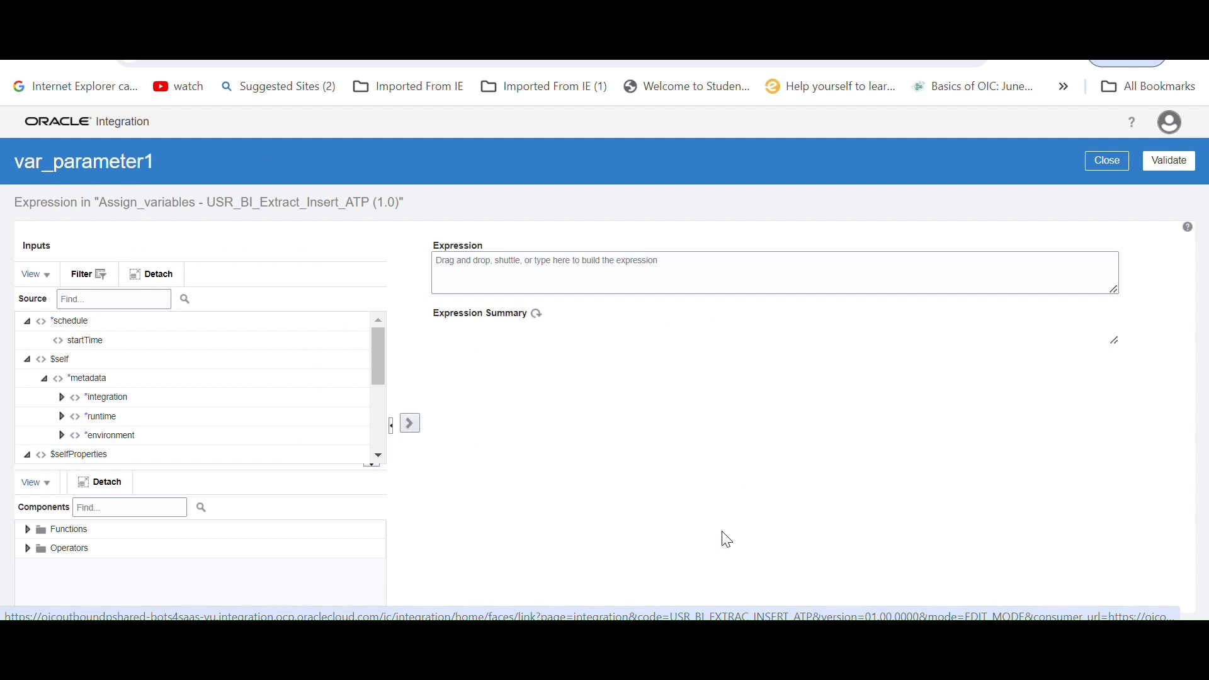
pyautogui.click(620, 268)
pyautogui.write("'")
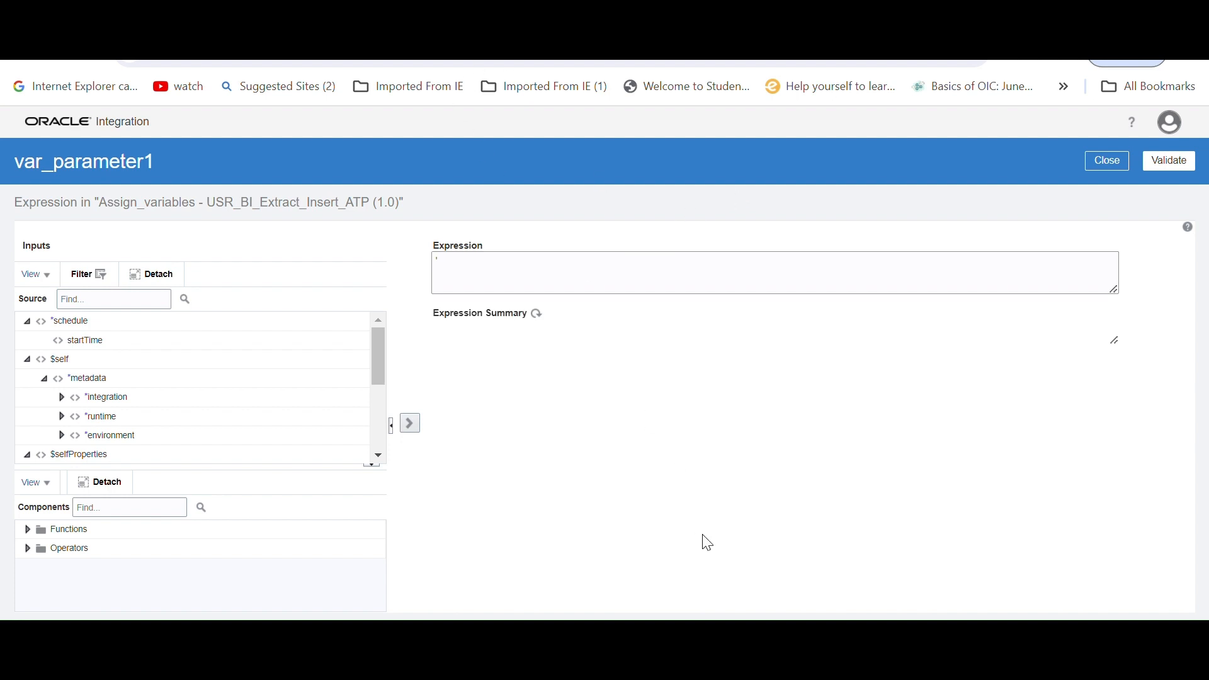
pyautogui.hotkey('alt', 'Tab')
pyautogui.doubleClick(17, 176)
pyautogui.hotkey('ctrl', 'c')
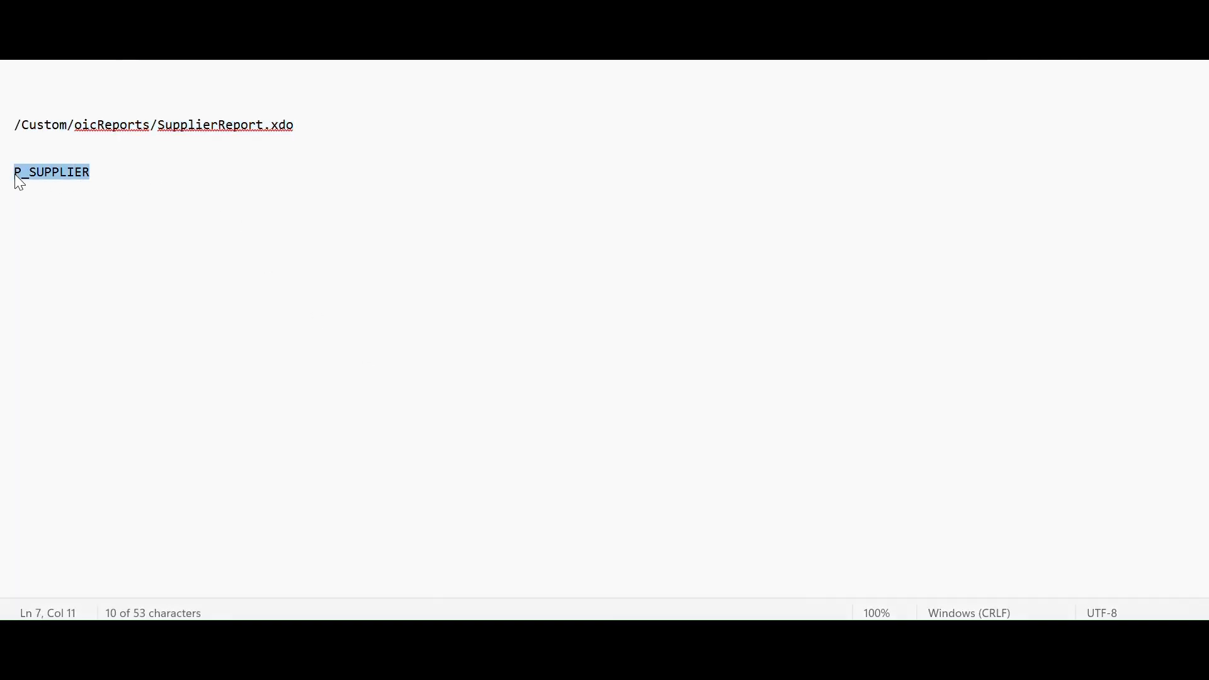
pyautogui.hotkey('alt', 'Tab')
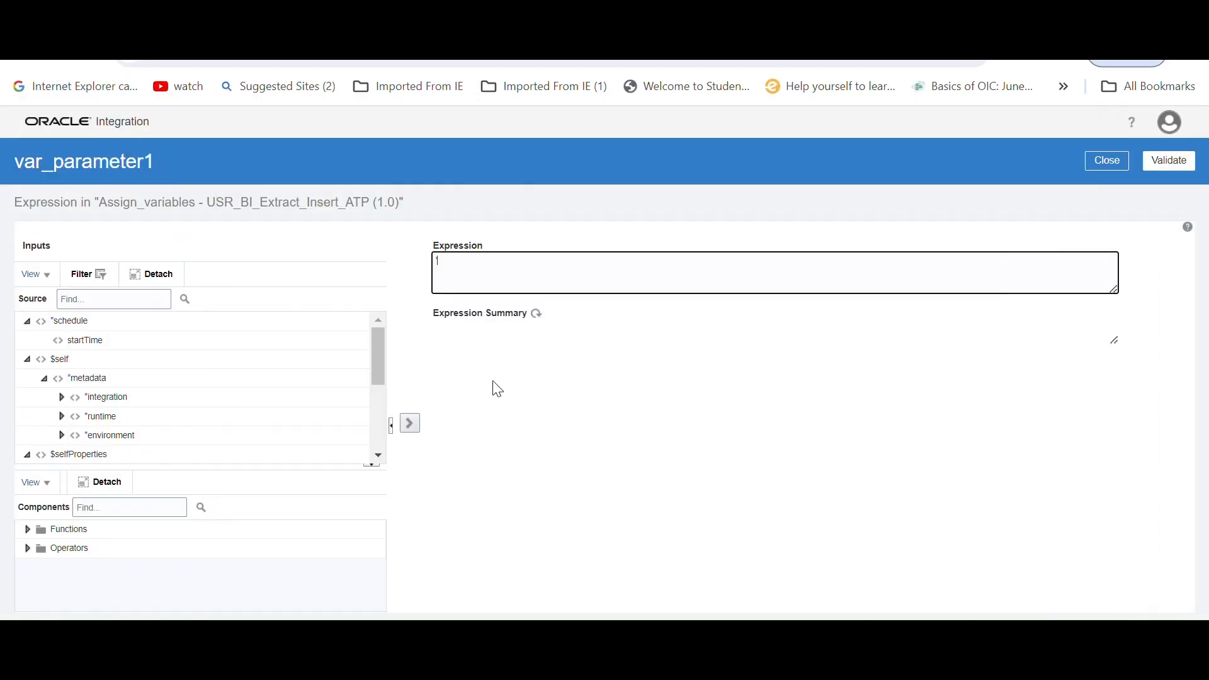
pyautogui.write("'")
pyautogui.hotkey('ctrl', 'v')
pyautogui.click(1169, 161)
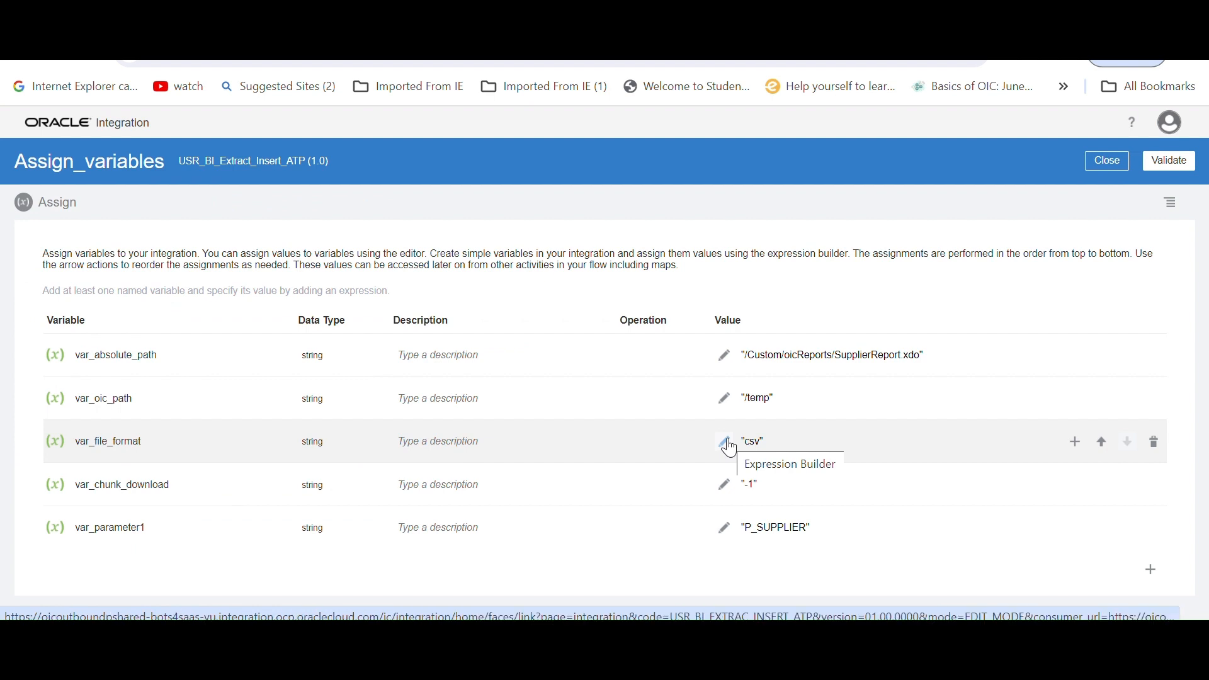
# Validate and close the Assign_variables action and save the integration
pyautogui.click(1170, 162)
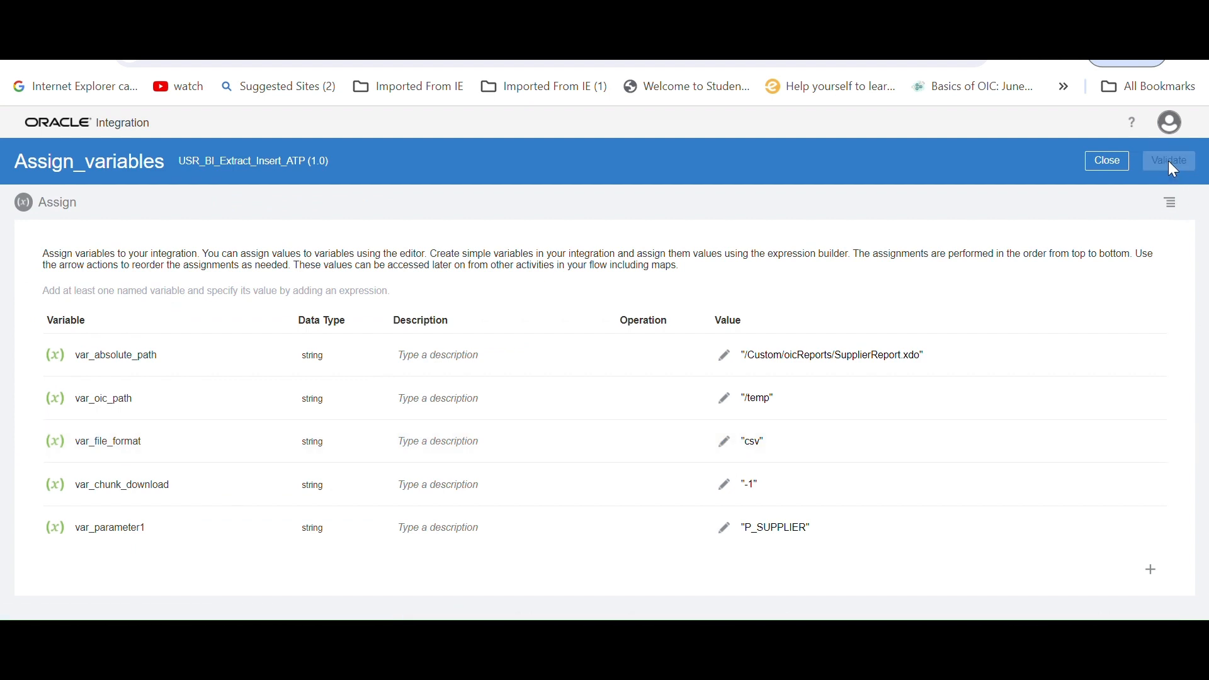
pyautogui.click(1102, 189)
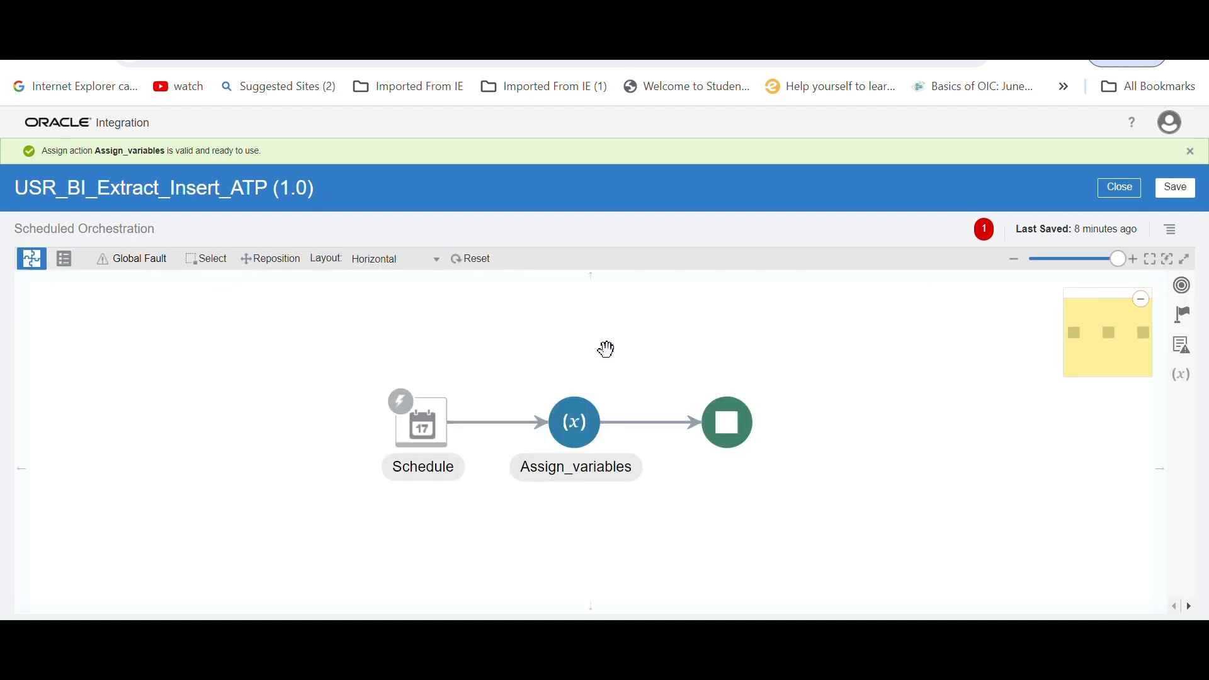
pyautogui.moveTo(602, 348); pyautogui.dragTo(556, 348)
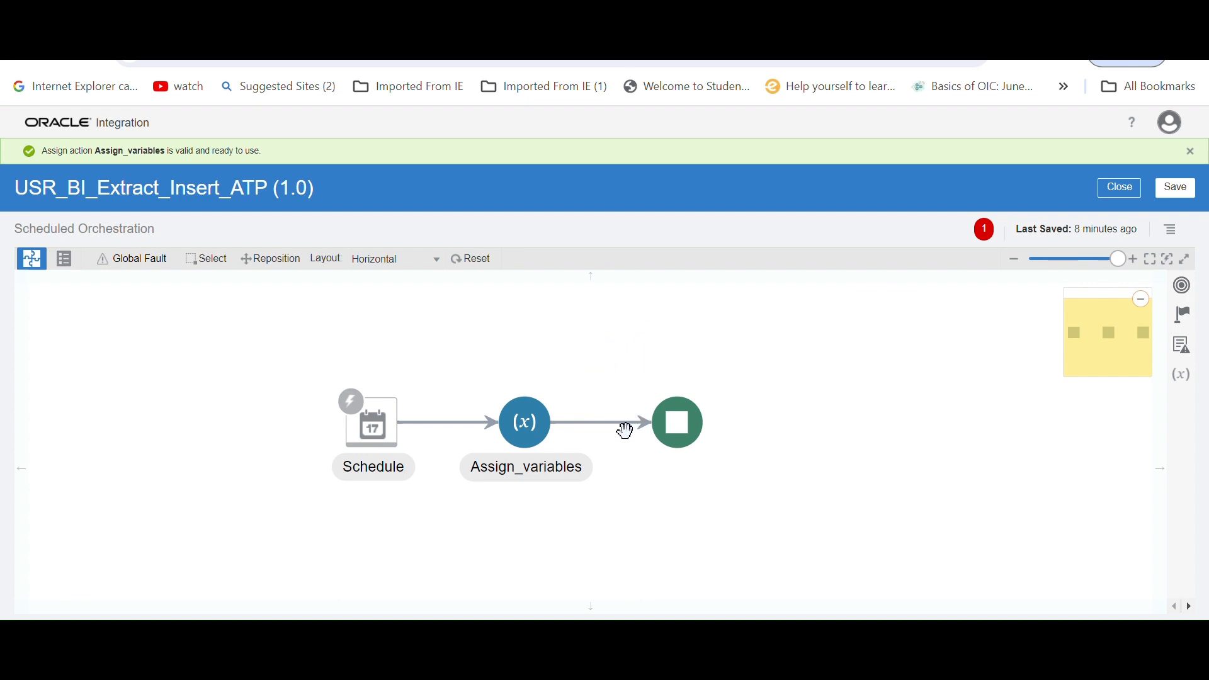
pyautogui.click(1180, 189)
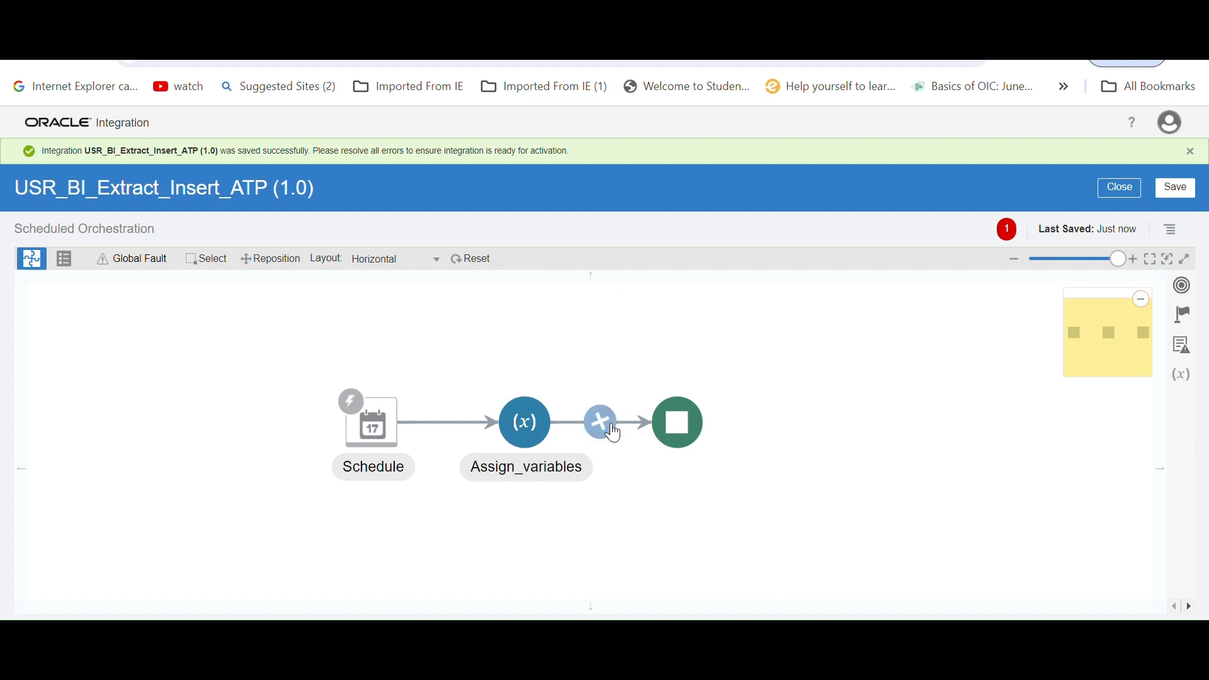
# Insert an invoke of the USR_SOAP_BIP SOAP connection between Assign_variables and the end of the flow
pyautogui.click(608, 422)
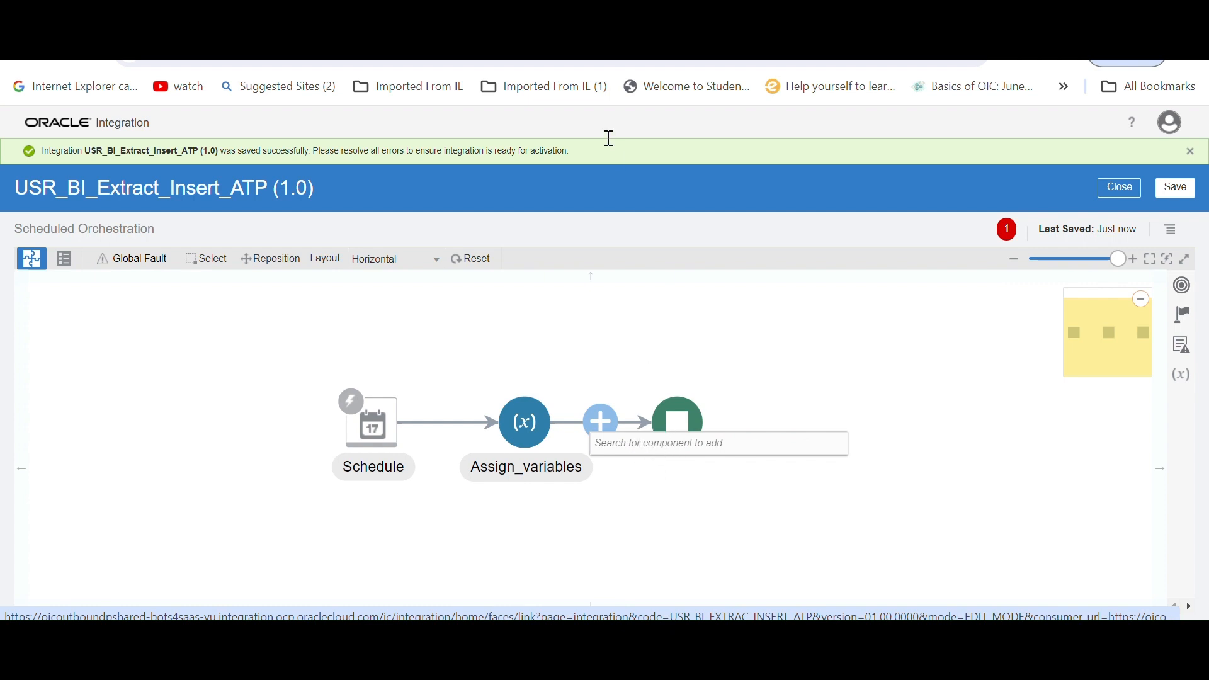
pyautogui.write('usr')
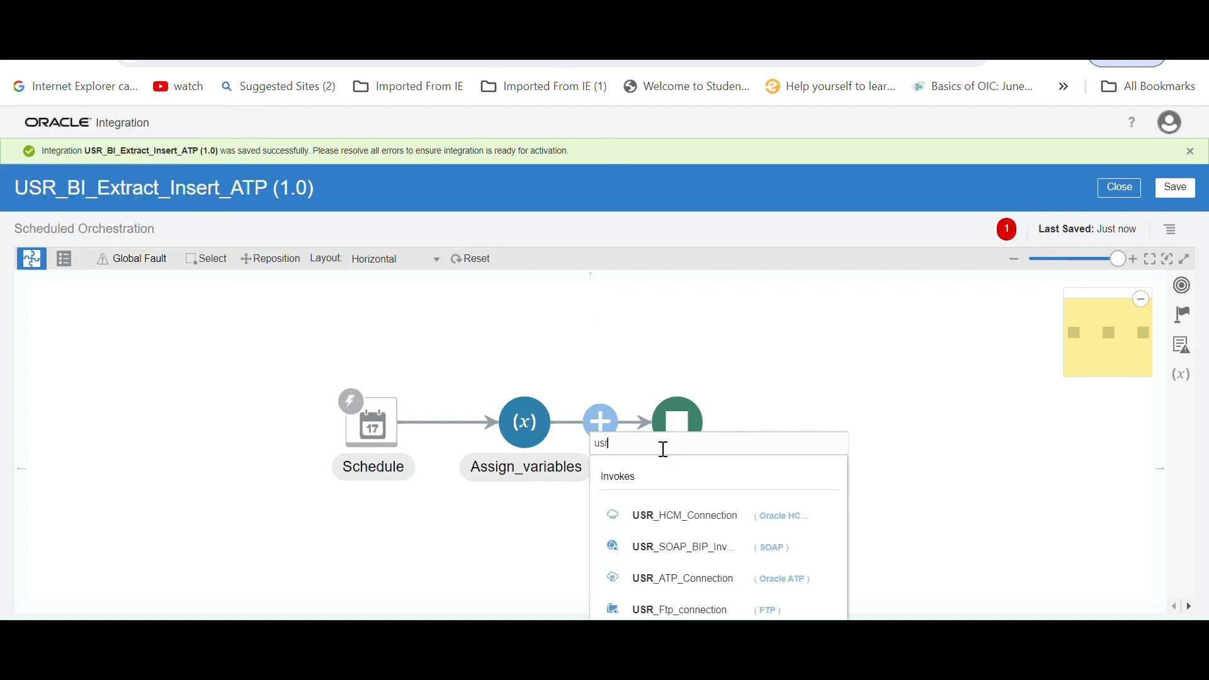
pyautogui.click(682, 556)
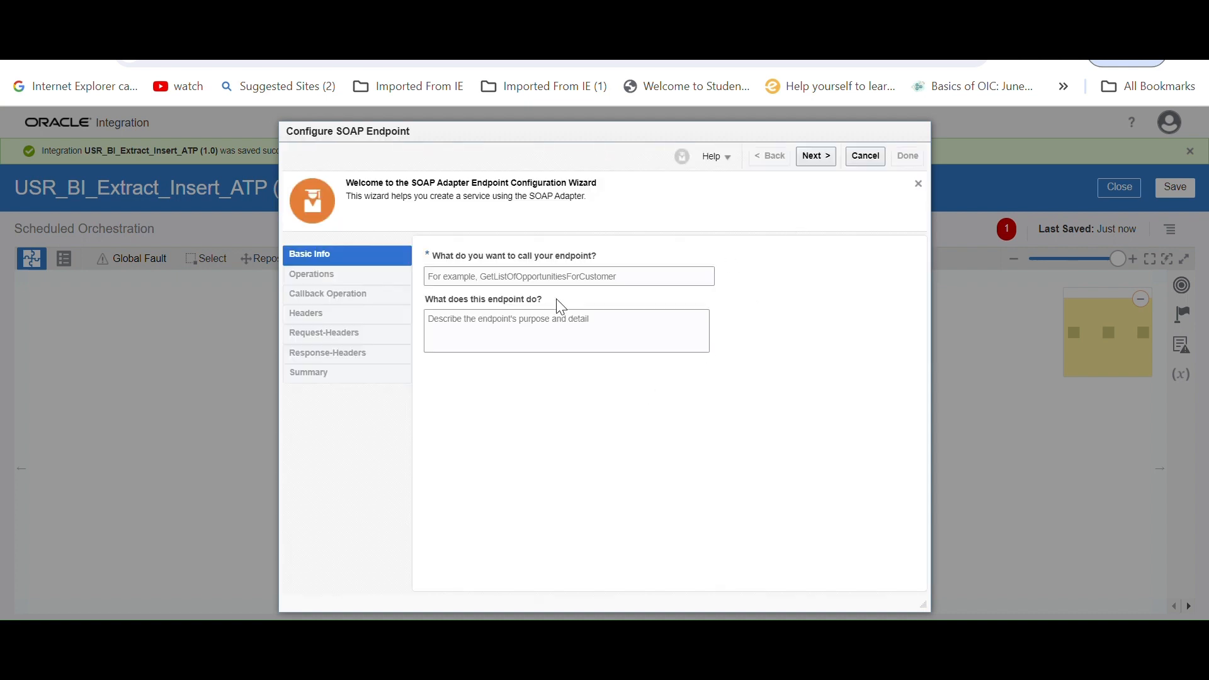
# Name the SOAP endpoint invokeBIPReport and continue to its operations settings
pyautogui.click(502, 280)
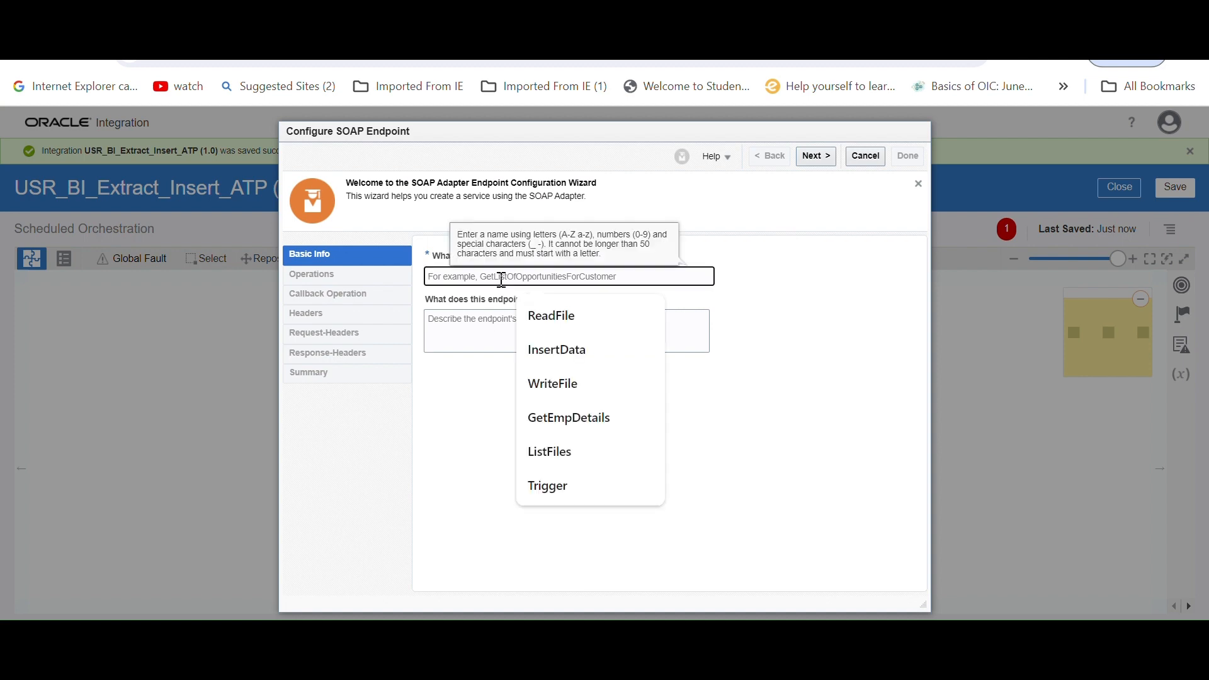
pyautogui.click(811, 307)
pyautogui.click(480, 276)
pyautogui.write('invoke')
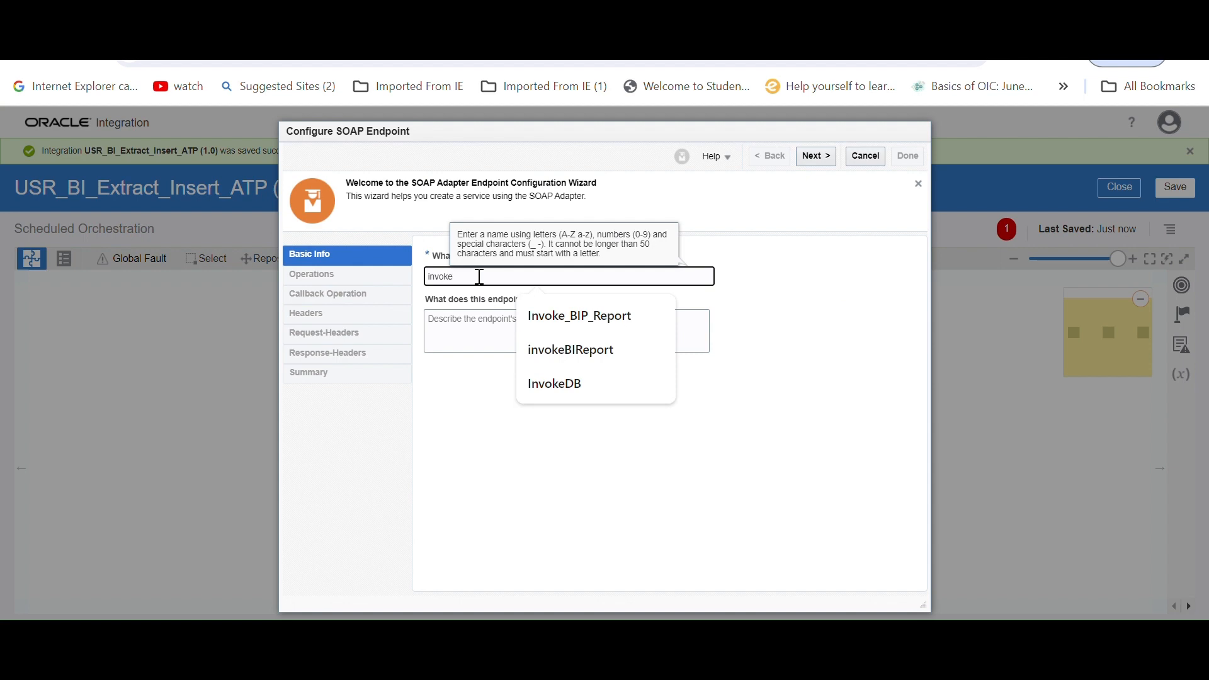
pyautogui.write('BIPReport')
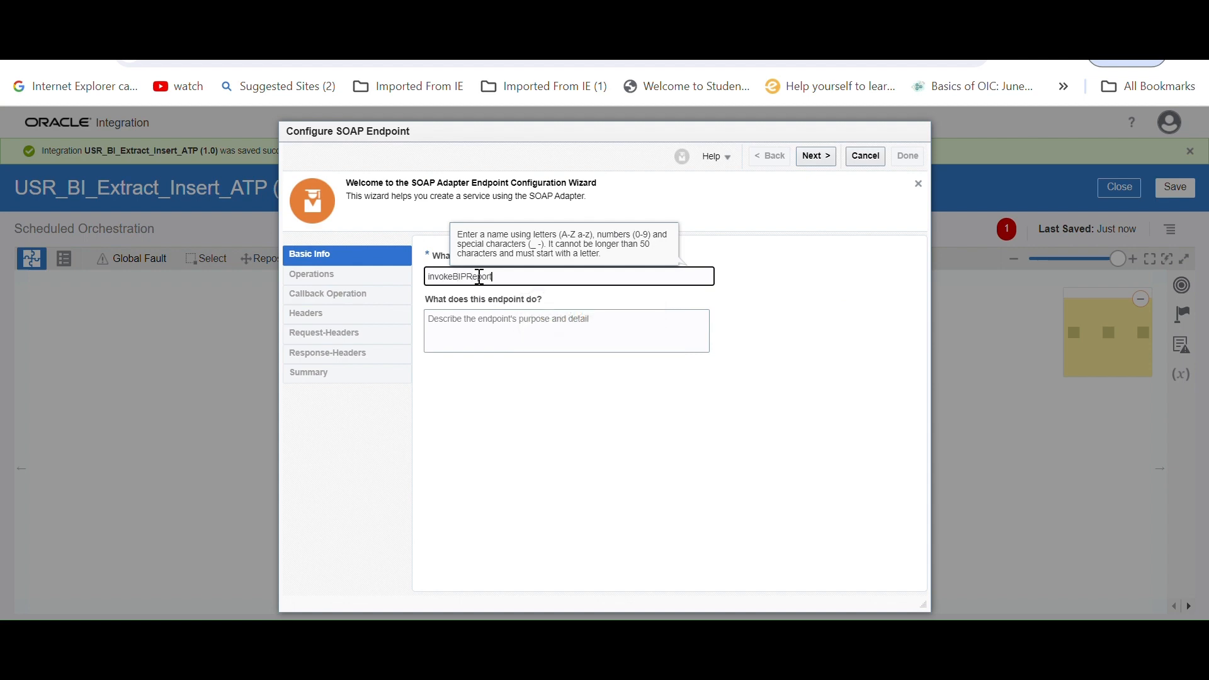
pyautogui.click(815, 156)
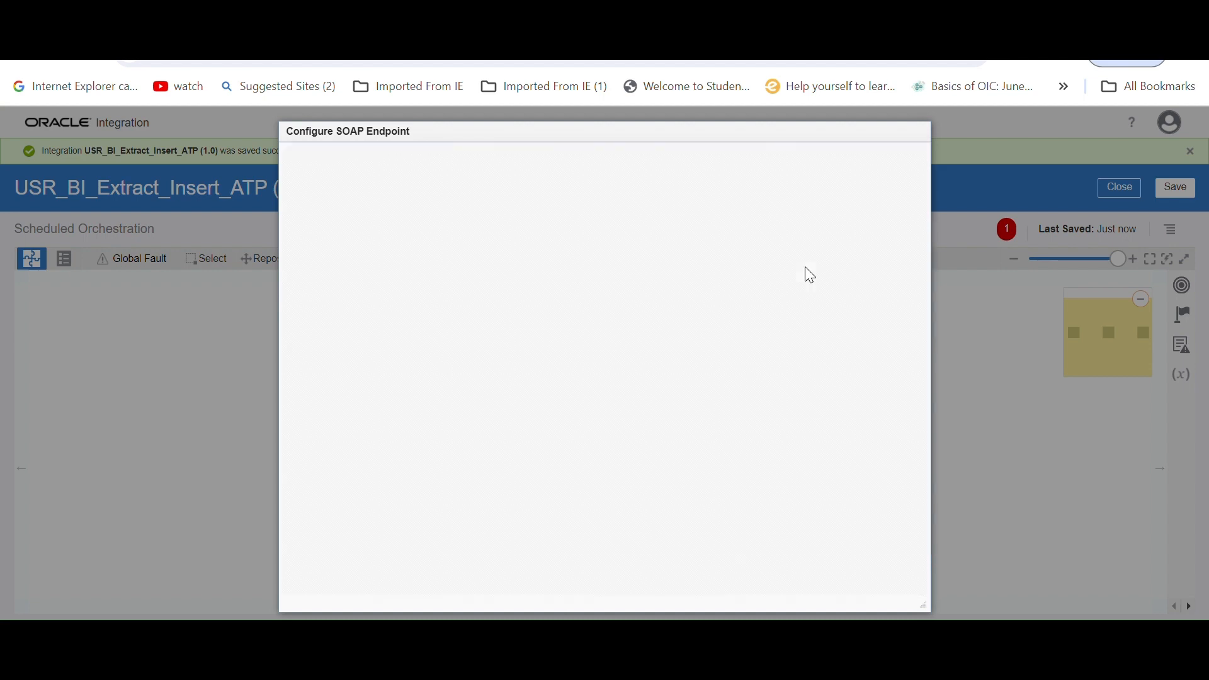
# Choose runReport as the operation of the SOAP endpoint and continue to the headers settings
pyautogui.click(630, 304)
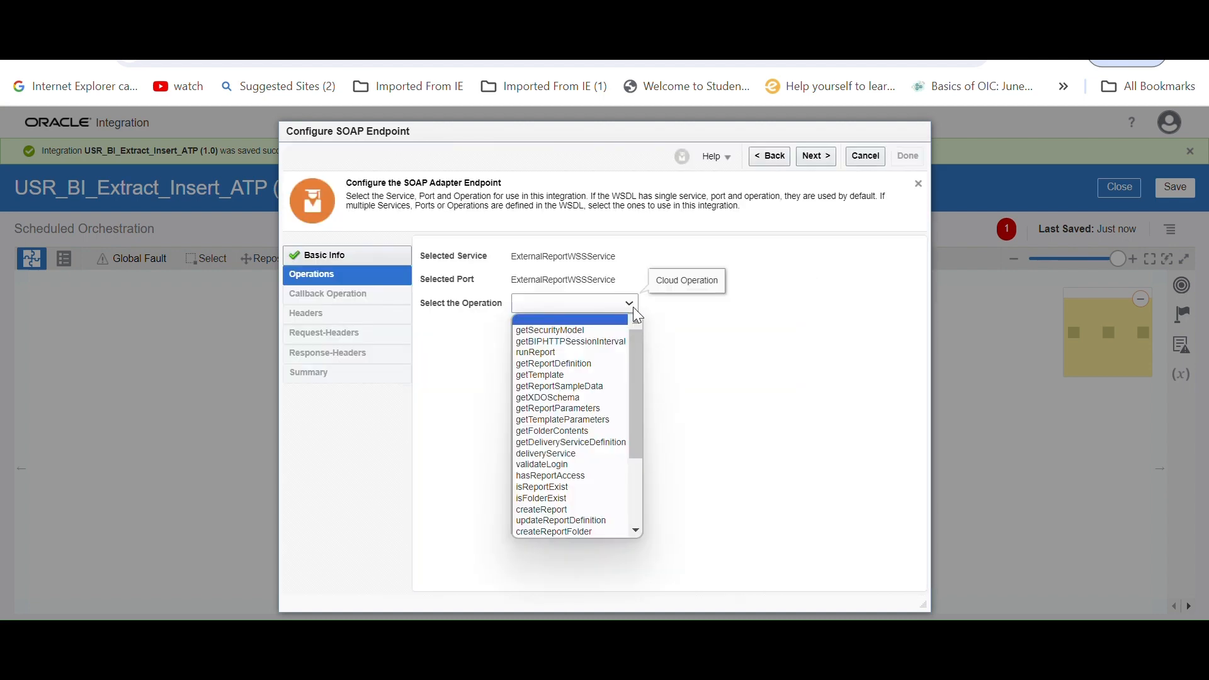
pyautogui.click(574, 365)
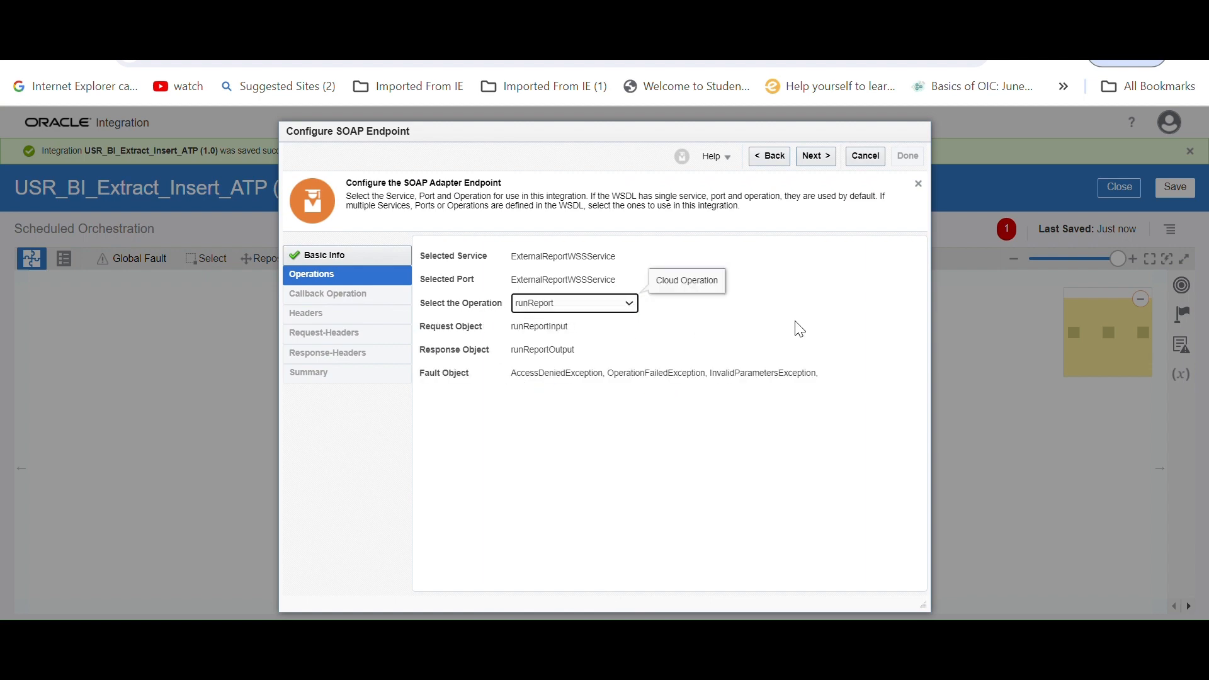
pyautogui.click(821, 159)
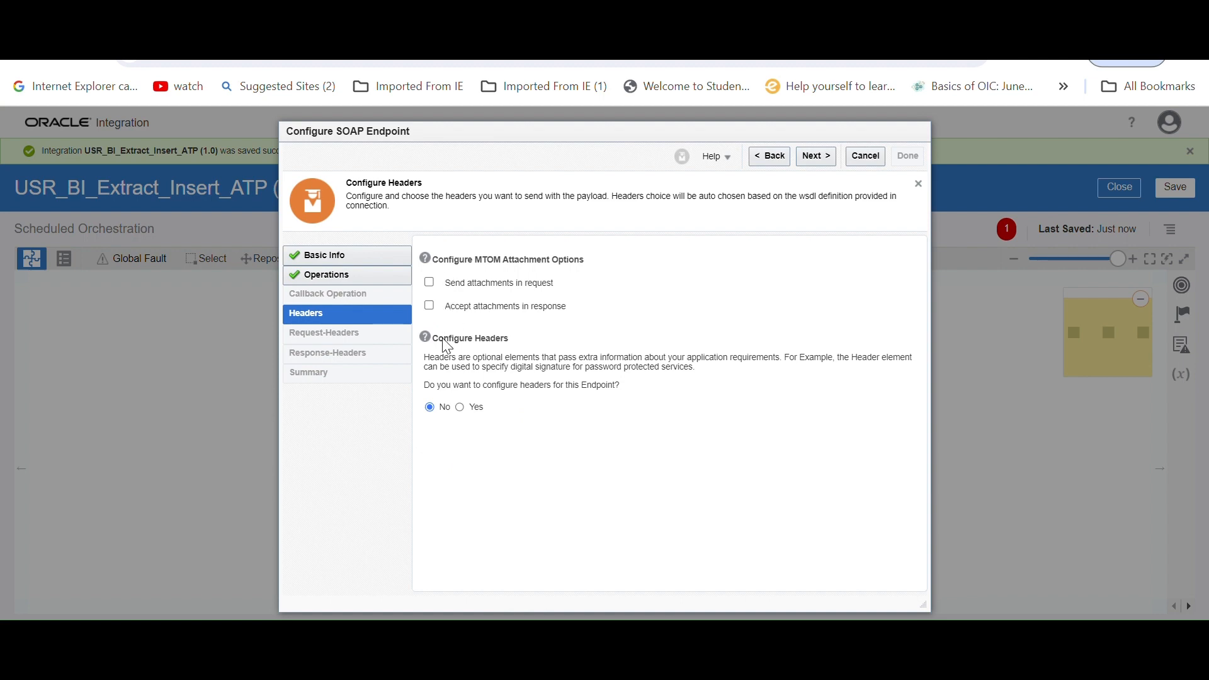
# Accept attachments in the response, finish the SOAP endpoint configuration and save the integration
pyautogui.click(429, 305)
pyautogui.click(819, 157)
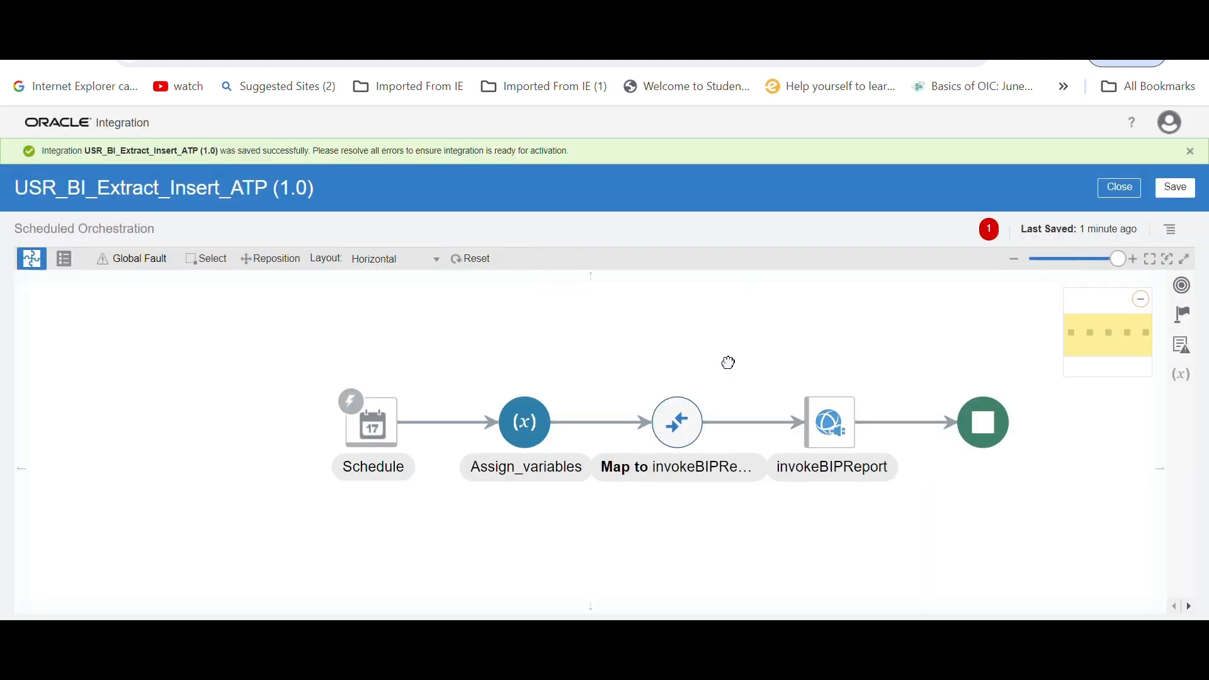
pyautogui.moveTo(729, 362); pyautogui.dragTo(650, 351)
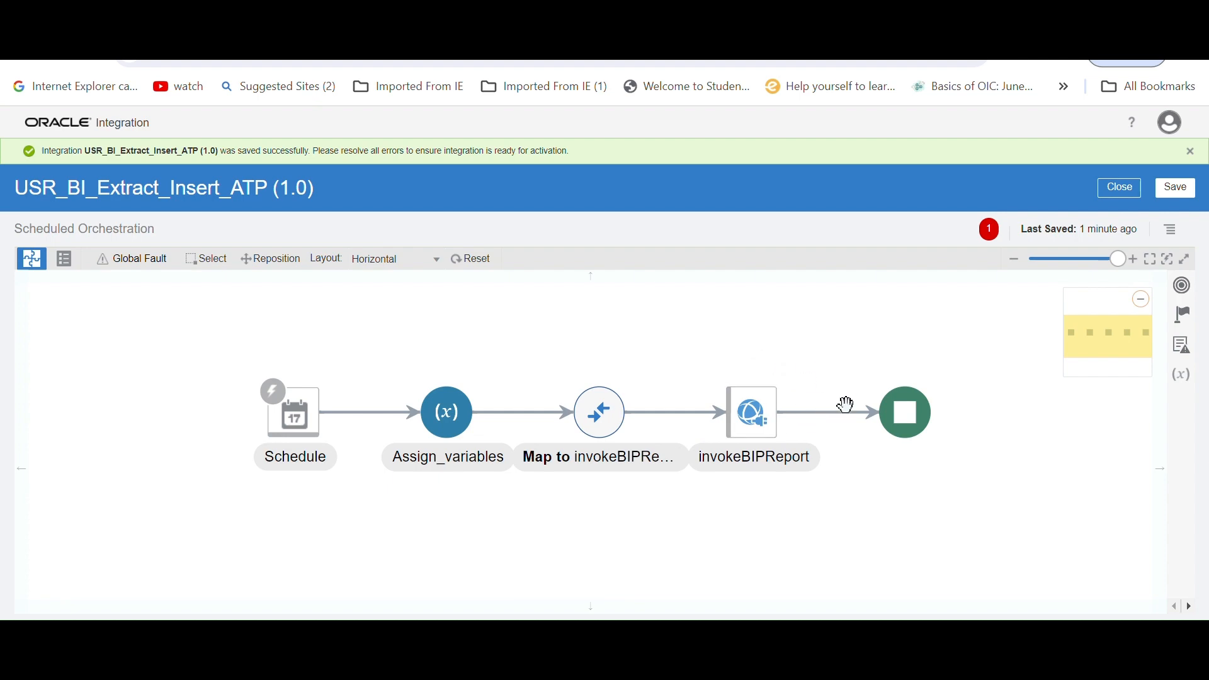
pyautogui.click(1182, 190)
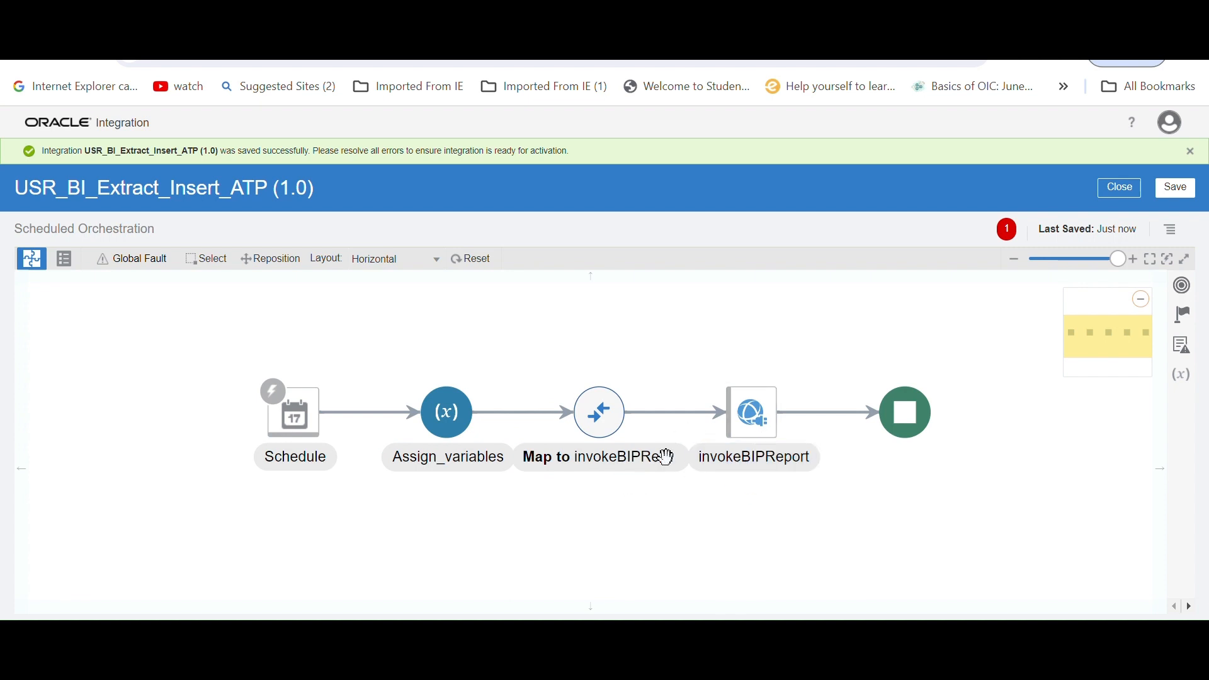
# Open the Map to invokeBIPReport action for editing and expand Body, runReport and reportRequest in the target
pyautogui.click(599, 421)
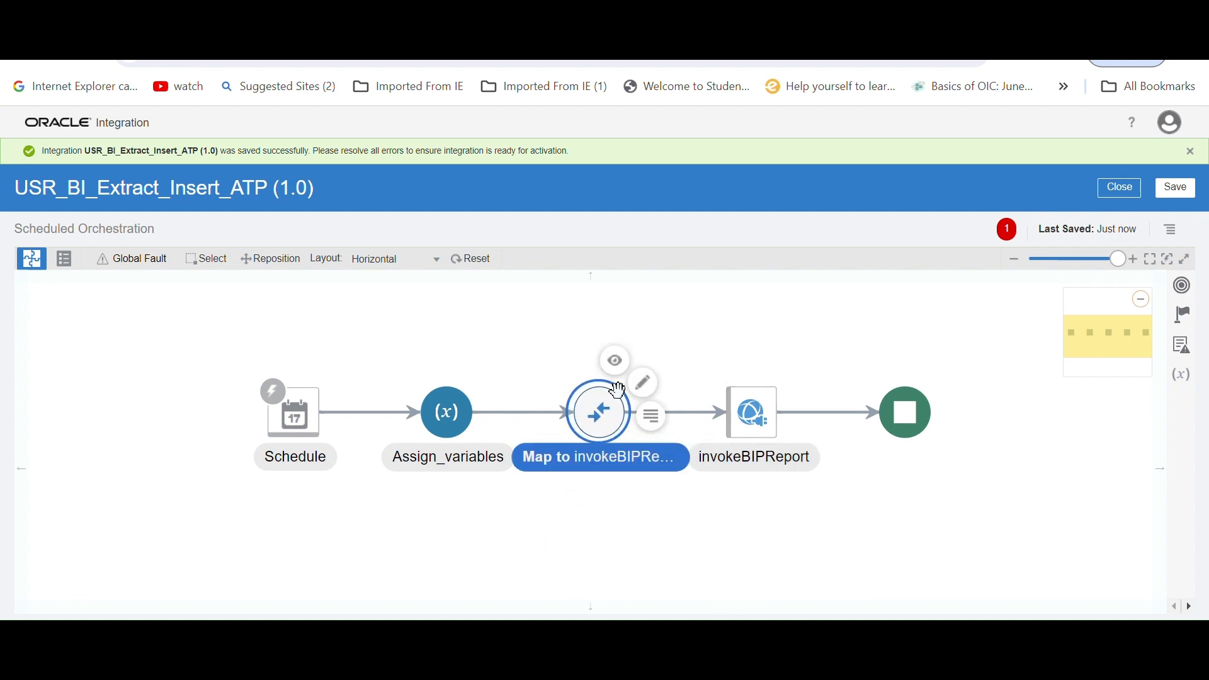
pyautogui.click(862, 378)
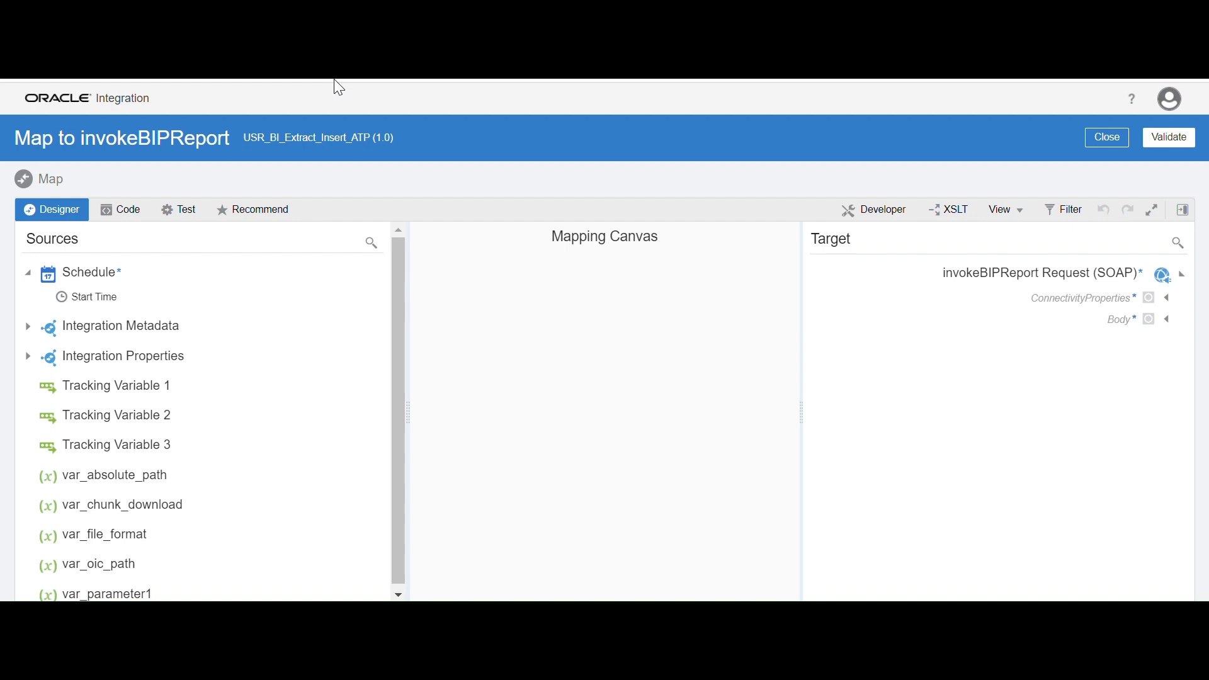
pyautogui.click(1169, 321)
pyautogui.click(1158, 345)
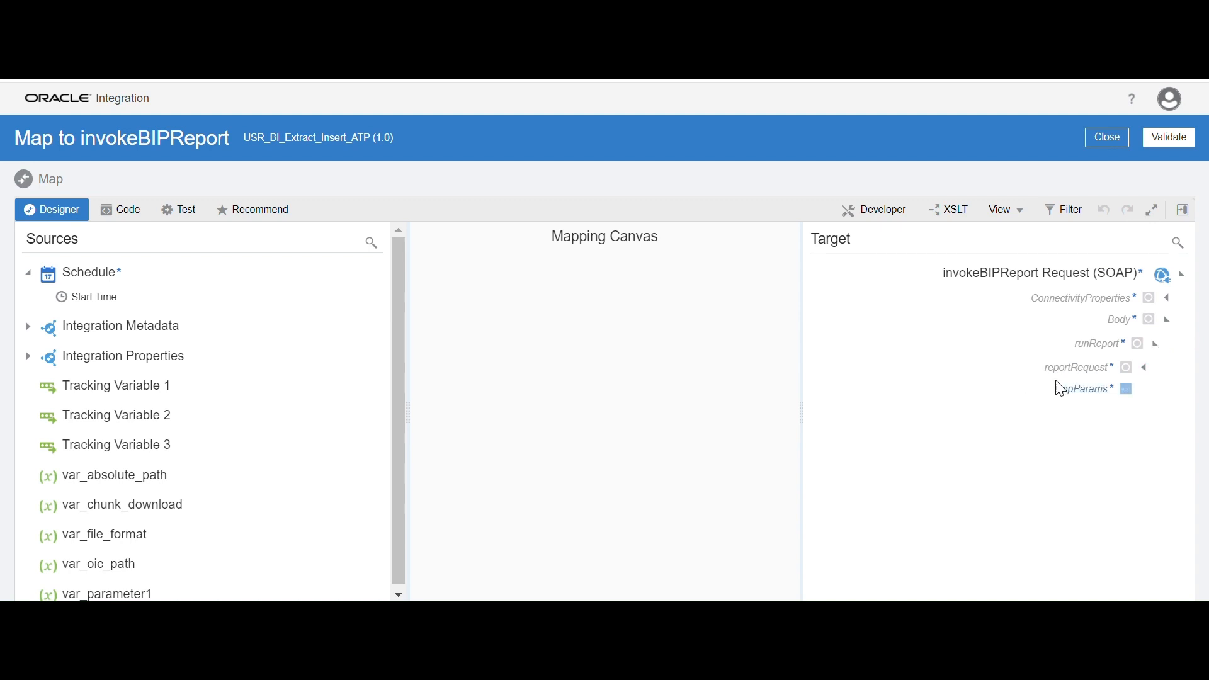
pyautogui.click(1145, 369)
# Map the source variable var_file_format to attributeFormat in the report request
pyautogui.scroll(-3, 931, 432)
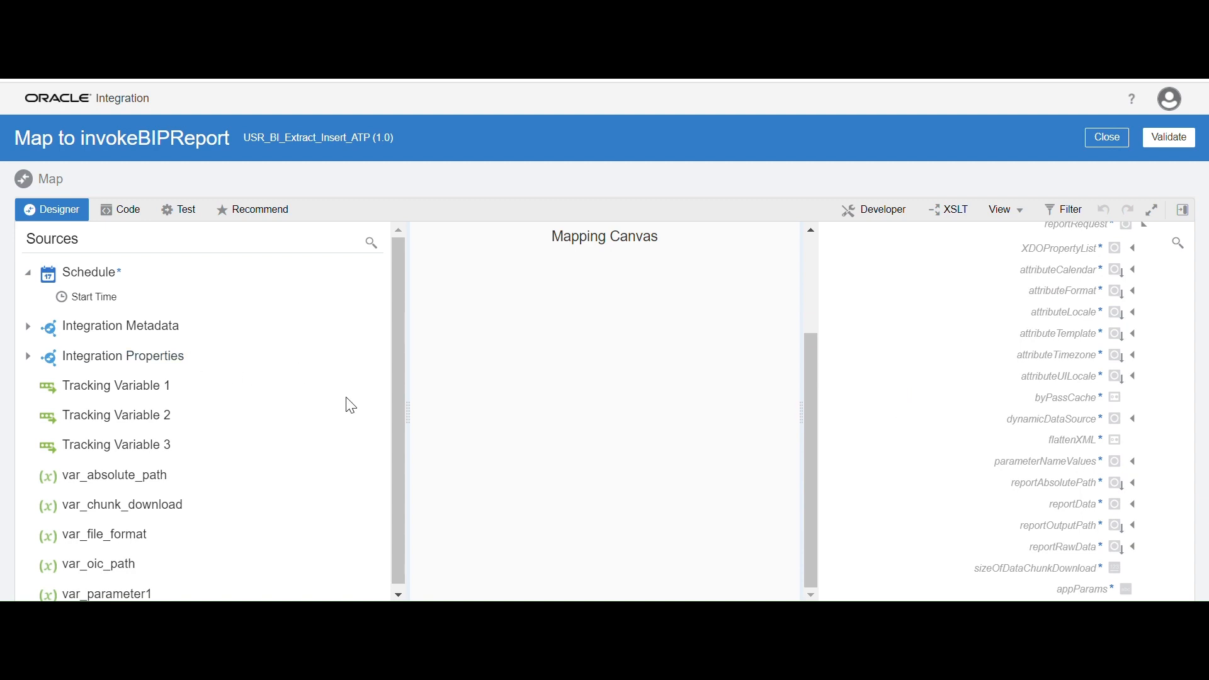
pyautogui.scroll(-1, 397, 364)
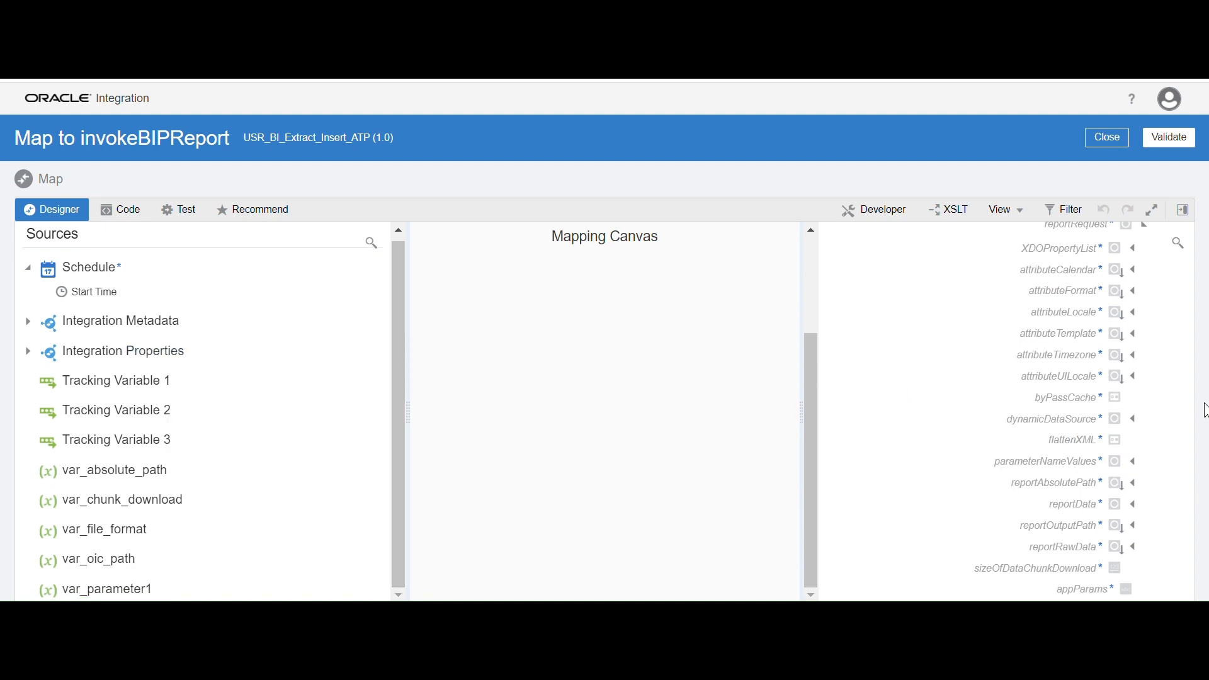
pyautogui.scroll(1, 928, 454)
pyautogui.scroll(3, 932, 452)
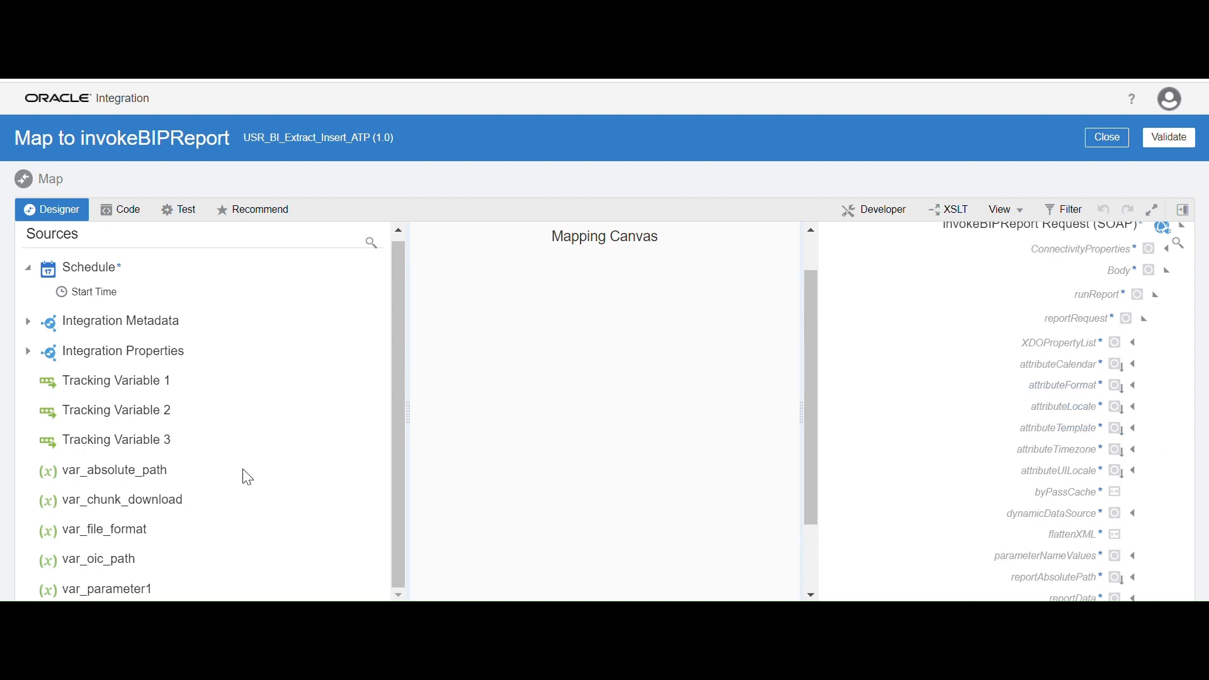
pyautogui.moveTo(134, 531); pyautogui.dragTo(1011, 398)
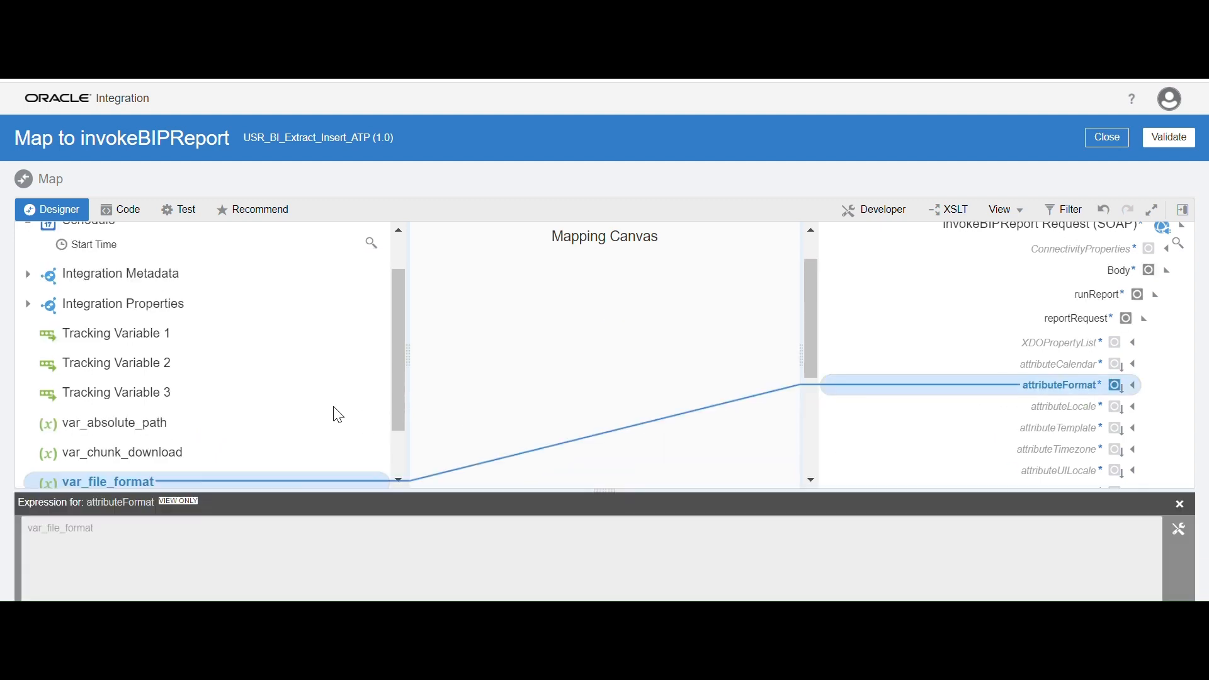
# Map the source variable var_absolute_path to reportAbsolutePath in the report request
pyautogui.click(1180, 504)
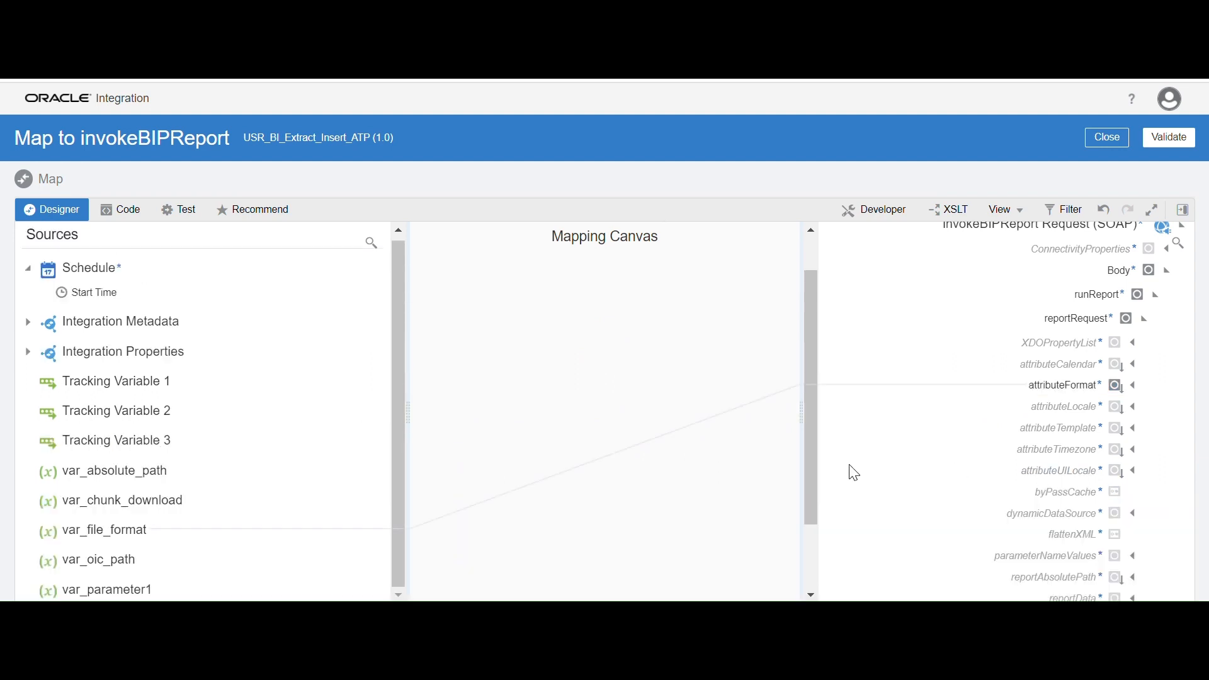
pyautogui.scroll(-2, 1004, 468)
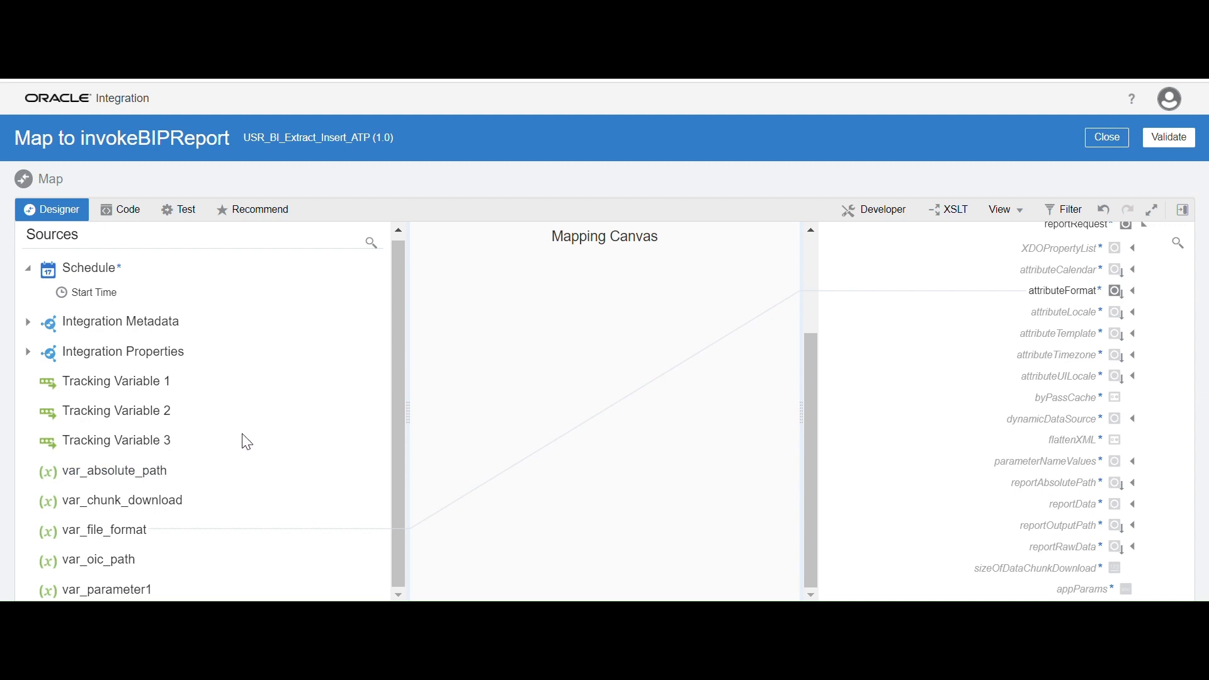
pyautogui.moveTo(162, 477); pyautogui.dragTo(1002, 486)
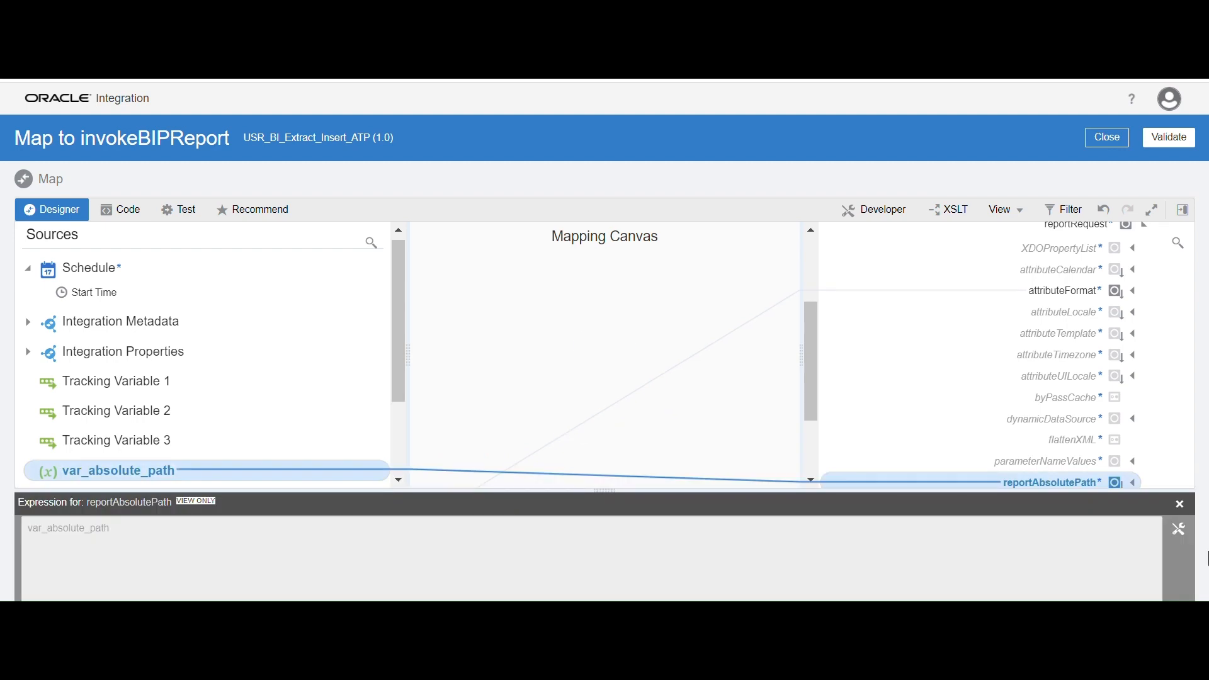
pyautogui.click(1181, 504)
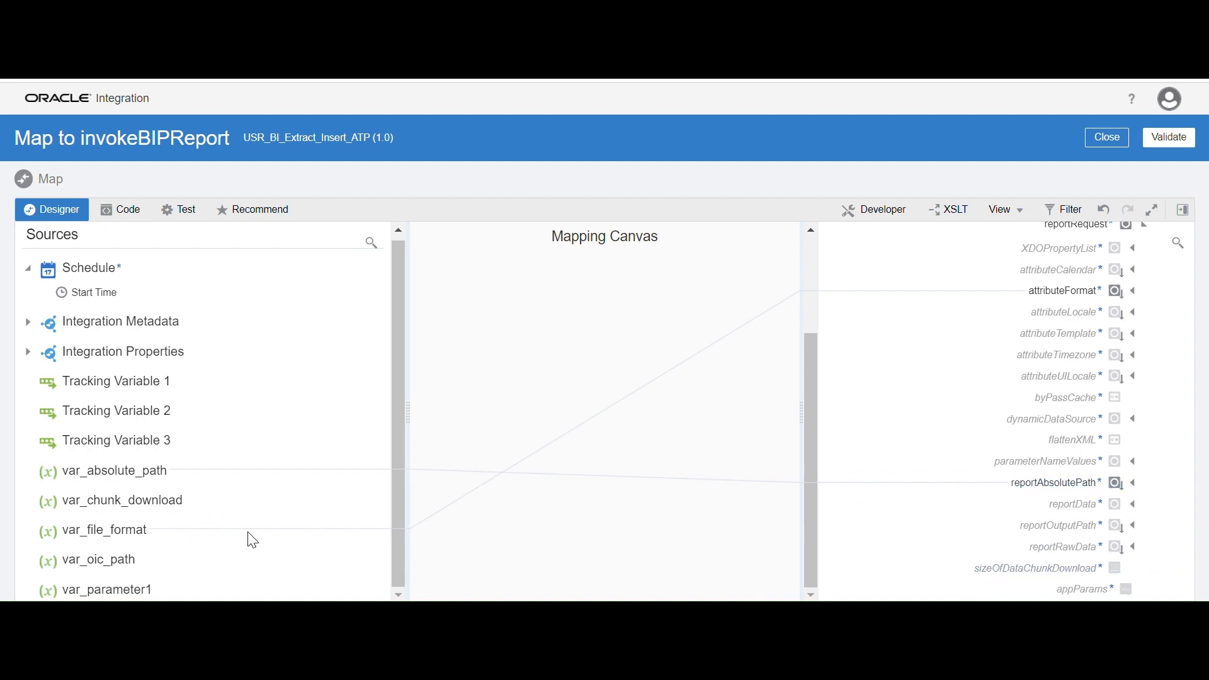
# Map the source variable var_chunk_download to sizeOfDataChunkDownload in the report request
pyautogui.moveTo(176, 512); pyautogui.dragTo(930, 576)
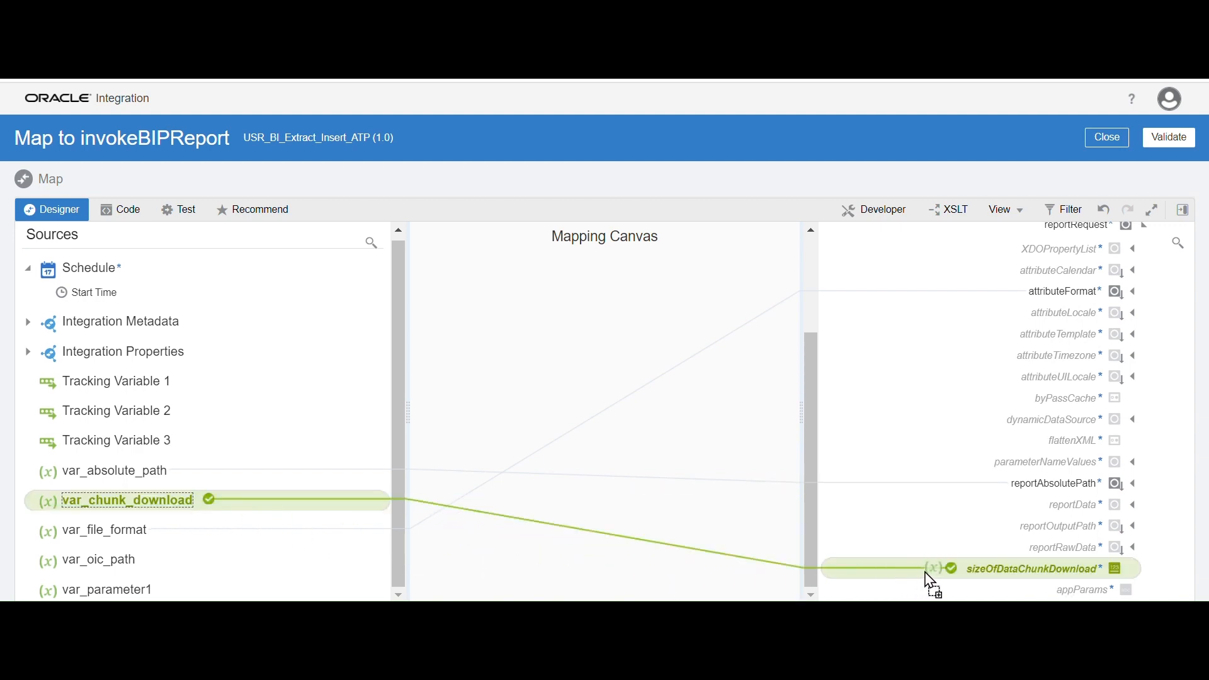
pyautogui.moveTo(925, 572); pyautogui.dragTo(925, 572)
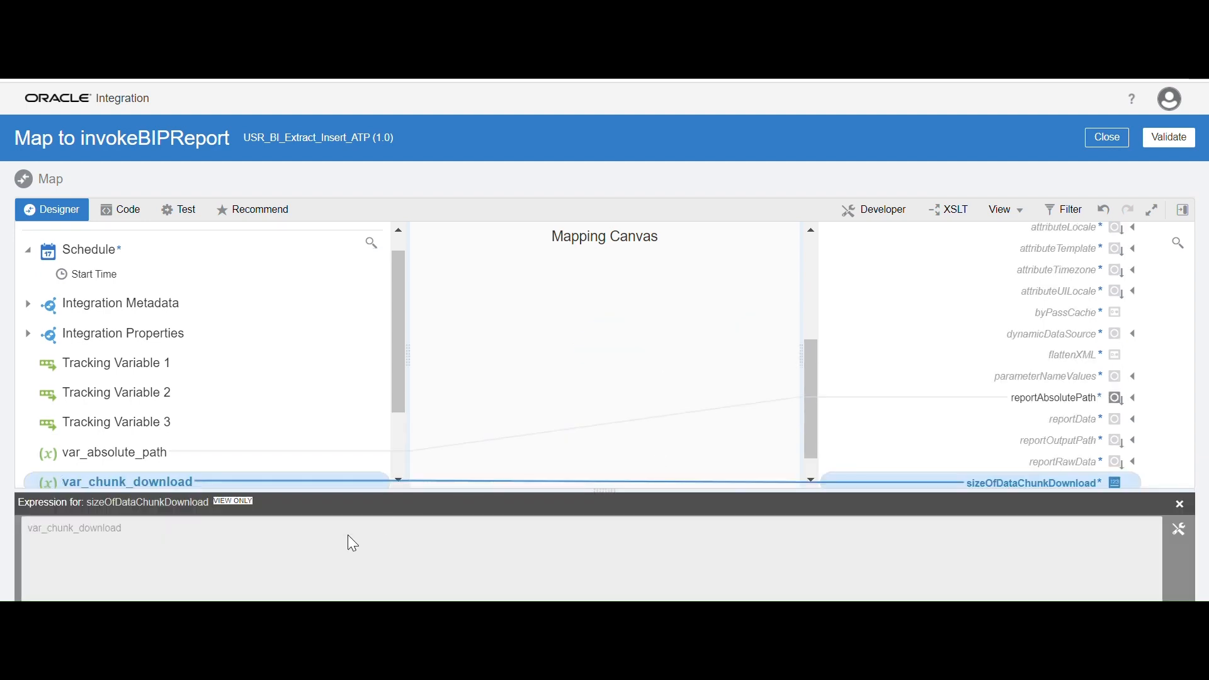
pyautogui.click(1180, 504)
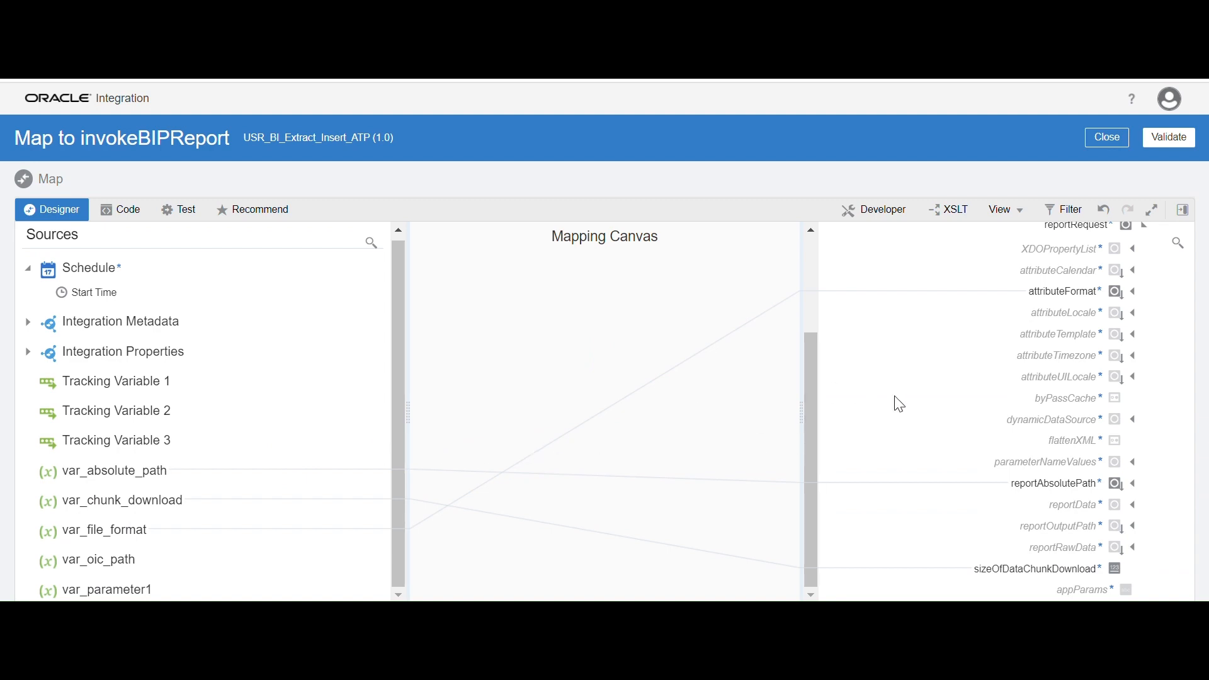
# Expand parameterNameValues, its item node and the name element in the target tree
pyautogui.click(1134, 464)
pyautogui.scroll(-1, 1010, 466)
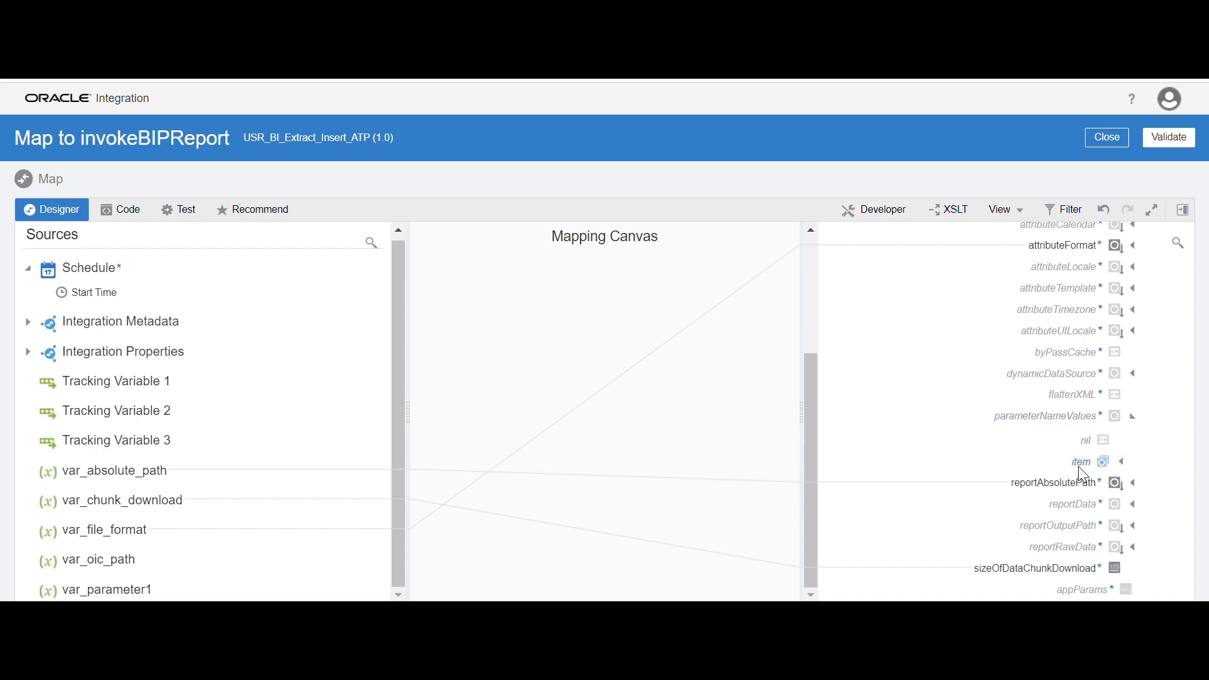
pyautogui.click(1127, 469)
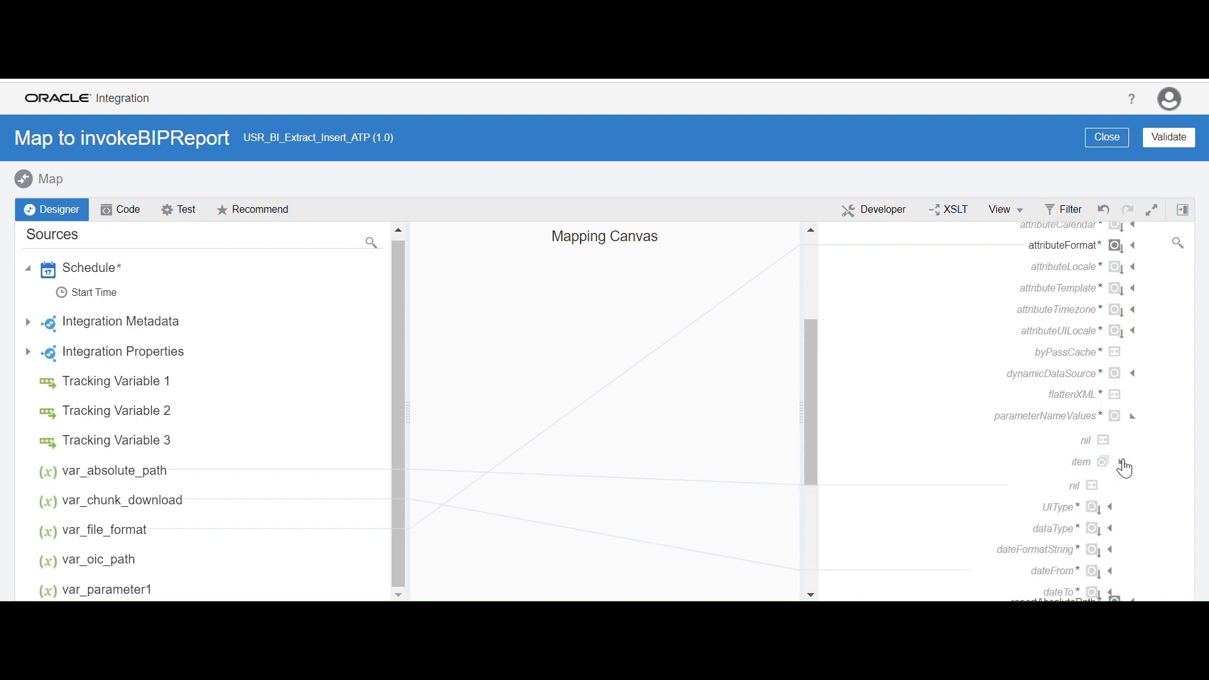
pyautogui.scroll(-3, 997, 460)
pyautogui.scroll(-2, 989, 460)
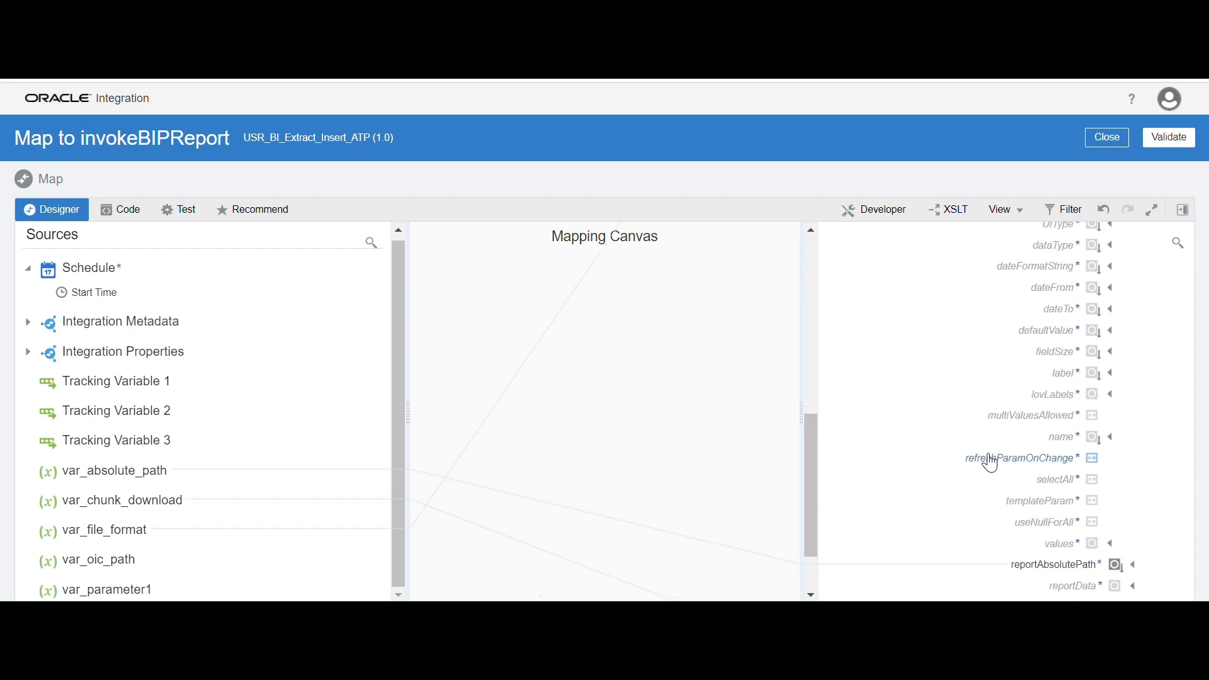
pyautogui.click(1112, 440)
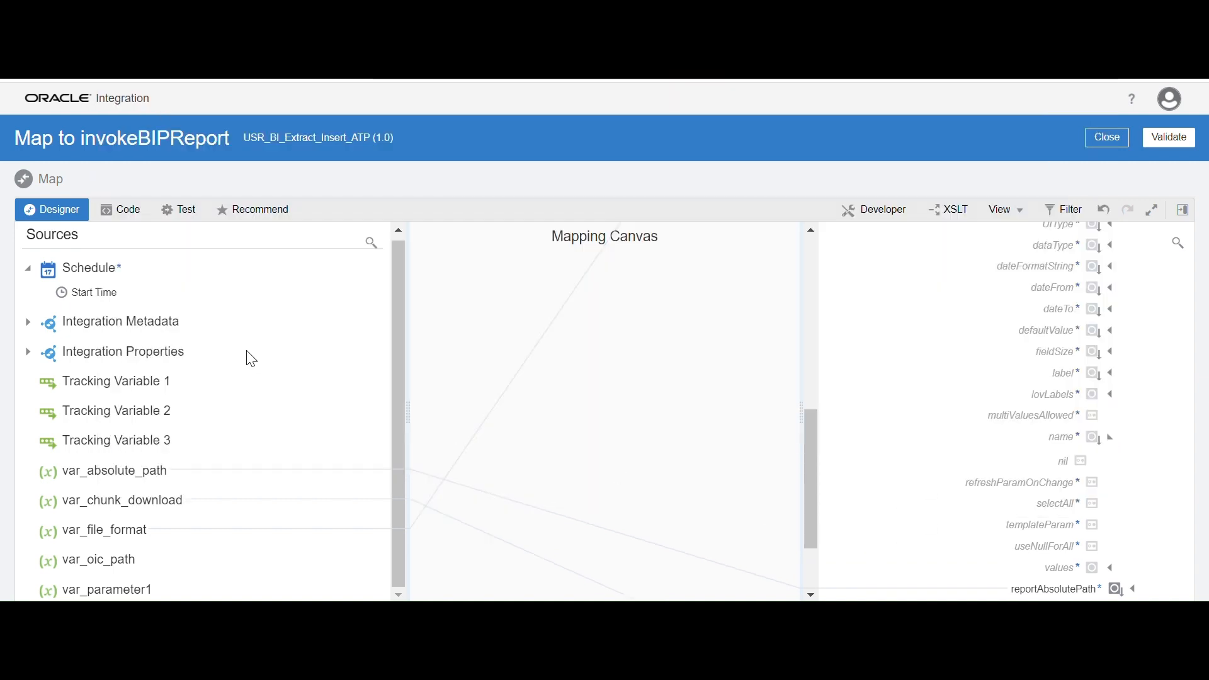
# Switch to the text notes, highlight the report parameter name P_SUPPLIER and return to the mapper
pyautogui.click(688, 620)
pyautogui.moveTo(111, 154); pyautogui.dragTo(1, 157)
pyautogui.hotkey('alt', 'Tab')
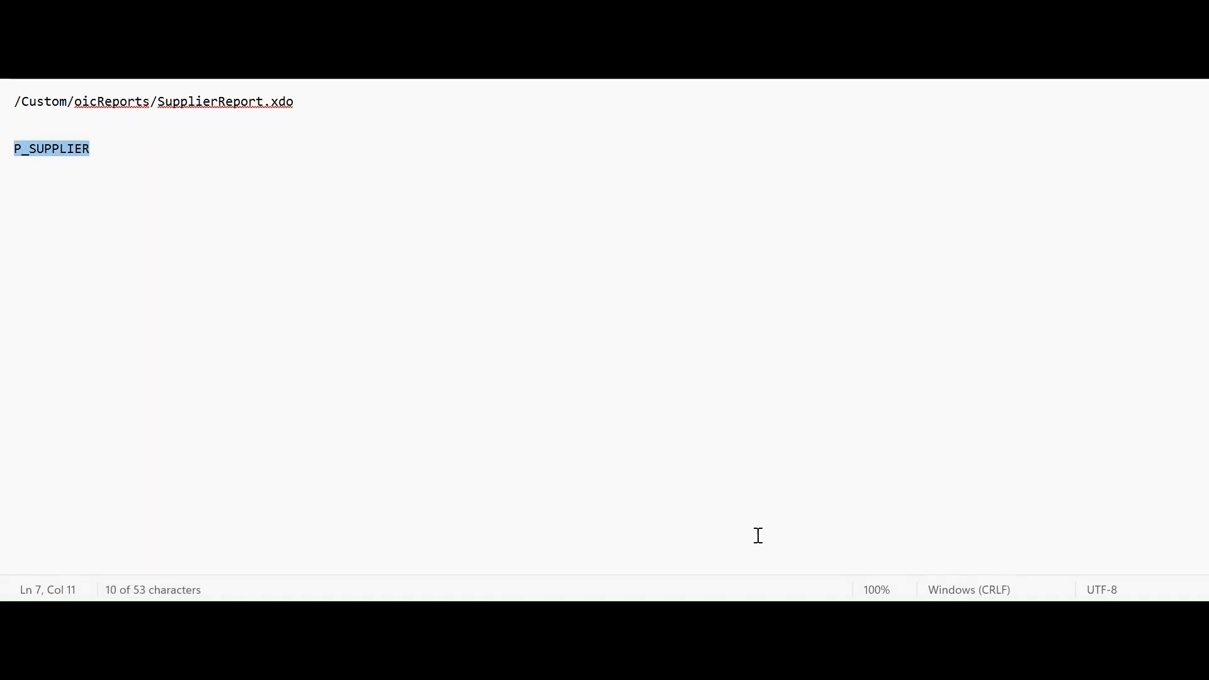
pyautogui.hotkey('alt', 'Tab')
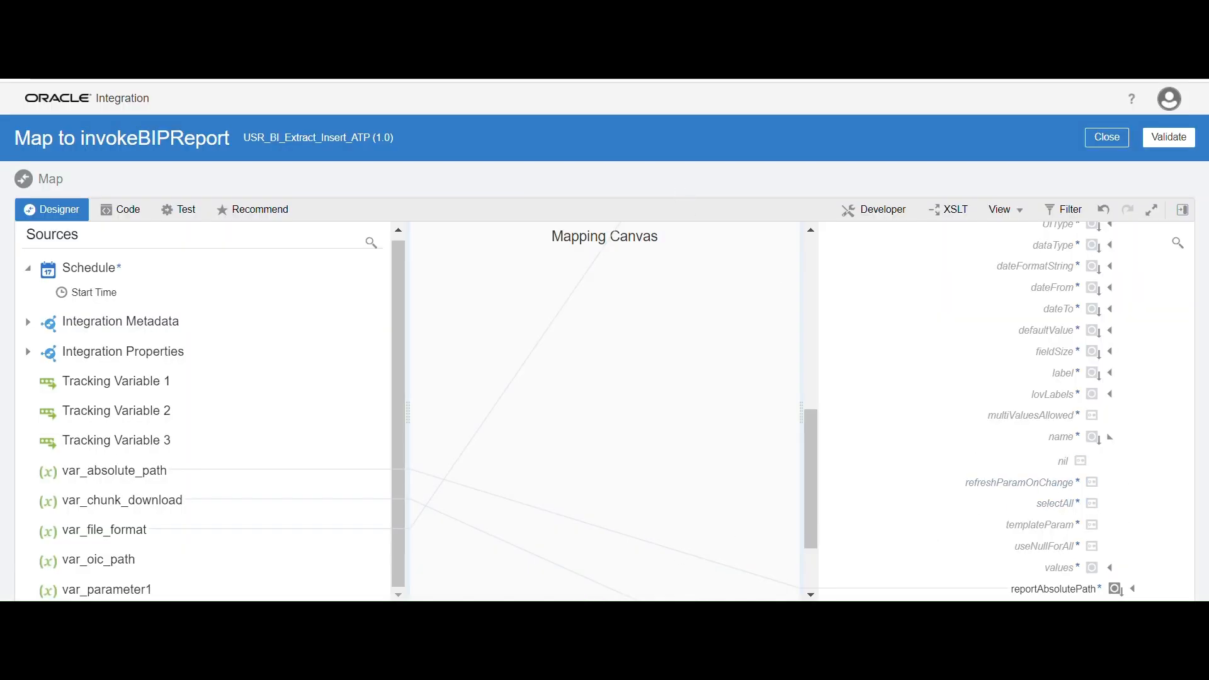
# Create a target node for the name element under the parameterNameValues item
pyautogui.rightClick(1069, 446)
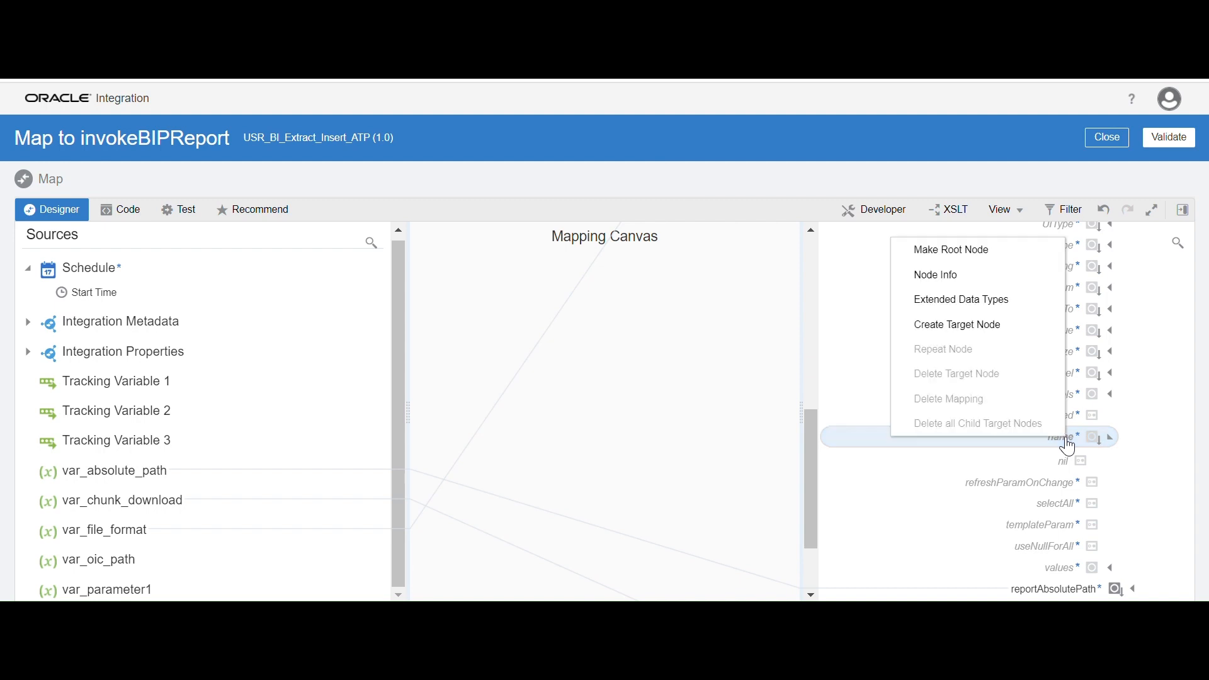
pyautogui.click(979, 322)
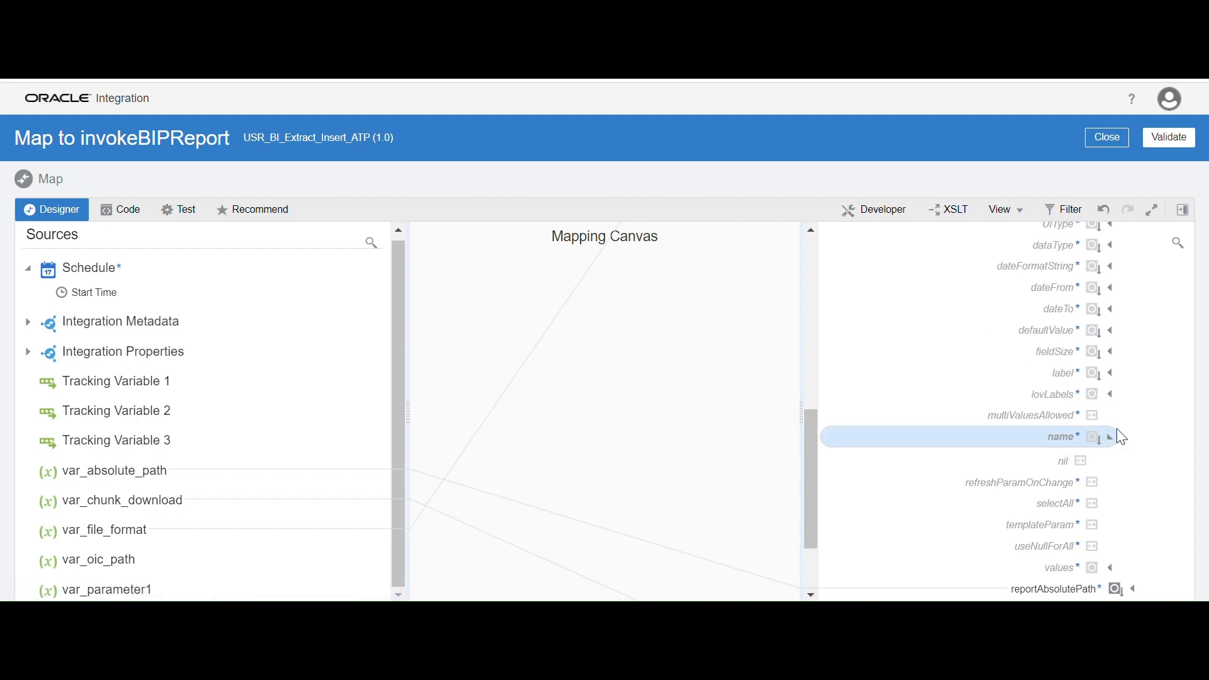
pyautogui.click(1025, 440)
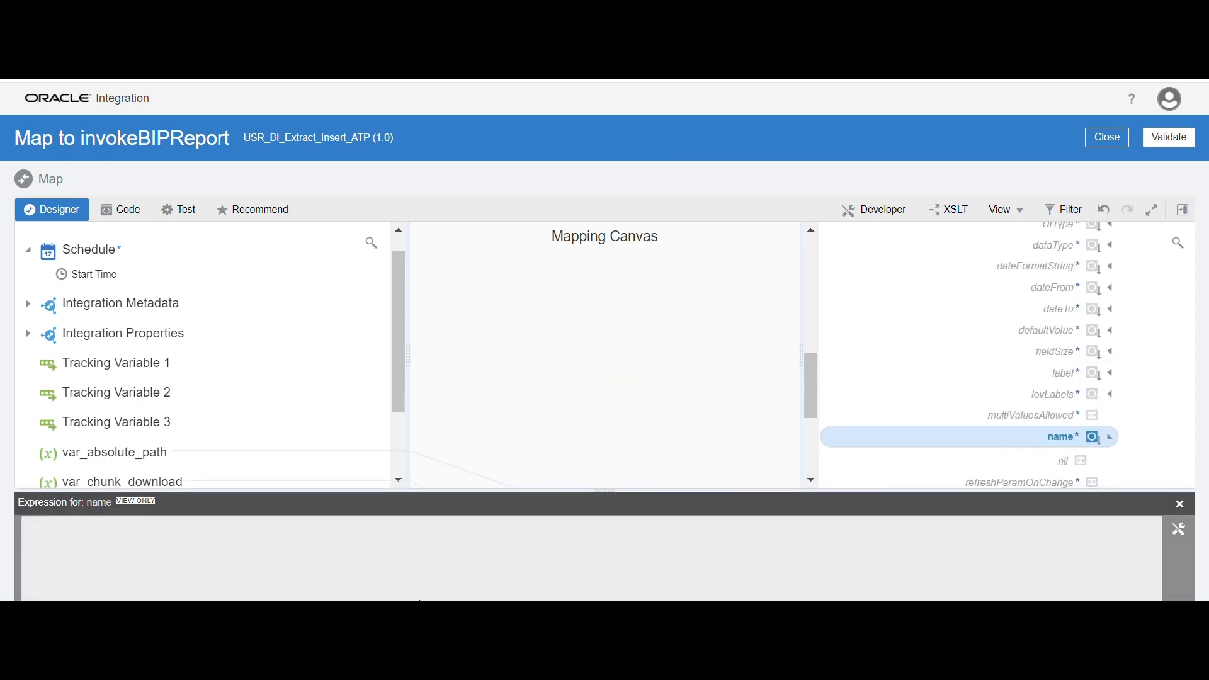
pyautogui.click(1181, 504)
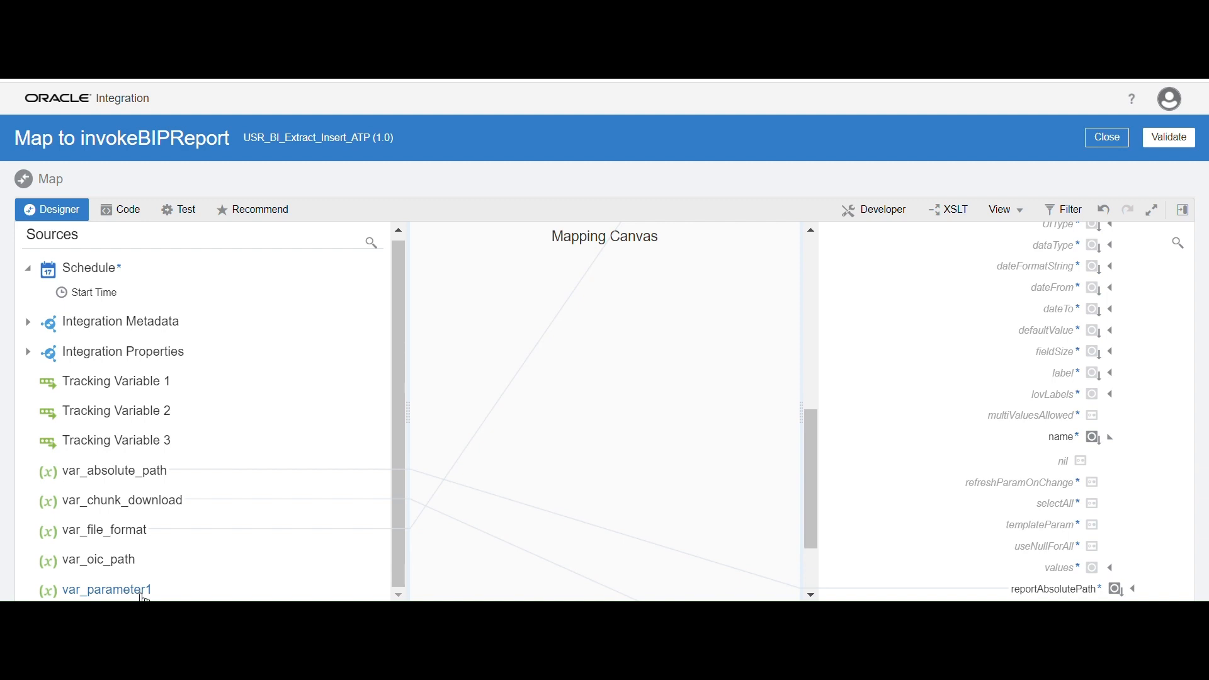
# Map the source variable var_parameter1 to the name element of the parameterNameValues item
pyautogui.moveTo(144, 597); pyautogui.dragTo(1063, 441)
pyautogui.click(577, 470)
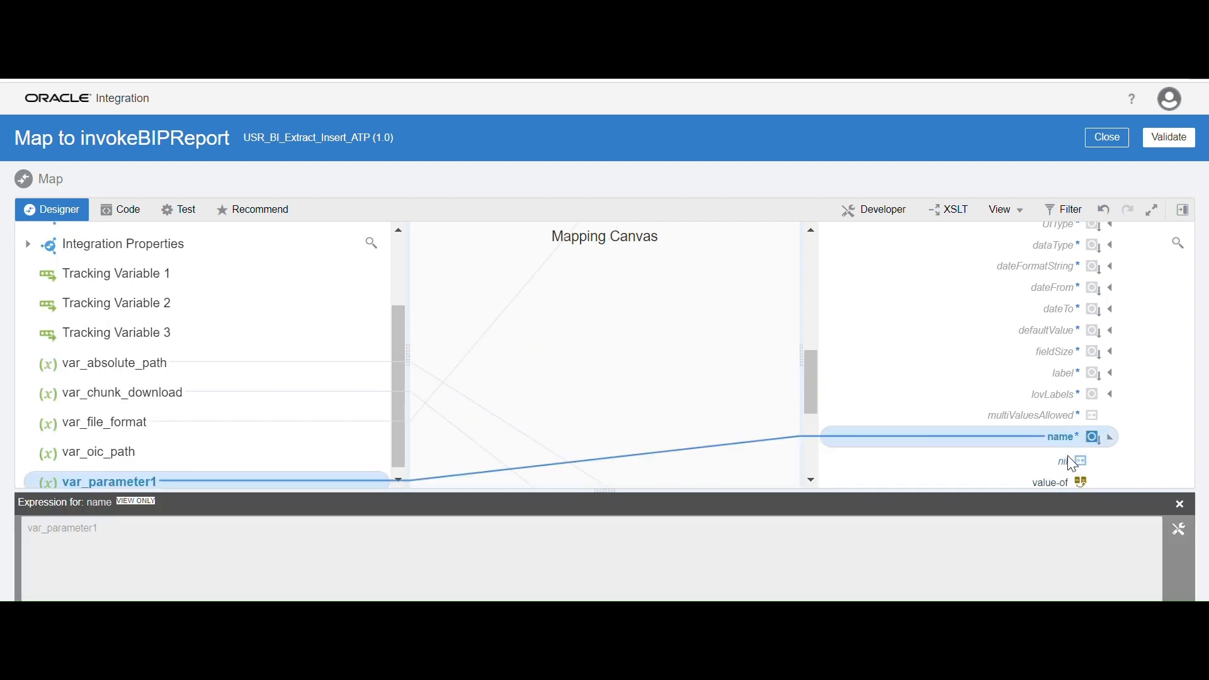
pyautogui.click(1181, 506)
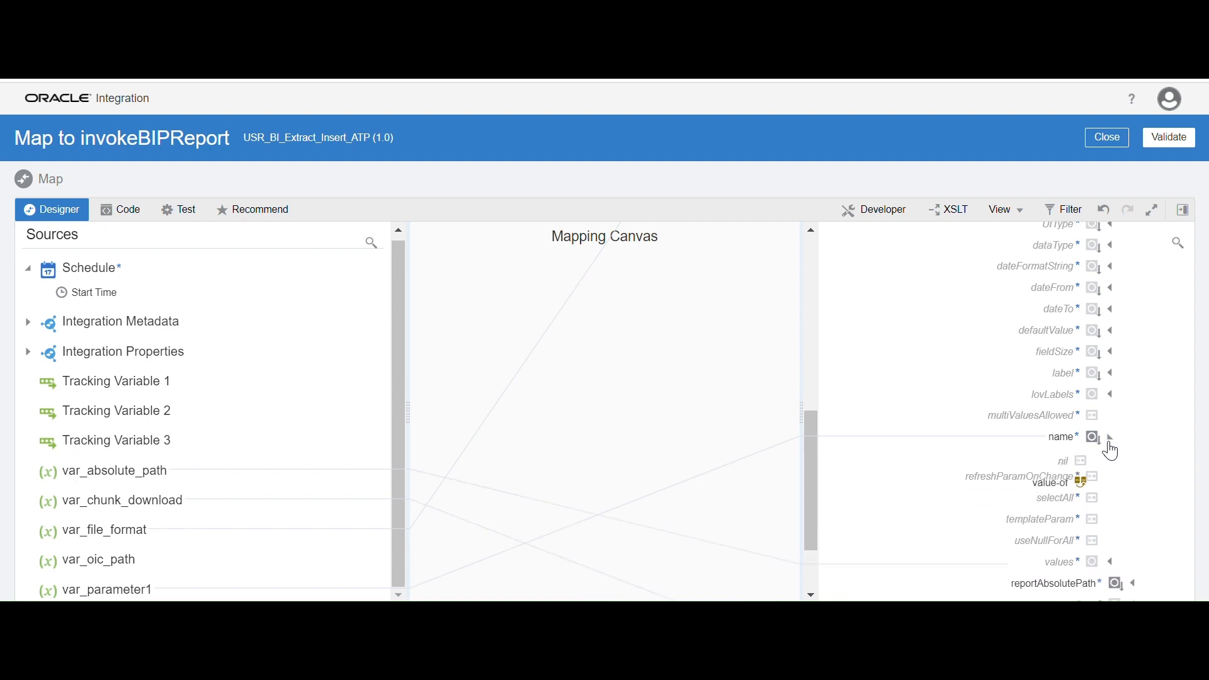
# Expand the values element of the parameterNameValues item in the target tree
pyautogui.scroll(-3, 1099, 457)
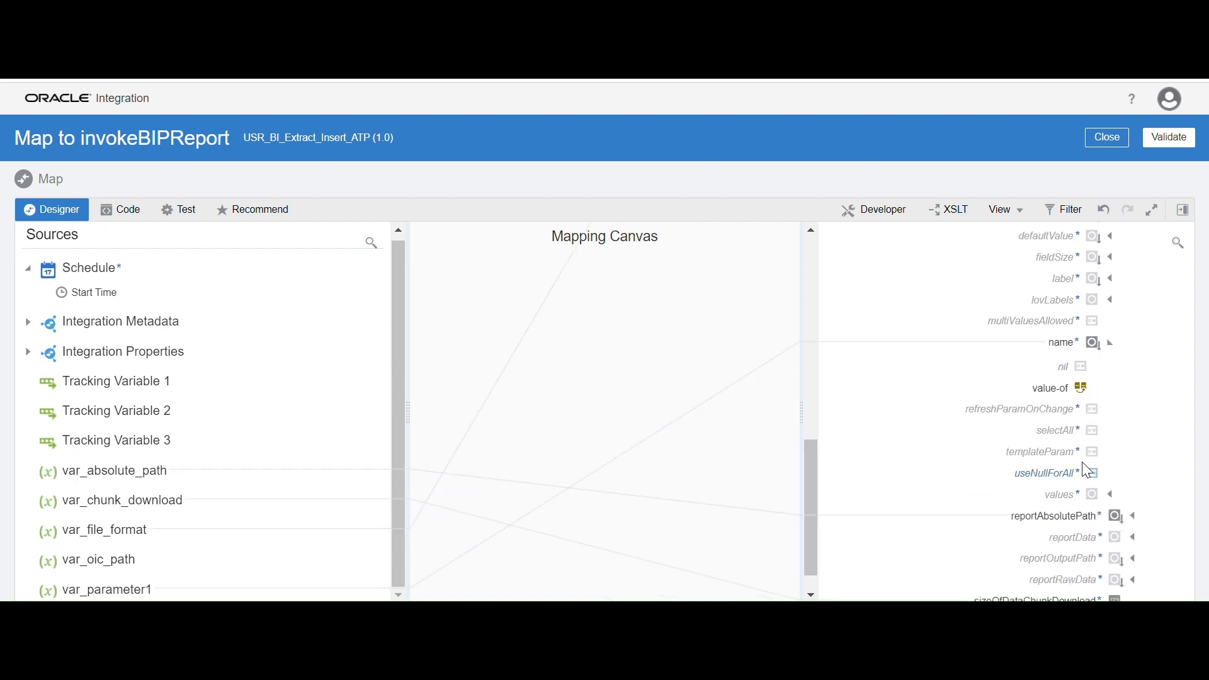
pyautogui.click(1112, 496)
pyautogui.scroll(-3, 1077, 501)
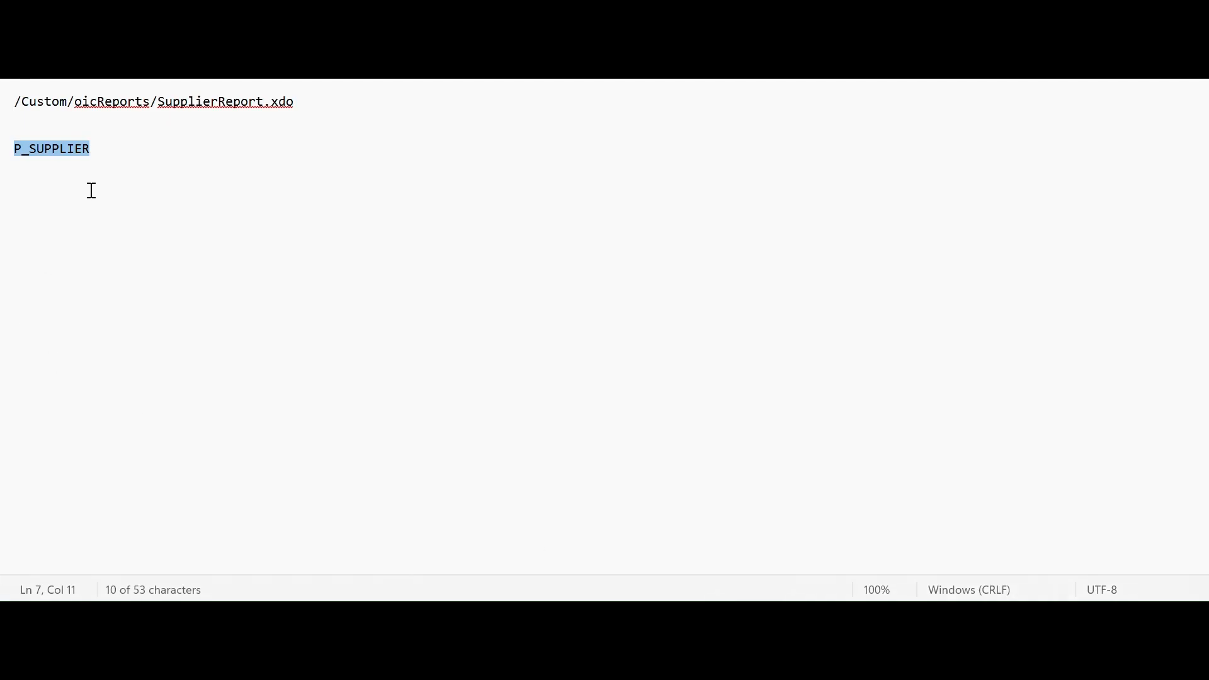
# Check the P_SUPPLIER parameter in the text notes again before mapping its value
pyautogui.click(116, 154)
pyautogui.moveTo(119, 149); pyautogui.dragTo(5, 164)
pyautogui.click(583, 665)
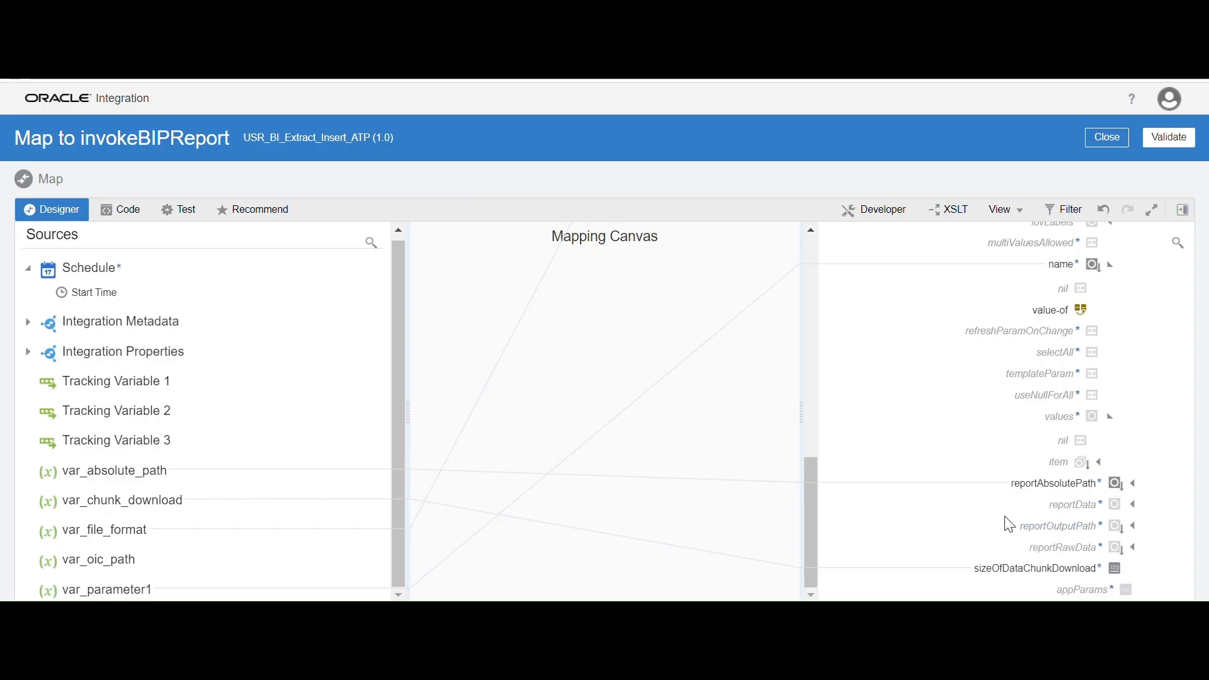
# Expand the integration properties in the source and map P_SUPPLIER to the item node under values
pyautogui.click(1065, 463)
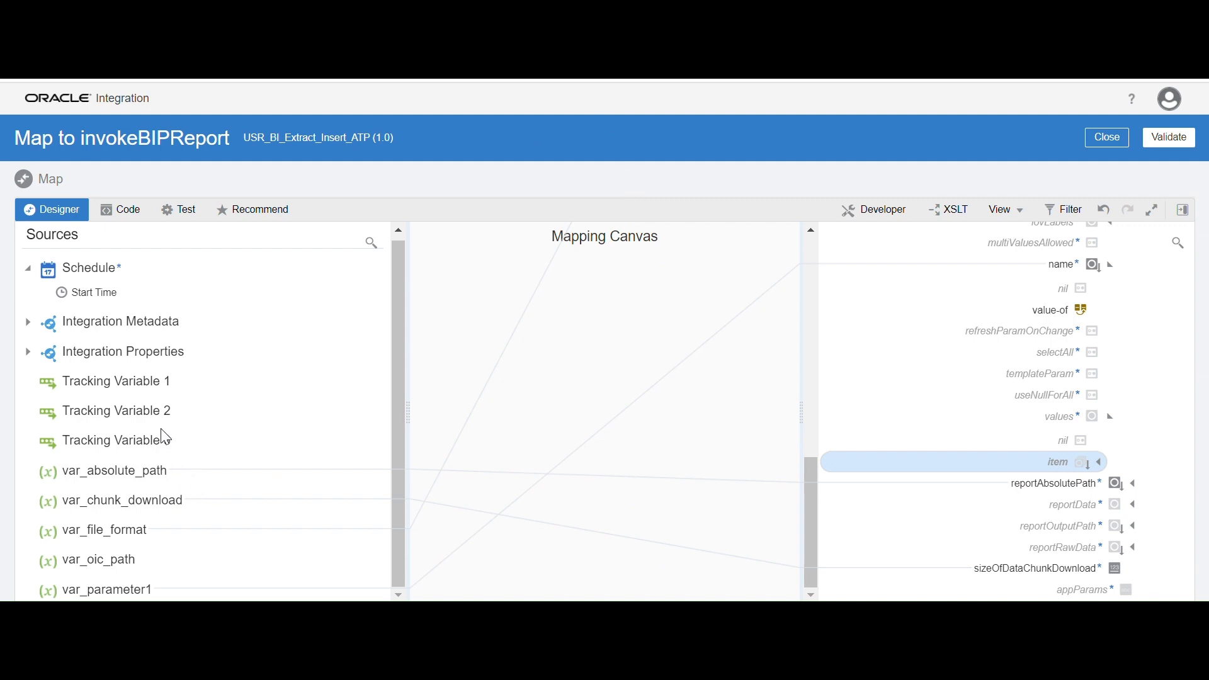
pyautogui.click(27, 354)
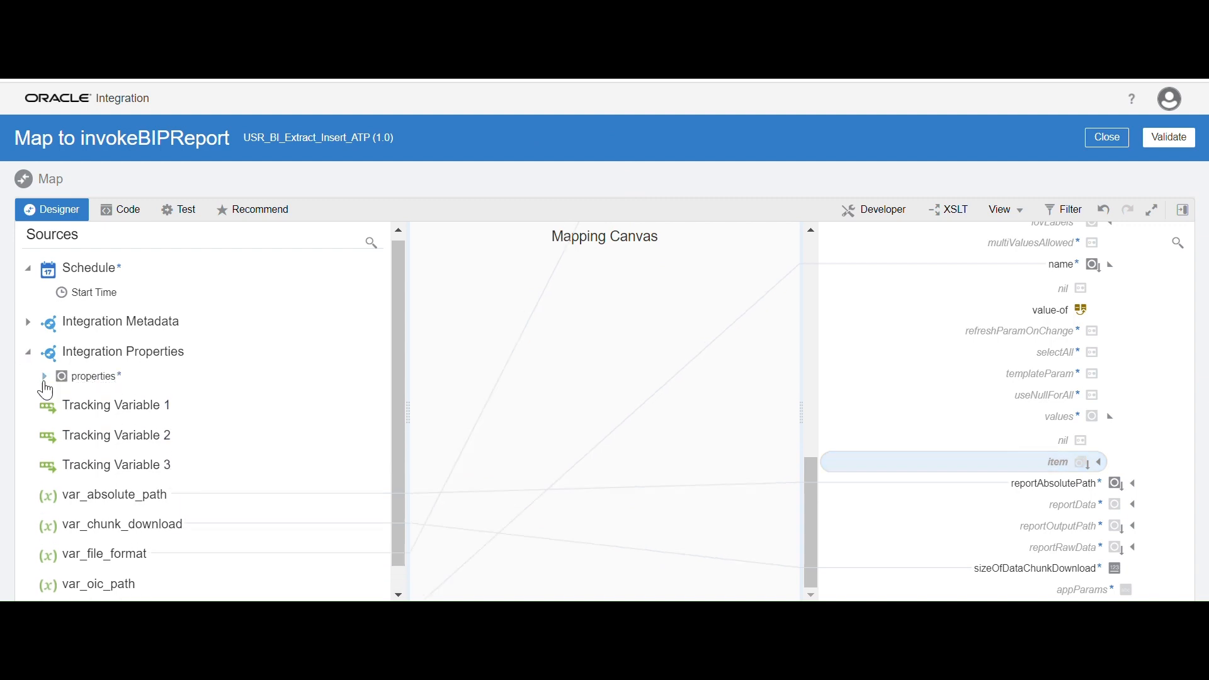
pyautogui.click(44, 376)
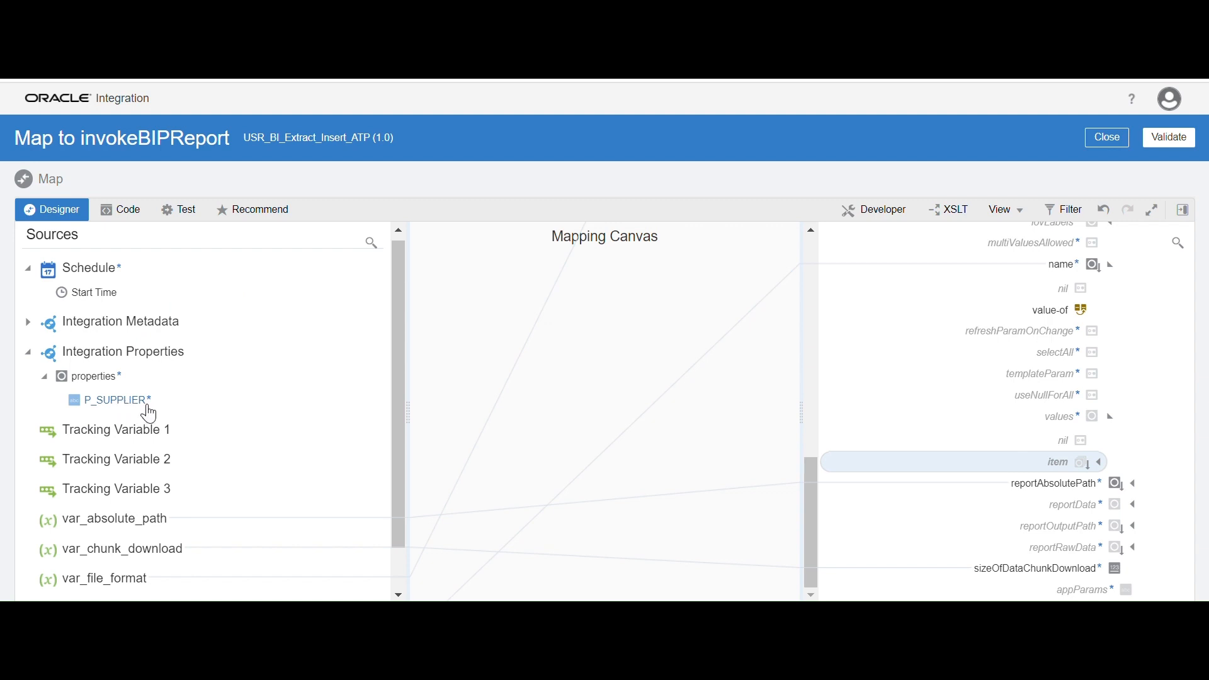
pyautogui.moveTo(150, 410); pyautogui.dragTo(1051, 469)
pyautogui.click(1039, 458)
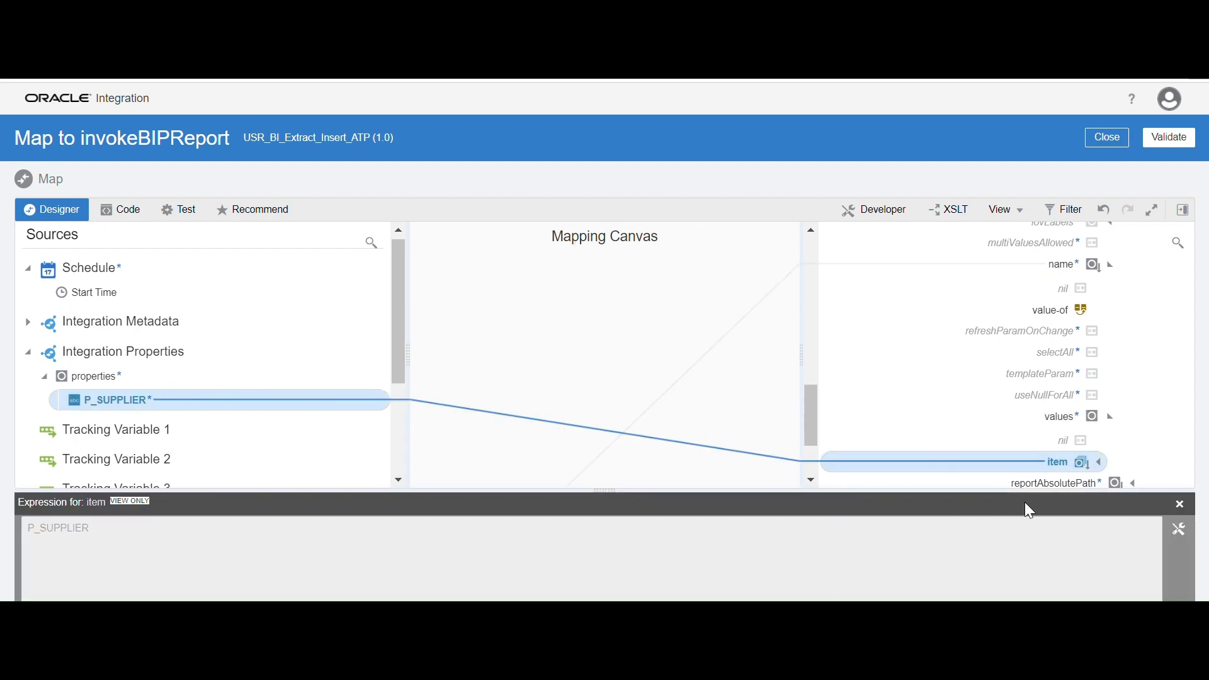
pyautogui.click(1180, 505)
# Validate the invokeBIPReport mapping, return to the orchestration and save the integration
pyautogui.click(1170, 137)
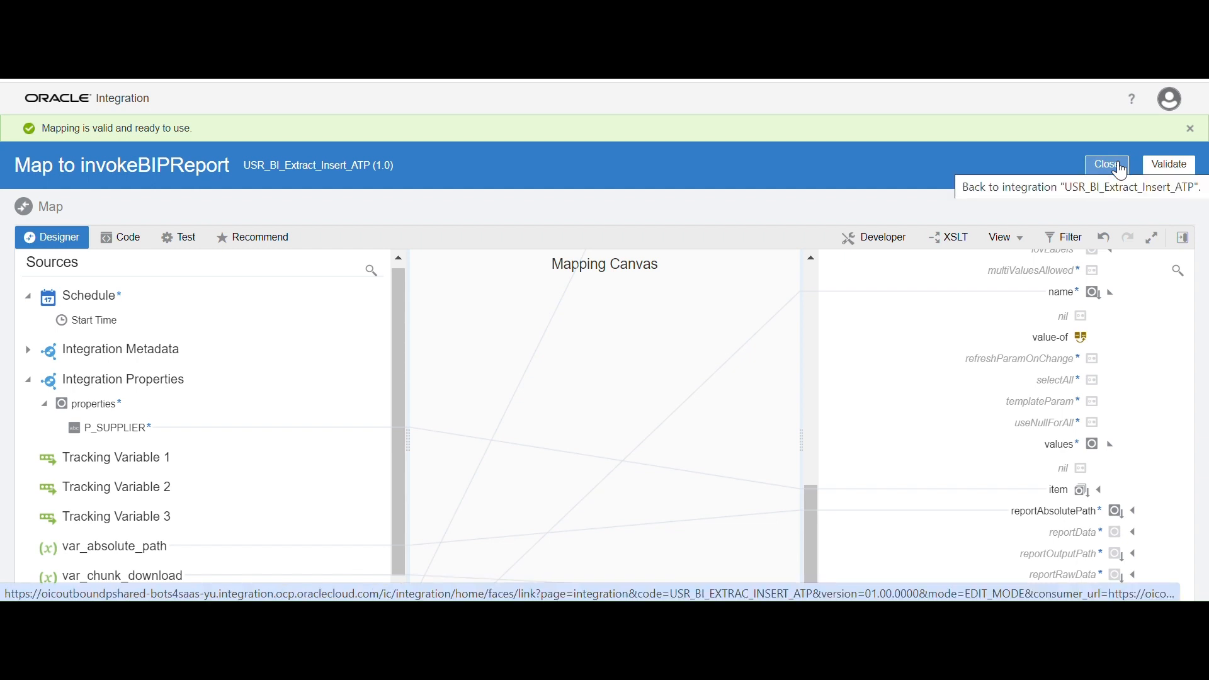
pyautogui.click(1121, 169)
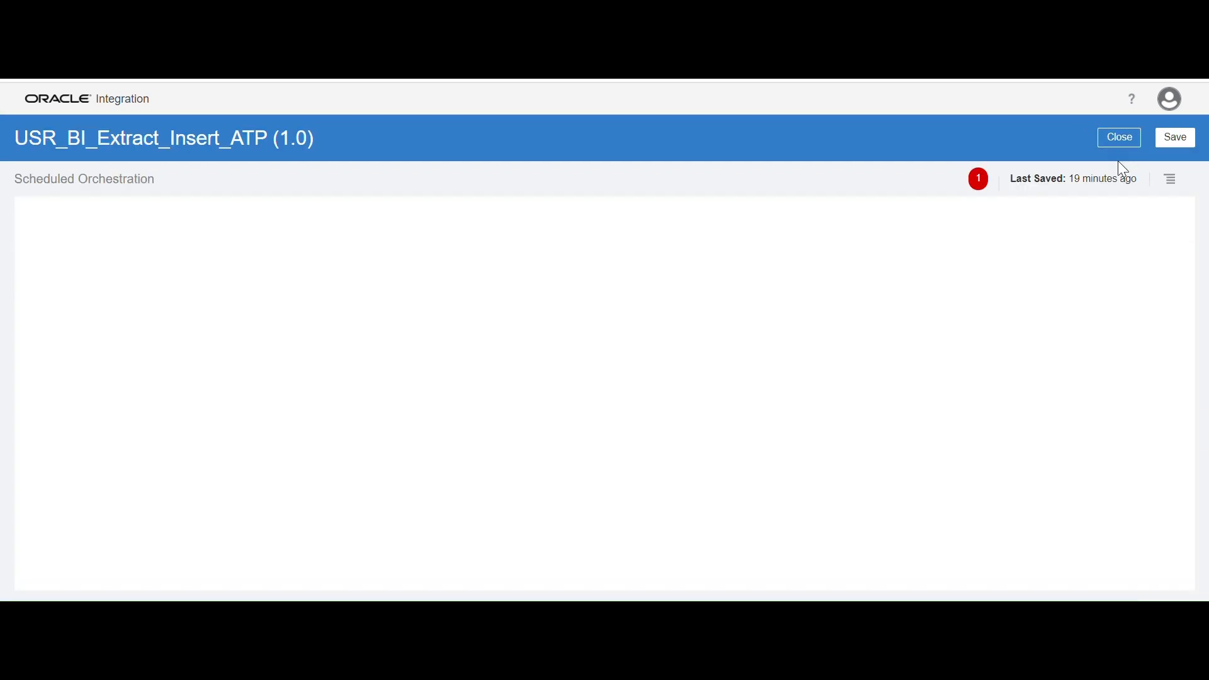
pyautogui.click(1177, 137)
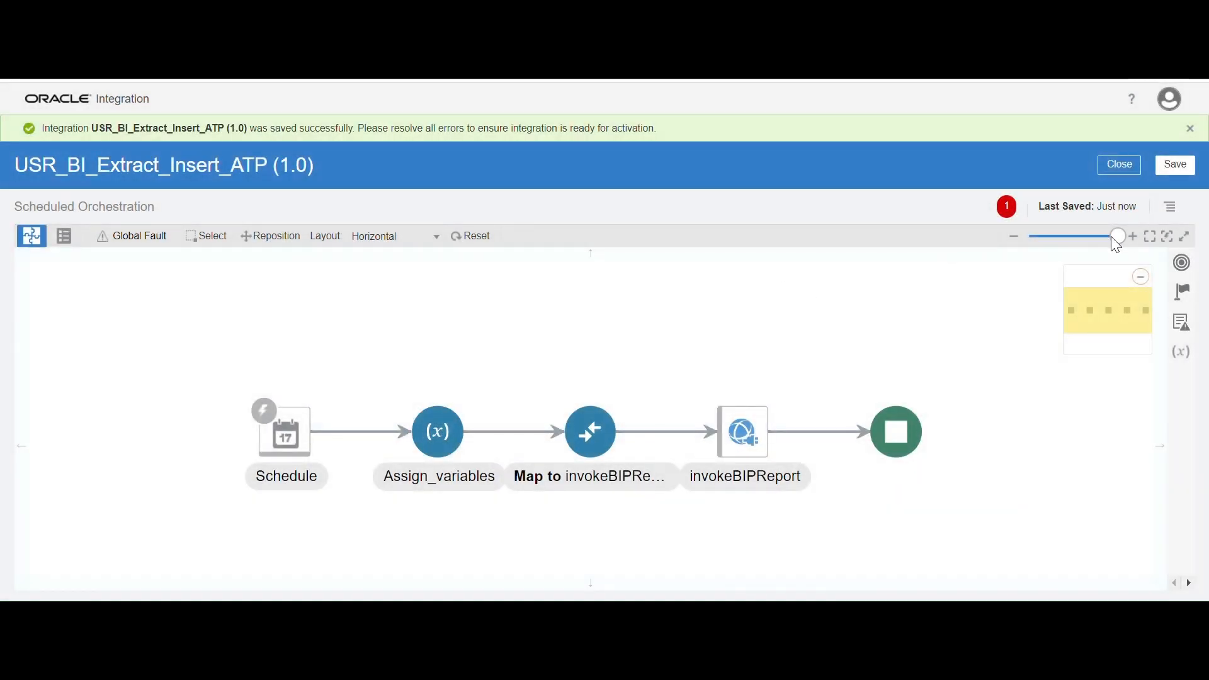
# Set startTime as the primary business identifier for tracking and save the tracking settings
pyautogui.click(1175, 213)
pyautogui.click(1121, 221)
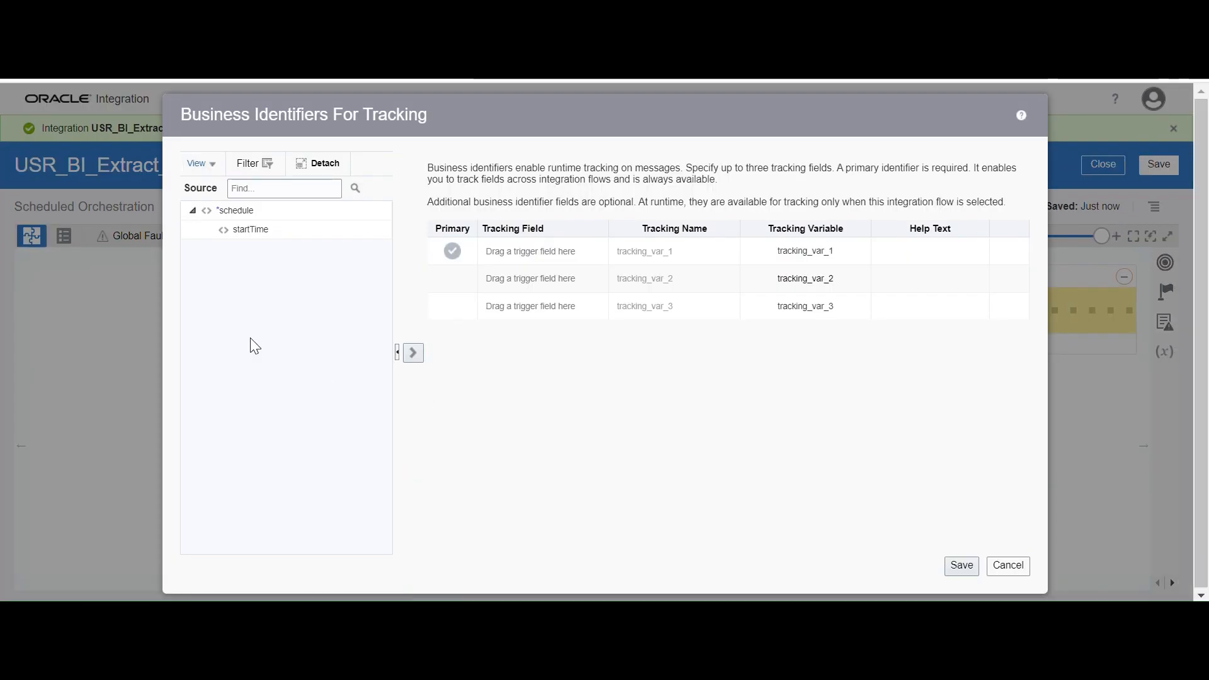
pyautogui.click(249, 228)
pyautogui.click(547, 251)
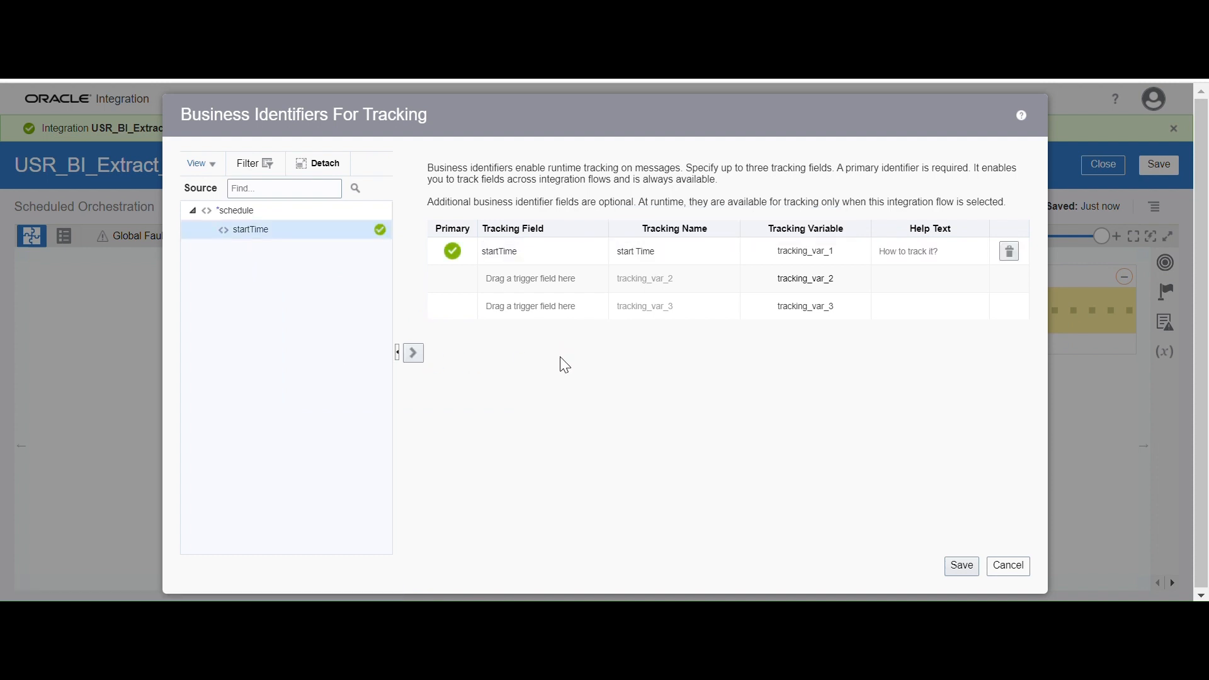
pyautogui.click(962, 566)
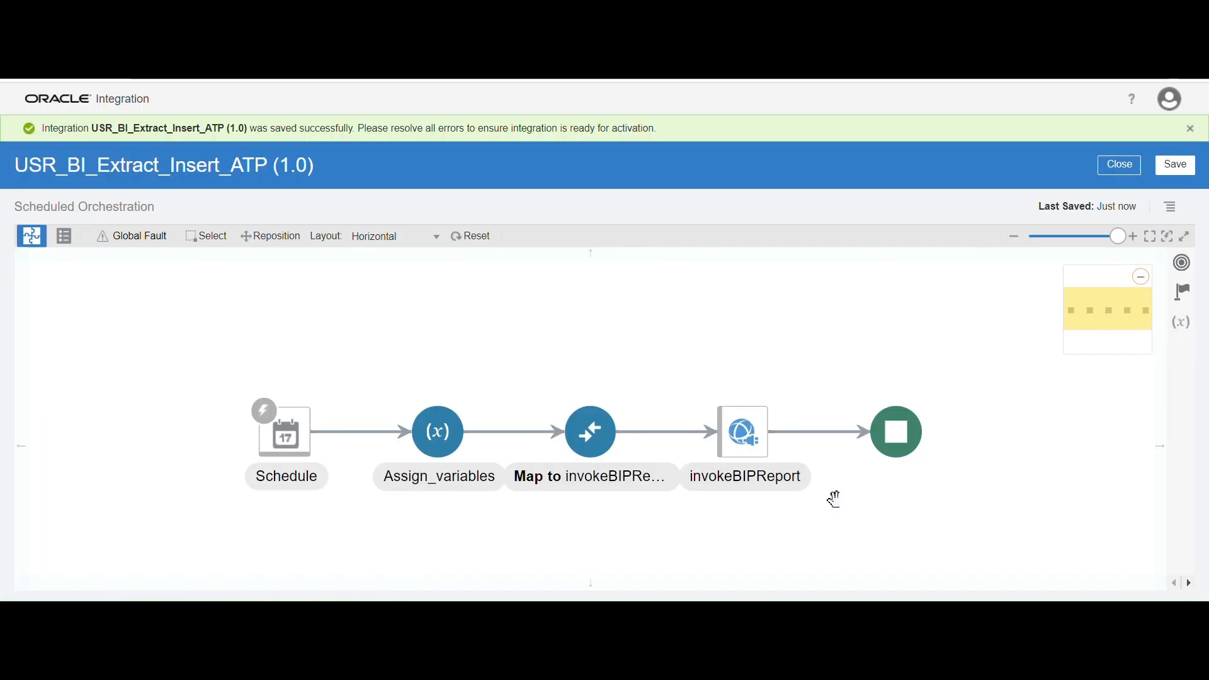
# Save the integration, return to the integrations list and activate USR_BI_Extract_Insert_ATP without adding a schedule
pyautogui.click(1173, 167)
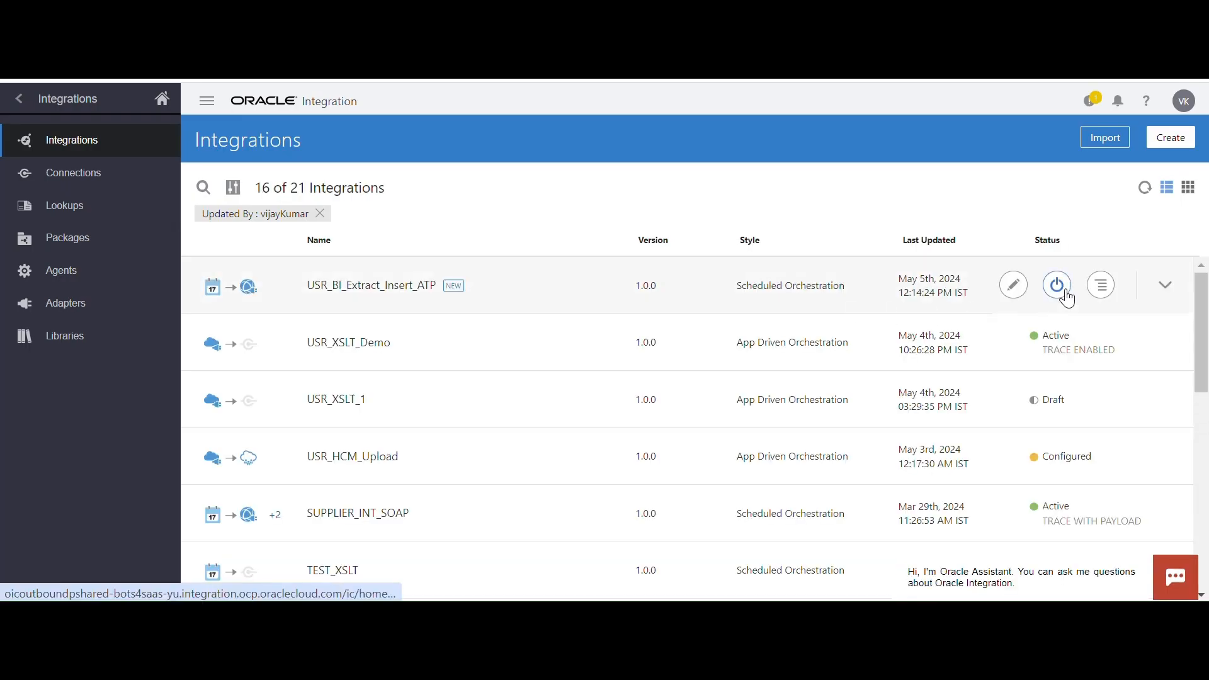
pyautogui.click(1067, 293)
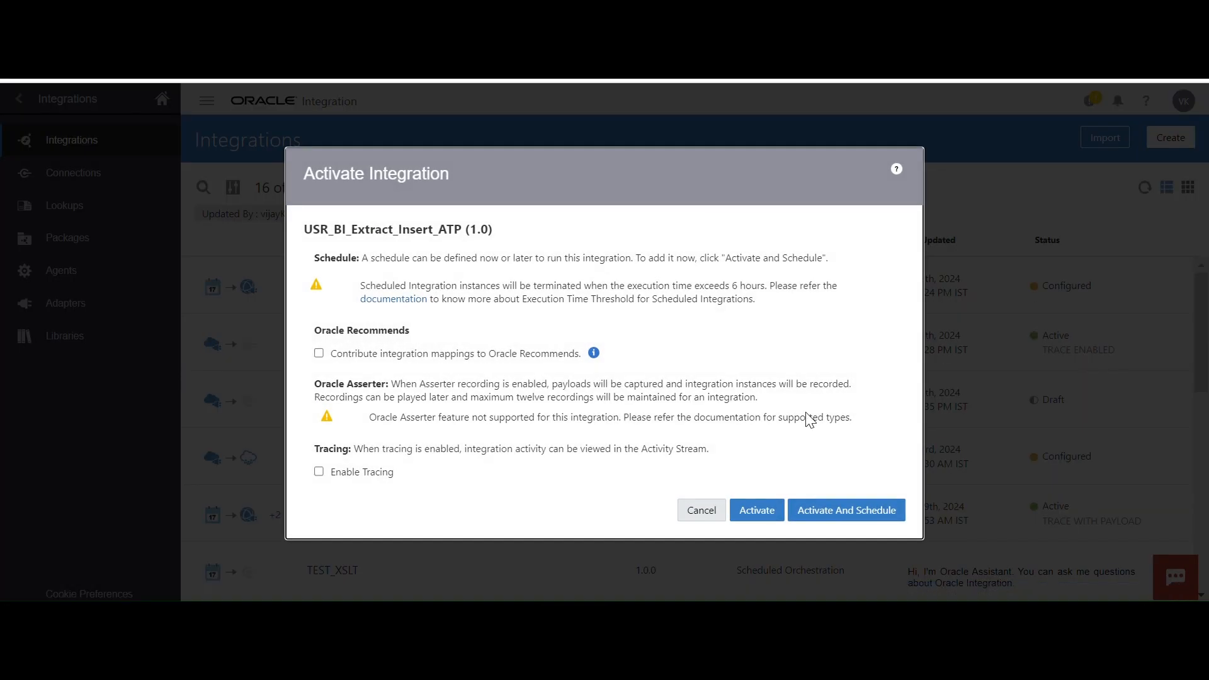
pyautogui.click(763, 522)
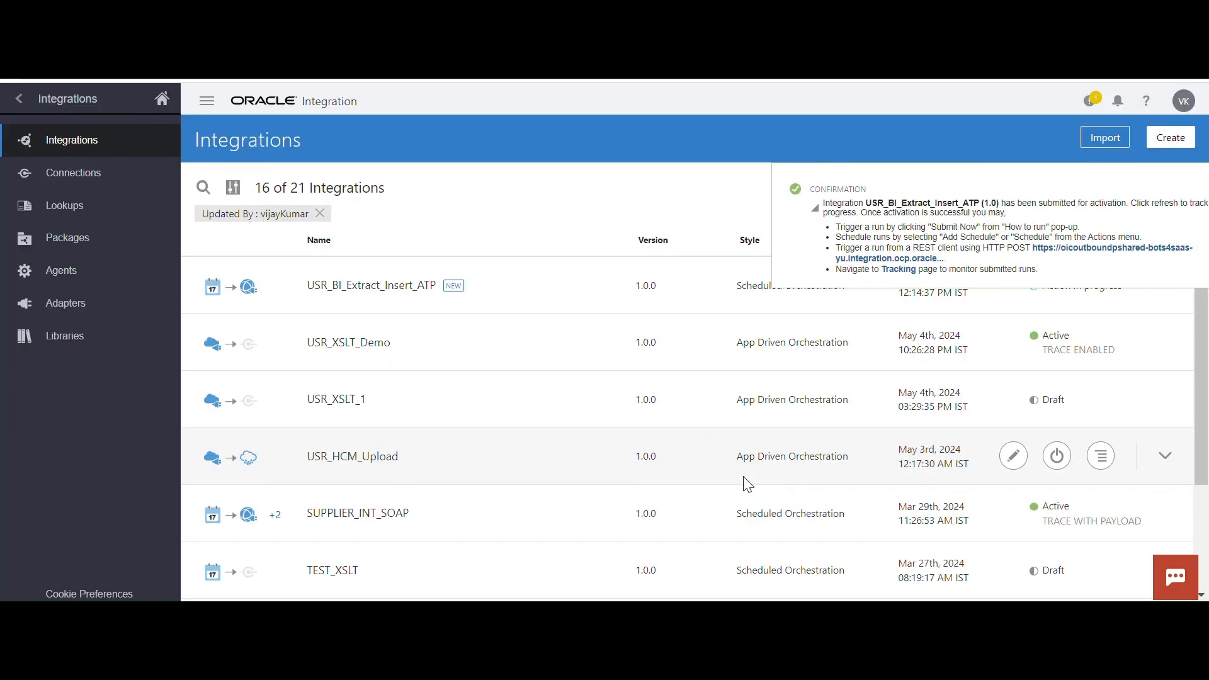
# Refresh the integrations list and deactivate USR_BI_Extract_Insert_ATP
pyautogui.click(1193, 190)
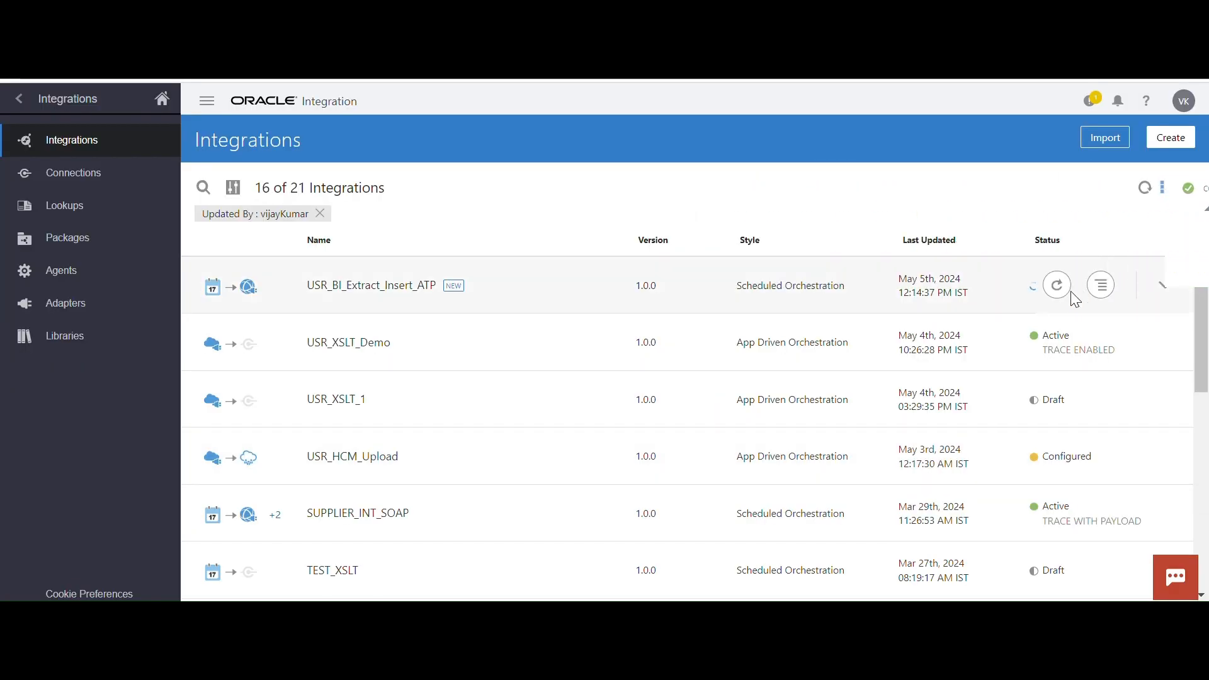
pyautogui.click(1145, 188)
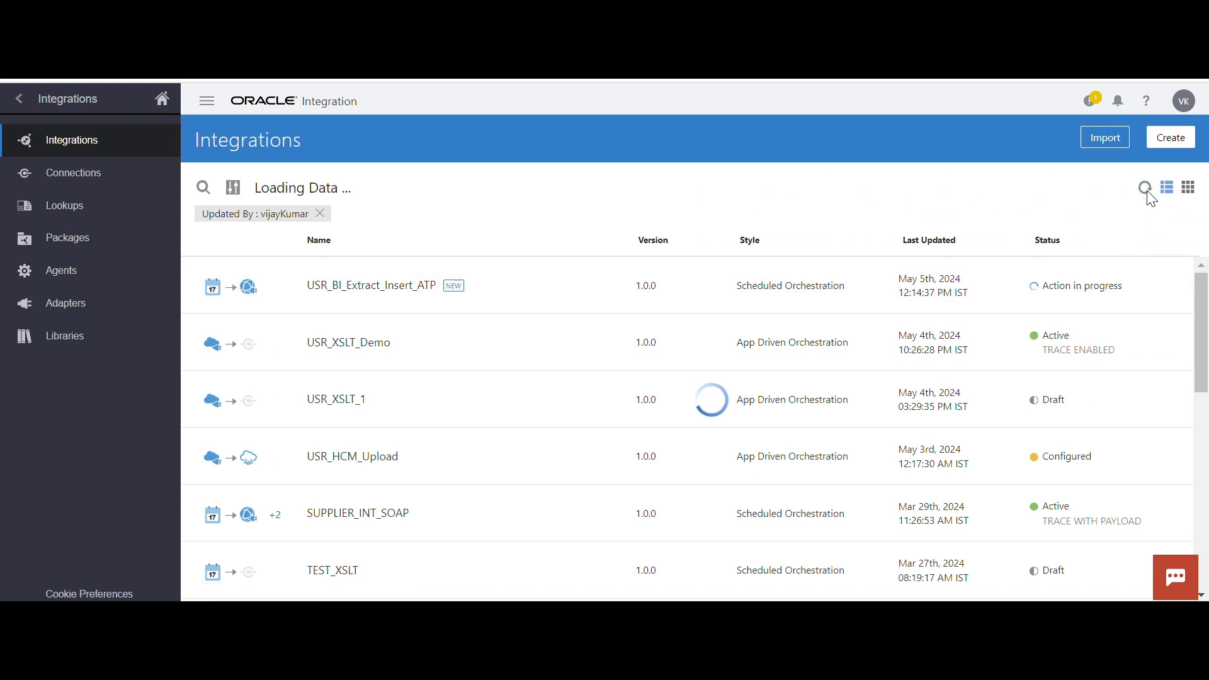
pyautogui.moveTo(1077, 308)
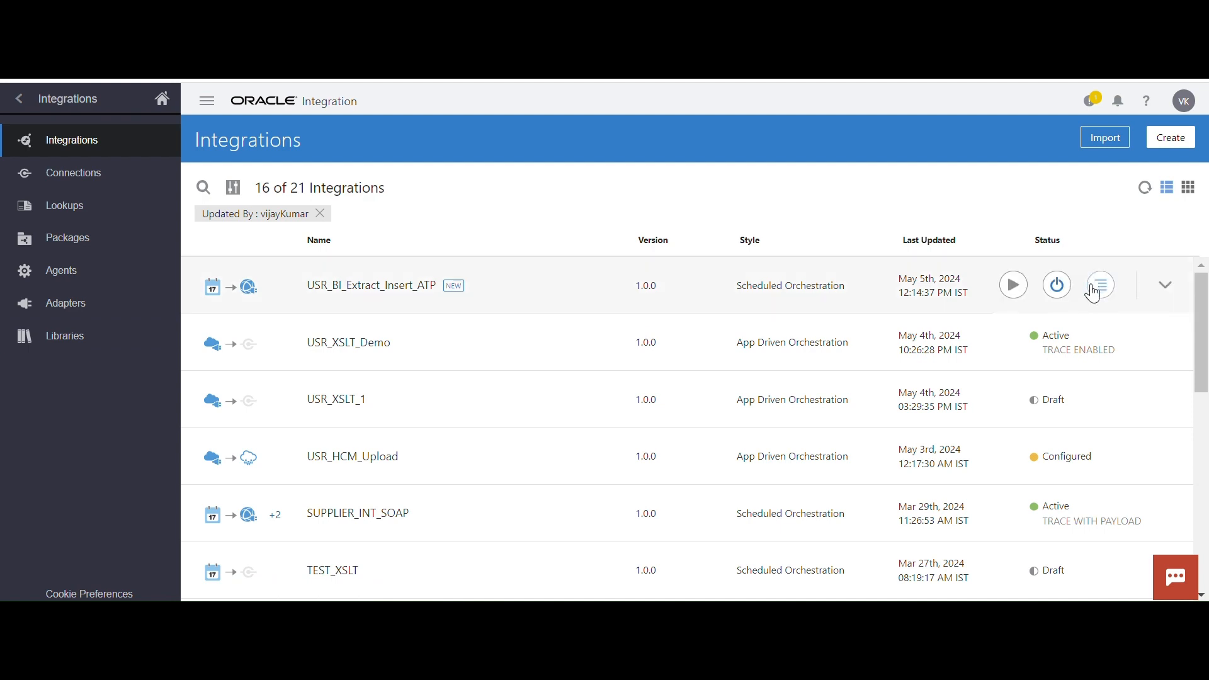
pyautogui.click(1063, 285)
pyautogui.click(759, 417)
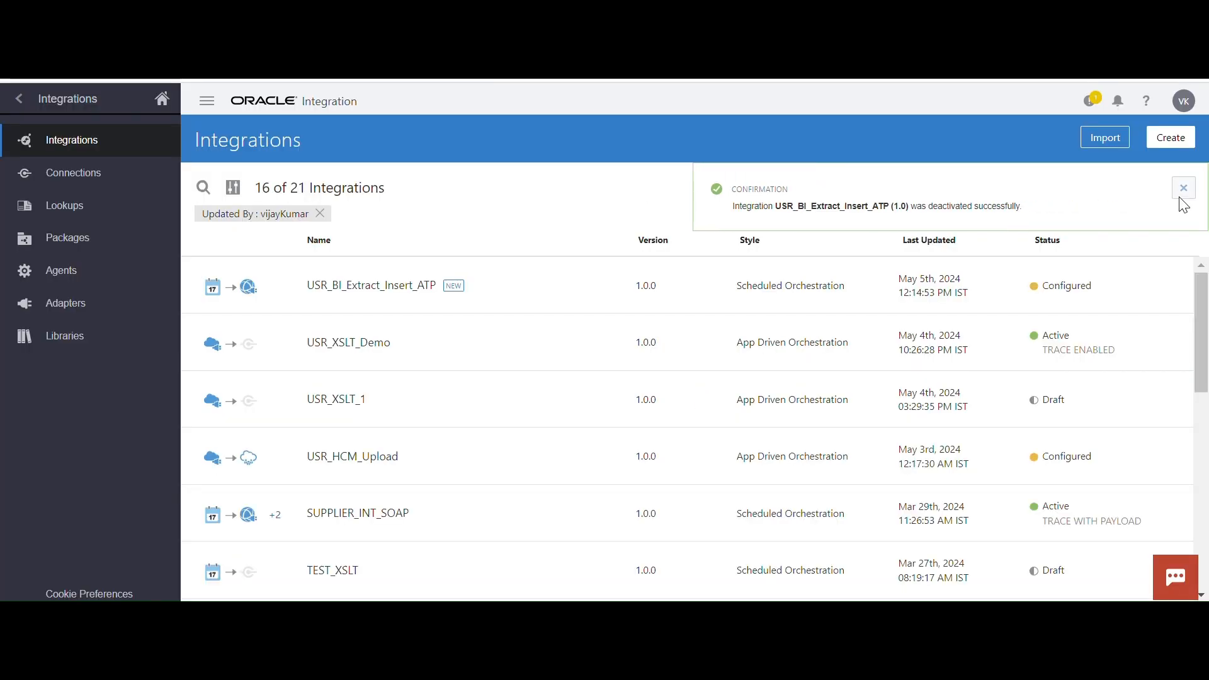
pyautogui.click(1180, 195)
pyautogui.moveTo(1083, 291)
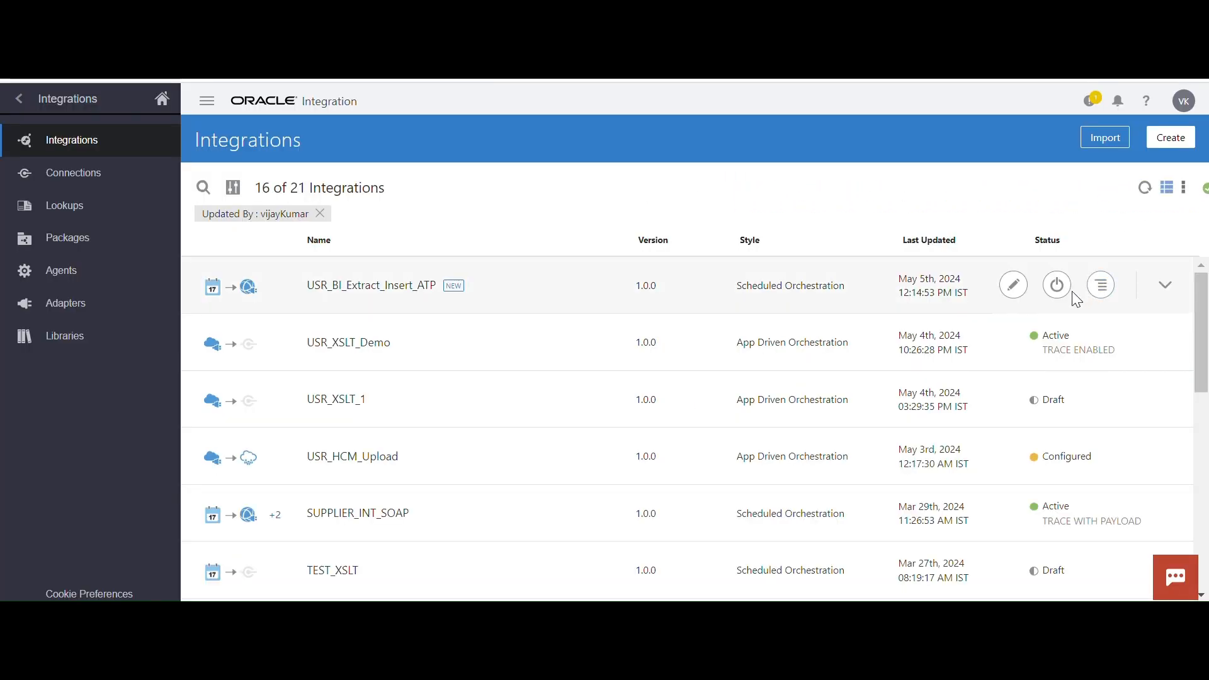
pyautogui.click(1014, 287)
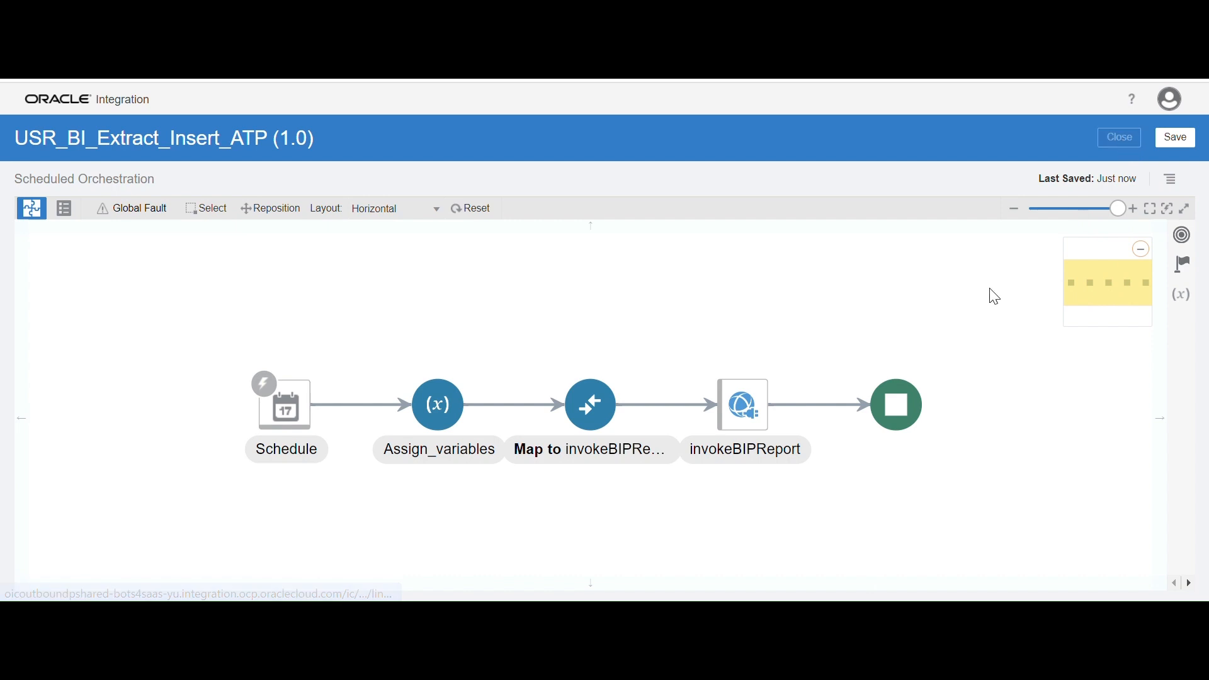
pyautogui.click(1102, 141)
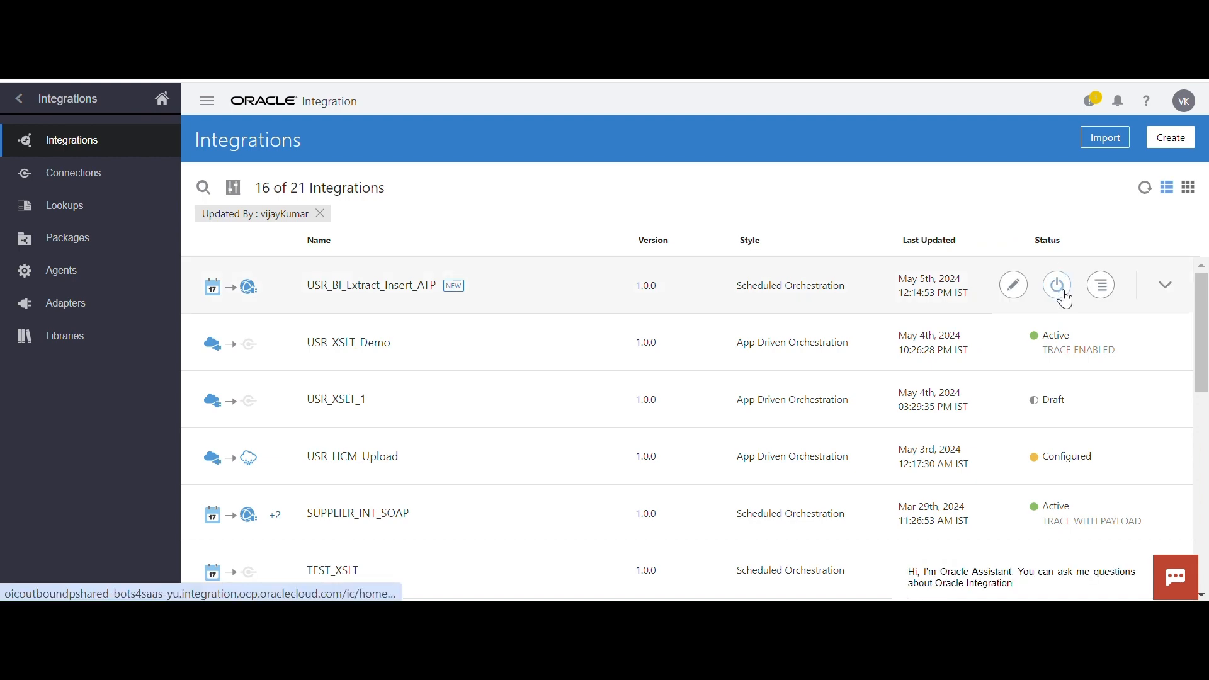
# Activate USR_BI_Extract_Insert_ATP with tracing and payload included, without adding a schedule, and refresh the integrations list
pyautogui.click(1063, 295)
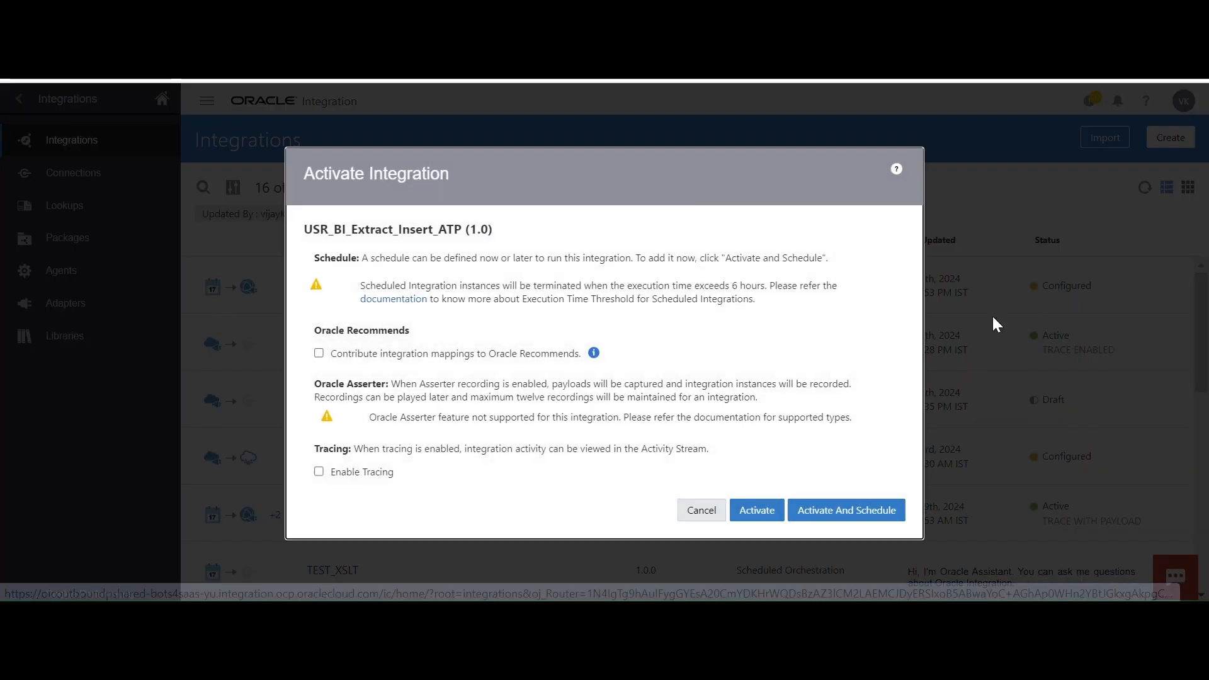
pyautogui.click(320, 472)
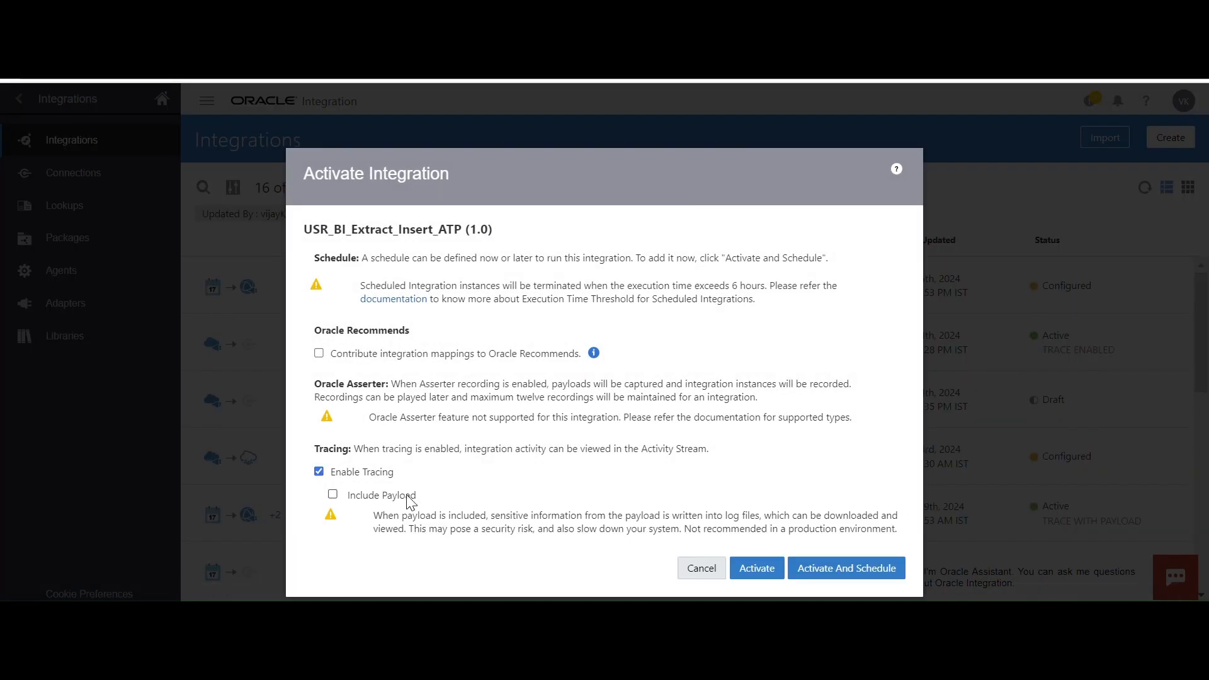
pyautogui.click(333, 494)
pyautogui.click(756, 594)
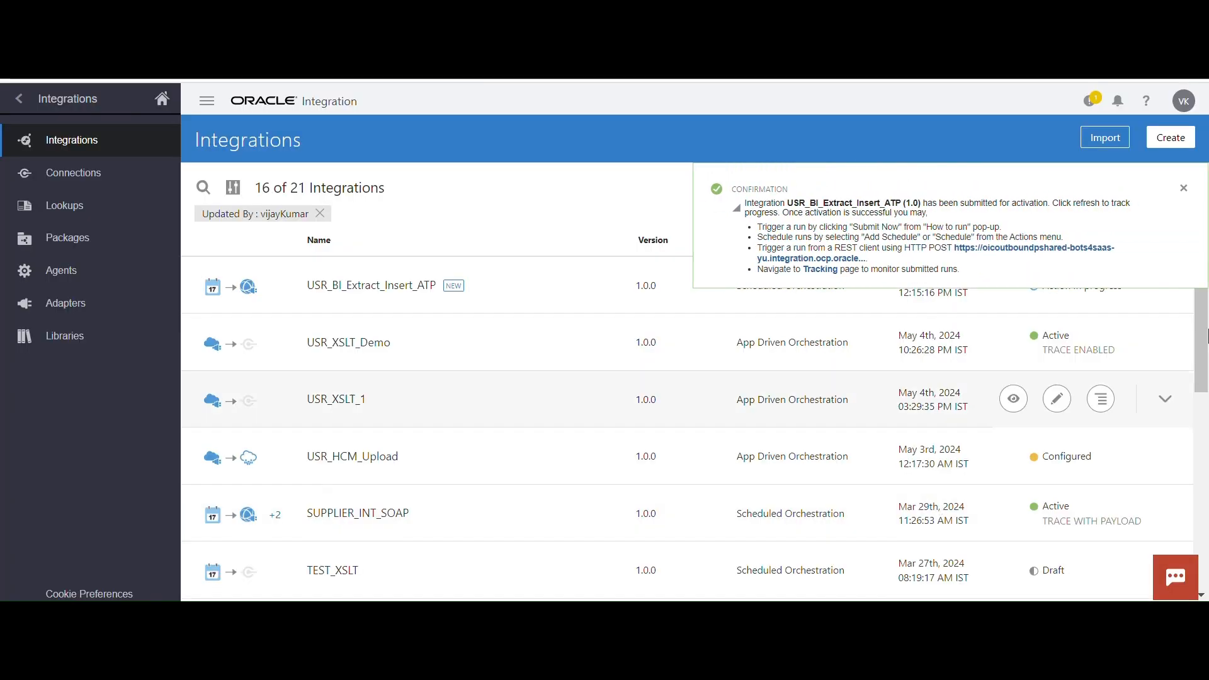
pyautogui.click(1183, 187)
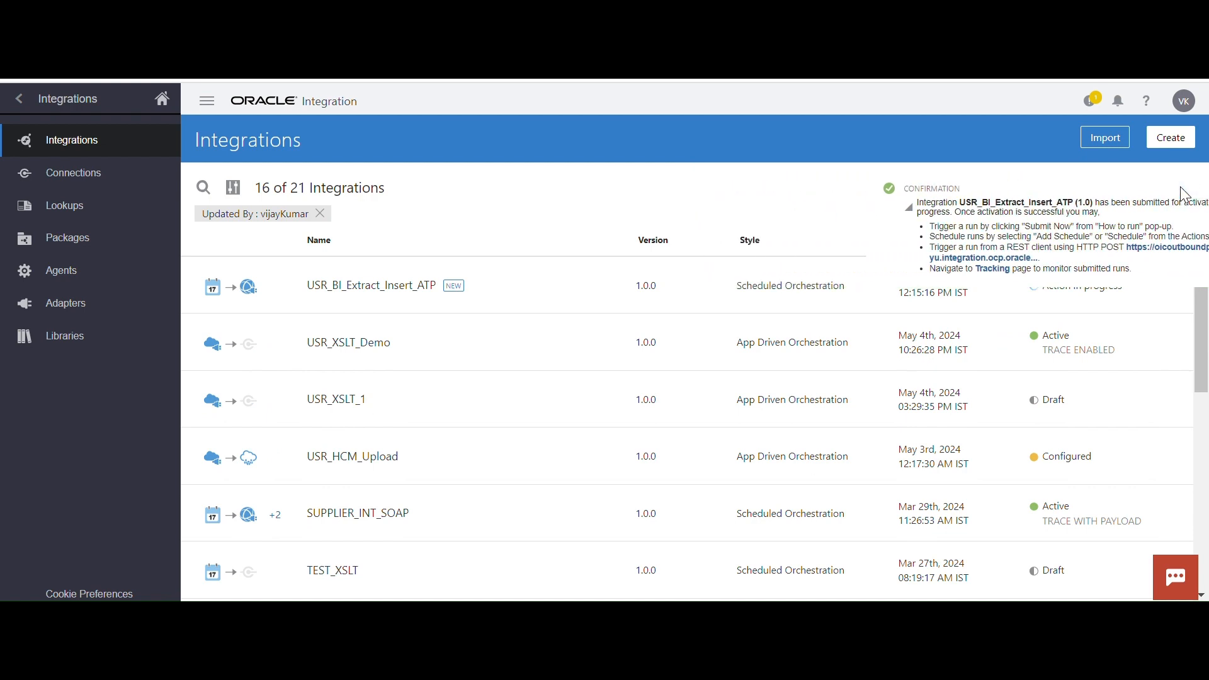
pyautogui.click(1150, 190)
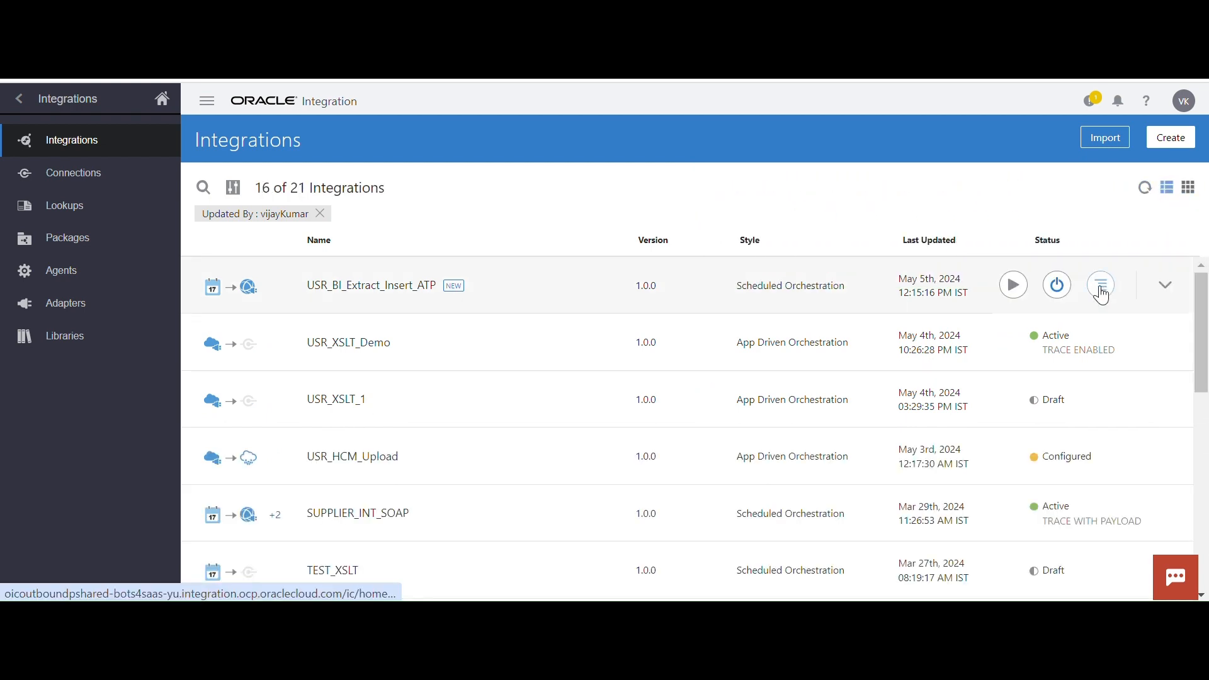
# Submit an immediate run of USR_BI_Extract_Insert_ATP
pyautogui.moveTo(1011, 288)
pyautogui.click(885, 376)
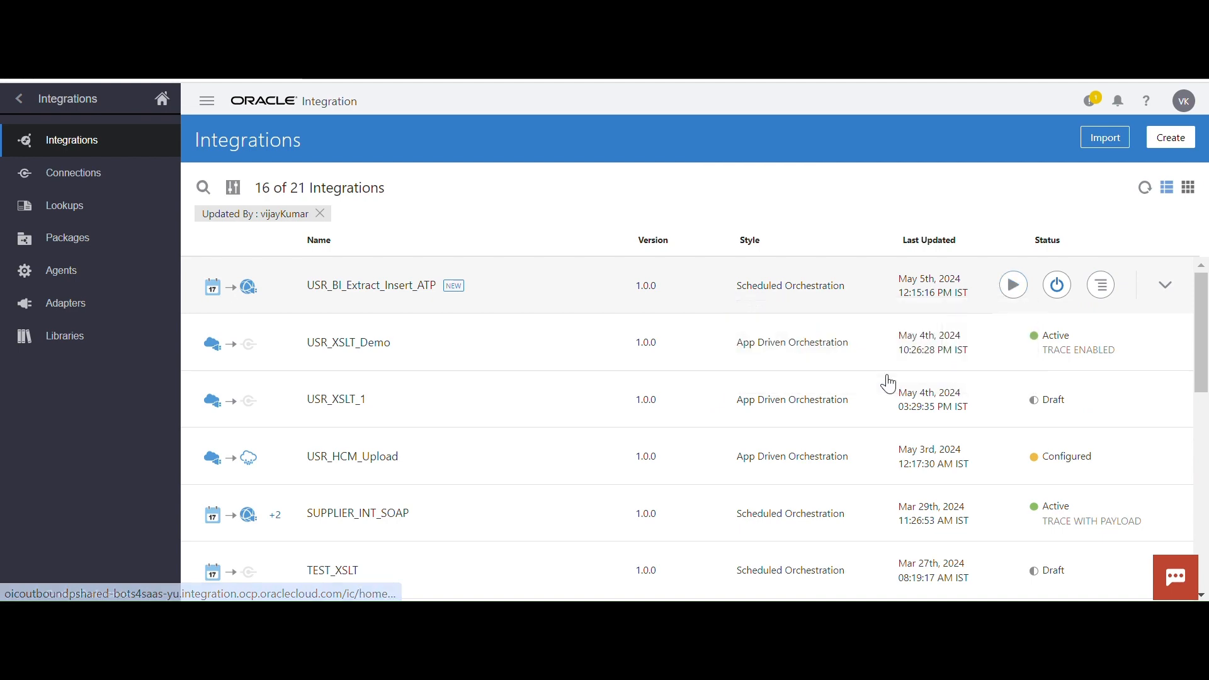
pyautogui.click(882, 478)
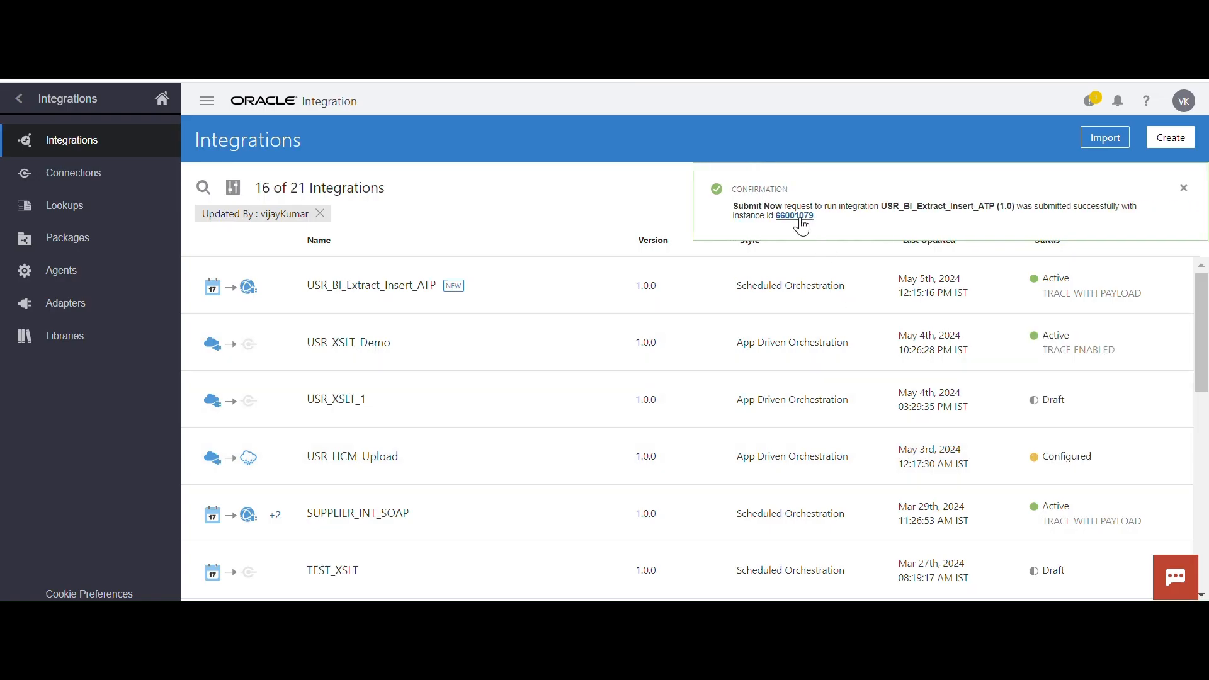
# Track the submitted run, refresh its status and examine the fault reason for invokeBIPReport in the activity stream
pyautogui.click(798, 222)
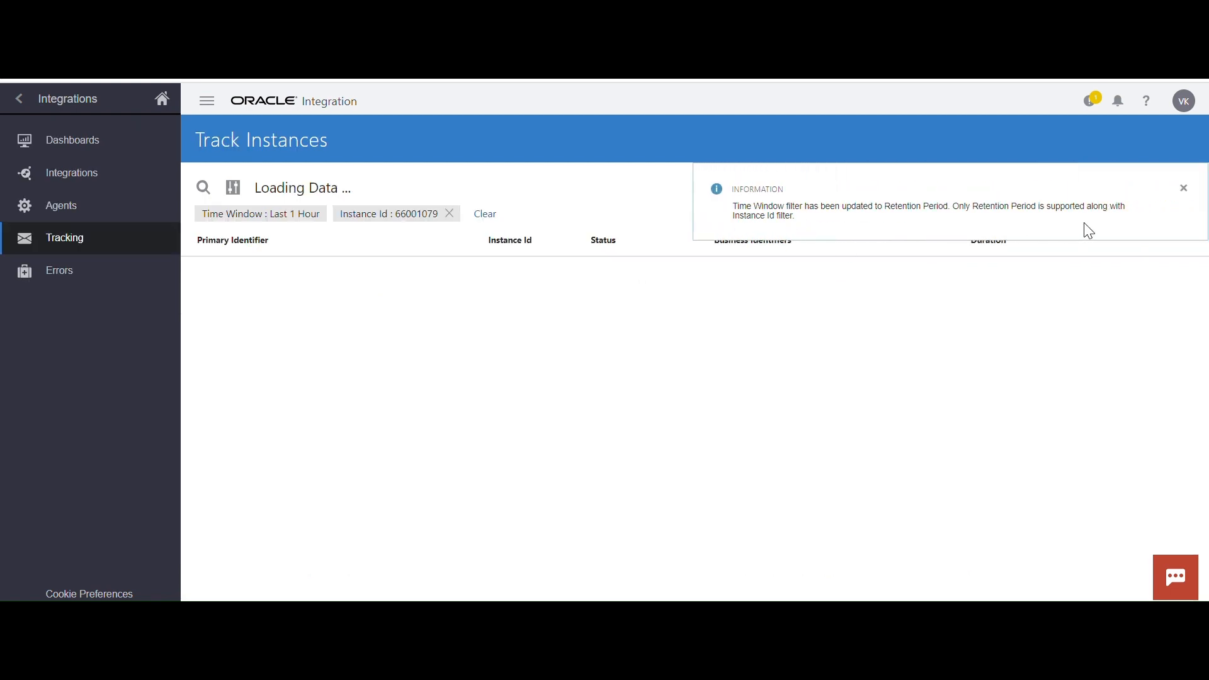
pyautogui.click(1184, 189)
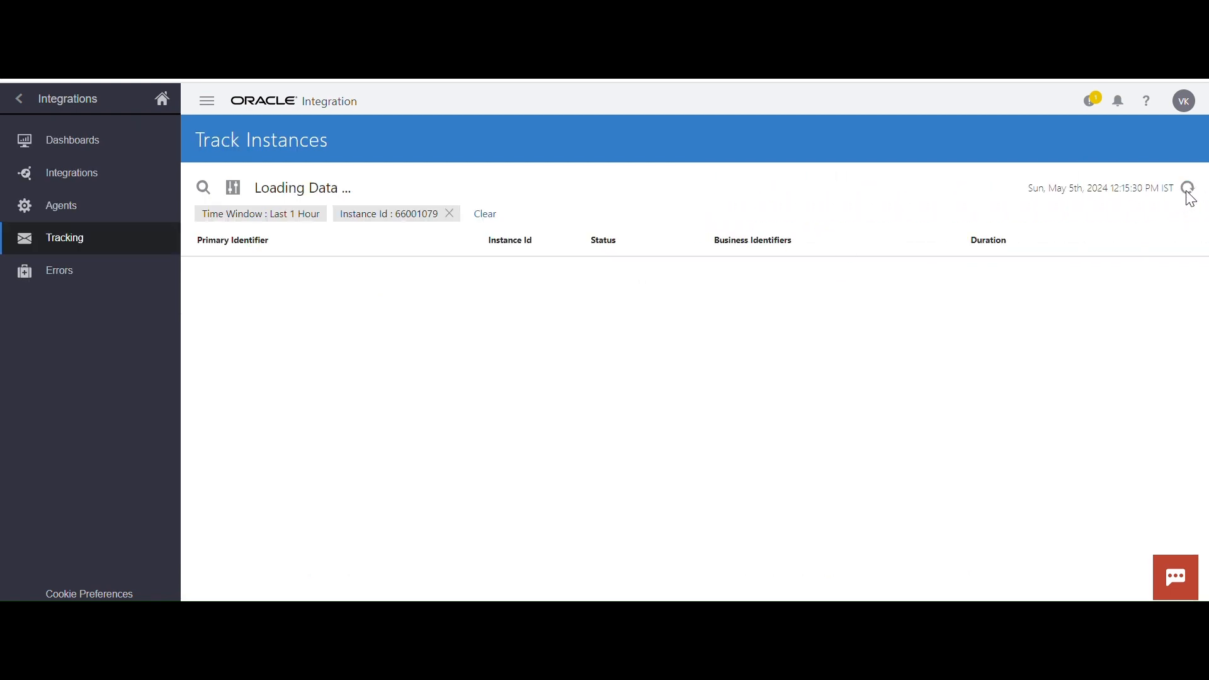
pyautogui.click(1190, 192)
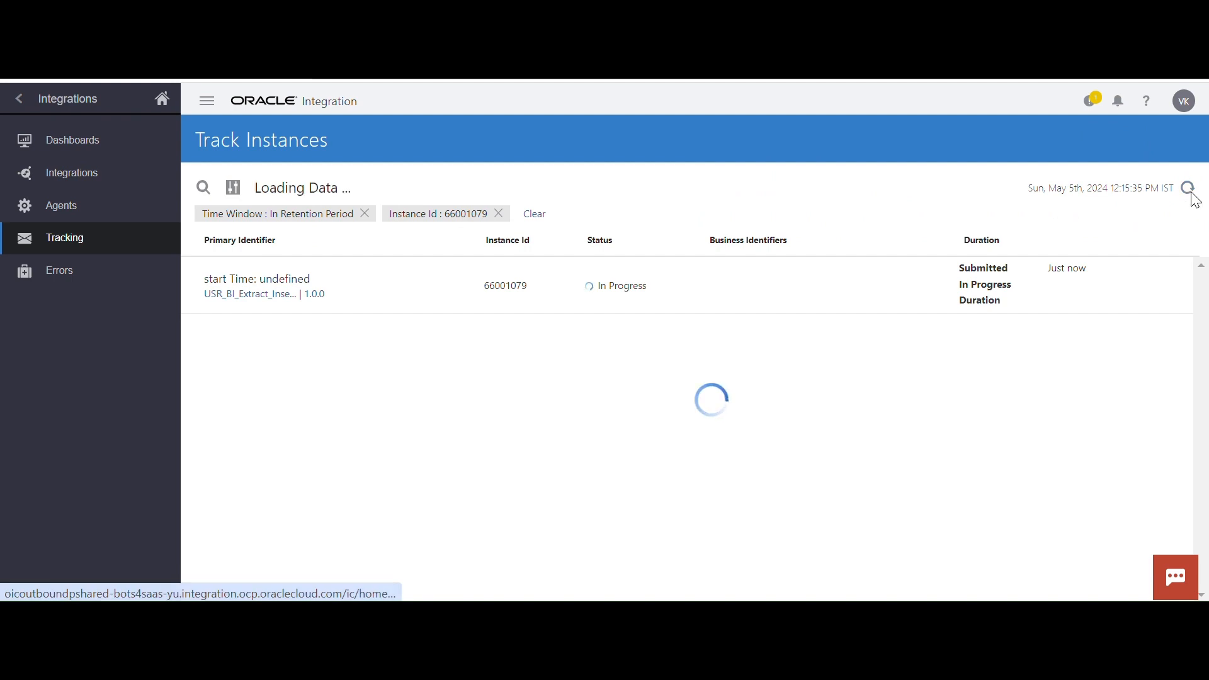
pyautogui.click(1190, 194)
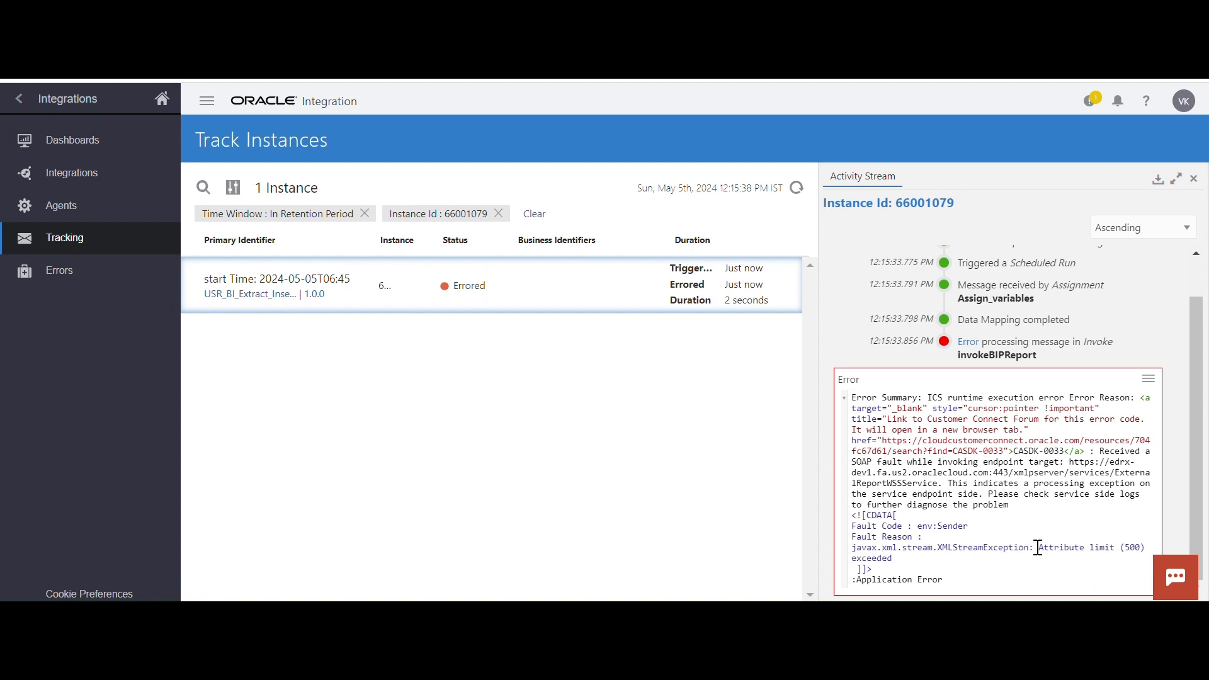
pyautogui.moveTo(855, 548); pyautogui.dragTo(931, 559)
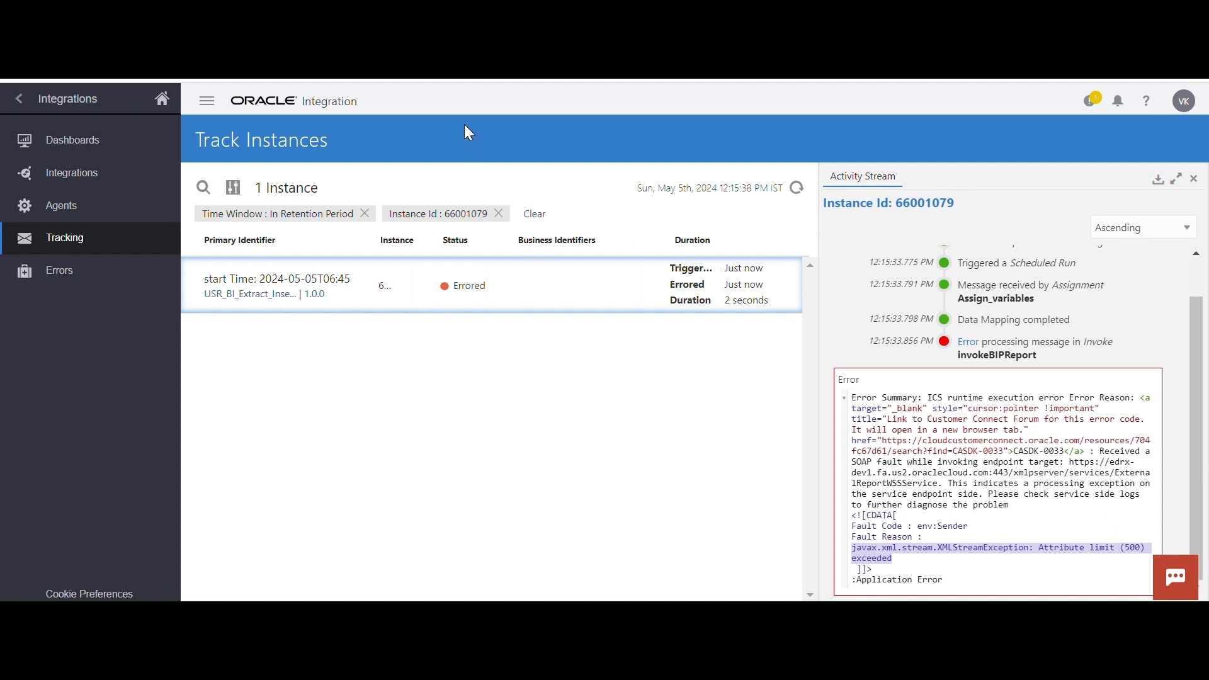
# Return from monitoring to the integrations list and deactivate USR_BI_Extract_Insert_ATP
pyautogui.click(17, 101)
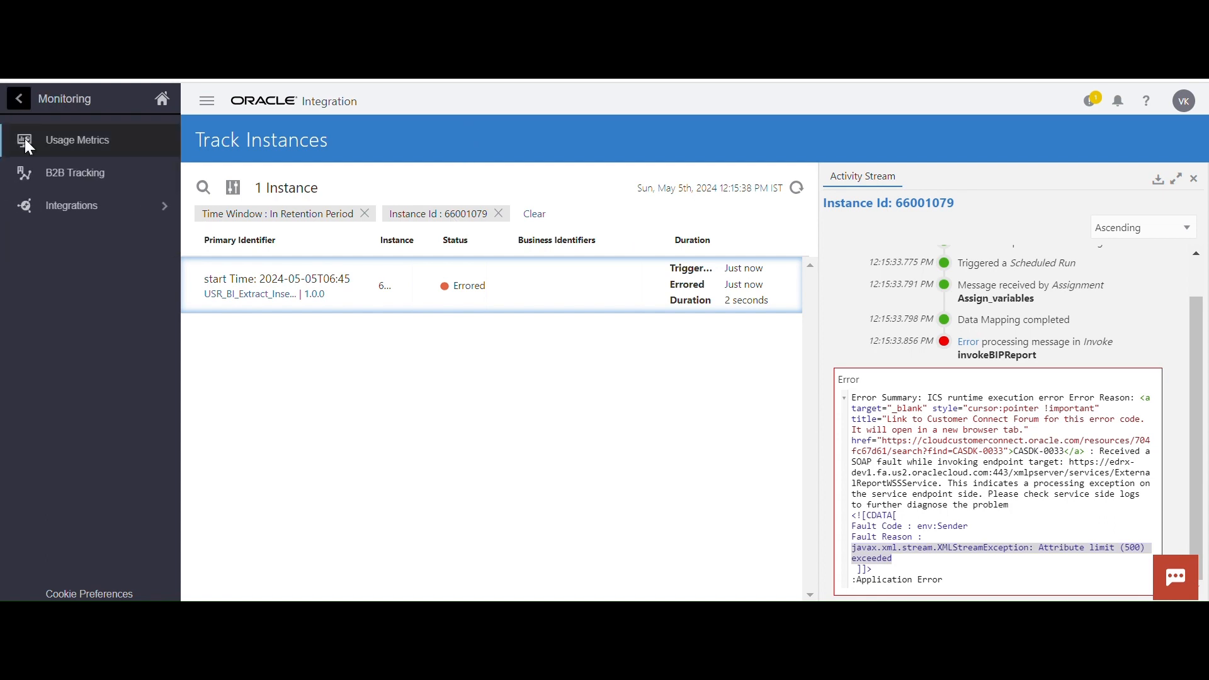
pyautogui.click(74, 202)
pyautogui.click(75, 174)
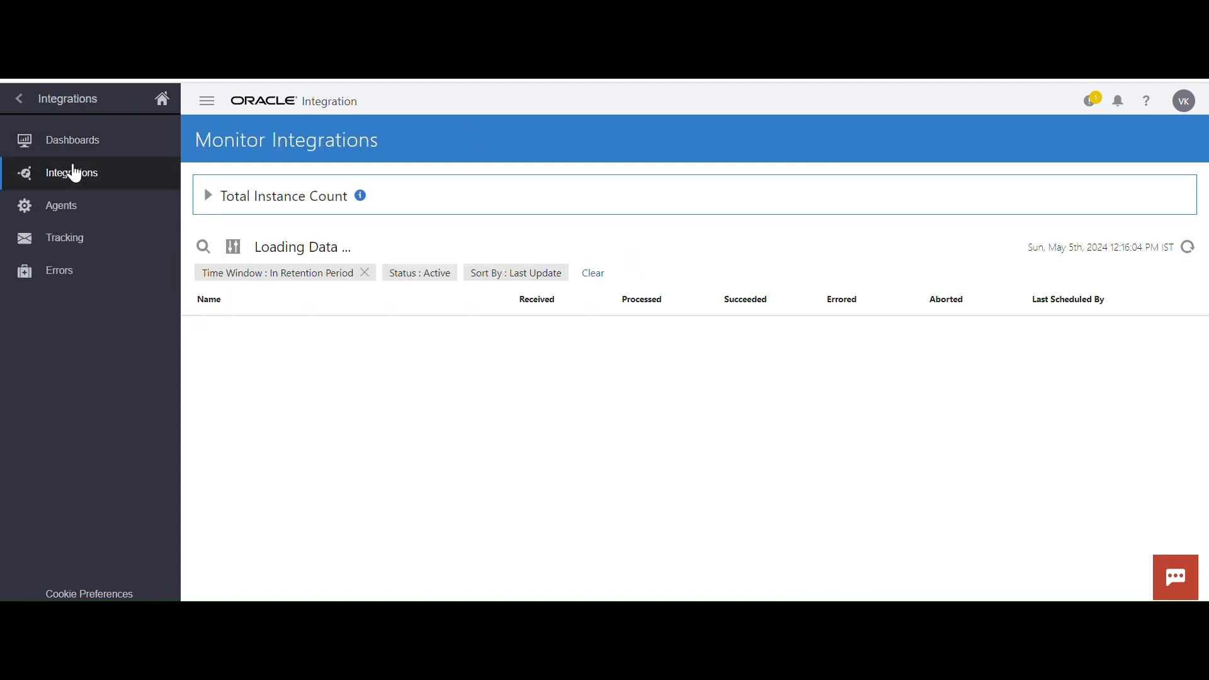
pyautogui.click(18, 99)
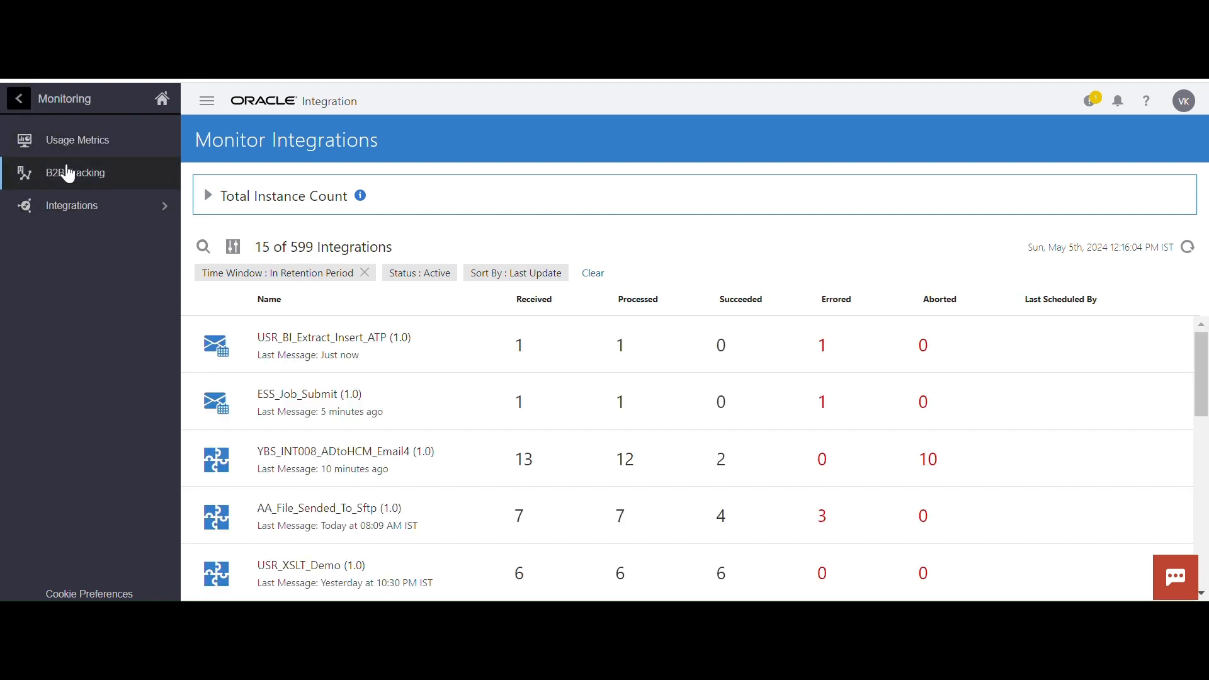
pyautogui.click(24, 103)
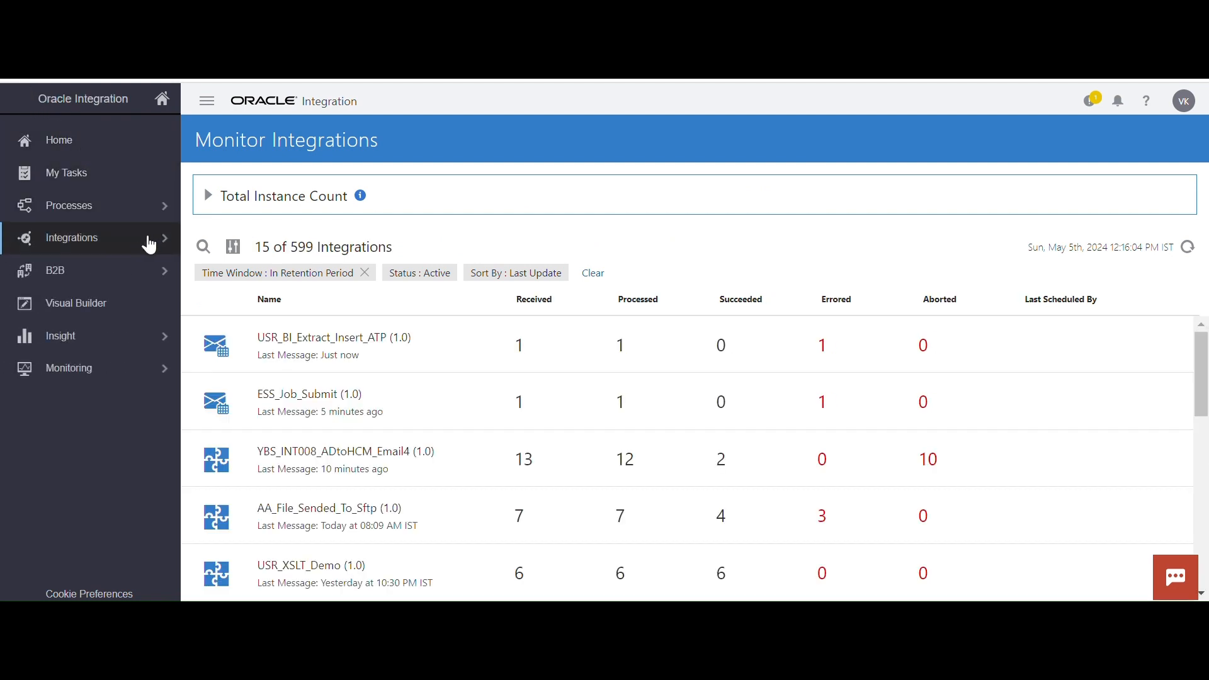
pyautogui.click(148, 237)
pyautogui.click(116, 144)
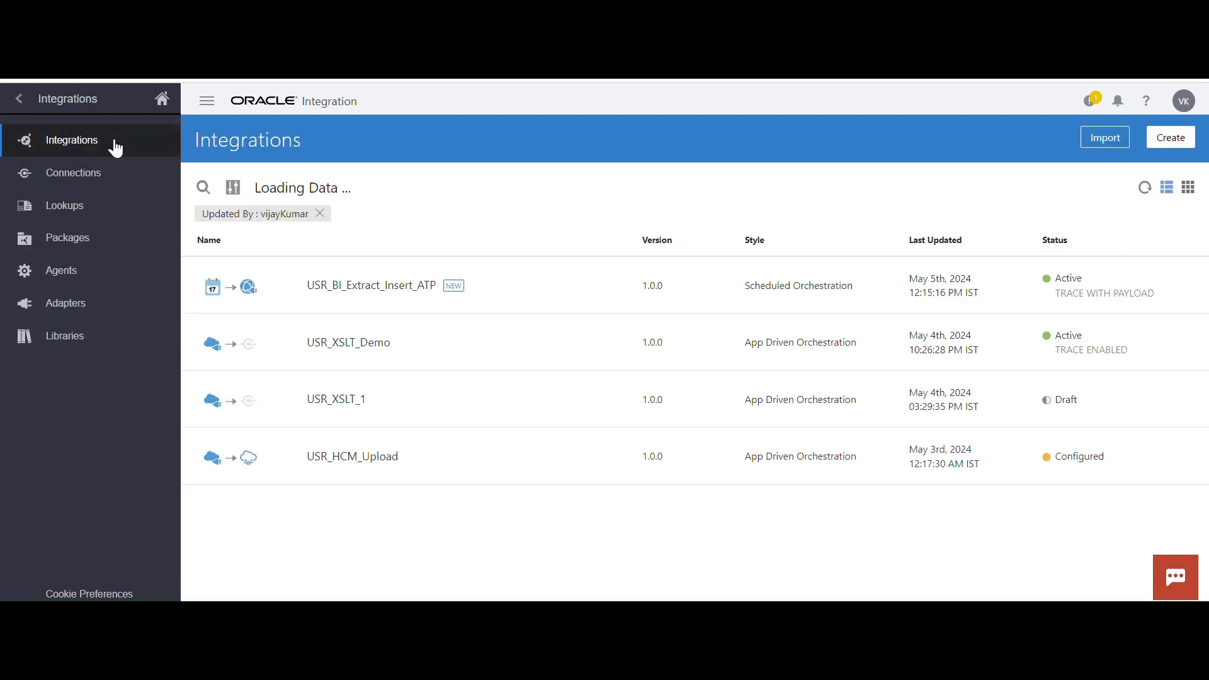
pyautogui.click(1055, 286)
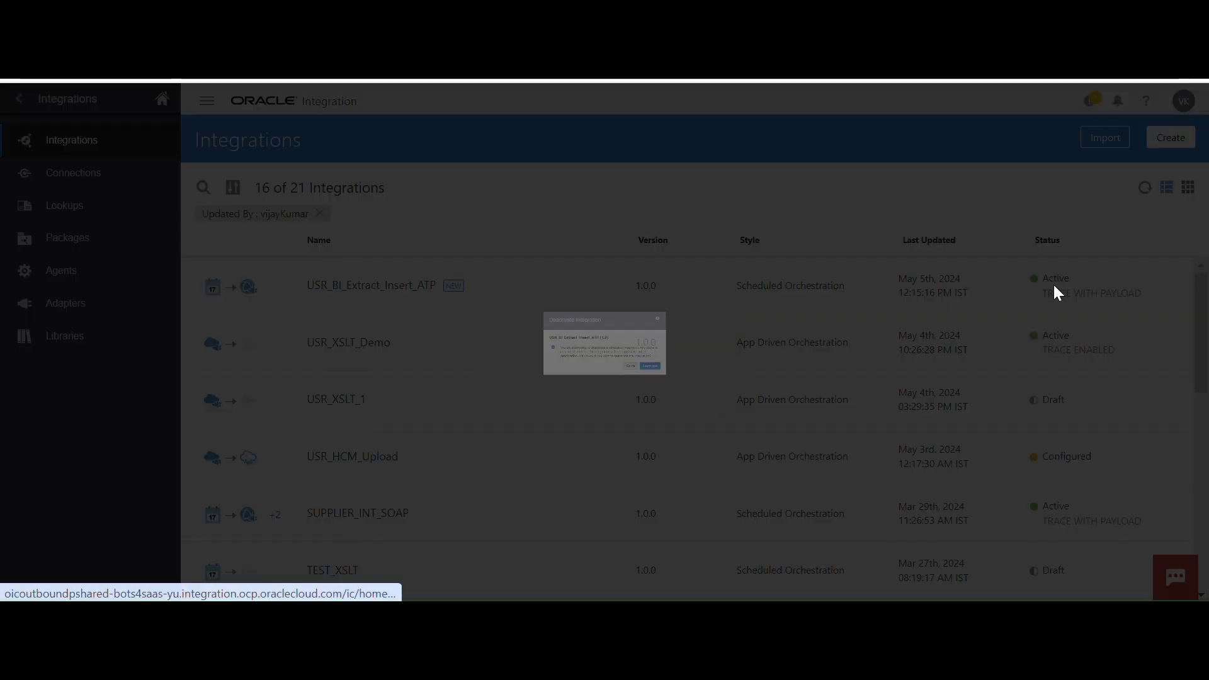
pyautogui.click(758, 423)
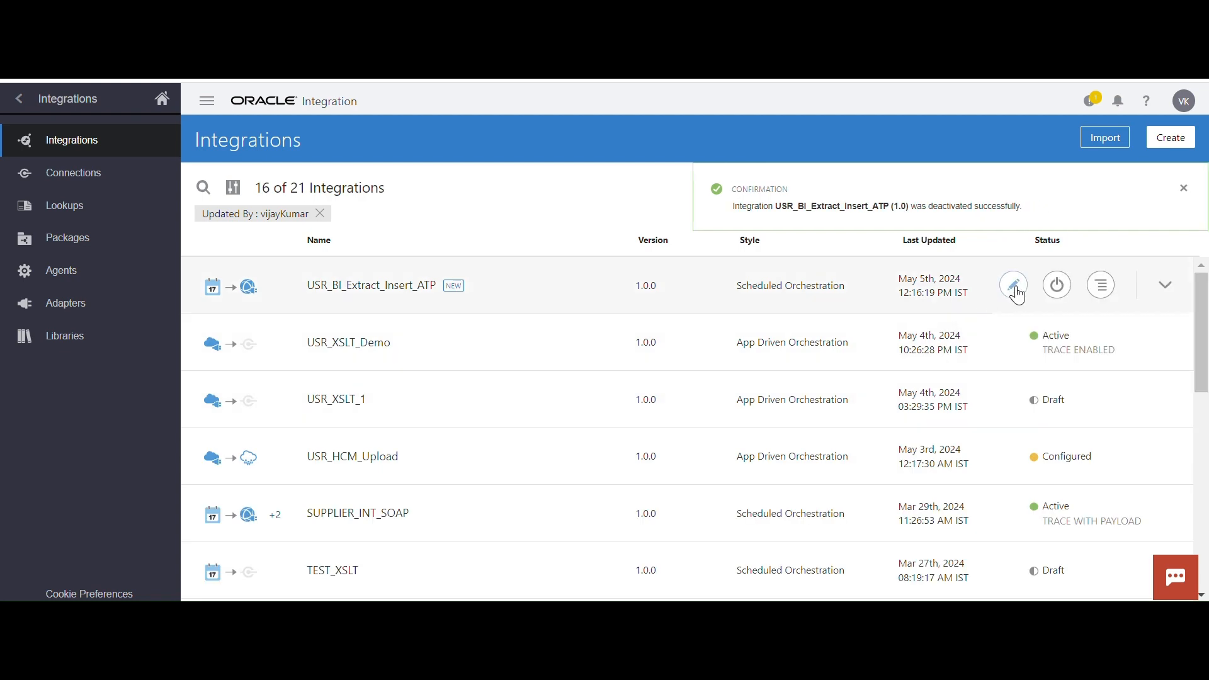
# Open USR_BI_Extract_Insert_ATP for editing and show the code view of its mapping to invokeBIPReport
pyautogui.click(1016, 285)
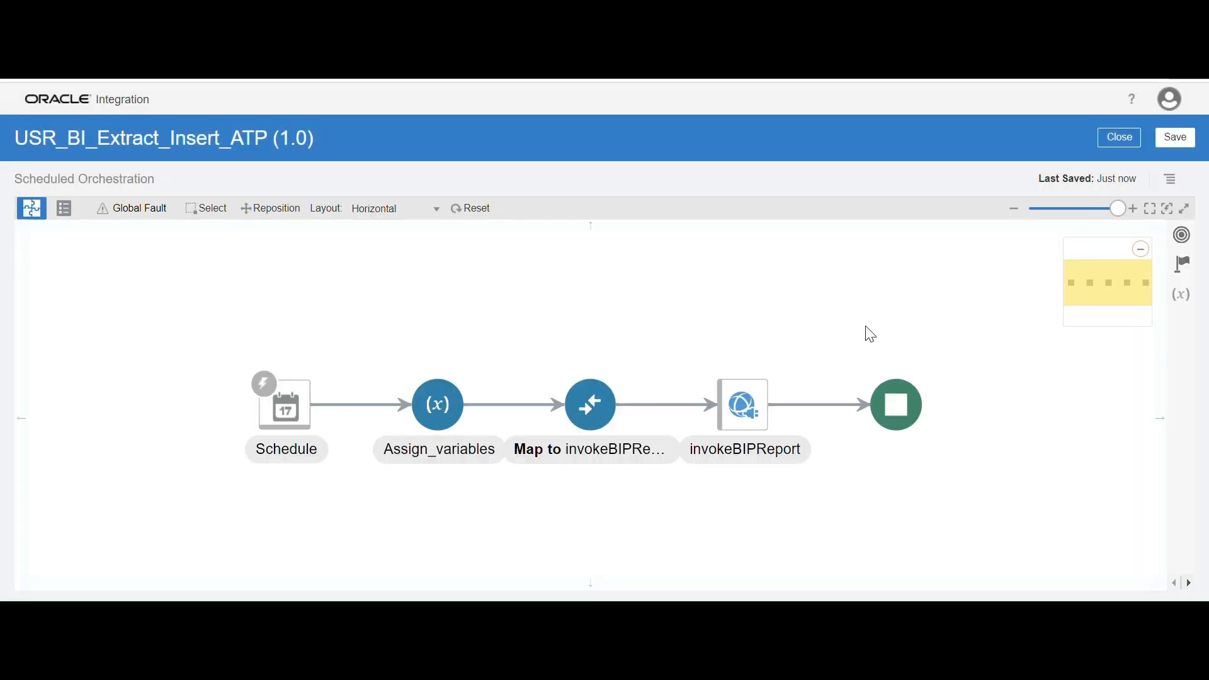
pyautogui.click(455, 414)
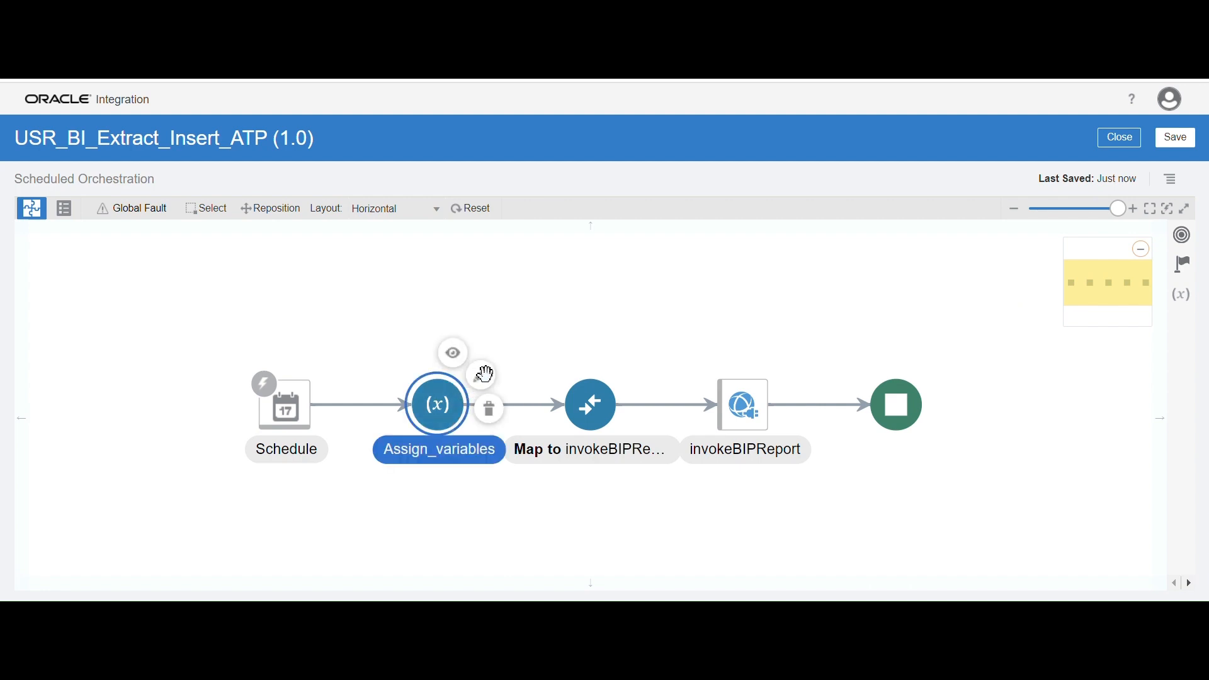
pyautogui.click(591, 354)
pyautogui.click(595, 404)
pyautogui.click(633, 377)
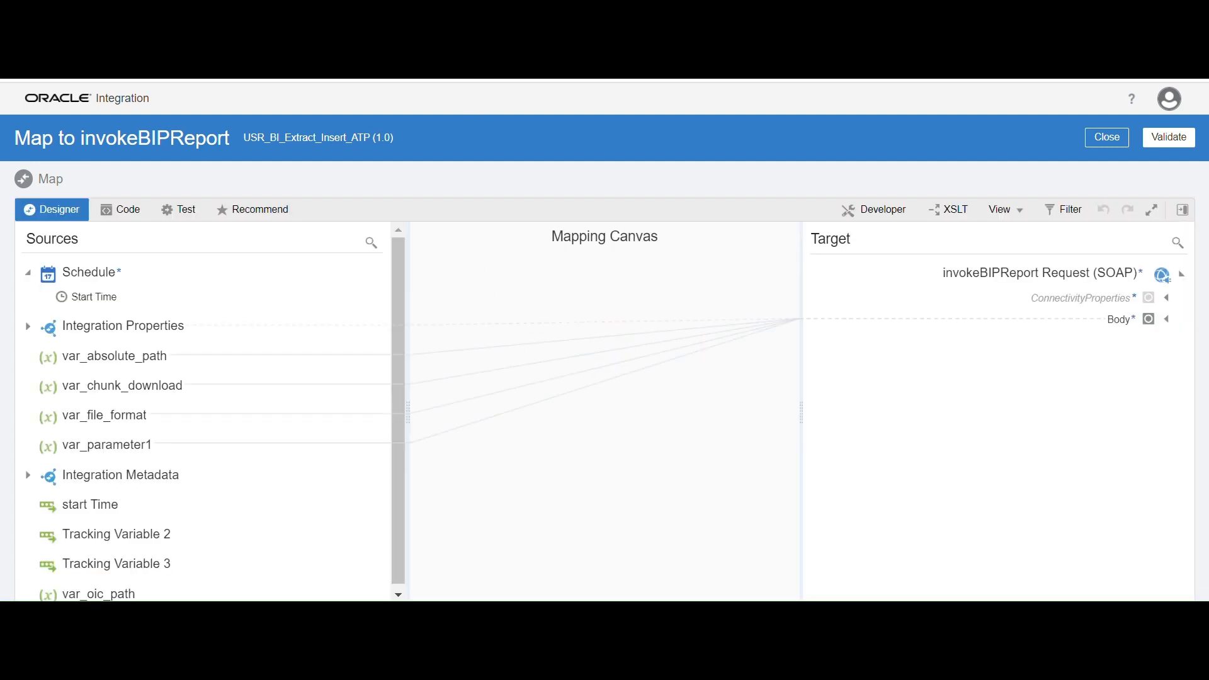
pyautogui.click(139, 216)
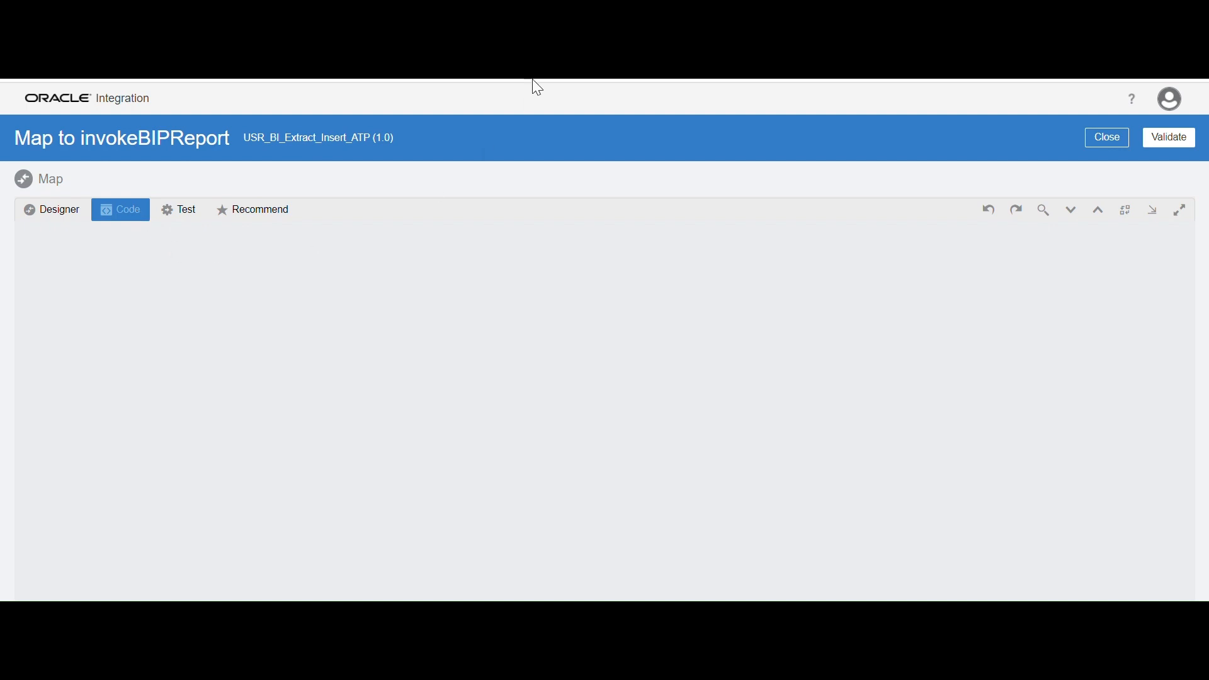
# Delete the block of generated xmlns declarations, including all orajs entries before xmlns:orajs365, from the xsl:stylesheet element
pyautogui.scroll(-7, 580, 473)
pyautogui.scroll(7, 529, 474)
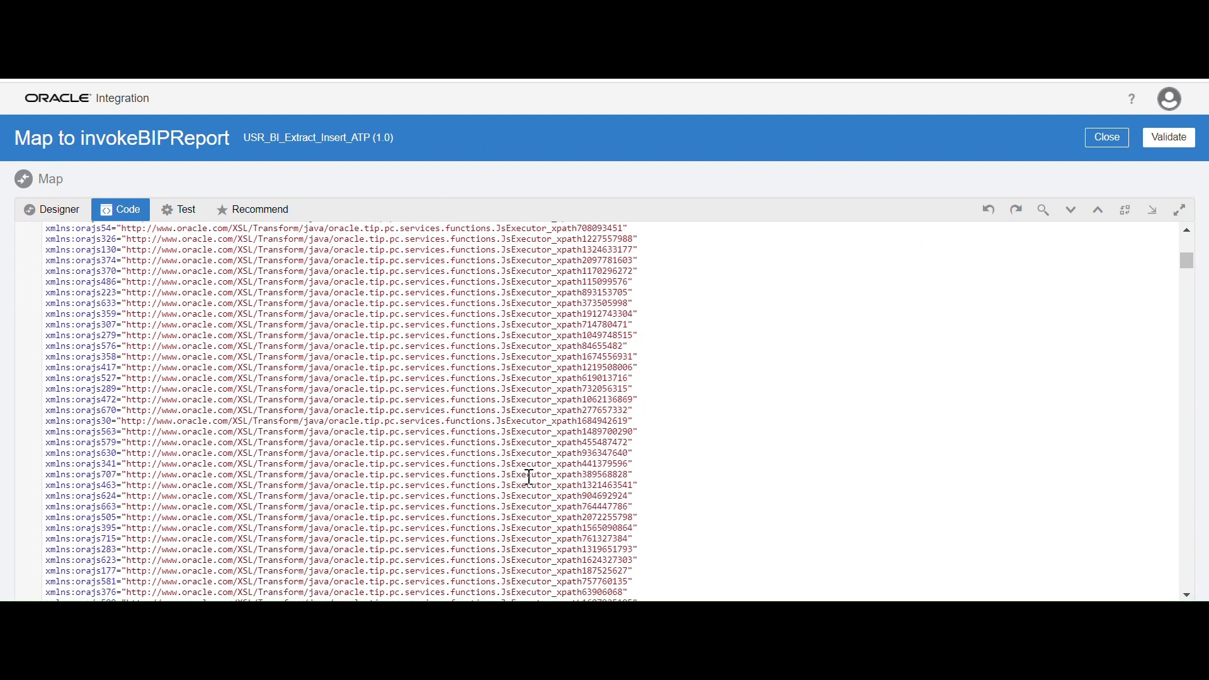
pyautogui.moveTo(48, 310); pyautogui.dragTo(98, 433)
pyautogui.scroll(-5, 216, 454)
pyautogui.scroll(-3, 217, 455)
pyautogui.moveTo(1188, 277); pyautogui.dragTo(1196, 570)
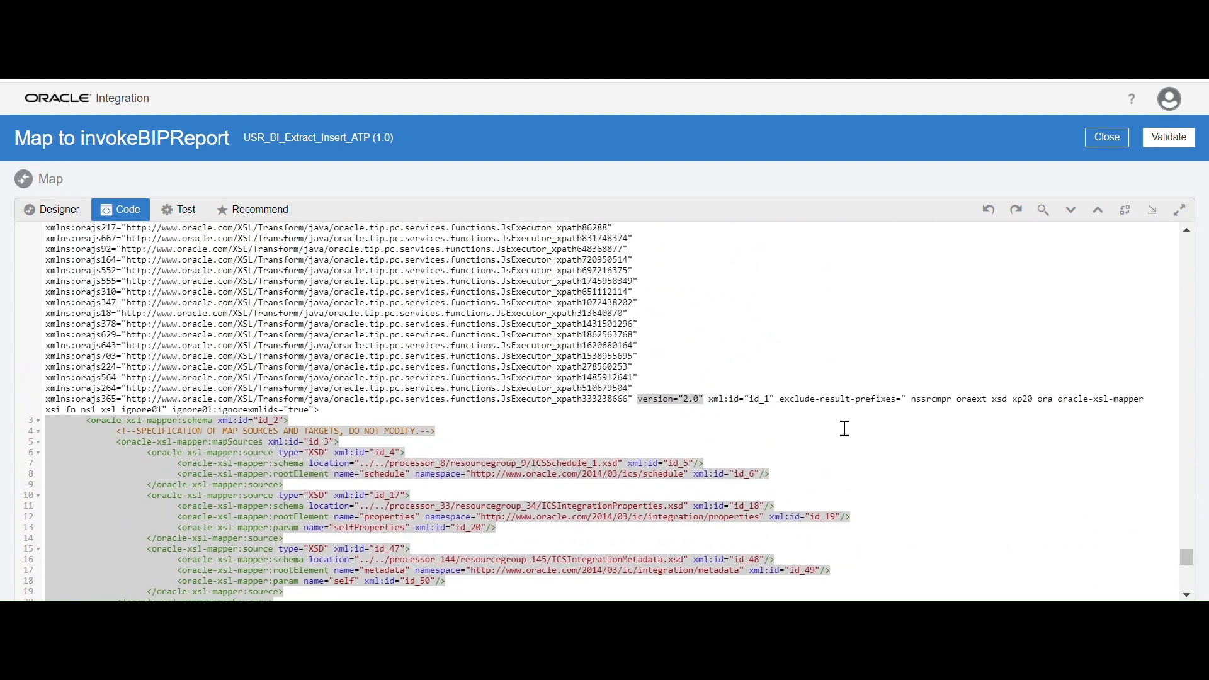
pyautogui.click(642, 313)
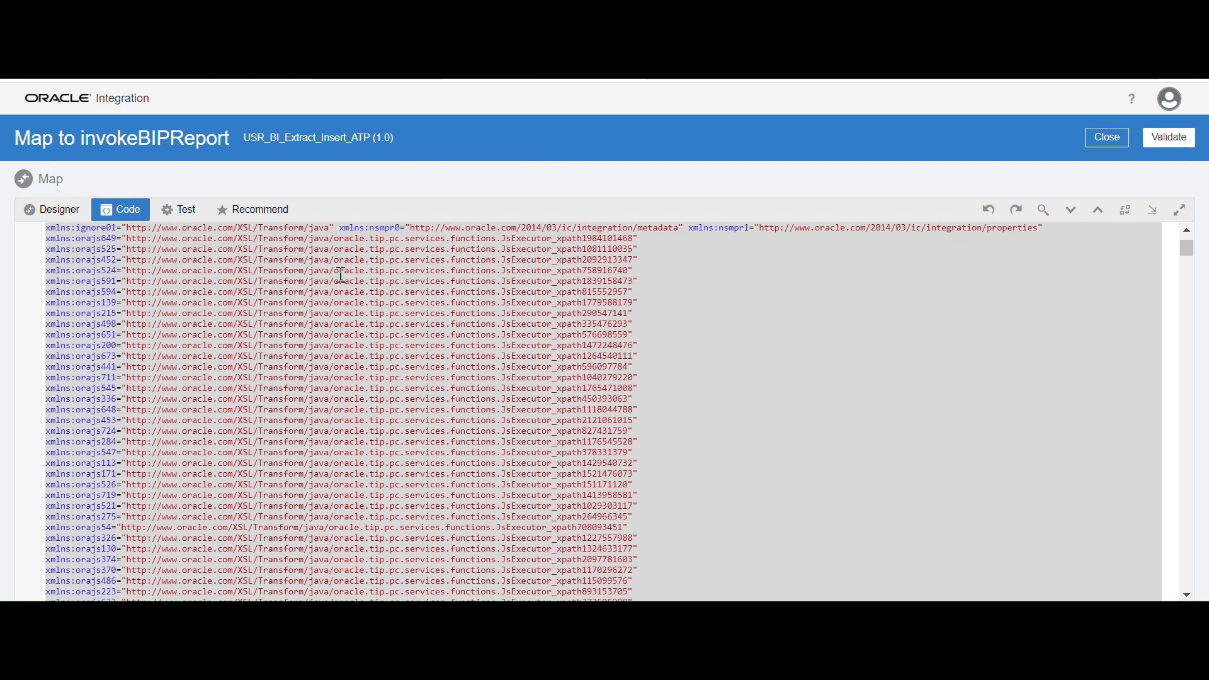
pyautogui.rightClick(339, 275)
pyautogui.click(367, 339)
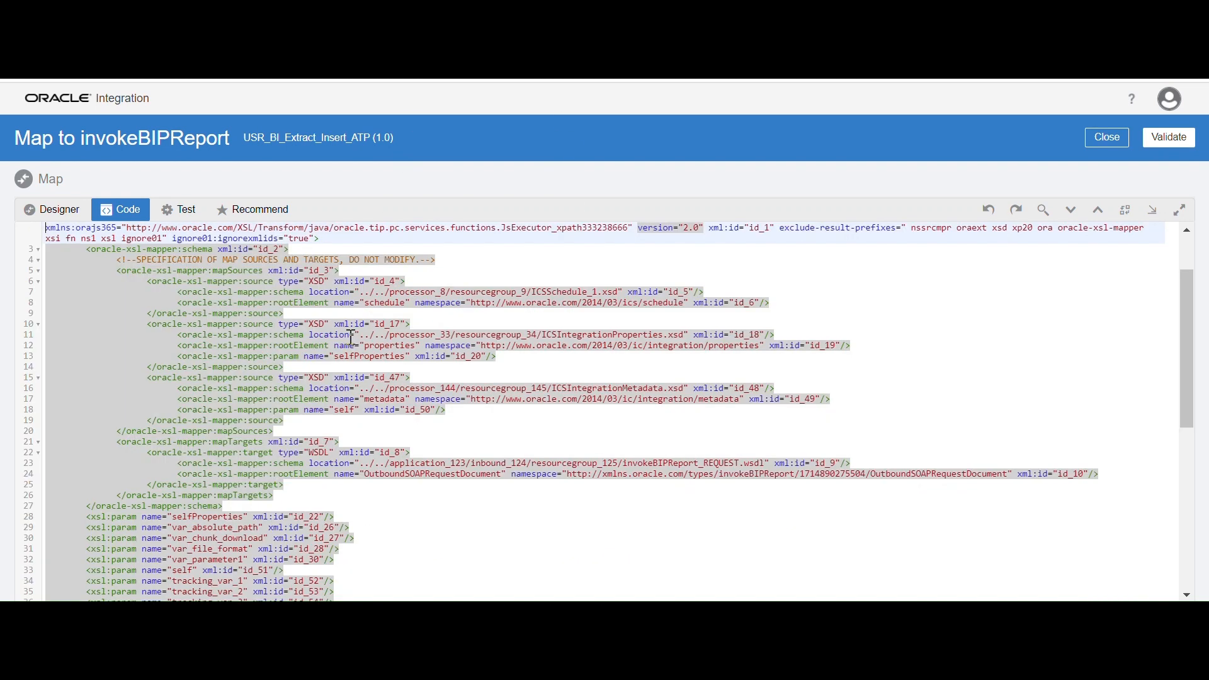
pyautogui.scroll(2, 243, 381)
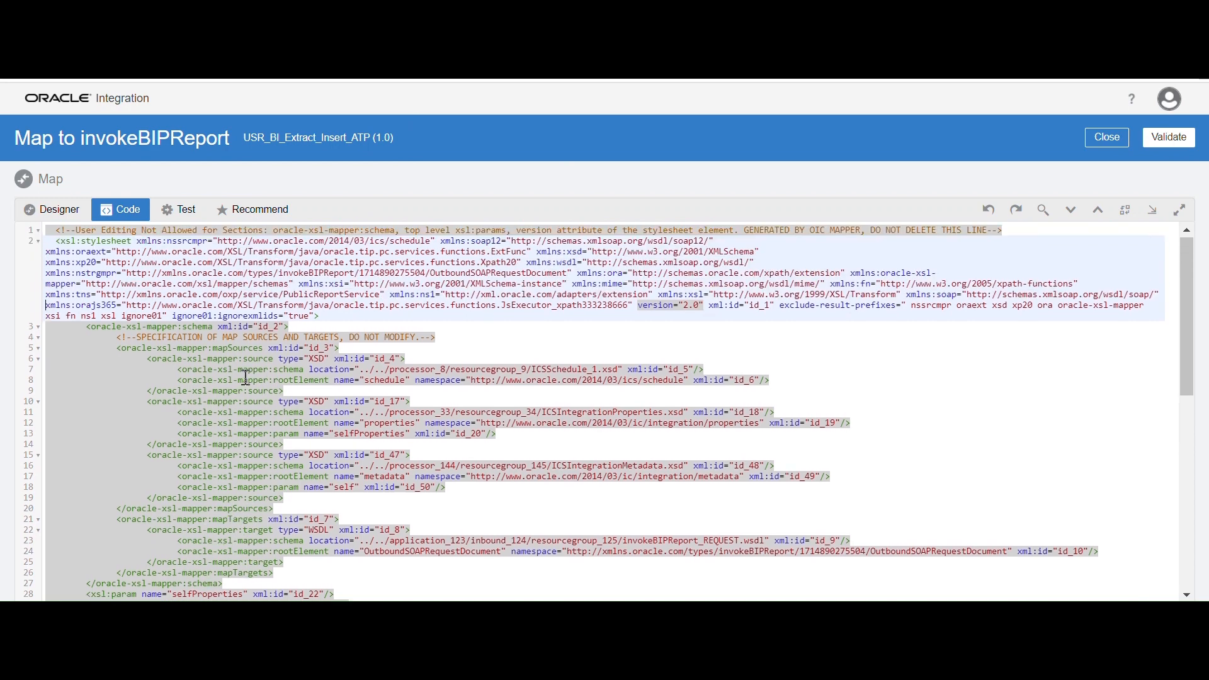
# Validate the edited mapping to invokeBIPReport, close it, and save and close the integration
pyautogui.click(1169, 140)
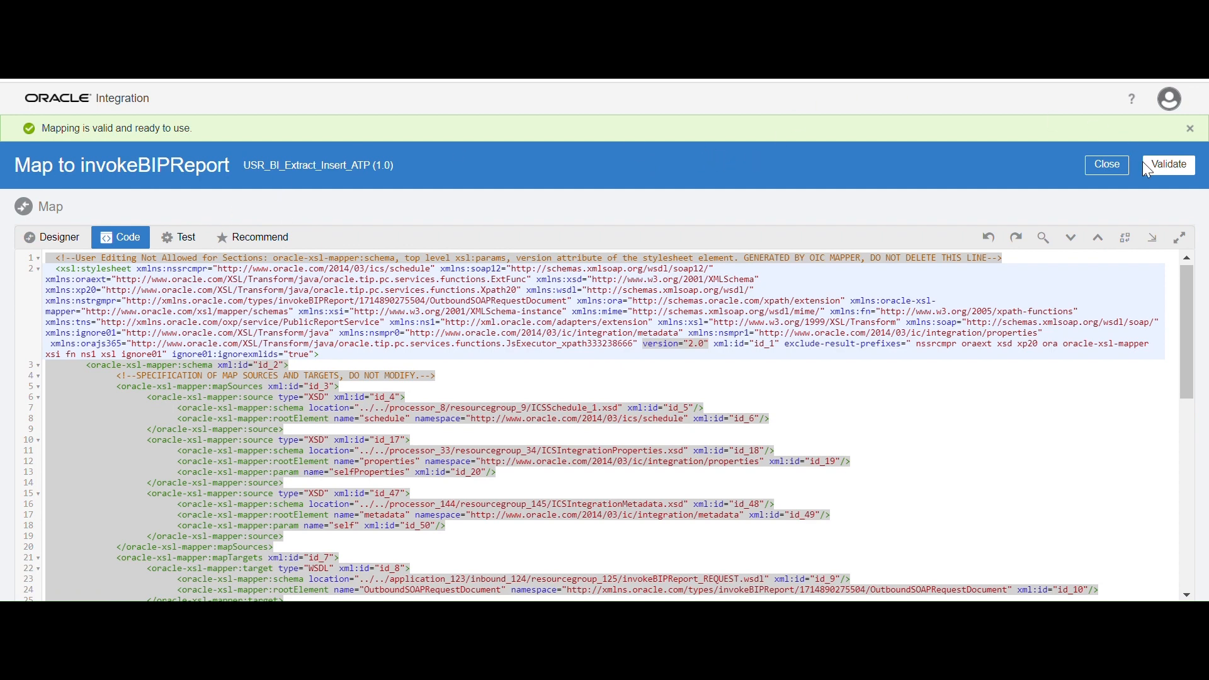
pyautogui.click(1148, 169)
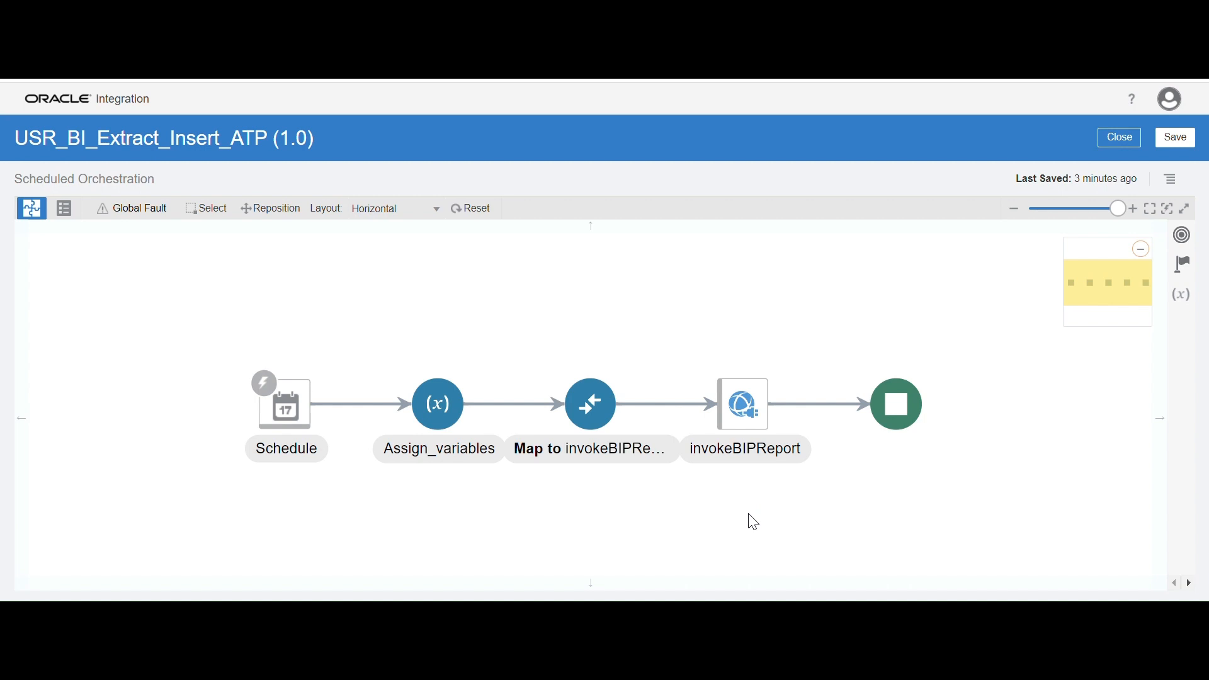
pyautogui.click(1185, 134)
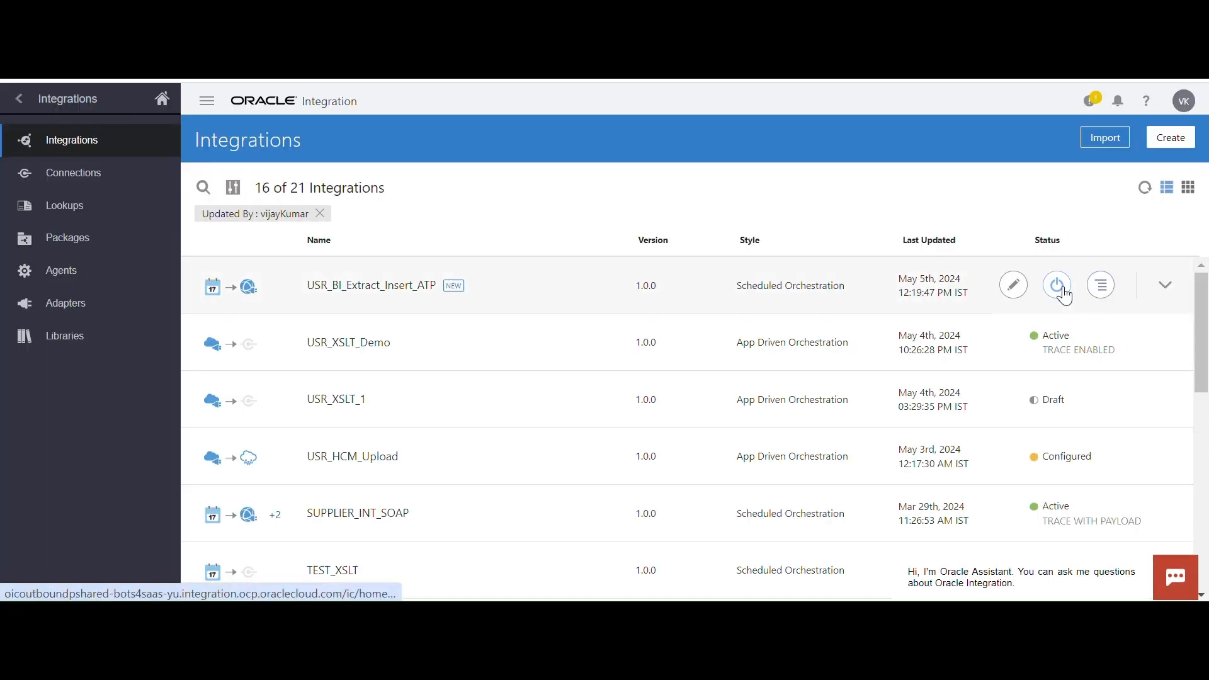
# Activate USR_BI_Extract_Insert_ATP and refresh the integrations list to check its activation status
pyautogui.click(1062, 289)
pyautogui.click(759, 554)
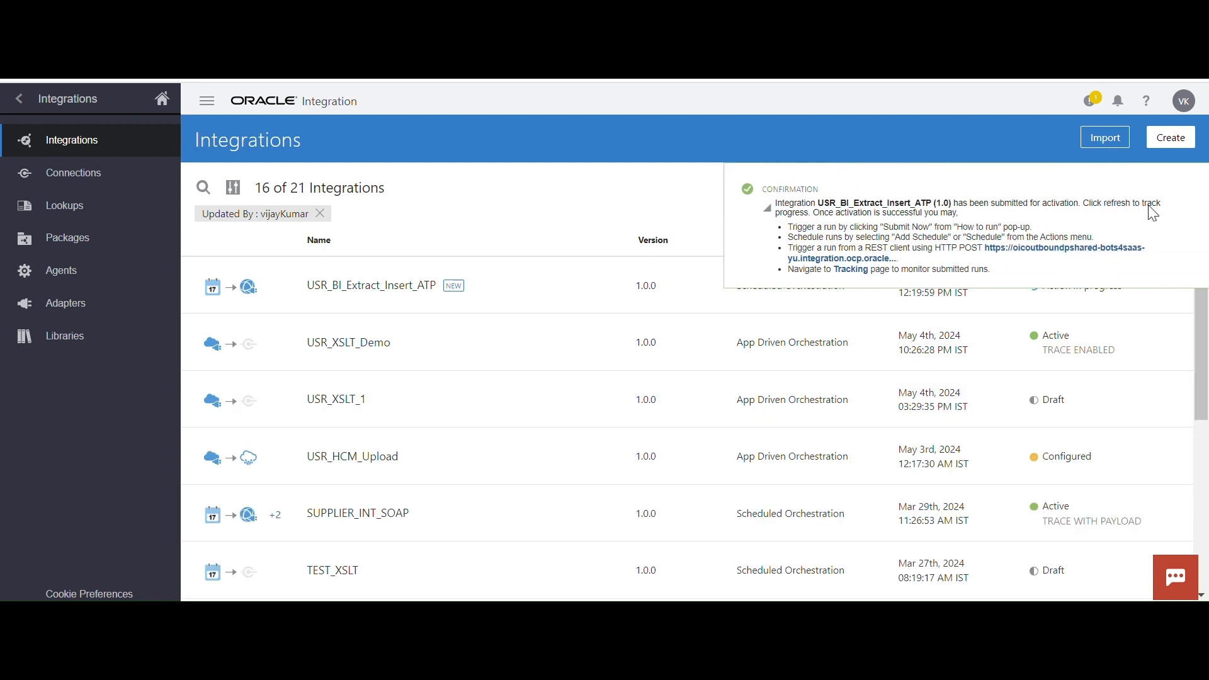
pyautogui.click(1185, 191)
pyautogui.click(1145, 189)
pyautogui.click(1145, 190)
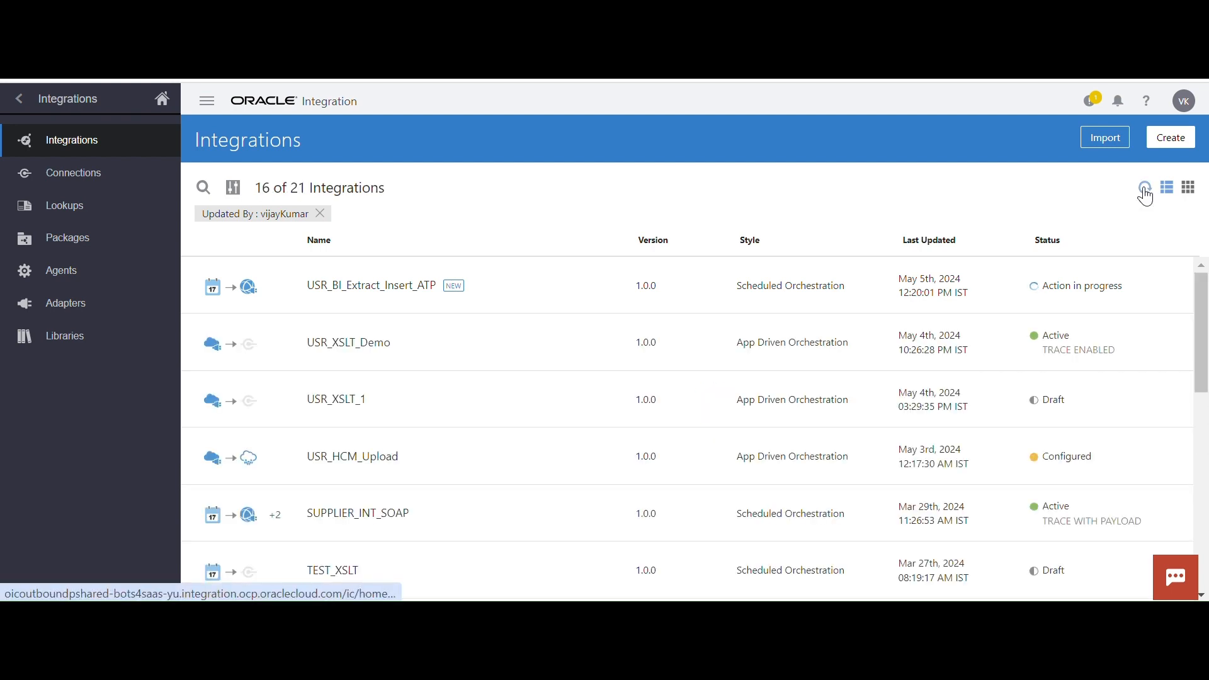
pyautogui.click(1145, 190)
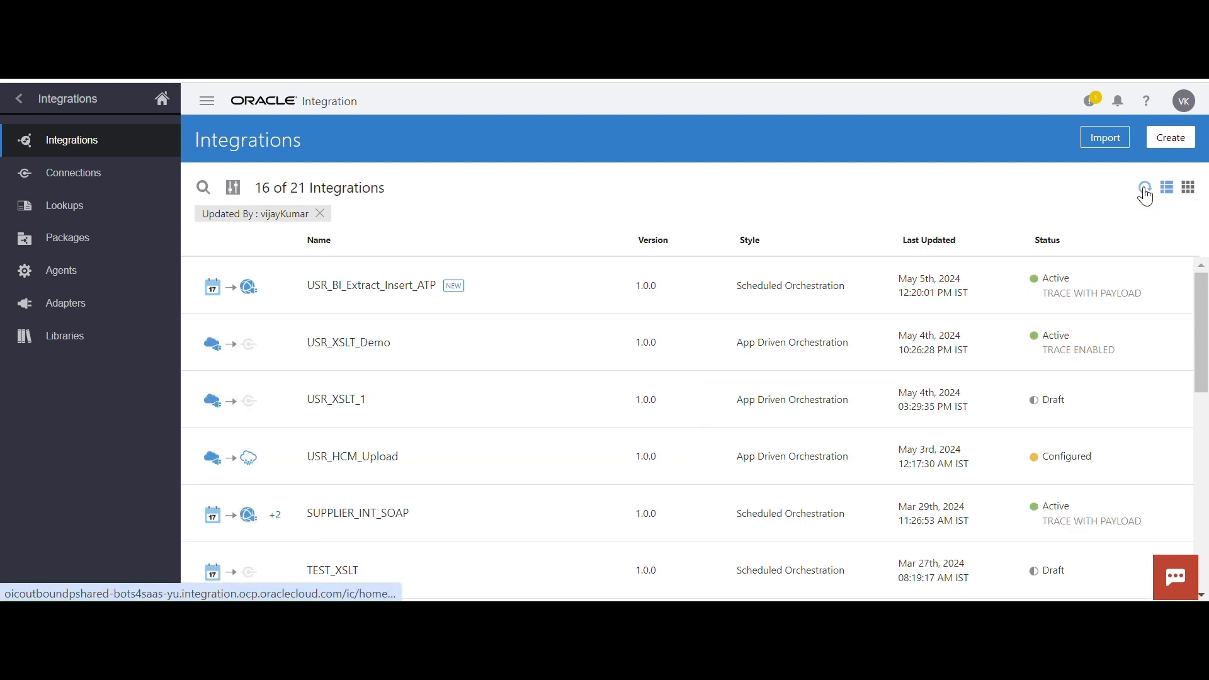
# Submit USR_BI_Extract_Insert_ATP to run immediately as an ad hoc request
pyautogui.click(1012, 283)
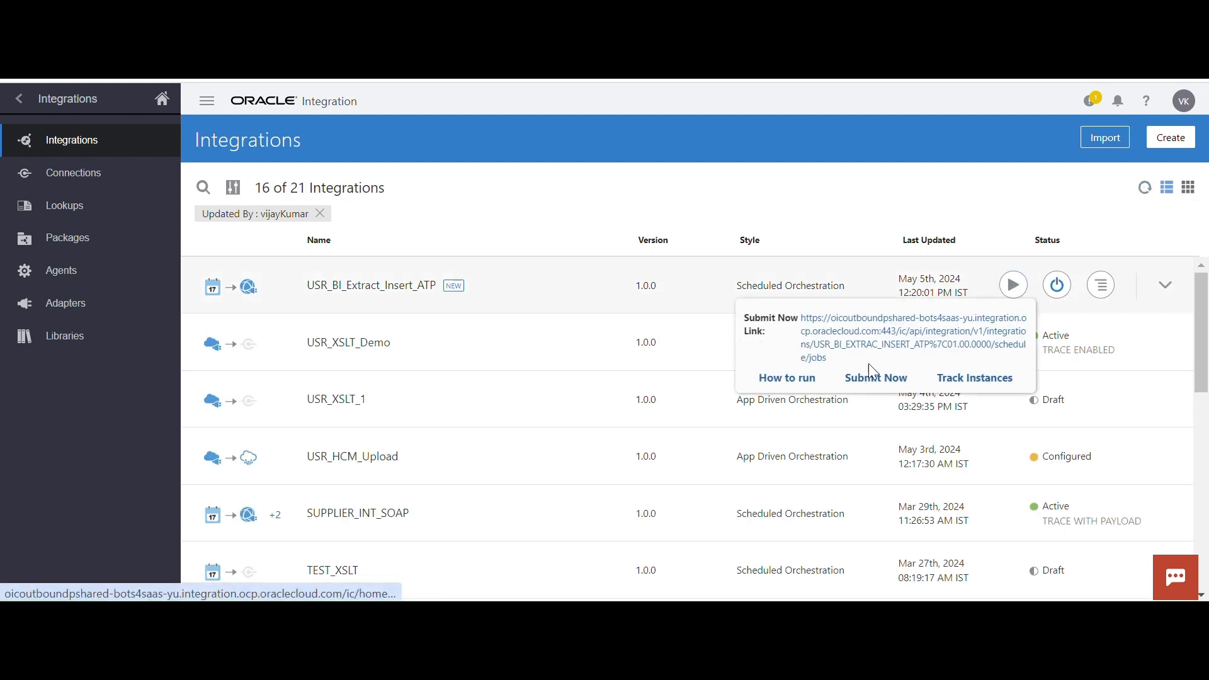
pyautogui.click(871, 379)
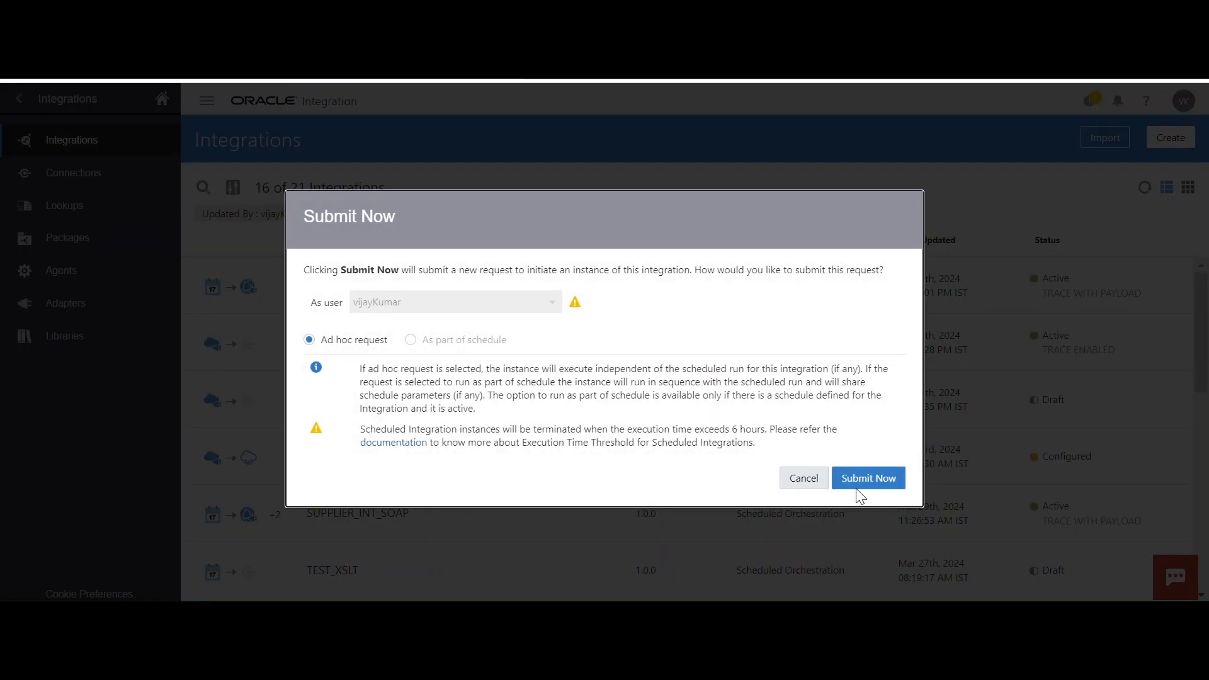
pyautogui.click(862, 478)
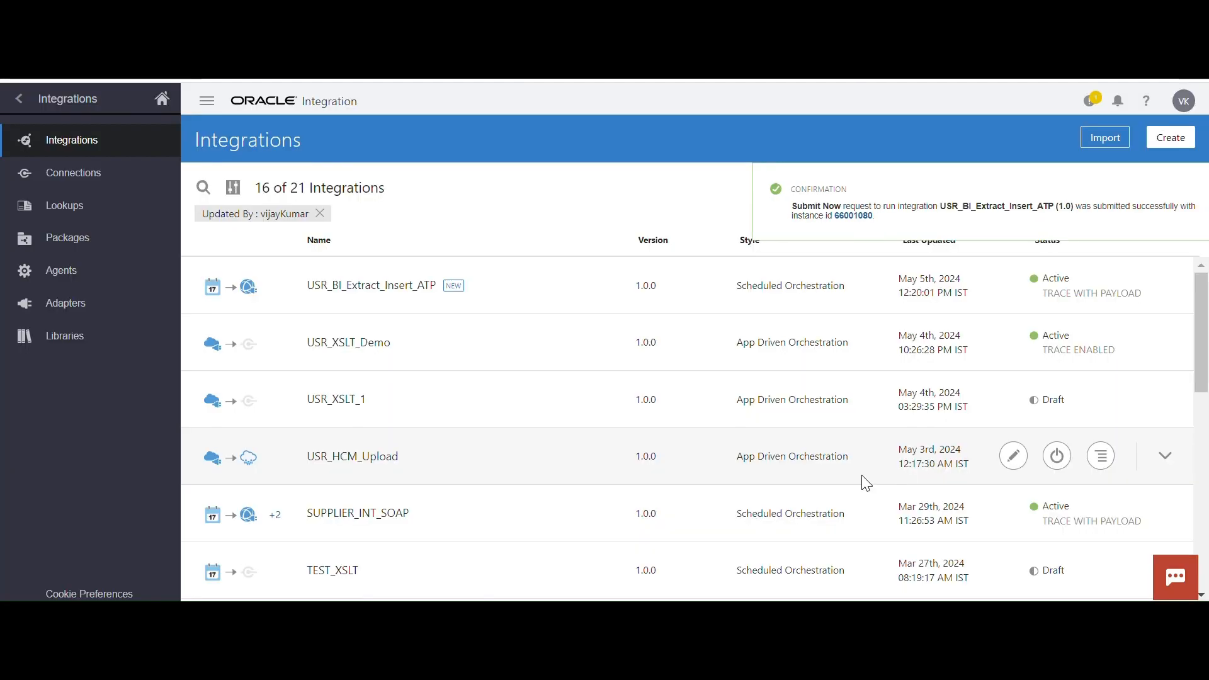
# Track the submitted run and examine the message received from invokeBIPReport in its activity stream, including the report bytes
pyautogui.click(791, 217)
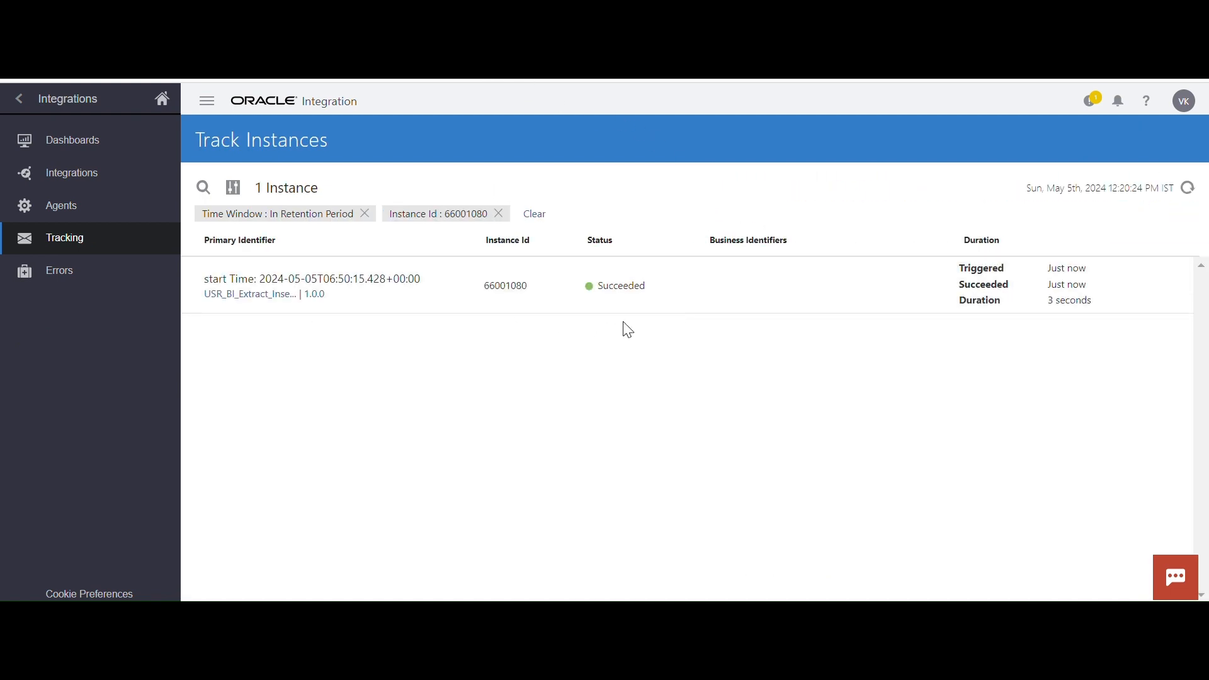
pyautogui.click(1114, 289)
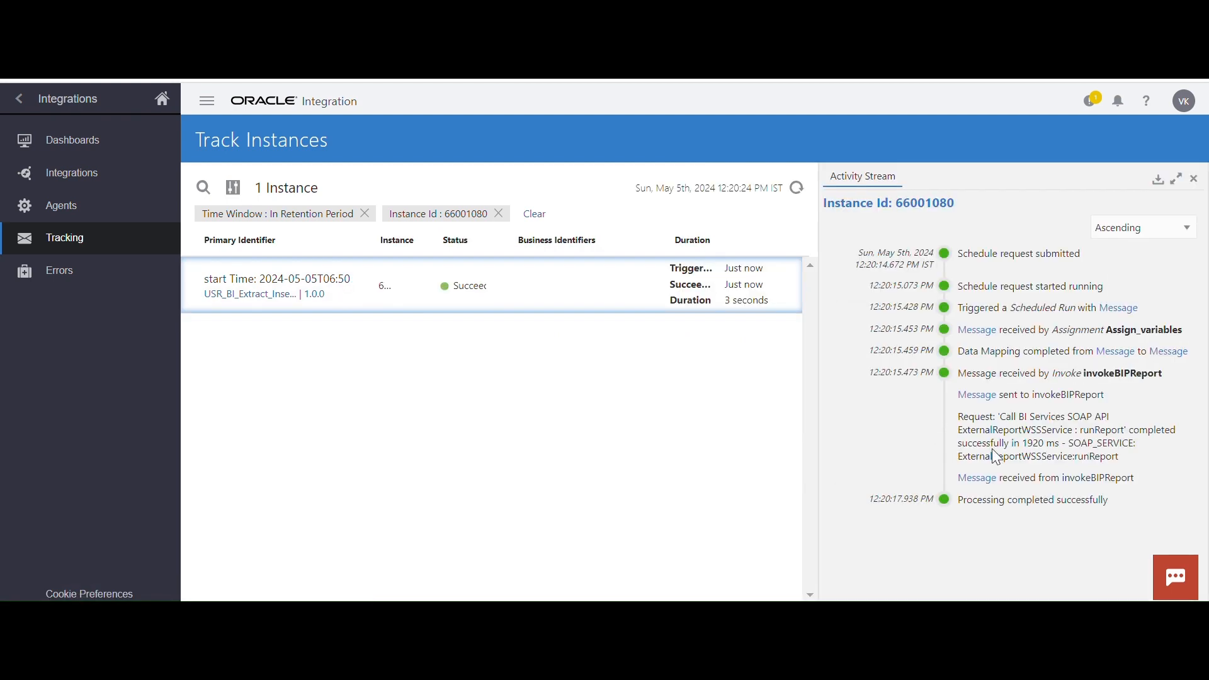
pyautogui.click(975, 480)
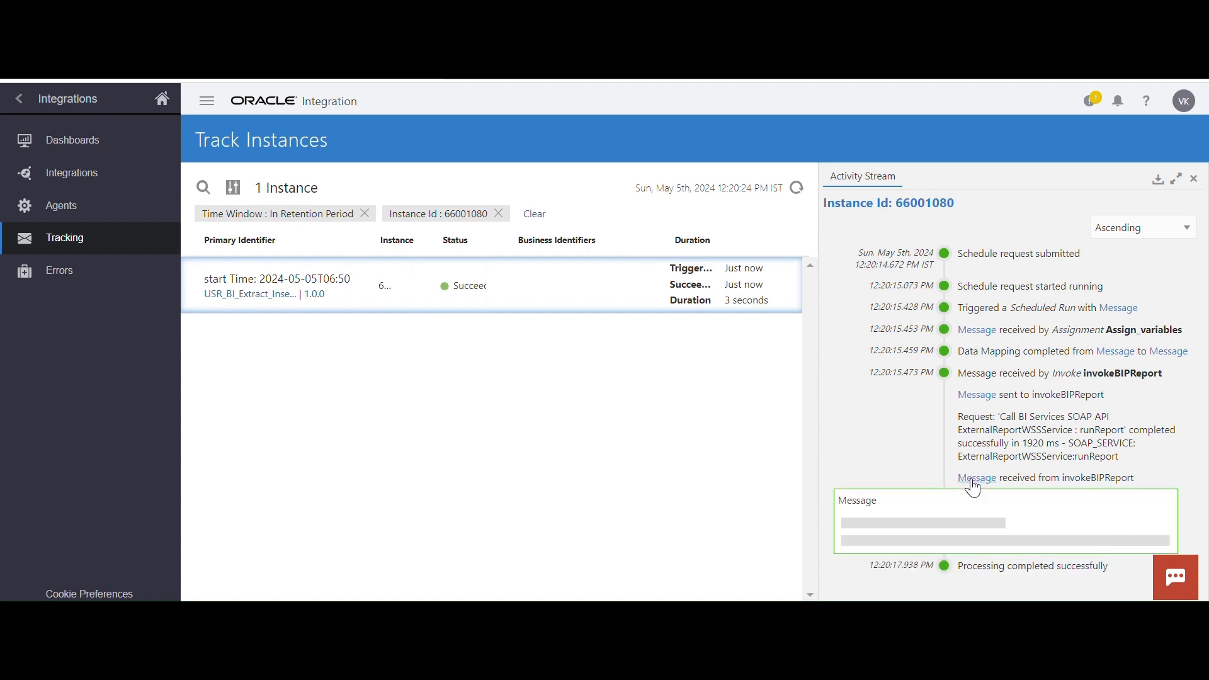
pyautogui.scroll(-1, 1058, 409)
pyautogui.scroll(-4, 1062, 417)
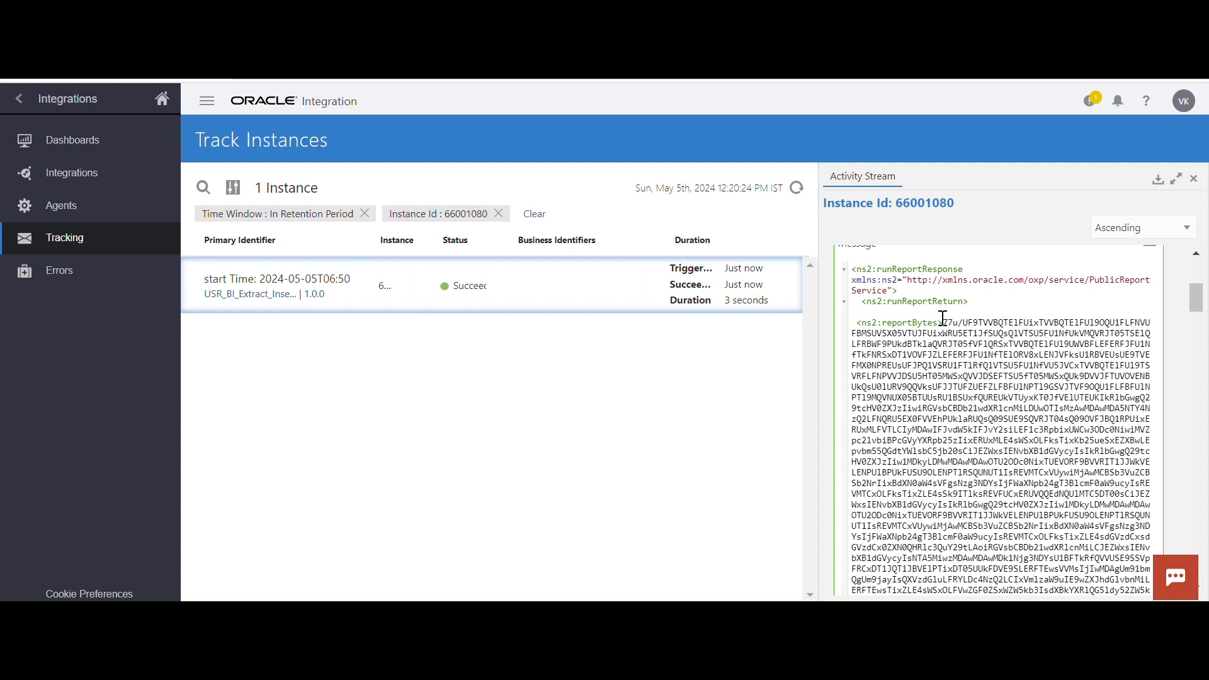
pyautogui.moveTo(945, 321); pyautogui.dragTo(985, 494)
pyautogui.scroll(-10, 986, 485)
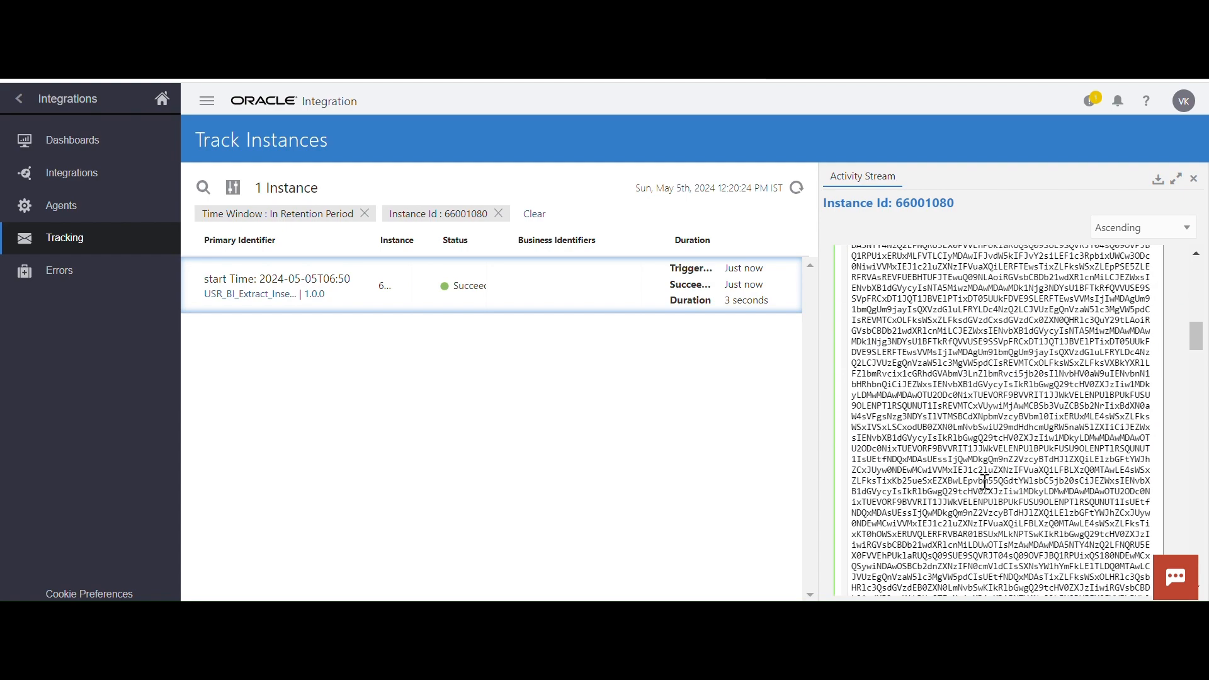
pyautogui.scroll(-10, 986, 485)
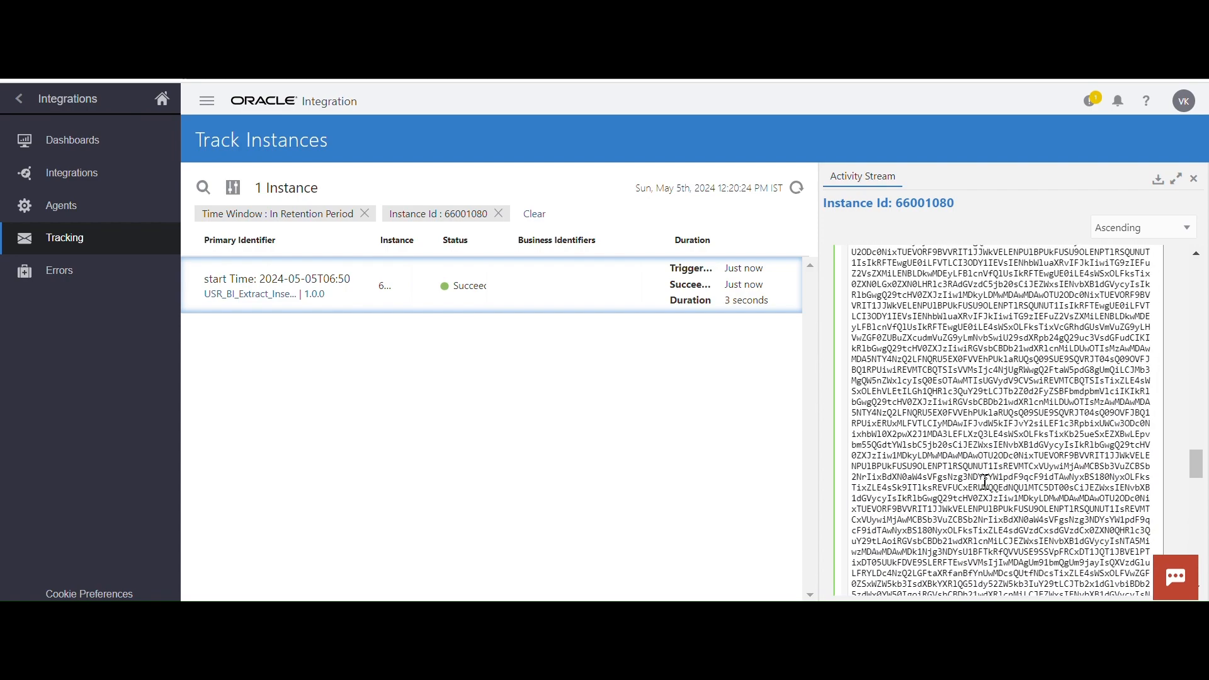
pyautogui.scroll(-5, 985, 485)
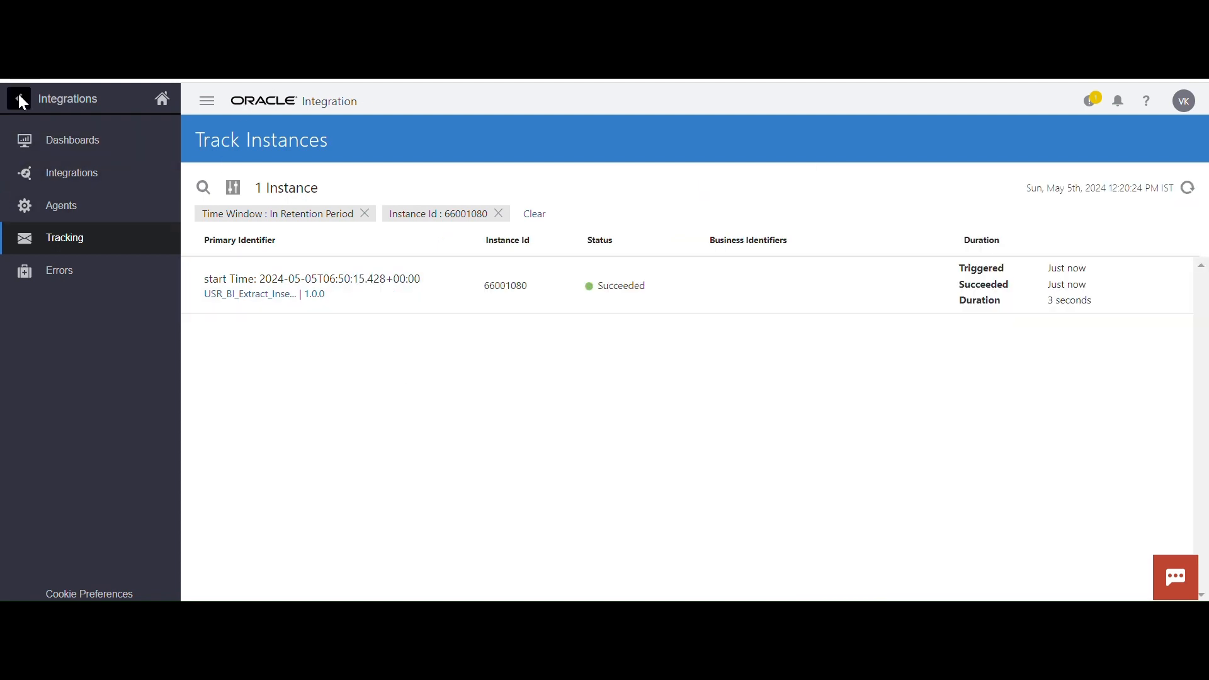
# Go back from monitoring to the integrations list and deactivate USR_BI_Extract_Insert_ATP for further changes
pyautogui.click(18, 98)
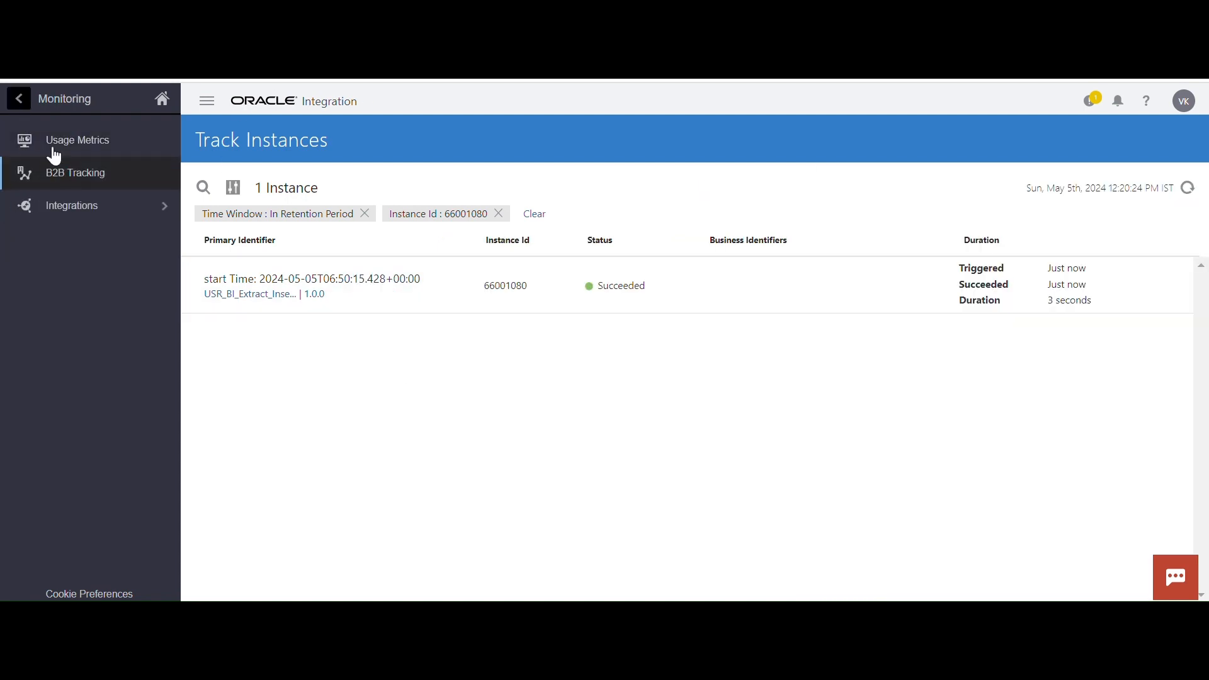
pyautogui.click(19, 98)
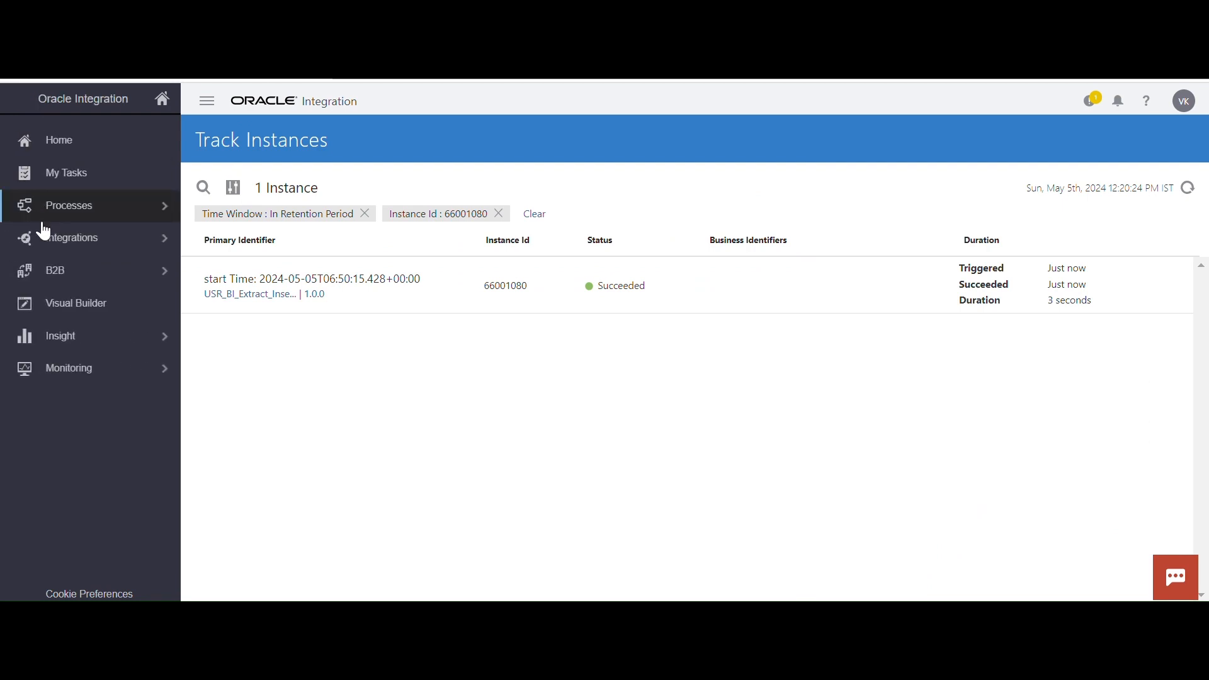
pyautogui.click(144, 236)
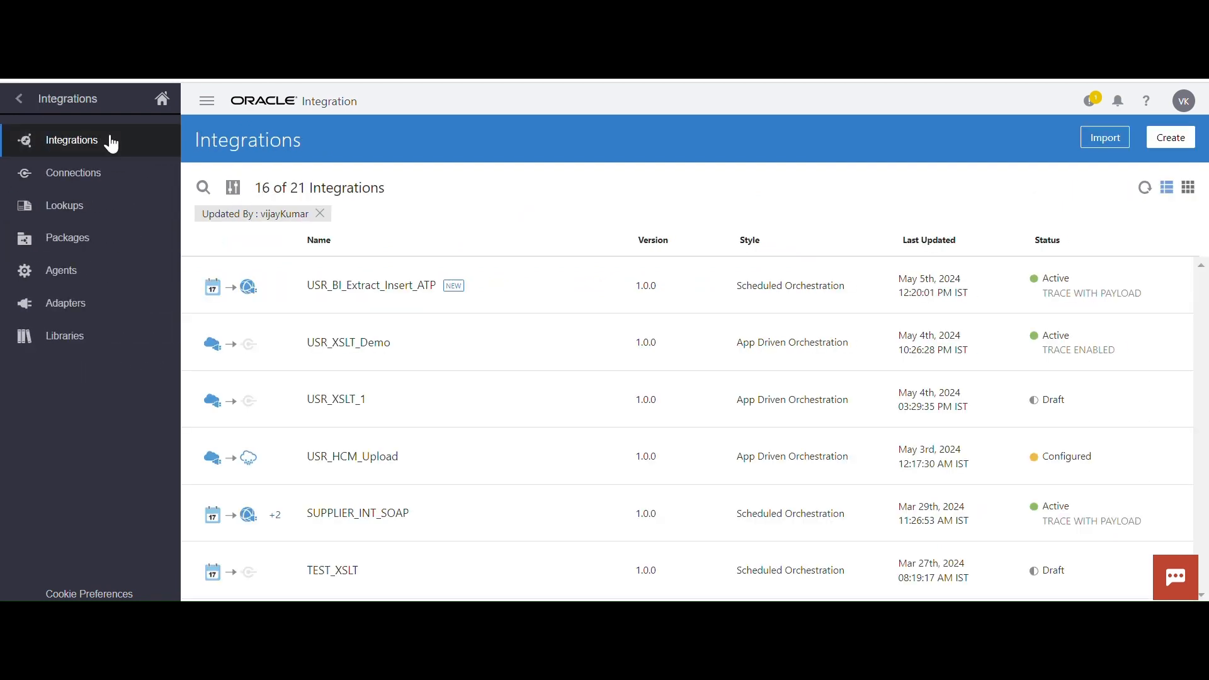
pyautogui.click(1052, 289)
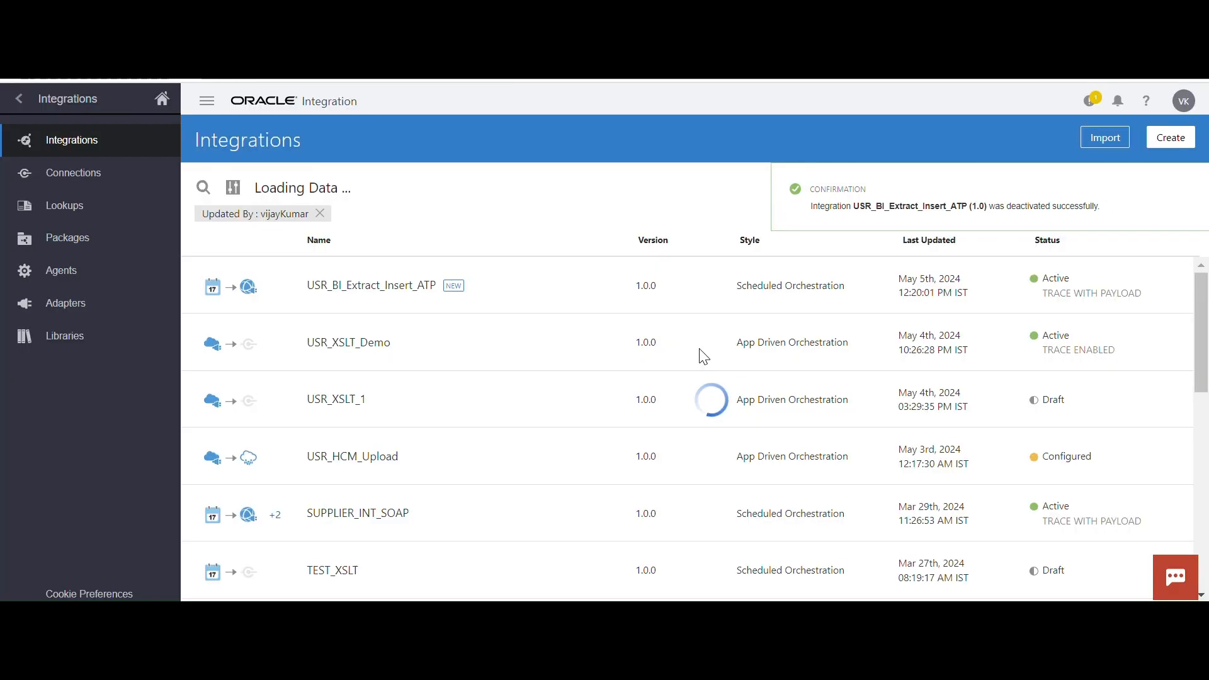
pyautogui.click(1181, 189)
# Open USR_BI_Extract_Insert_ATP for editing and add a Stage File action after invokeBIPReport
pyautogui.moveTo(1058, 288)
pyautogui.click(1013, 287)
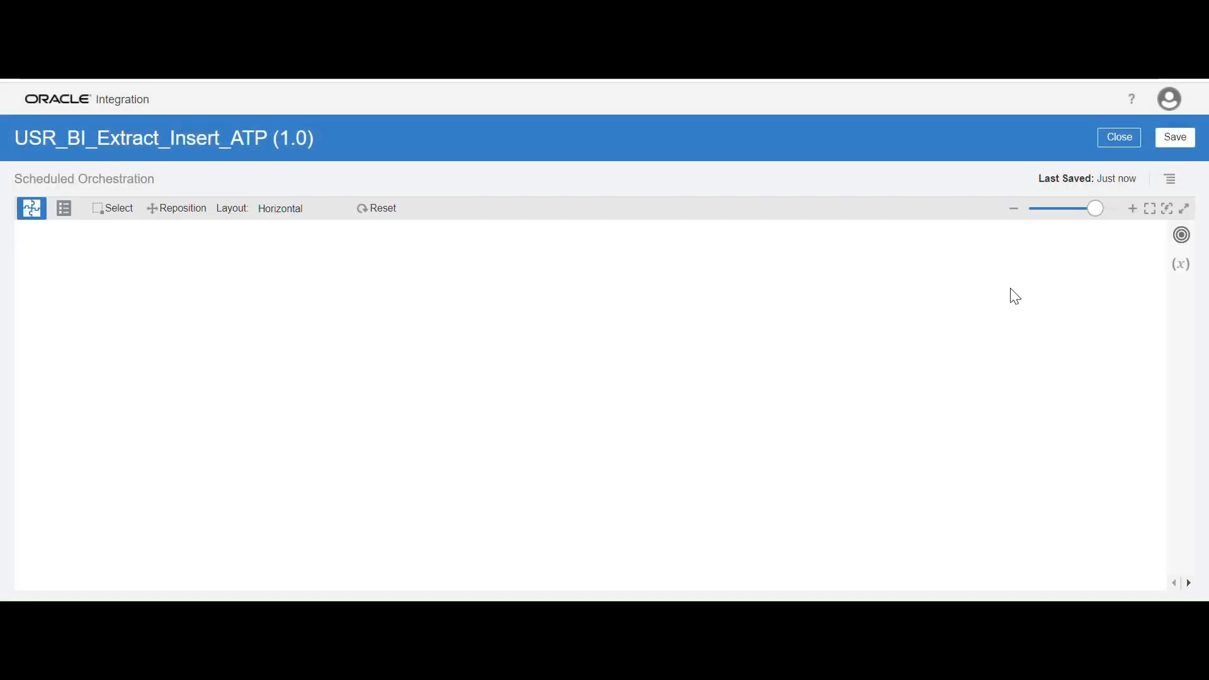
pyautogui.moveTo(796, 321); pyautogui.dragTo(701, 321)
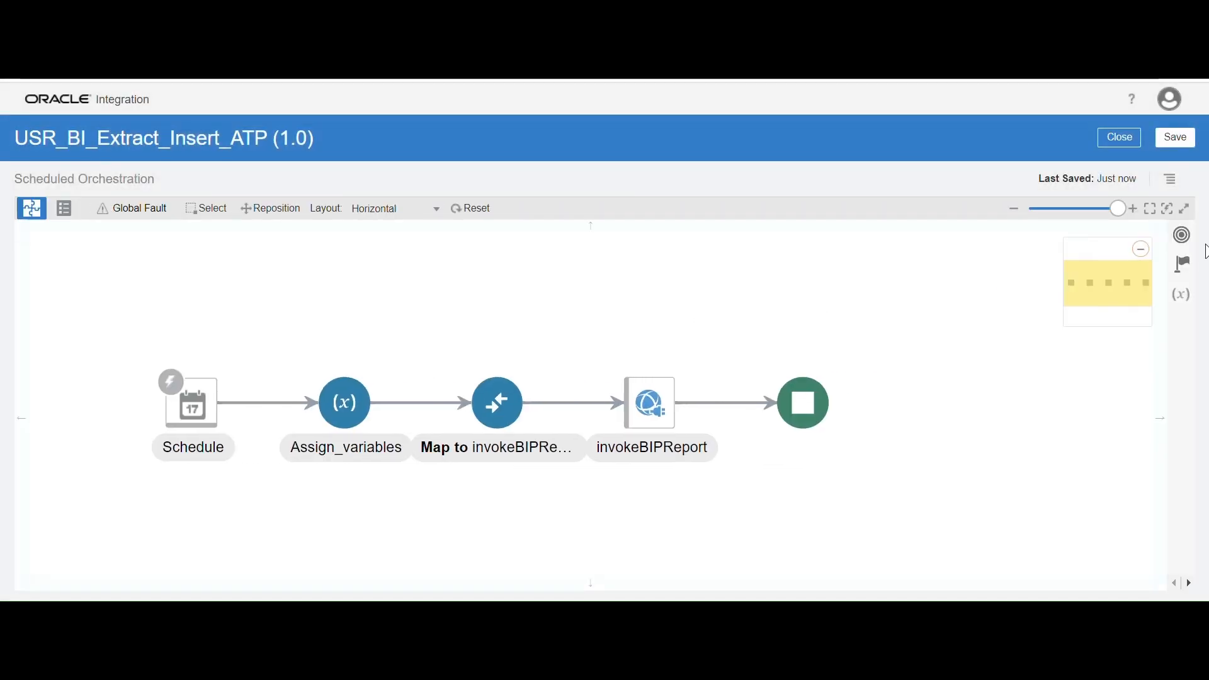
pyautogui.click(1182, 268)
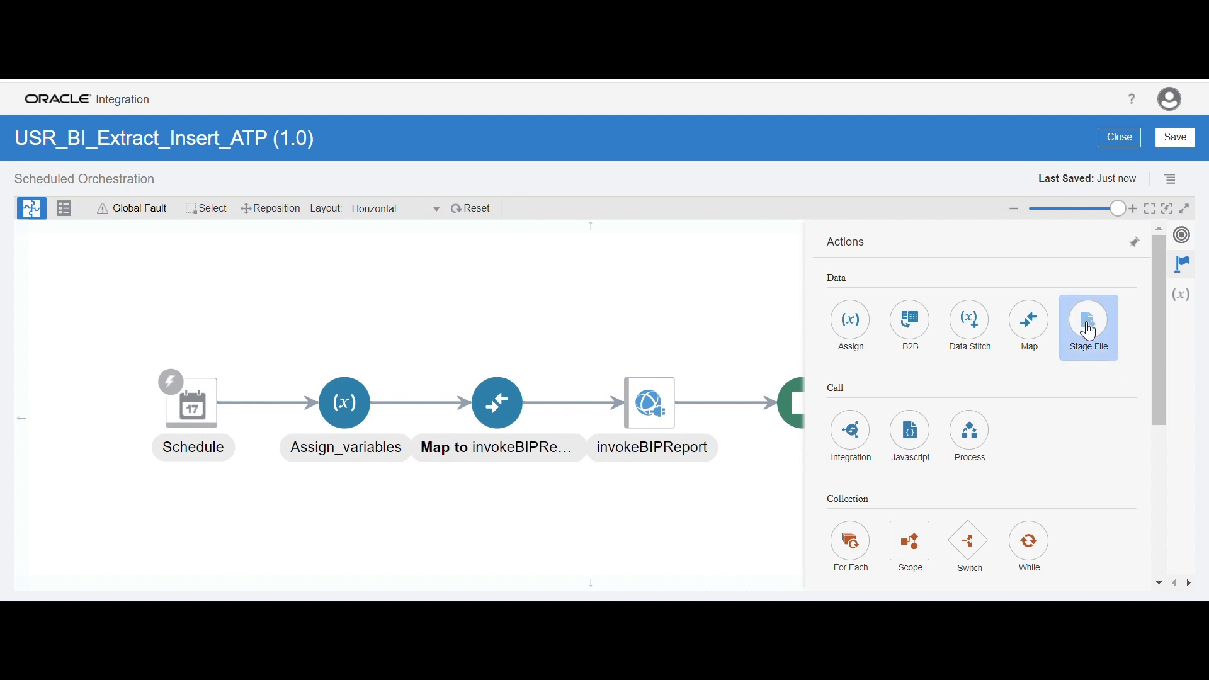
pyautogui.moveTo(1087, 322); pyautogui.dragTo(1084, 324)
pyautogui.moveTo(790, 371); pyautogui.dragTo(727, 403)
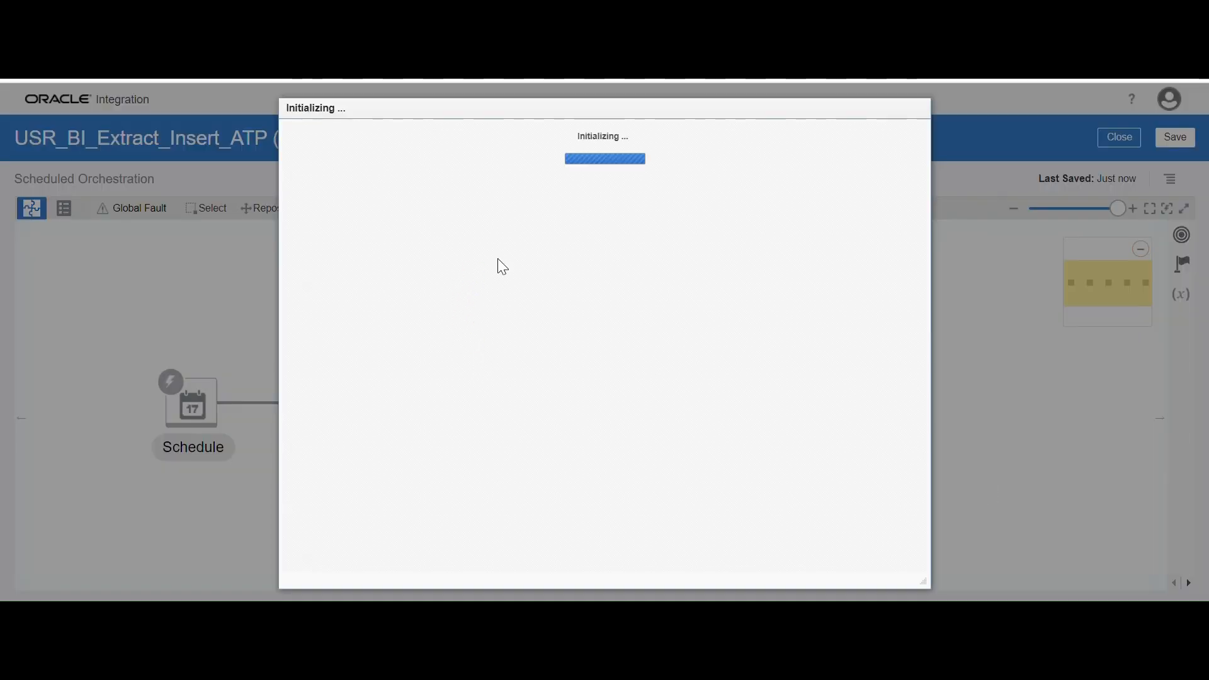
# Name the new stage file action stageWrite
pyautogui.click(557, 255)
pyautogui.write('STA')
pyautogui.press('BackSpace')
pyautogui.press('BackSpace')
pyautogui.write('stage')
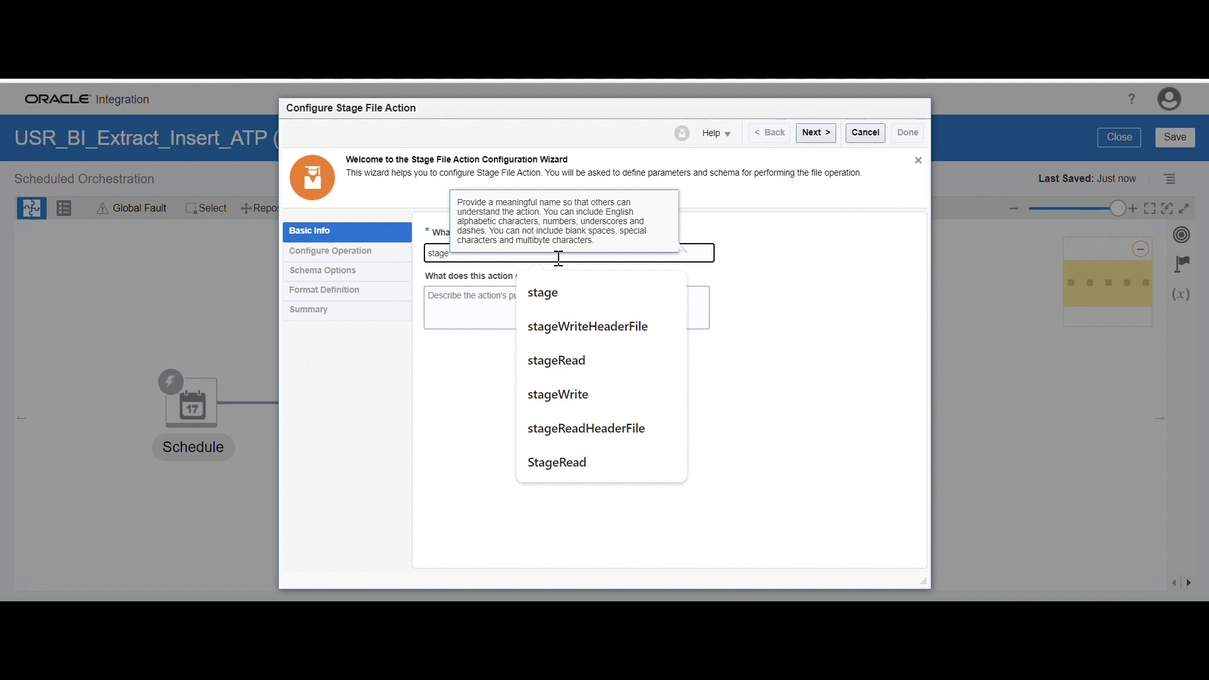
pyautogui.write('W')
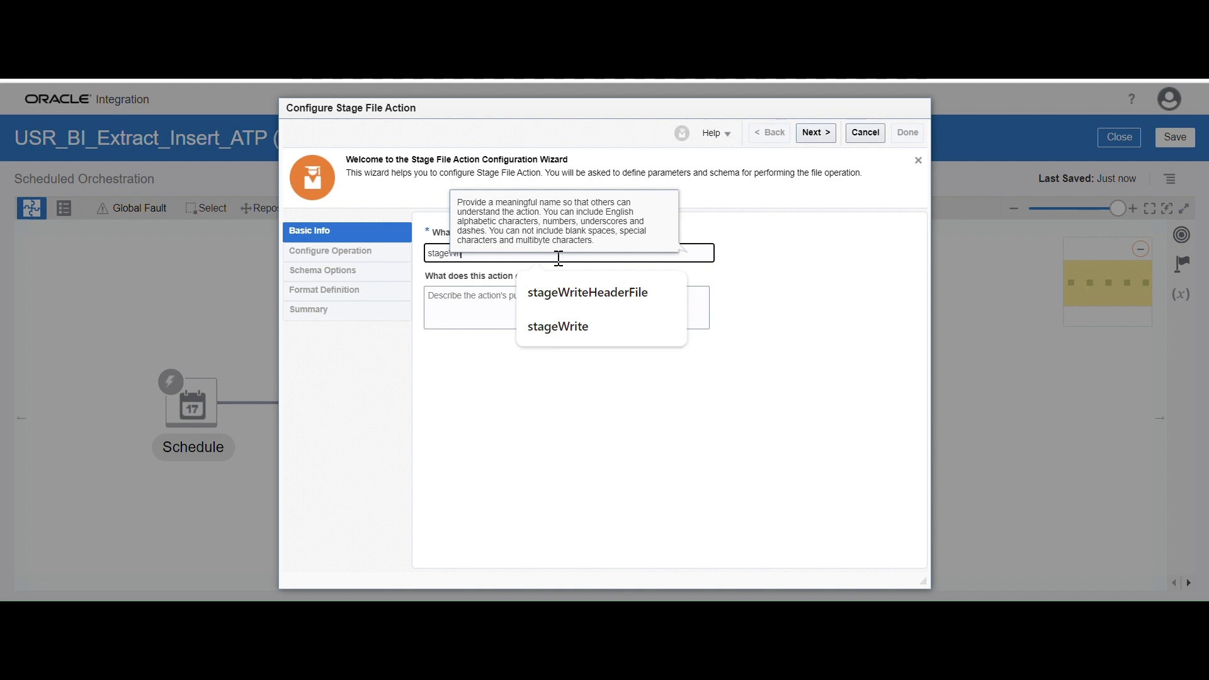
pyautogui.write('rite')
pyautogui.click(895, 278)
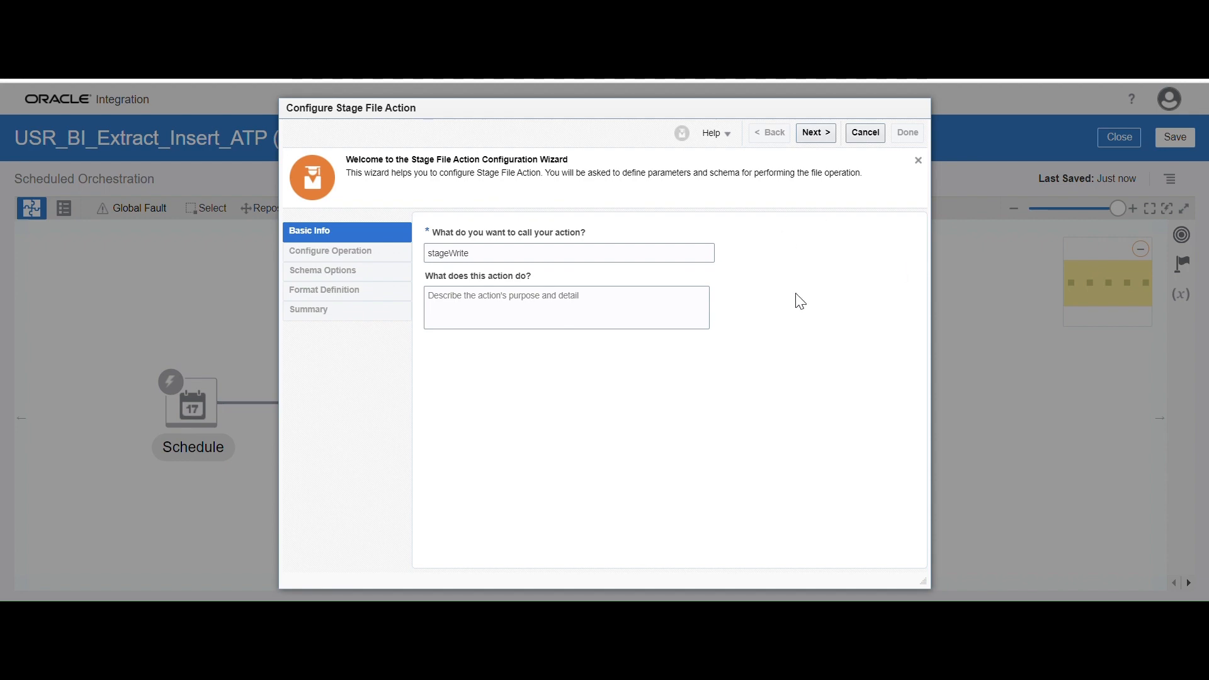
# Proceed to the operation settings and set the stage file operation to Write File
pyautogui.click(810, 131)
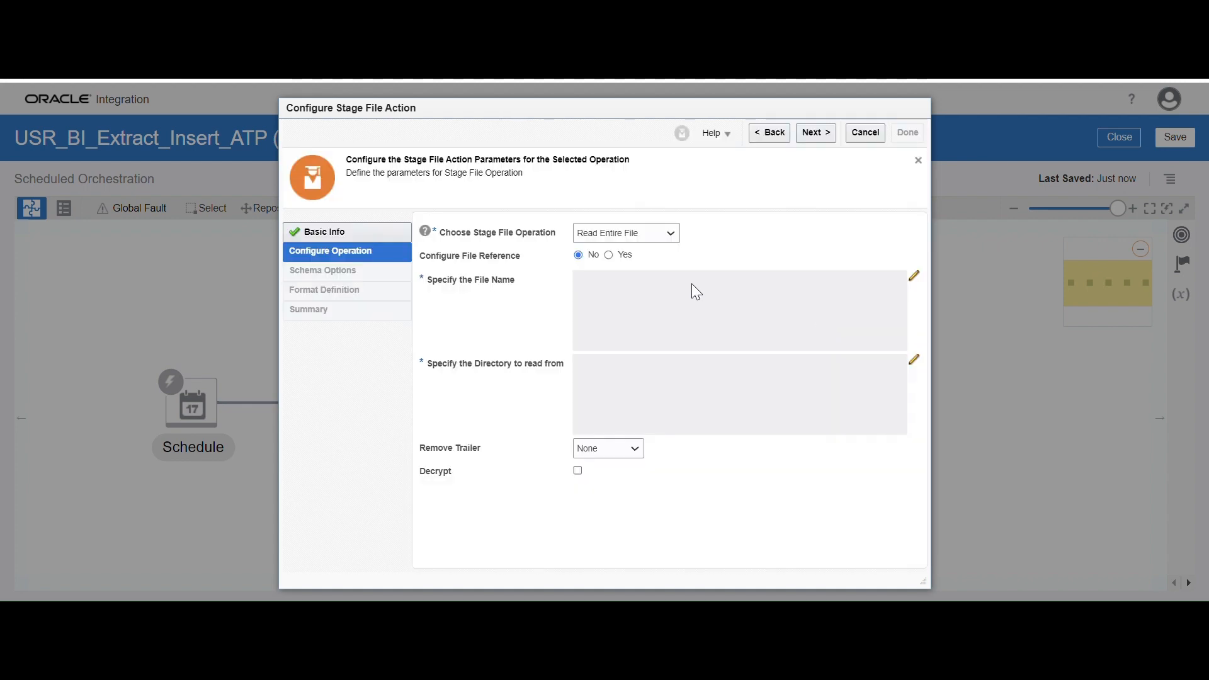
pyautogui.click(671, 232)
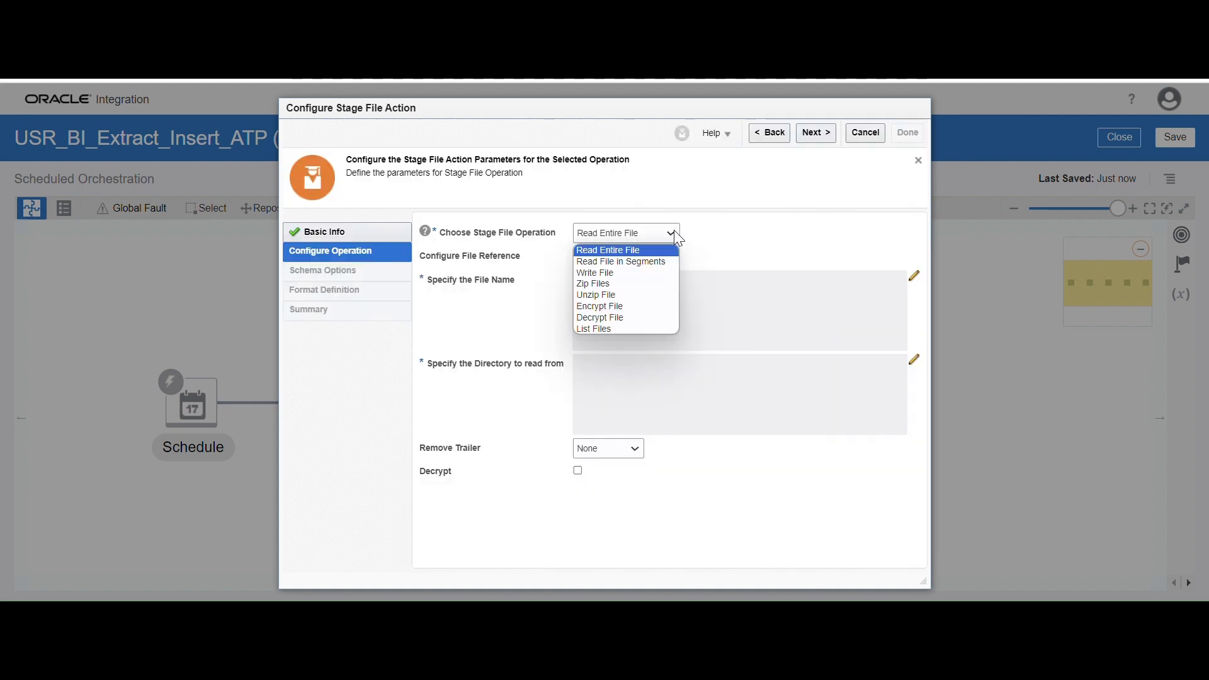
pyautogui.click(635, 275)
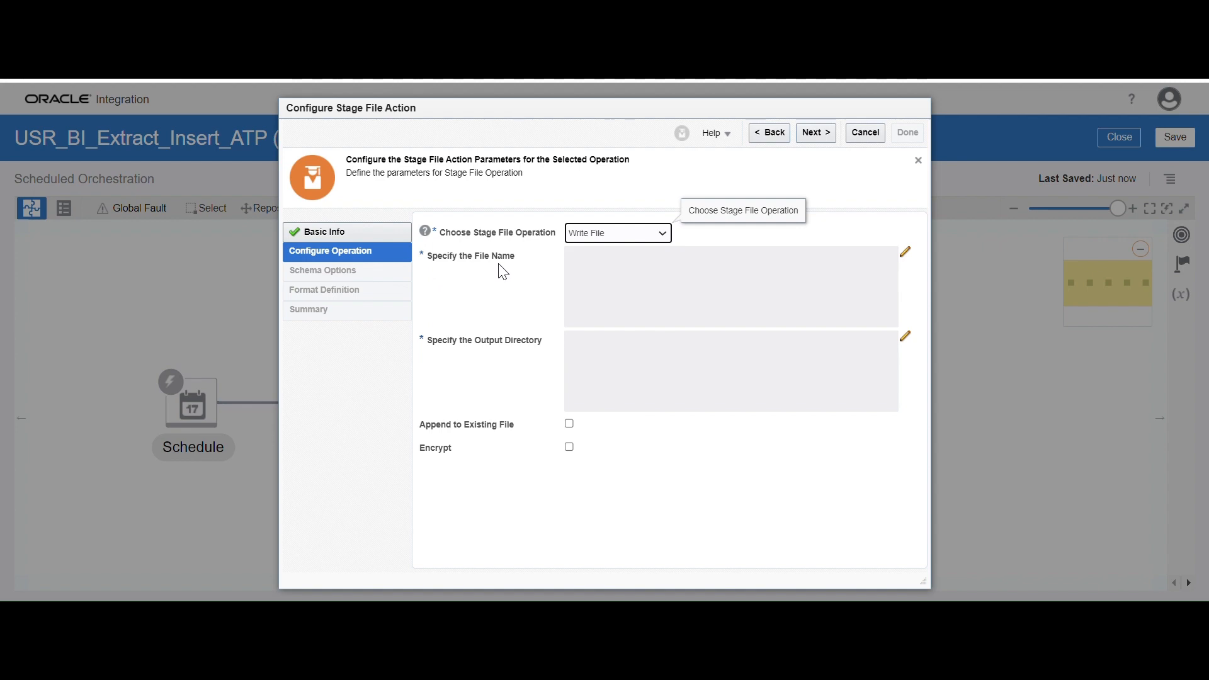
# Specify the stage file name with the expression 'SuuplierMasterData.csv' and save it
pyautogui.click(905, 252)
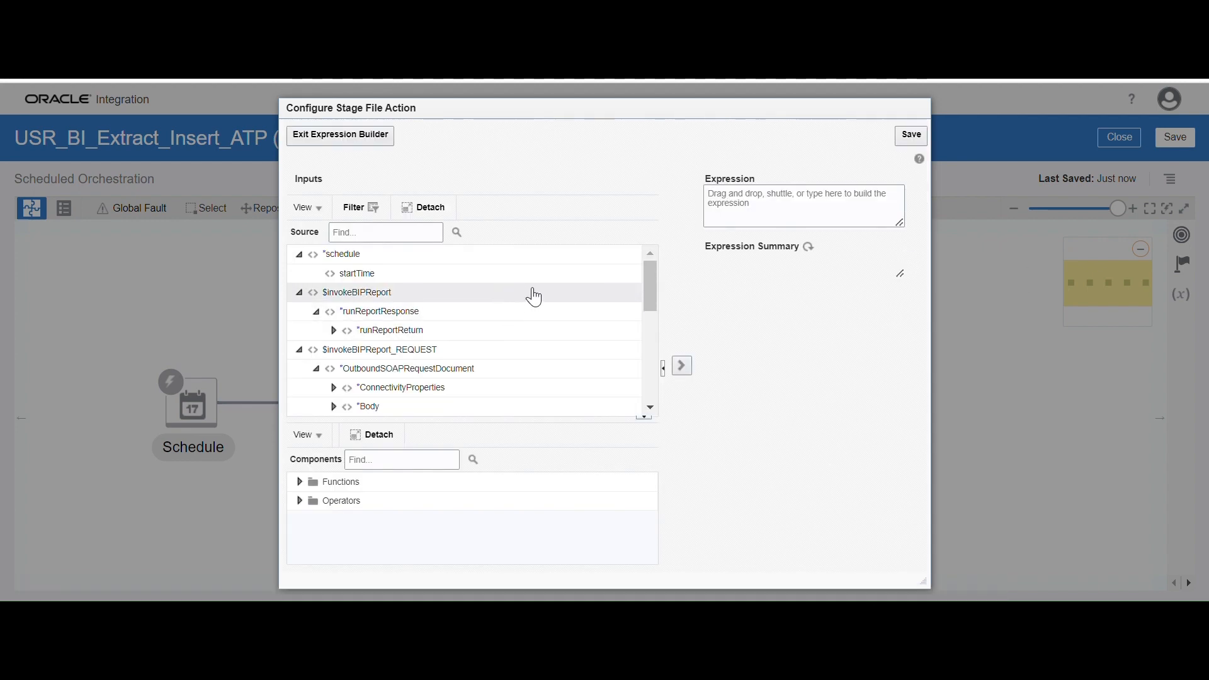
pyautogui.moveTo(649, 286); pyautogui.dragTo(656, 343)
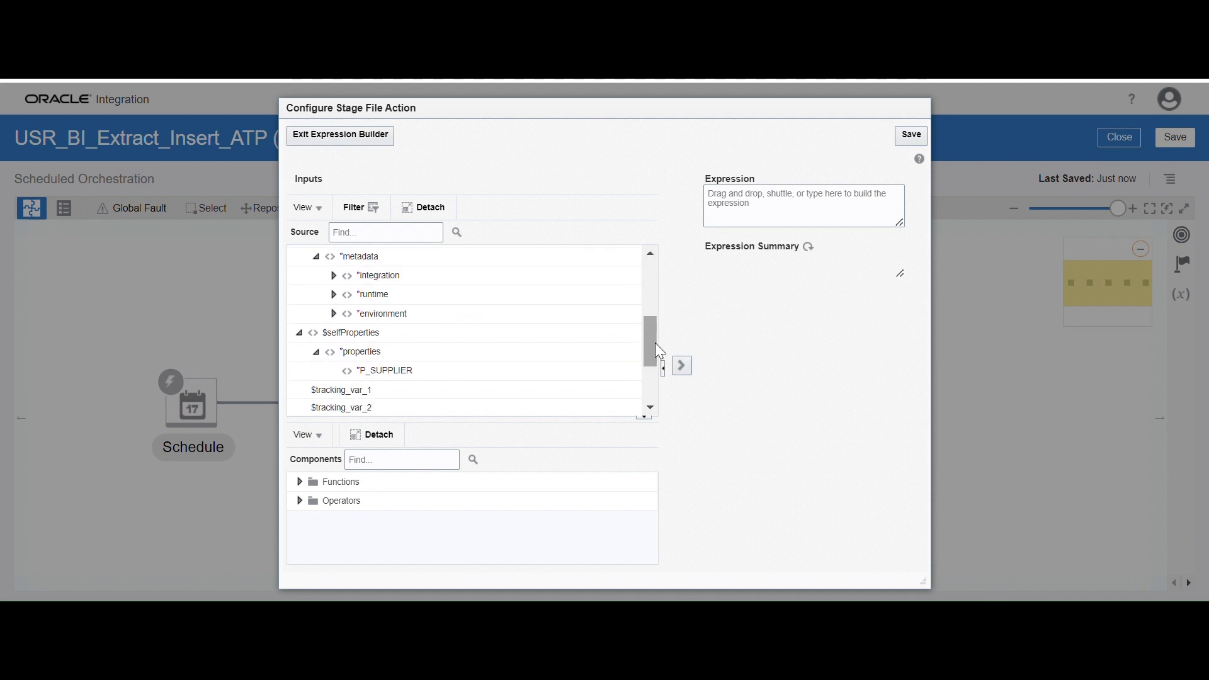
pyautogui.scroll(4, 482, 356)
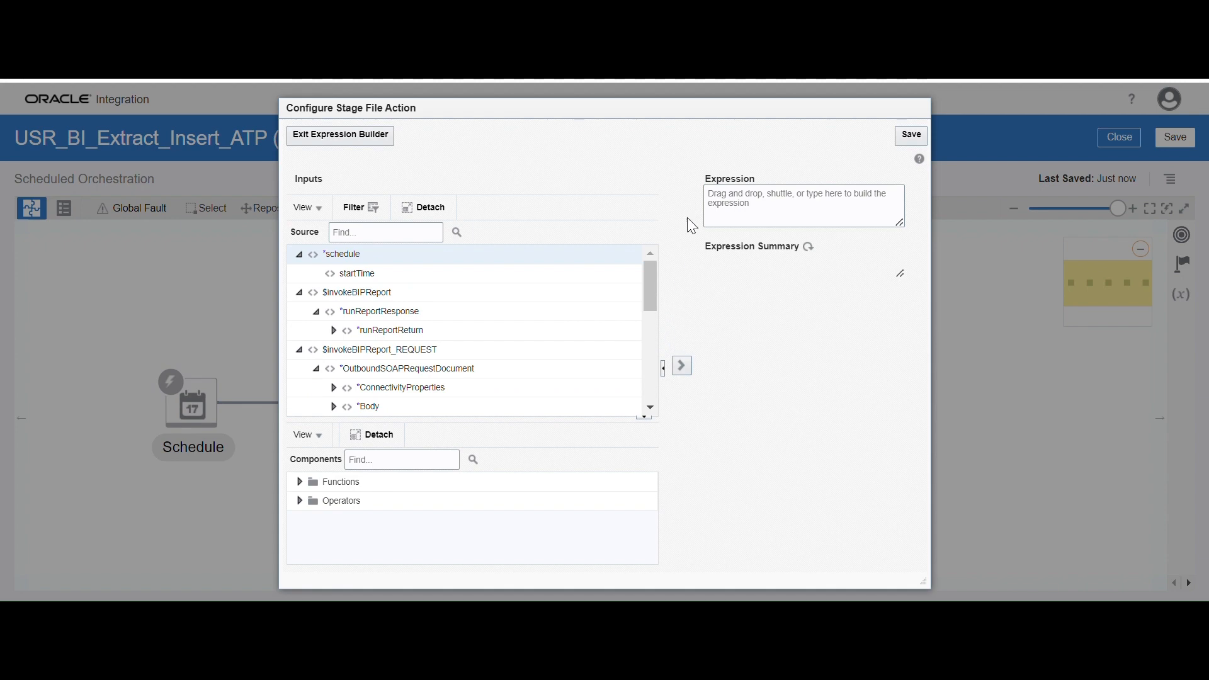
pyautogui.moveTo(667, 108); pyautogui.dragTo(634, 116)
pyautogui.click(720, 214)
pyautogui.write("'SuuplierMa")
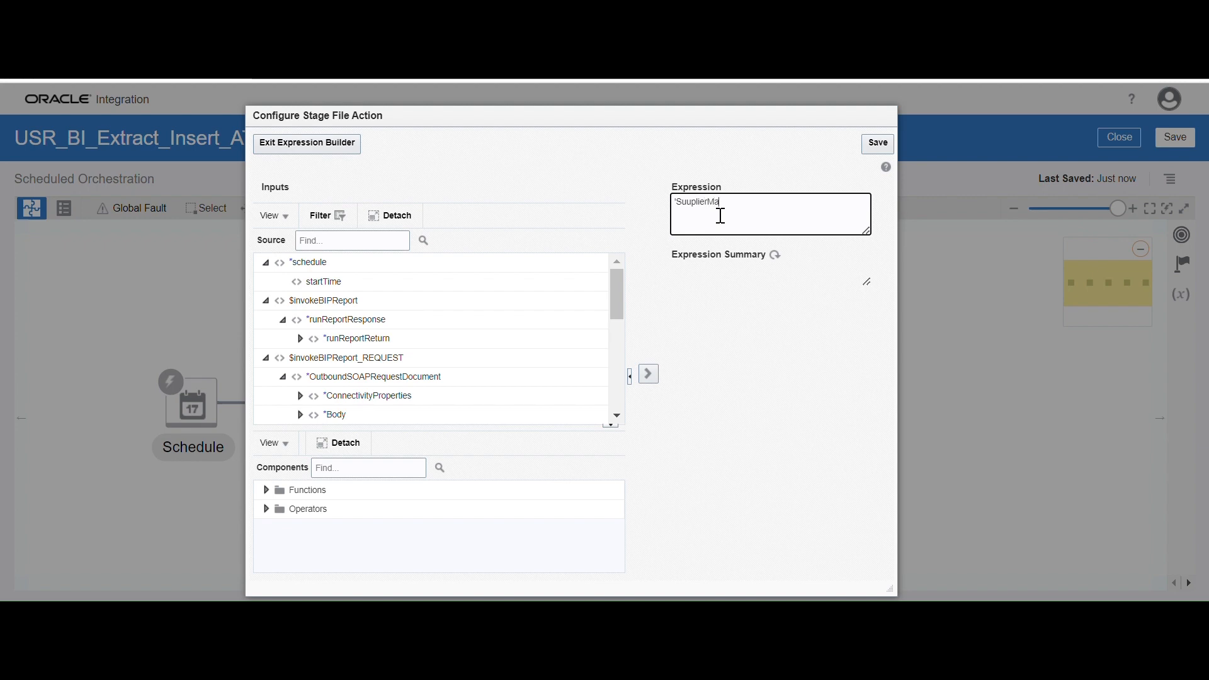
pyautogui.write('rData.csv')
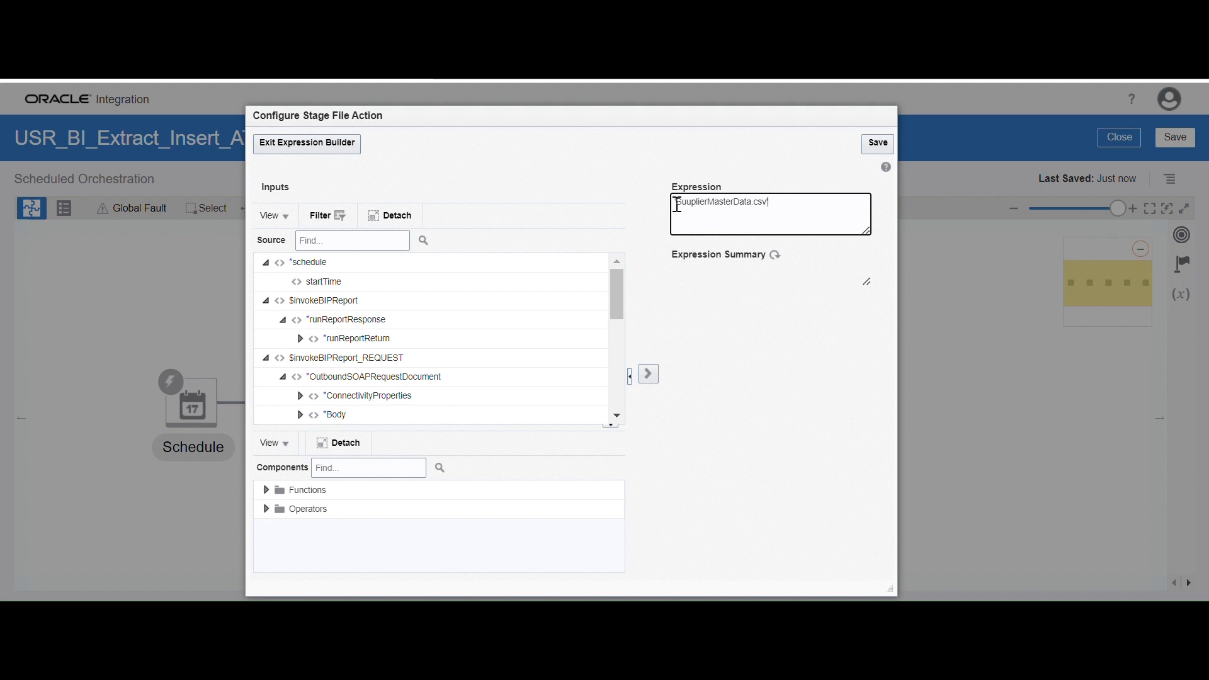
pyautogui.click(878, 142)
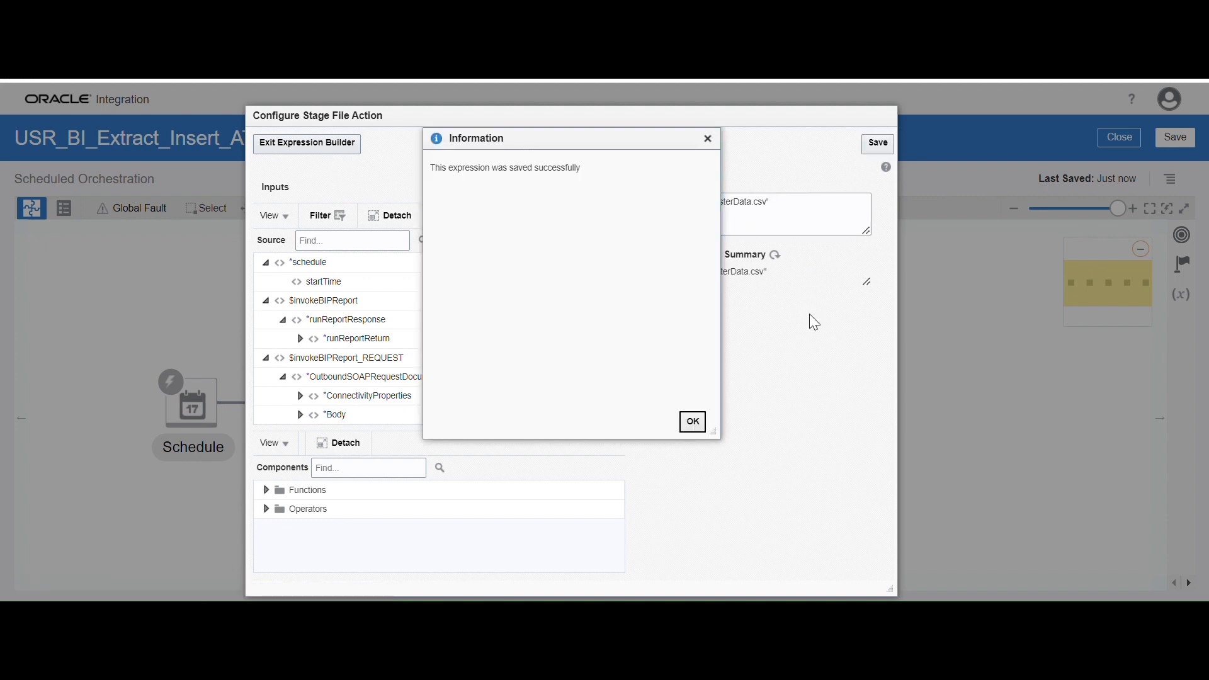
pyautogui.click(691, 430)
pyautogui.click(285, 145)
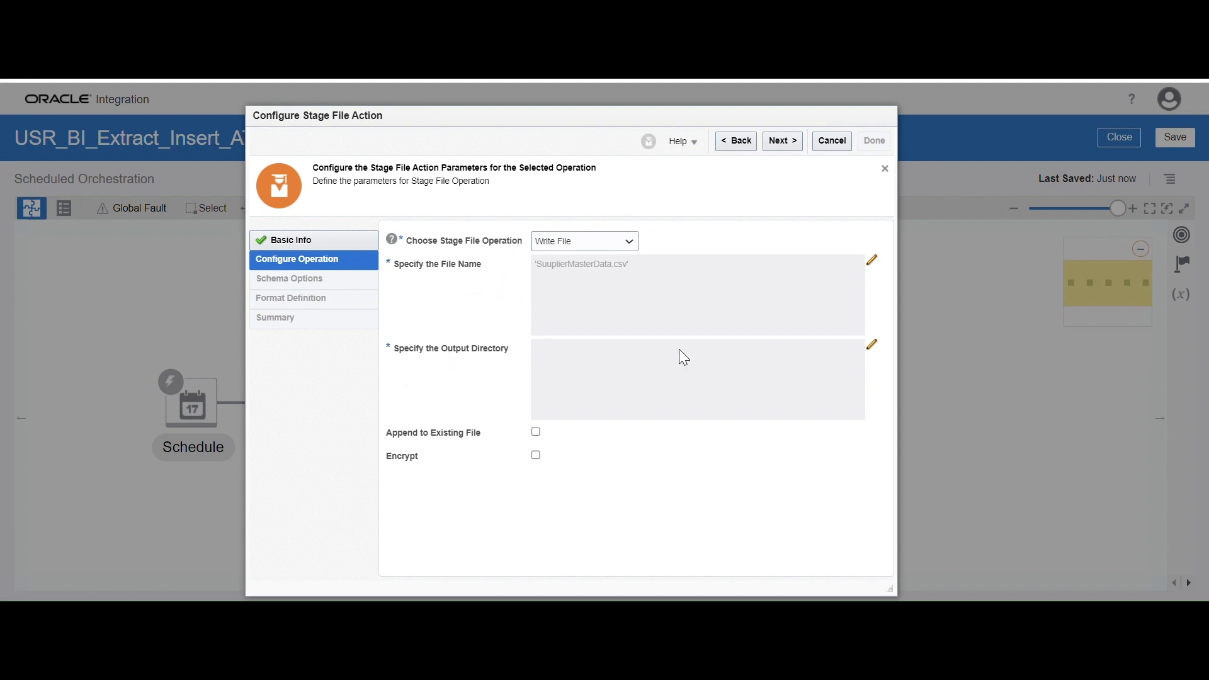
# Set the output directory expression to the $var_oic_path variable and save it
pyautogui.click(871, 346)
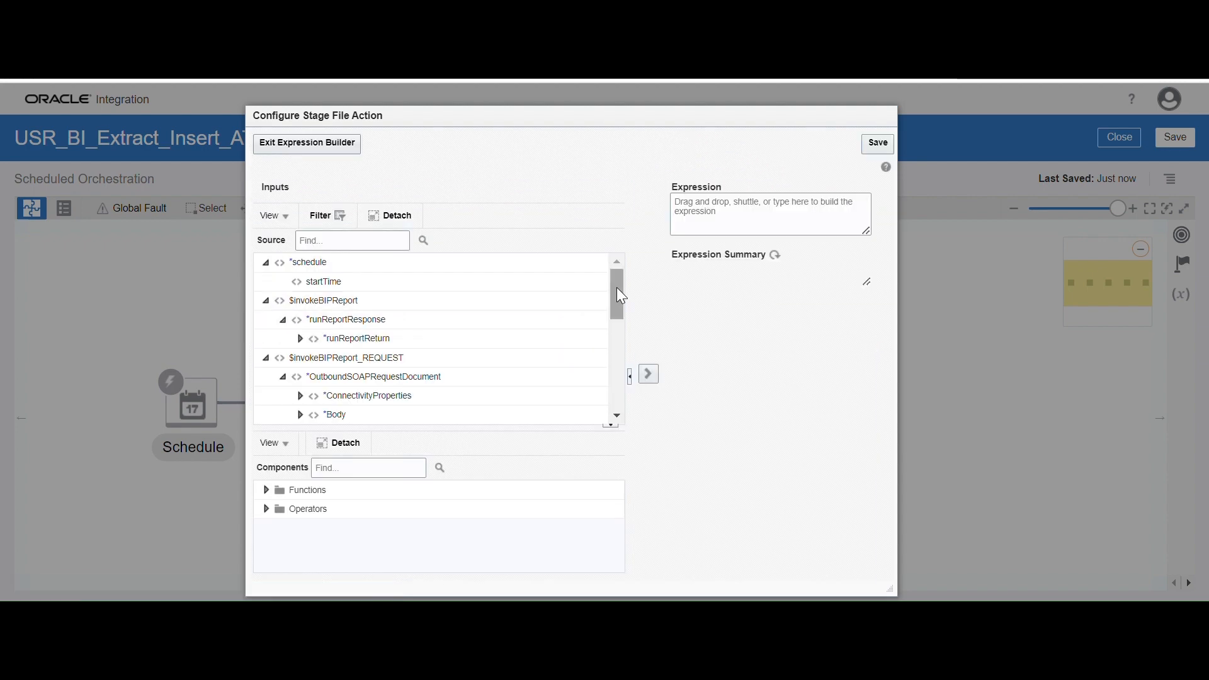
pyautogui.moveTo(617, 287); pyautogui.dragTo(617, 376)
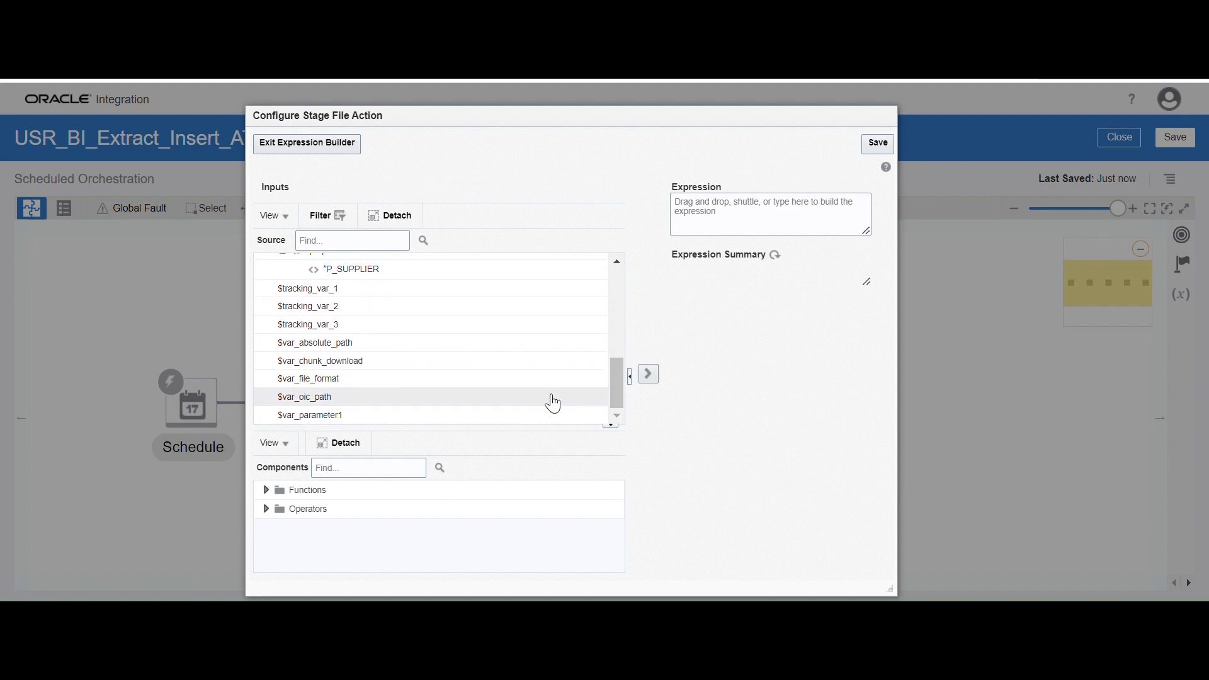
pyautogui.click(319, 397)
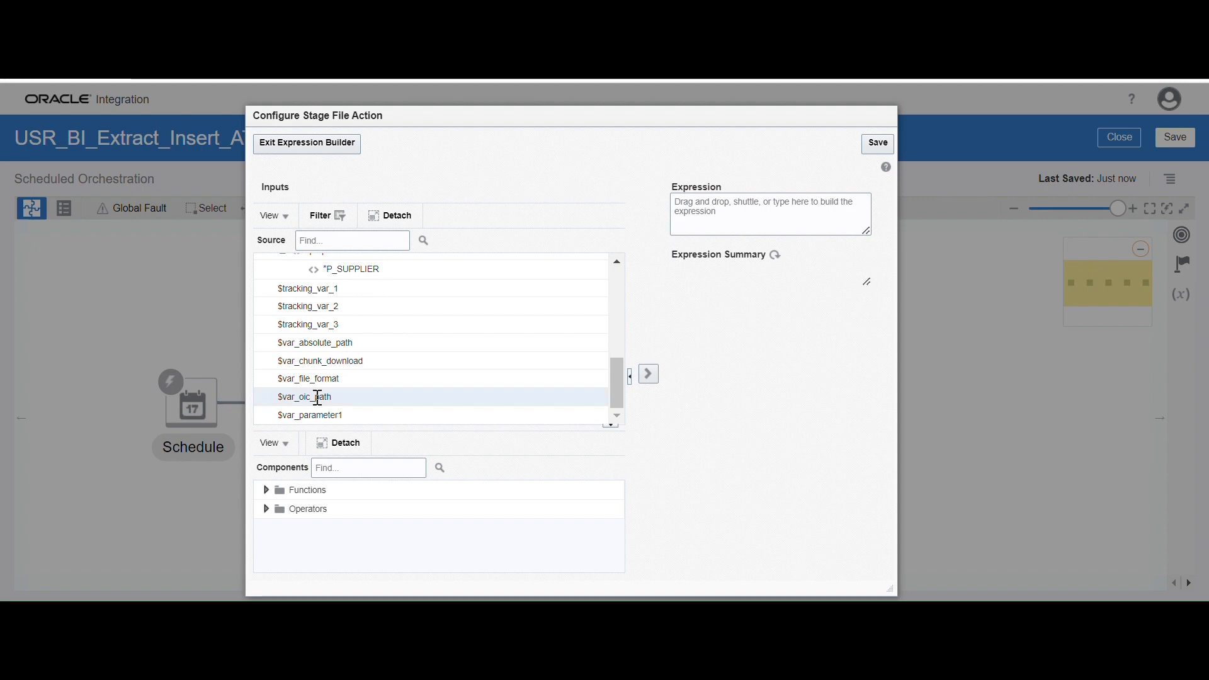
pyautogui.click(648, 374)
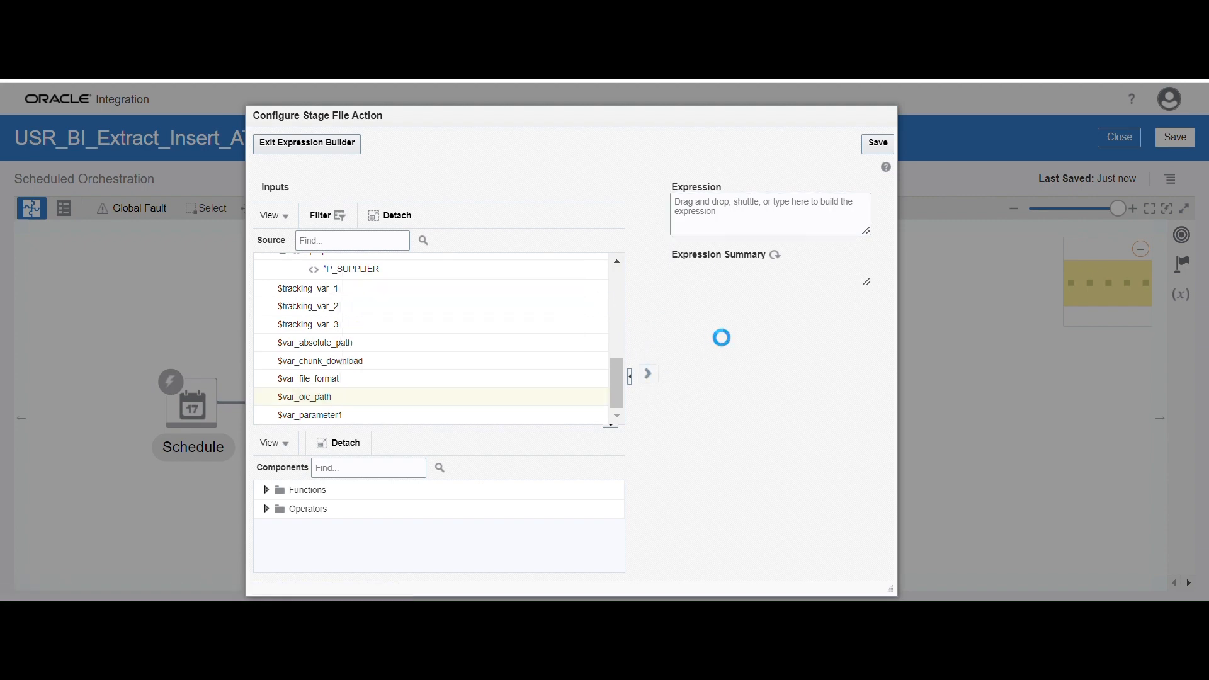
pyautogui.click(878, 143)
pyautogui.click(692, 421)
pyautogui.click(310, 145)
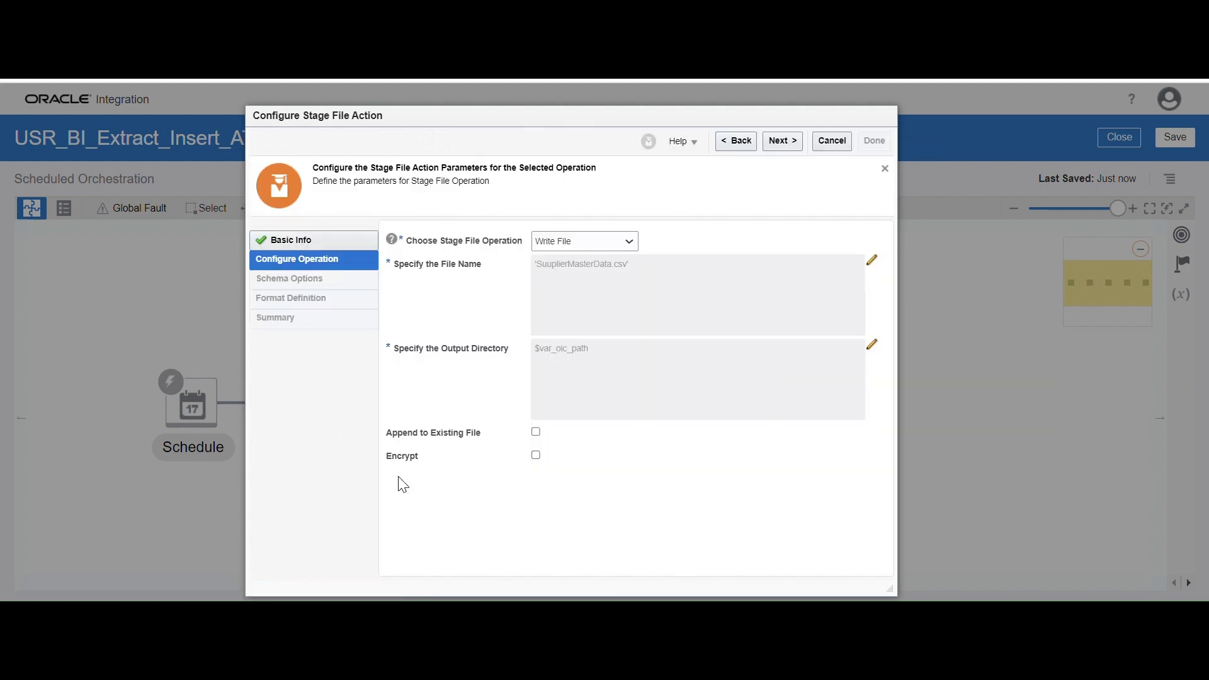
# Proceed to the schema options and choose an XML schema (XSD) document to describe the file contents
pyautogui.click(782, 141)
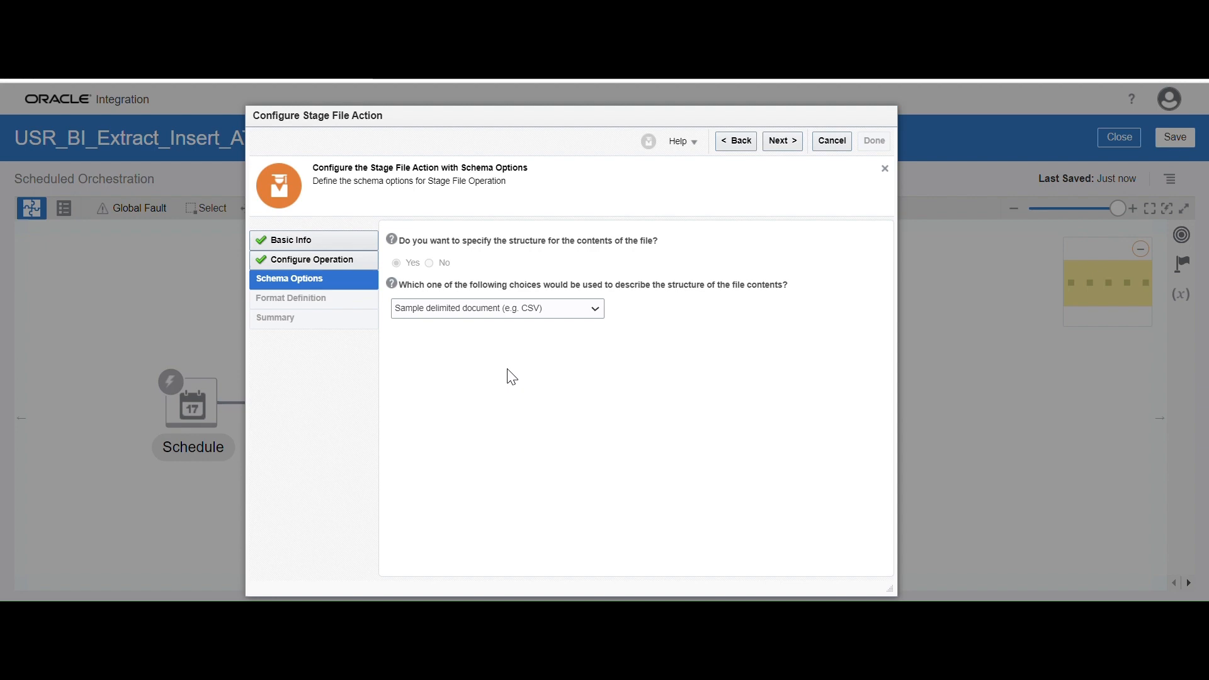
pyautogui.click(558, 311)
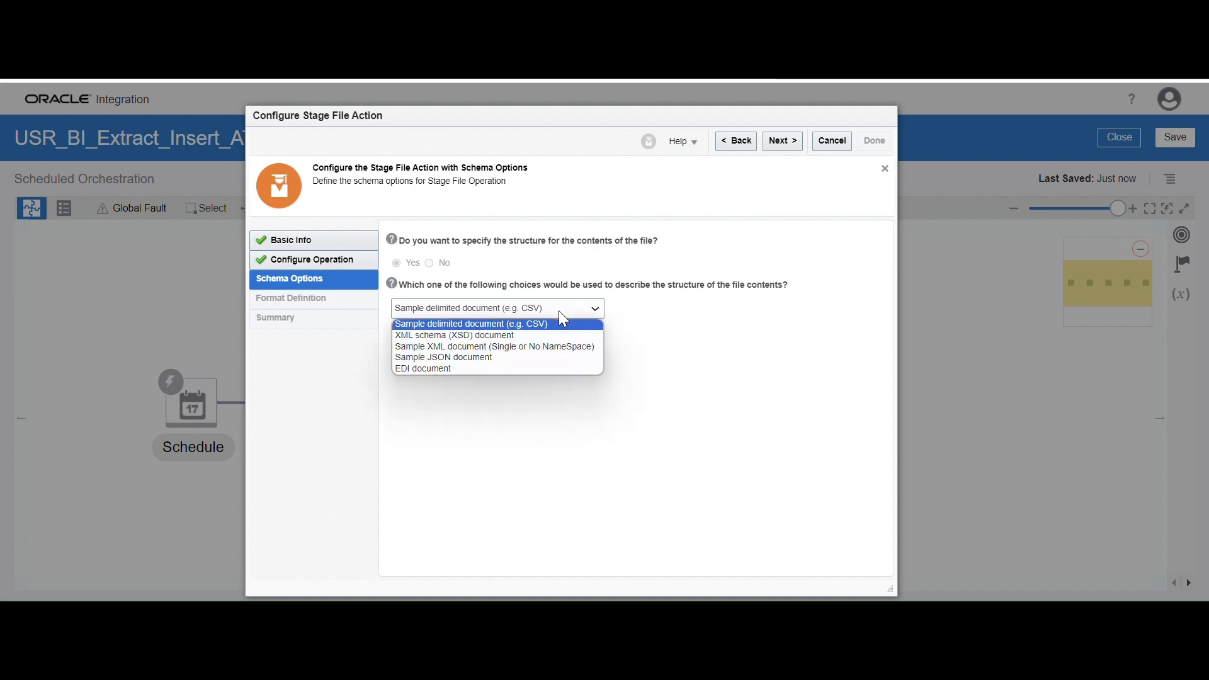
pyautogui.click(477, 336)
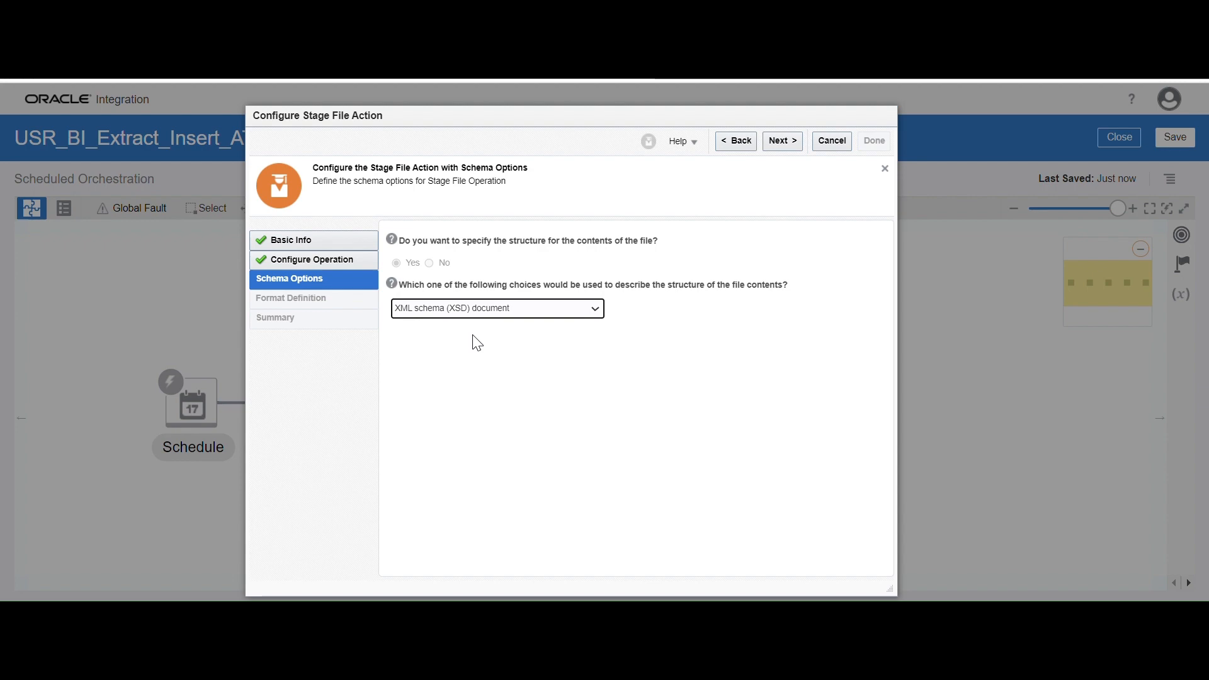
# Proceed to the format definition and load opaqueschema.xsd from the BI Report folder as the file structure
pyautogui.click(784, 142)
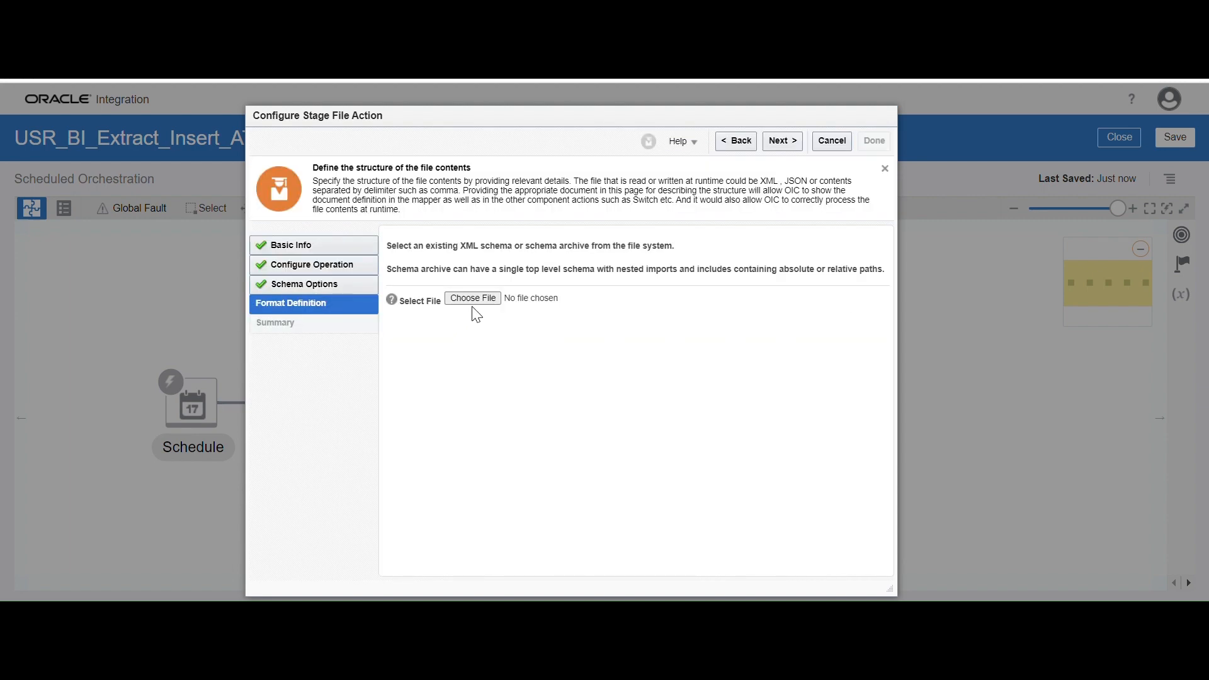
pyautogui.click(478, 304)
pyautogui.click(470, 301)
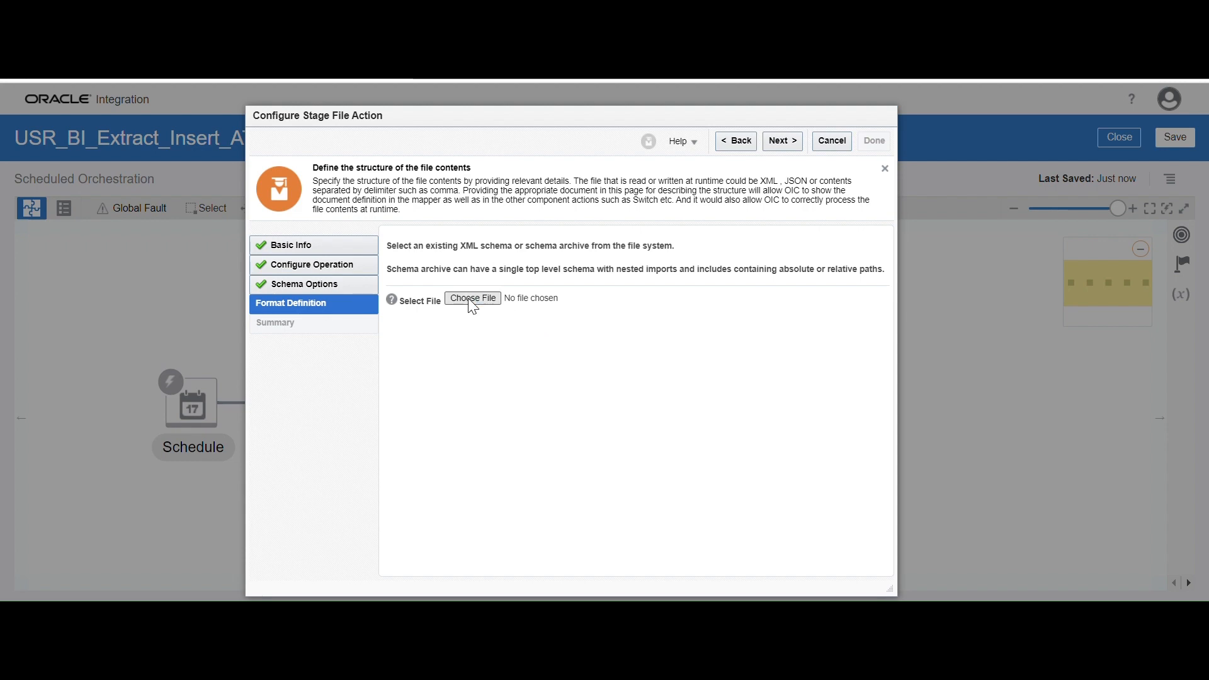
pyautogui.click(592, 136)
pyautogui.write('C:\\Users\\FSFS\\Desktop\\ICS Preparation\\Projects\\BI Report')
pyautogui.press('Return')
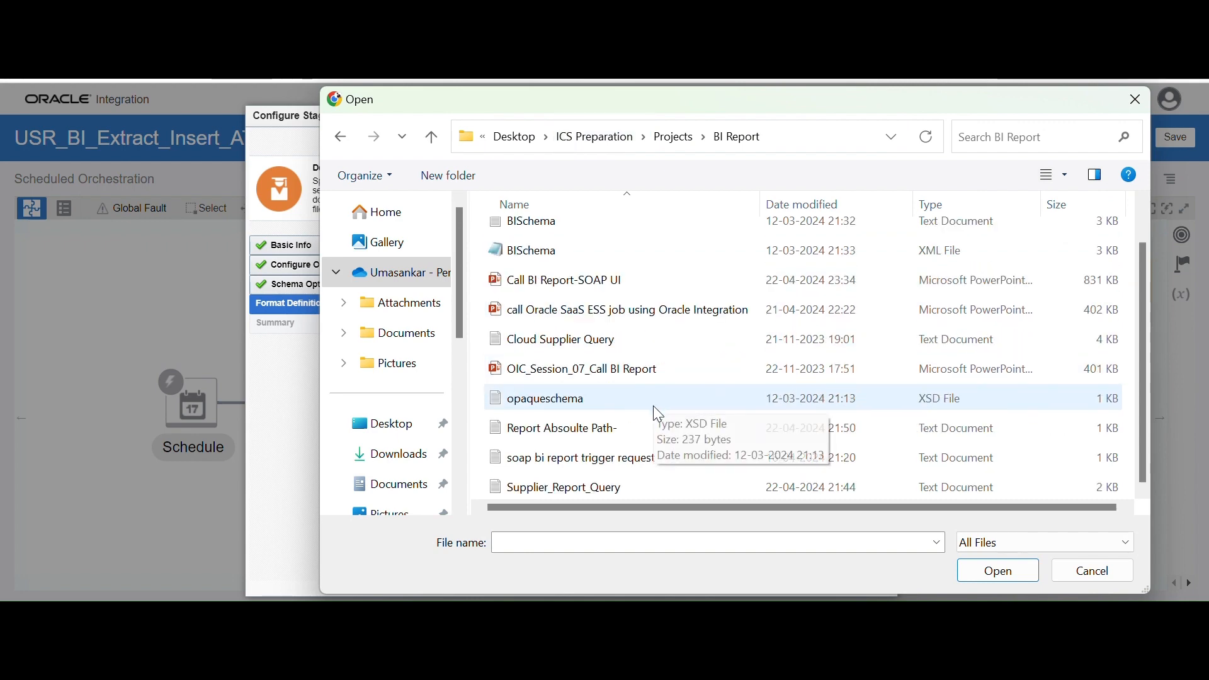
pyautogui.doubleClick(569, 404)
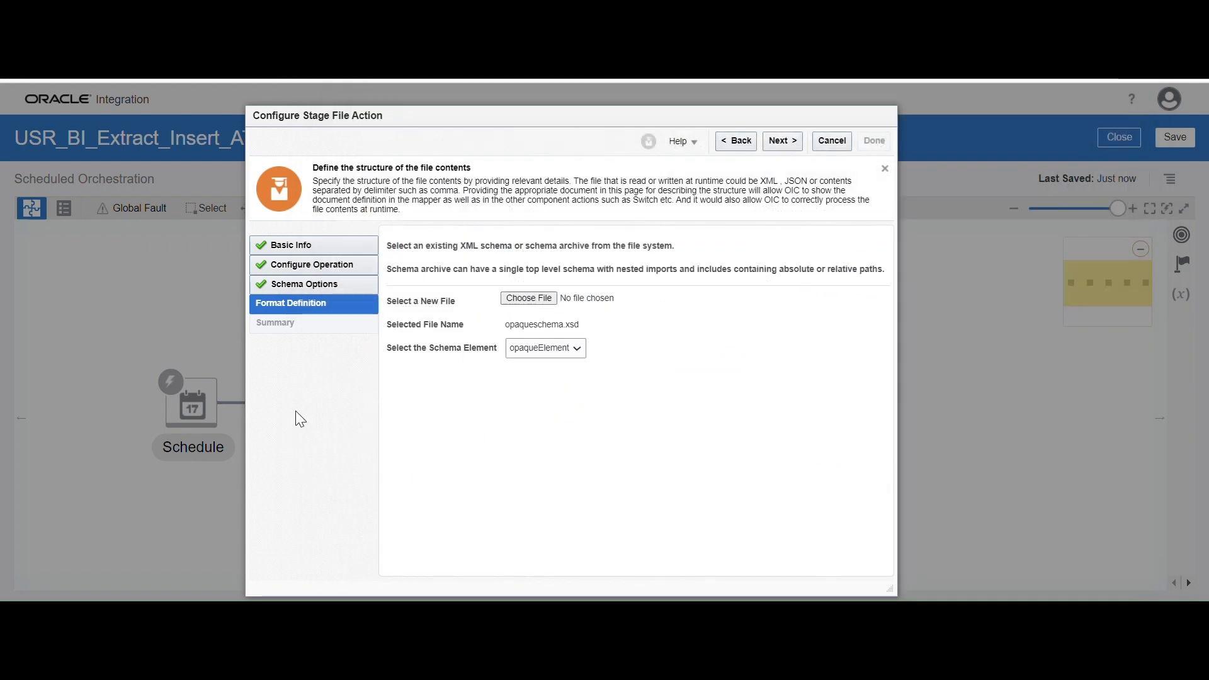
# Finish the stageWrite configuration and save the integration
pyautogui.click(770, 141)
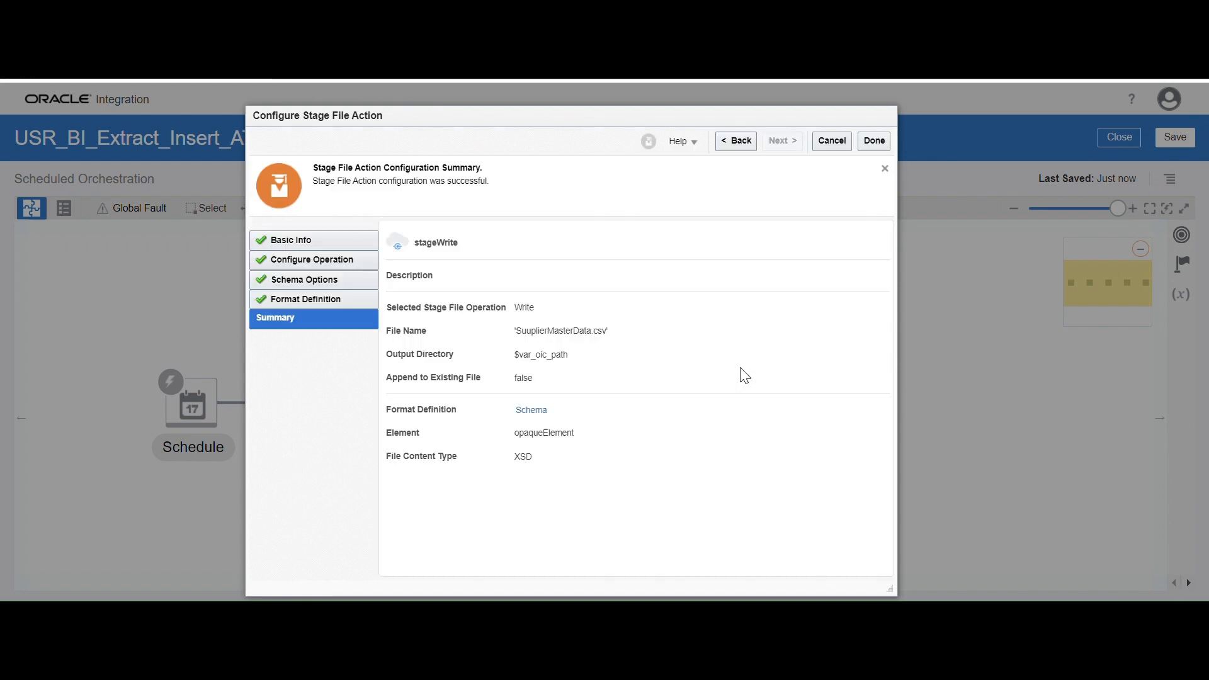
pyautogui.click(873, 141)
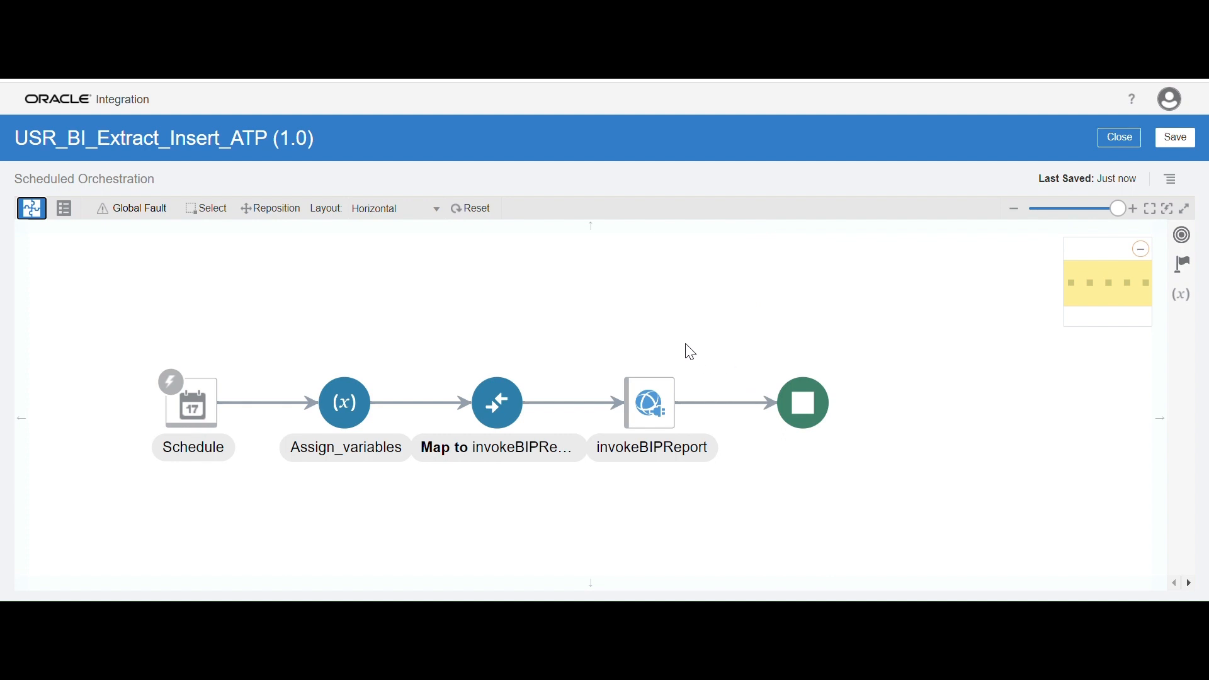
pyautogui.moveTo(717, 341); pyautogui.dragTo(588, 342)
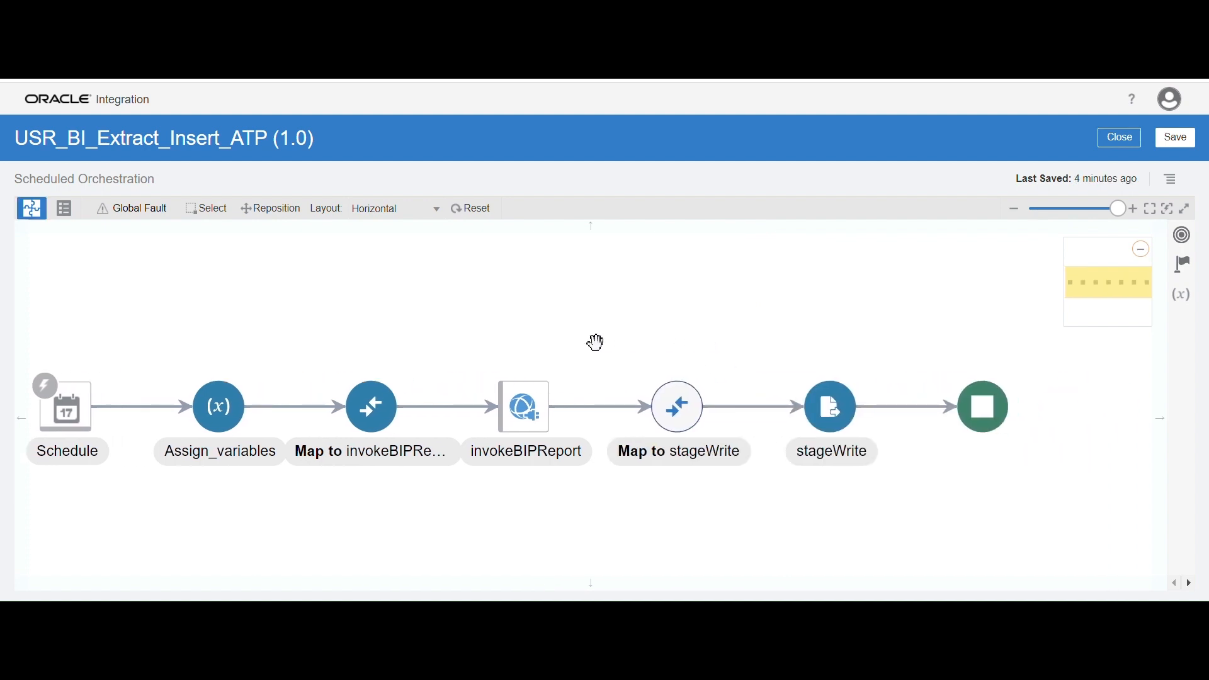
pyautogui.click(1174, 144)
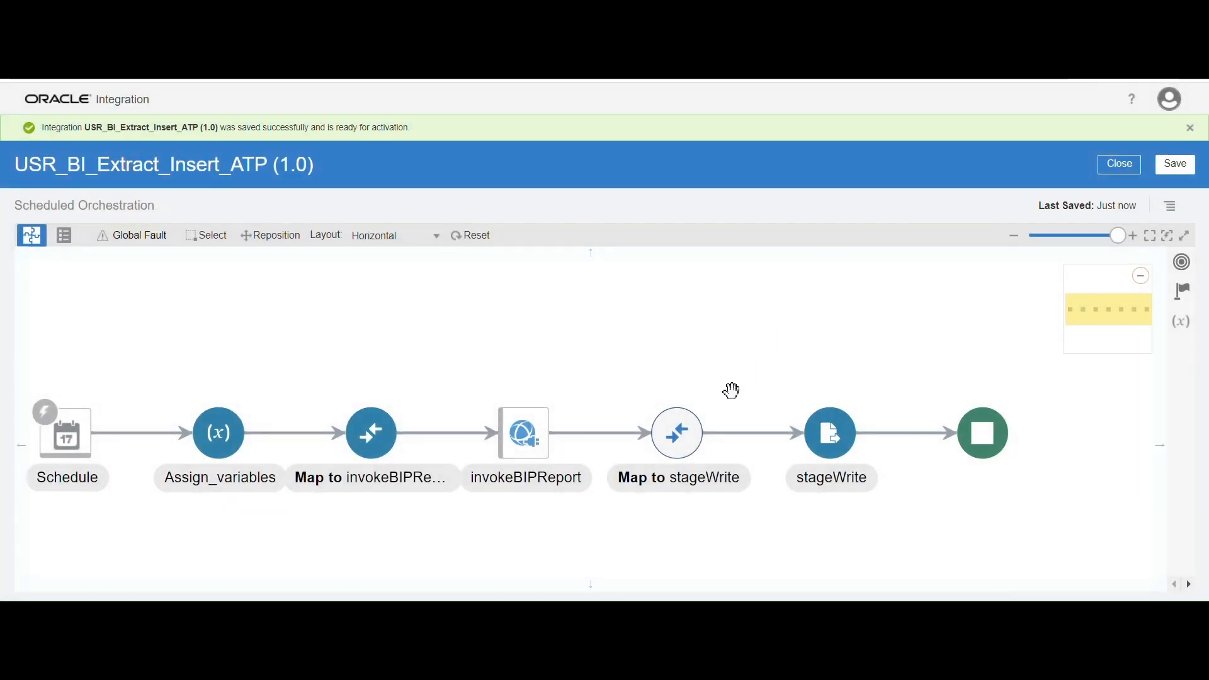
# Edit the Map to stageWrite mapping, map reportBytes from the invokeBIPReport response to opaqueElement, and validate it
pyautogui.click(689, 443)
pyautogui.click(884, 395)
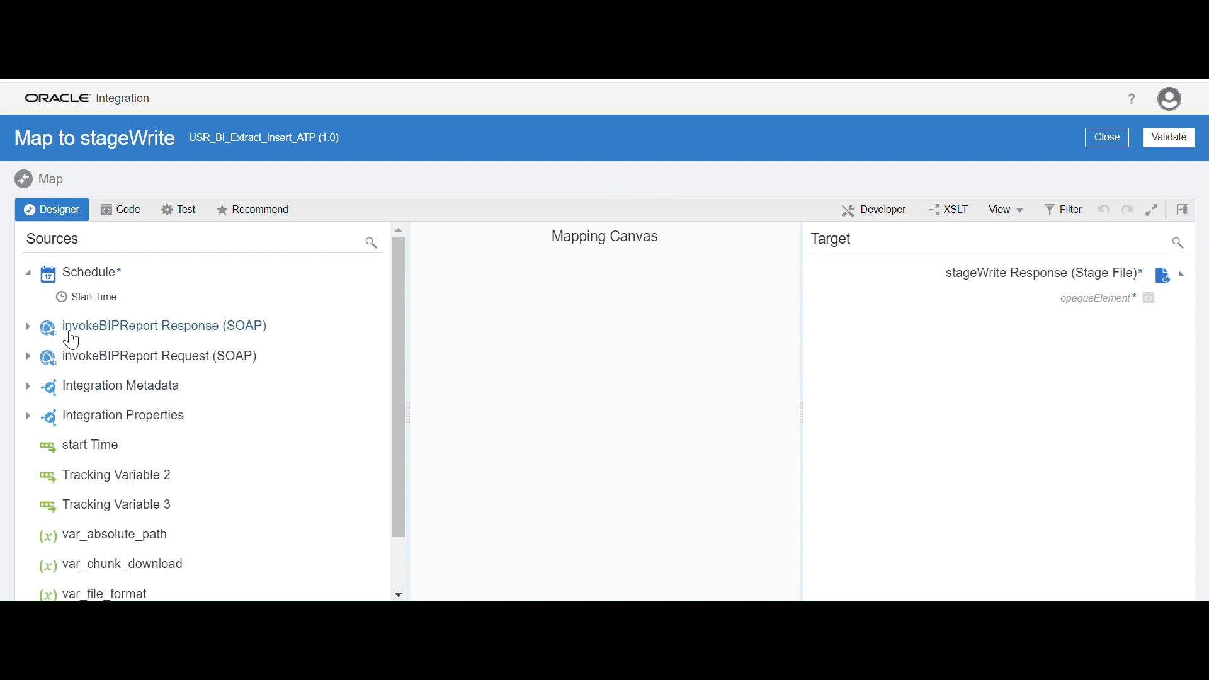
pyautogui.click(28, 327)
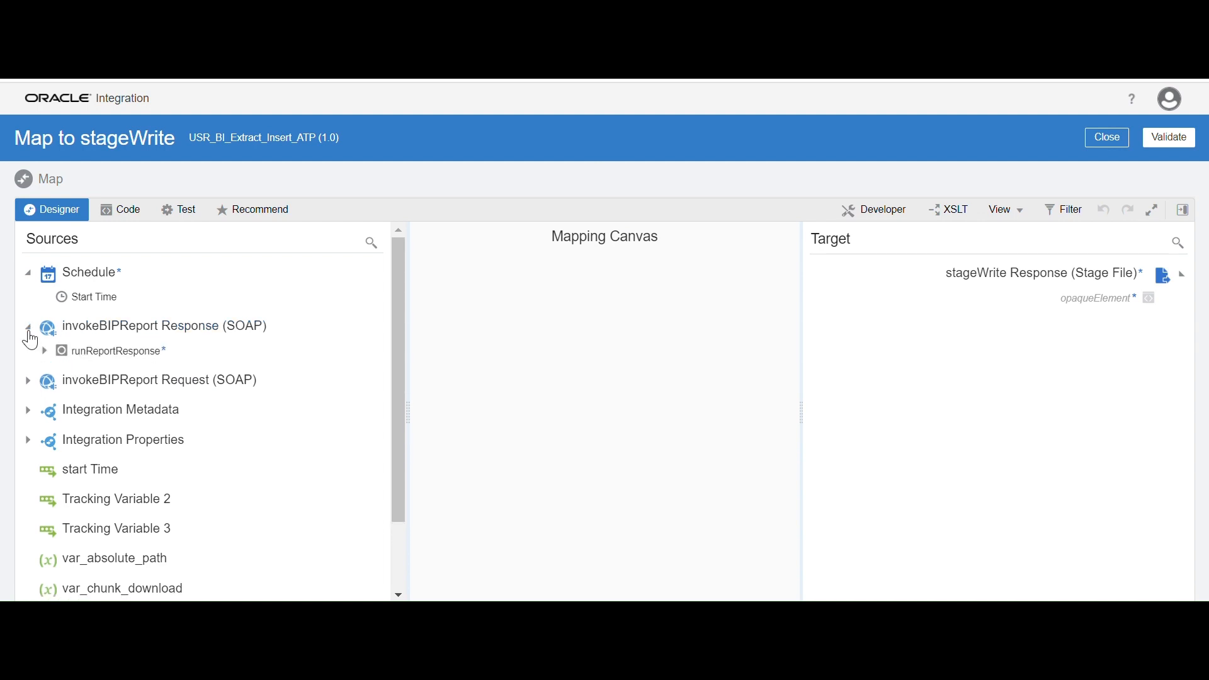
pyautogui.click(44, 352)
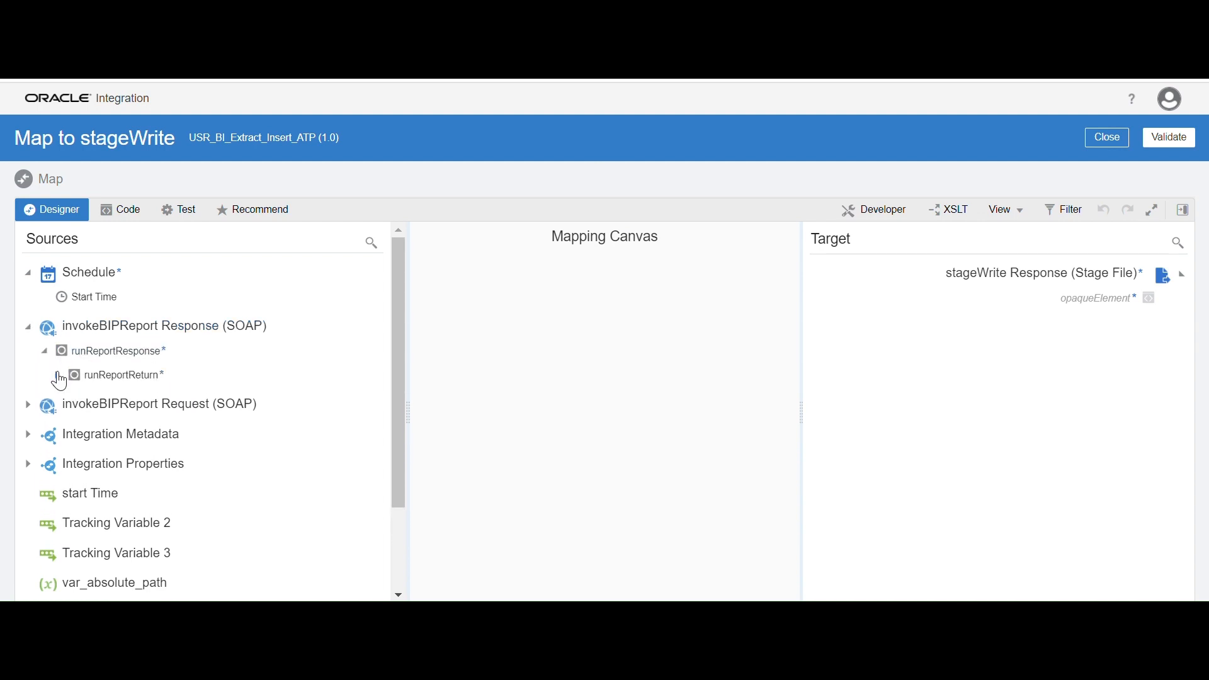
pyautogui.click(58, 376)
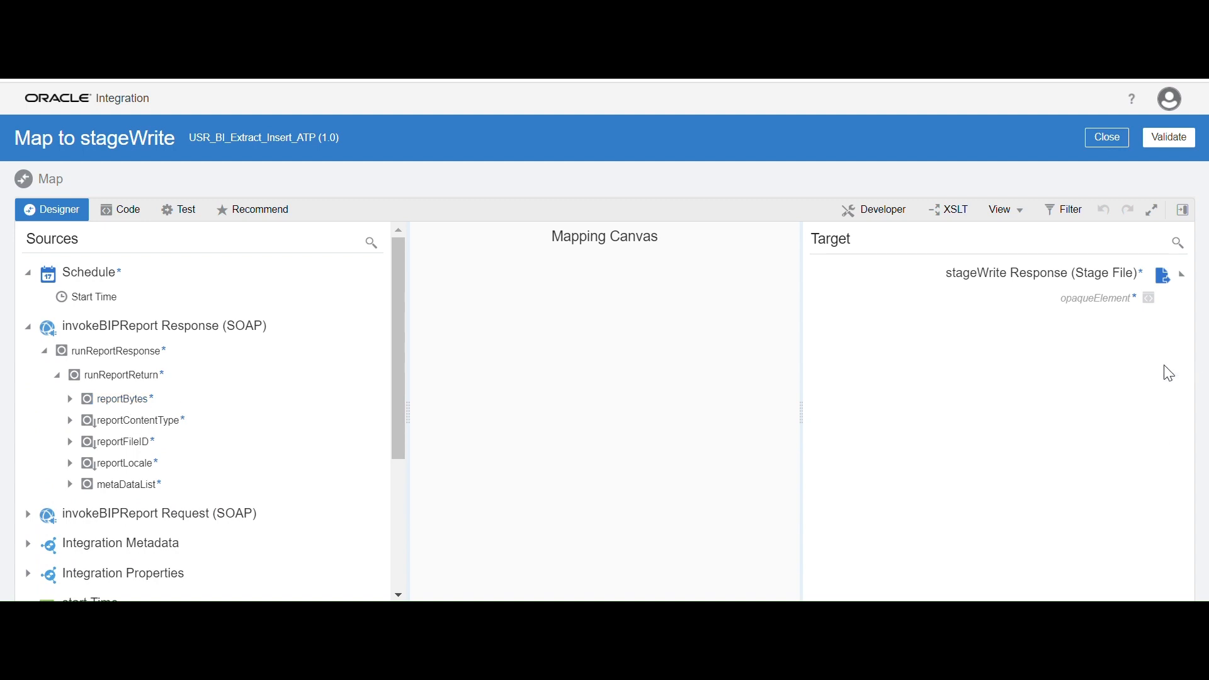
pyautogui.moveTo(144, 408); pyautogui.dragTo(1068, 306)
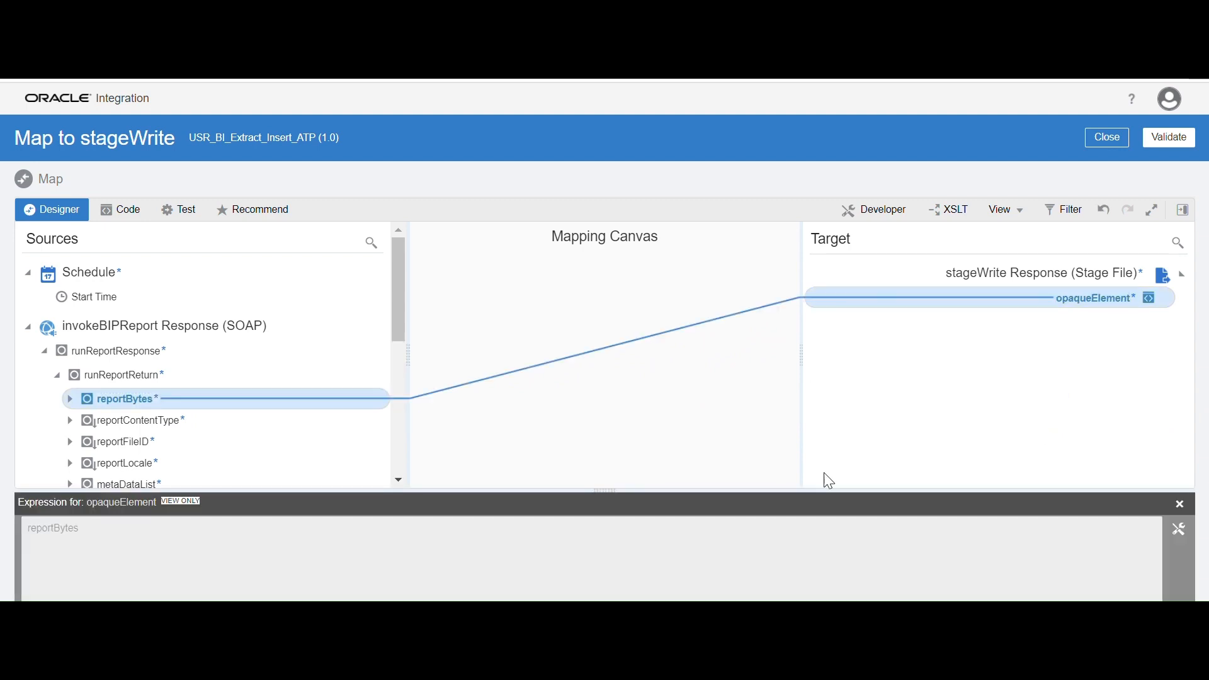
pyautogui.click(1180, 504)
pyautogui.click(1177, 146)
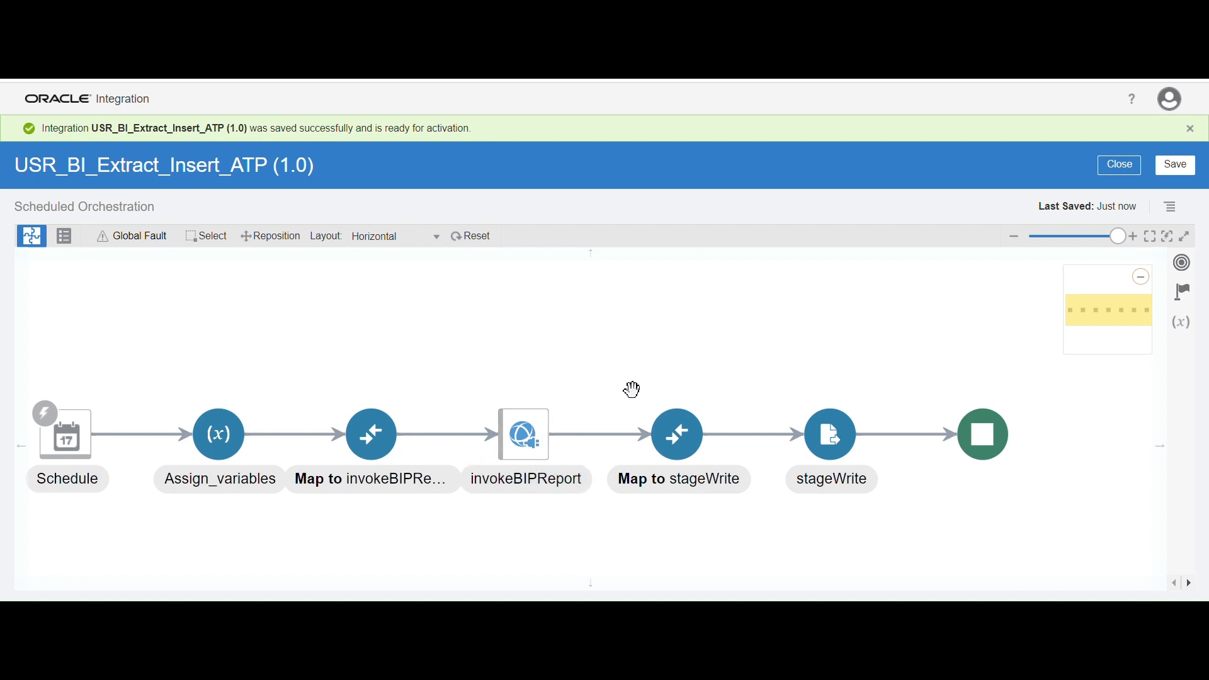
# Add another Stage File action between stageWrite and the end of the flow
pyautogui.moveTo(770, 426)
pyautogui.moveTo(863, 329); pyautogui.dragTo(861, 318)
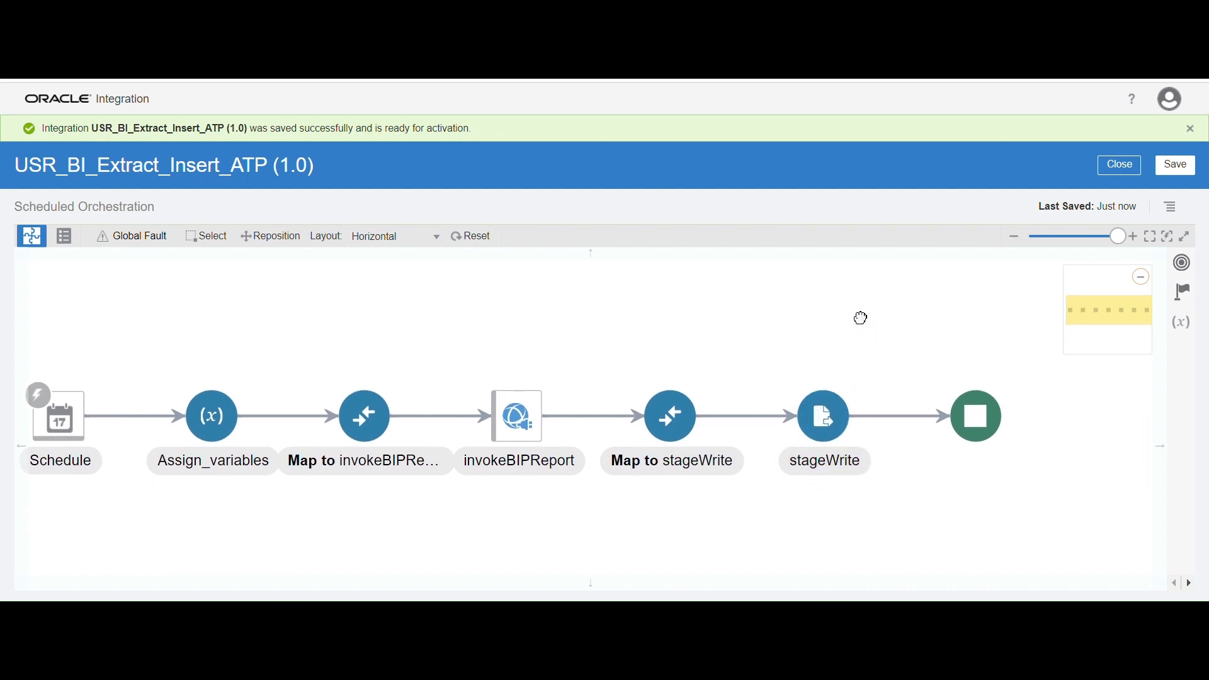
pyautogui.click(1192, 300)
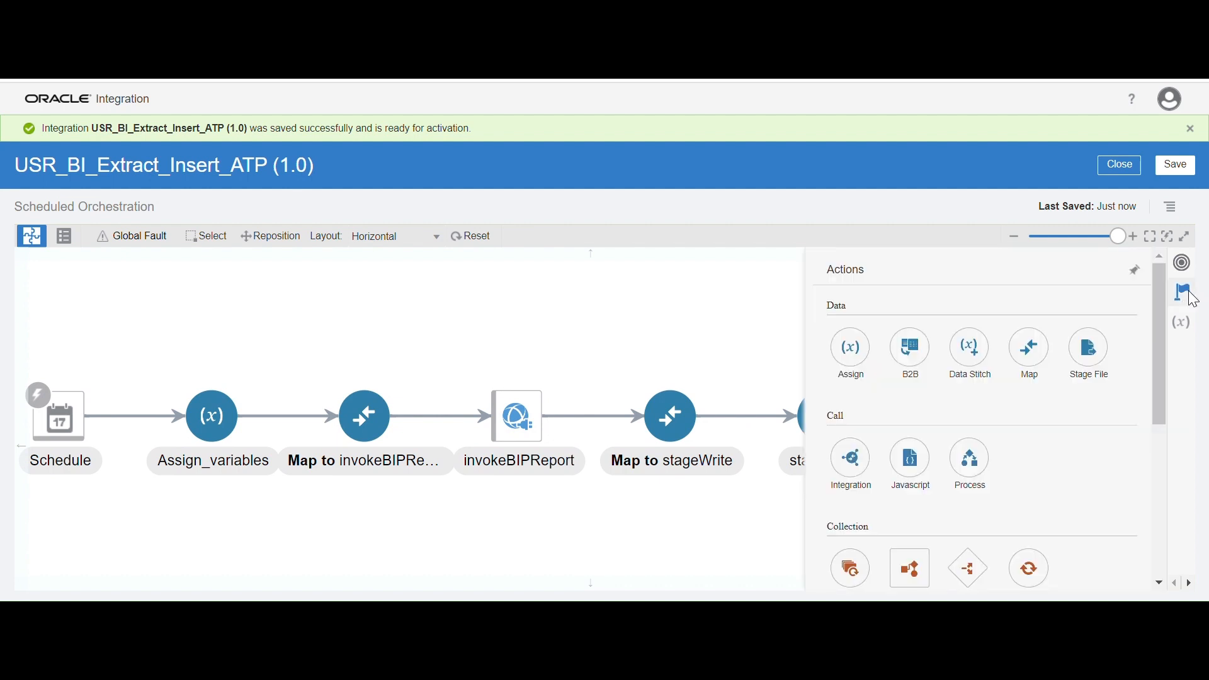
pyautogui.moveTo(1090, 350); pyautogui.dragTo(875, 401)
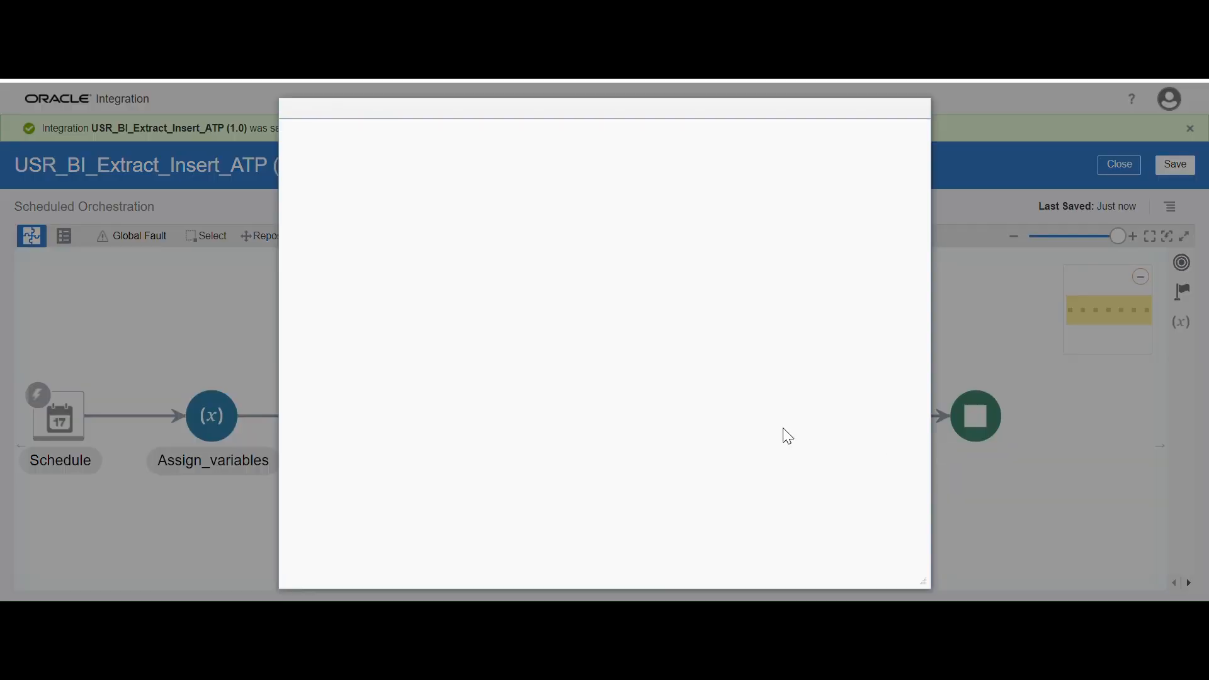
# Name the second stage file action readStageFile
pyautogui.click(484, 253)
pyautogui.write('st')
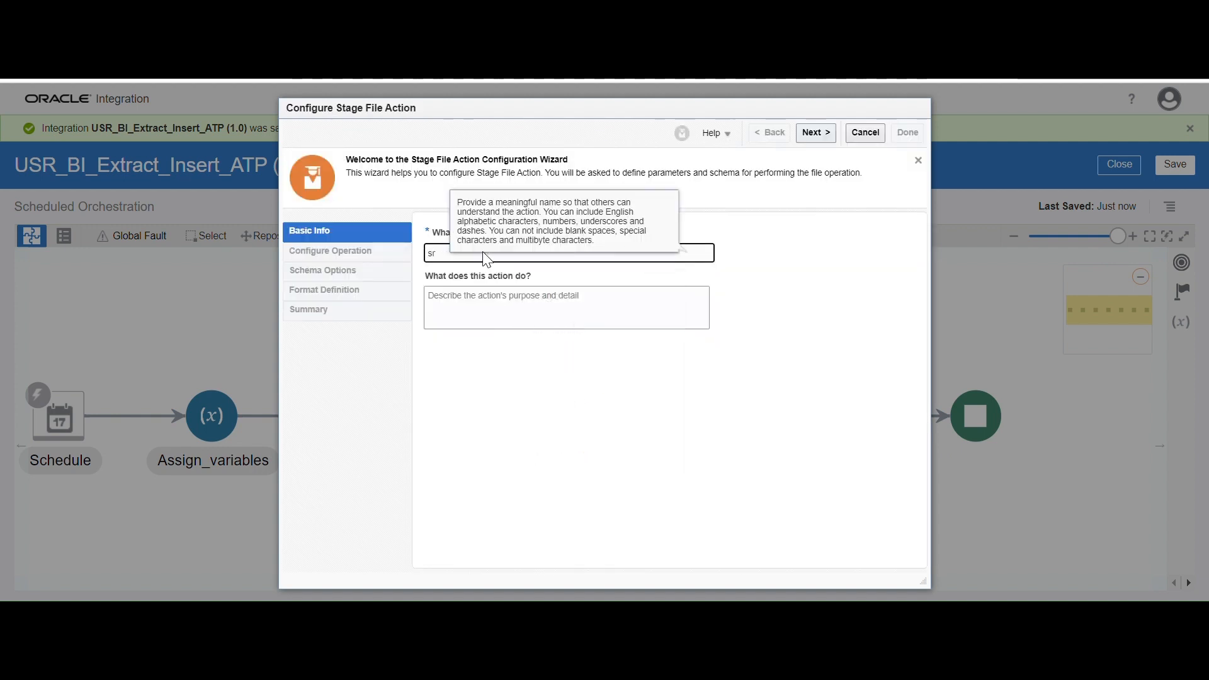
pyautogui.press('BackSpace')
pyautogui.press('BackSpace')
pyautogui.write('re')
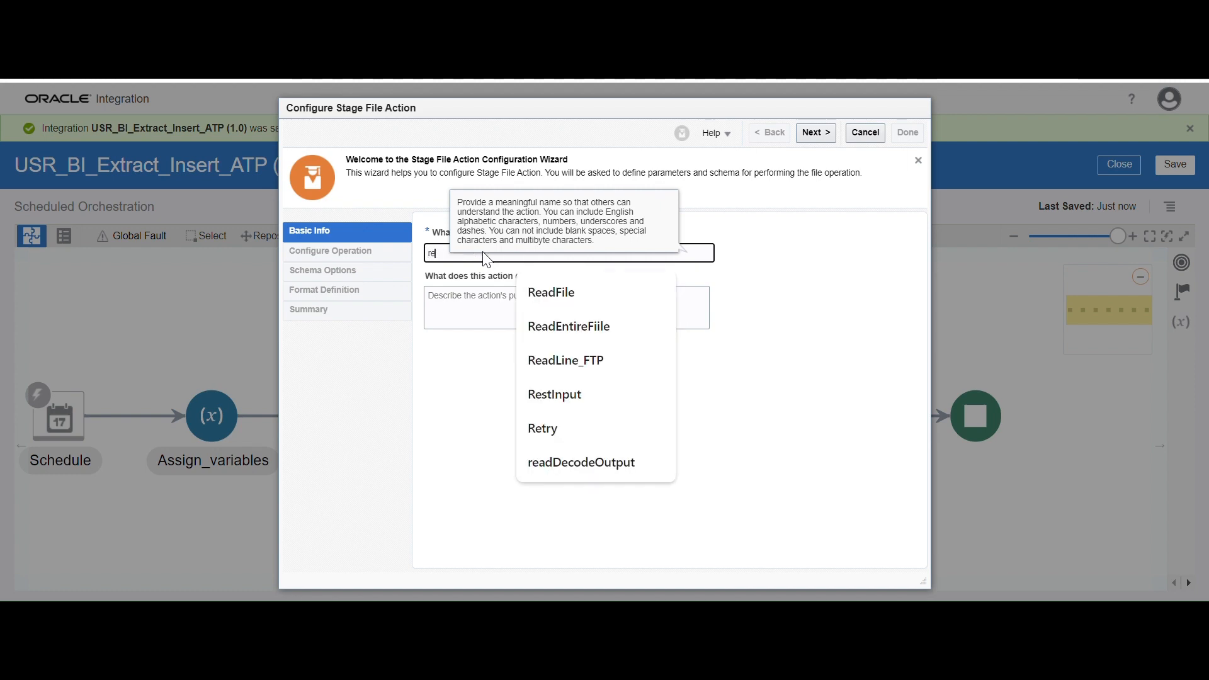
pyautogui.write('adStageFile')
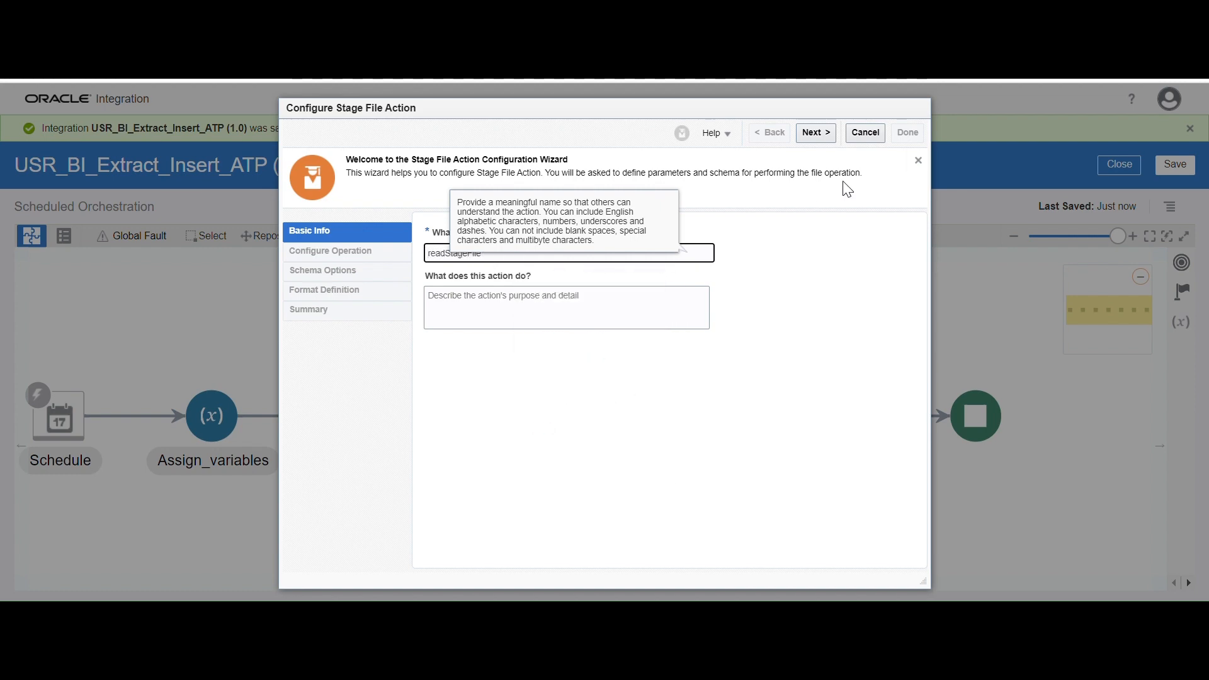
# Set the readStageFile operation to Read Entire File
pyautogui.click(827, 137)
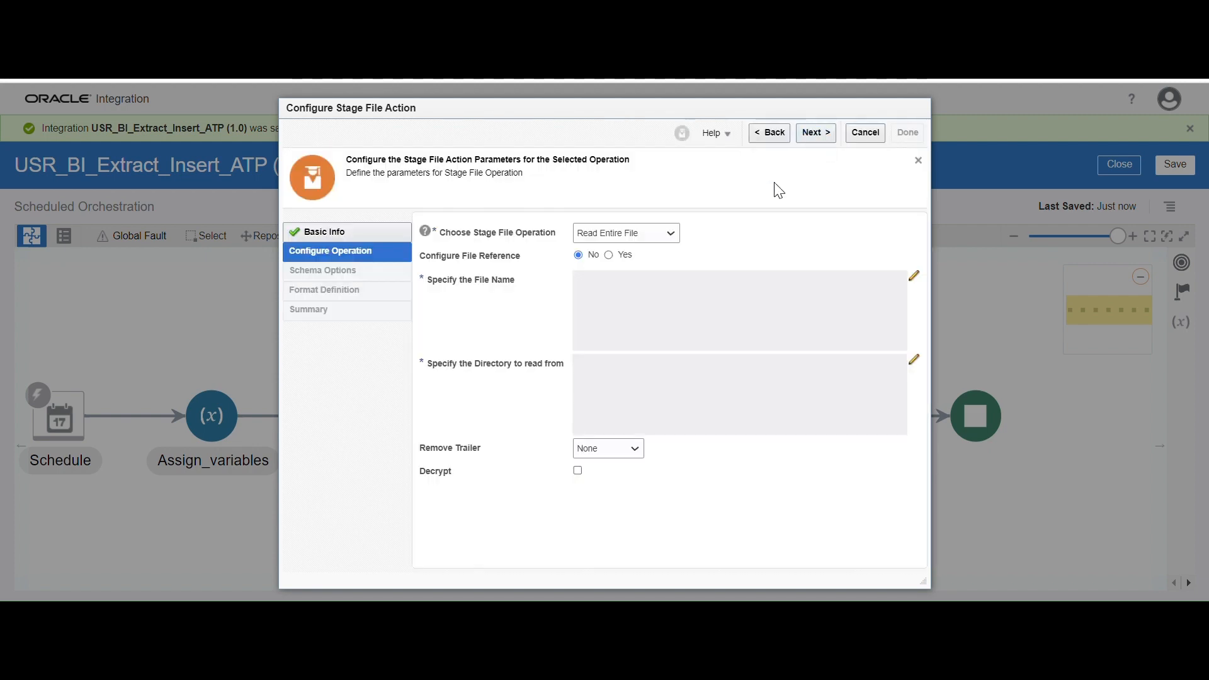
pyautogui.click(673, 233)
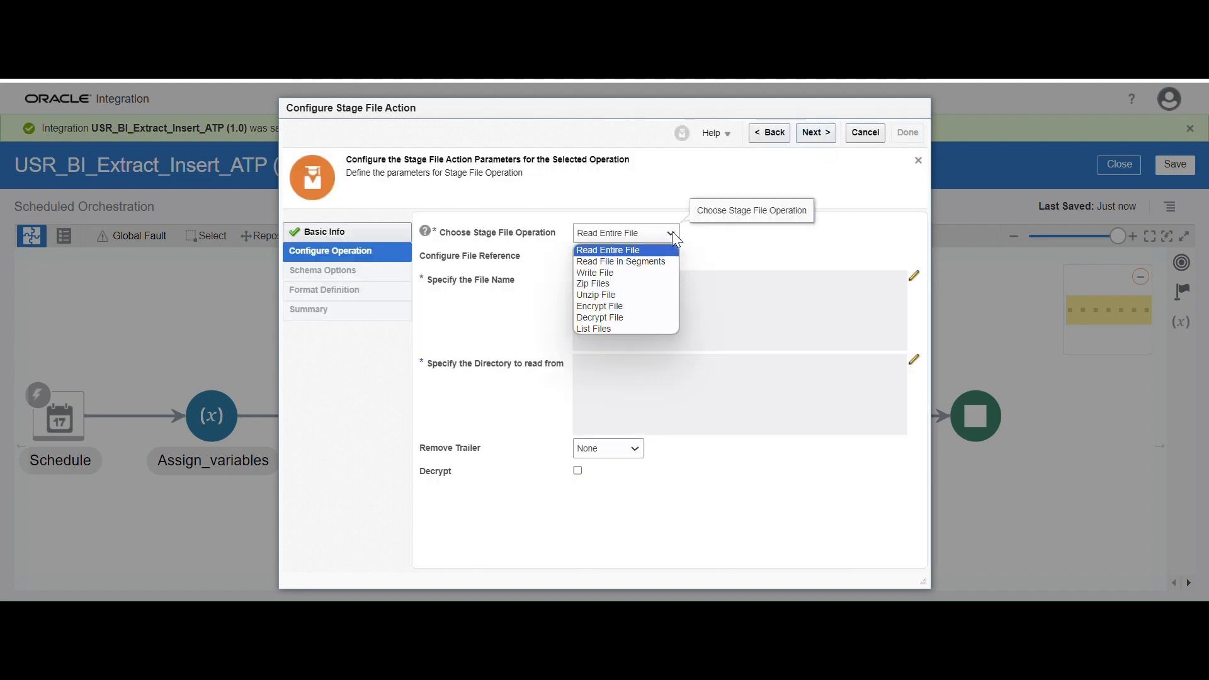
pyautogui.click(646, 254)
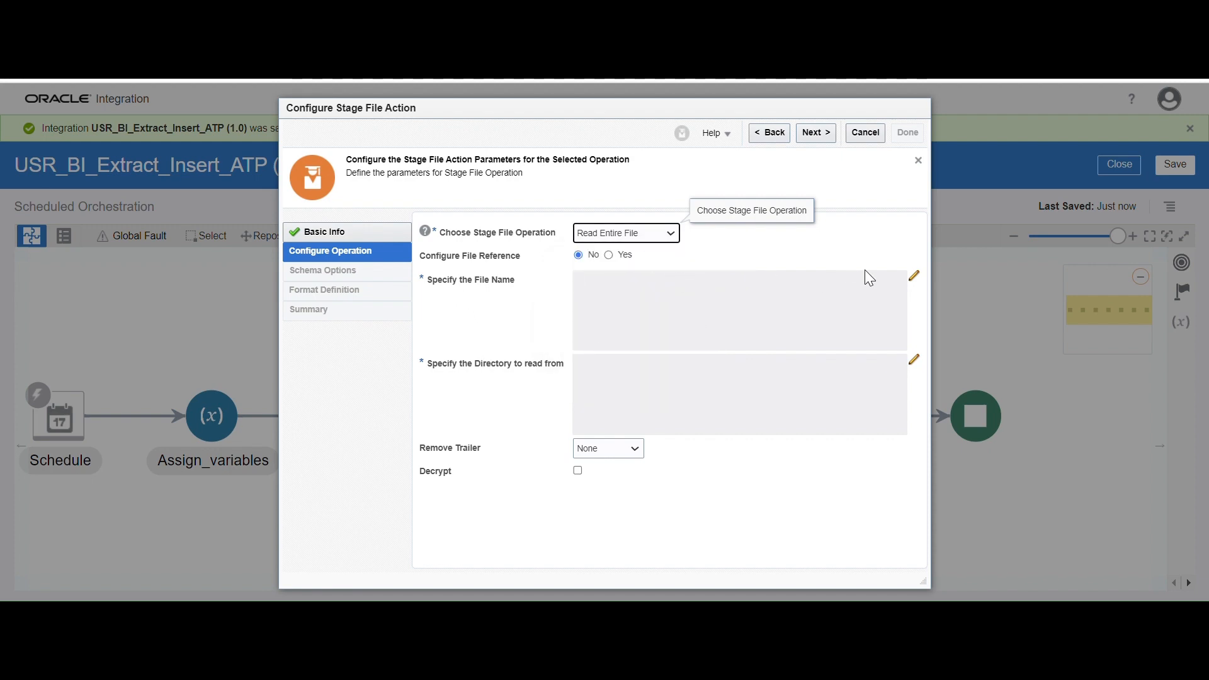
# Set the file name to read to the filename property under ICSFile Properties in the stageWrite WriteResponse, and save the expression
pyautogui.click(916, 280)
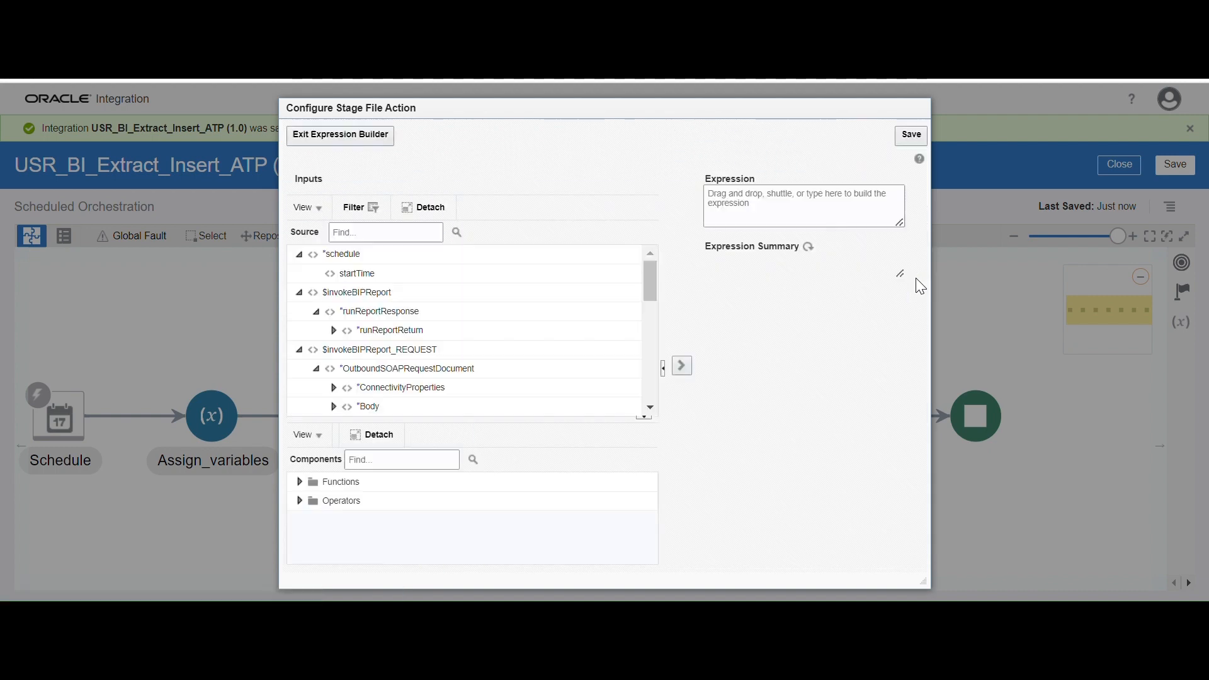
pyautogui.moveTo(652, 274); pyautogui.dragTo(652, 334)
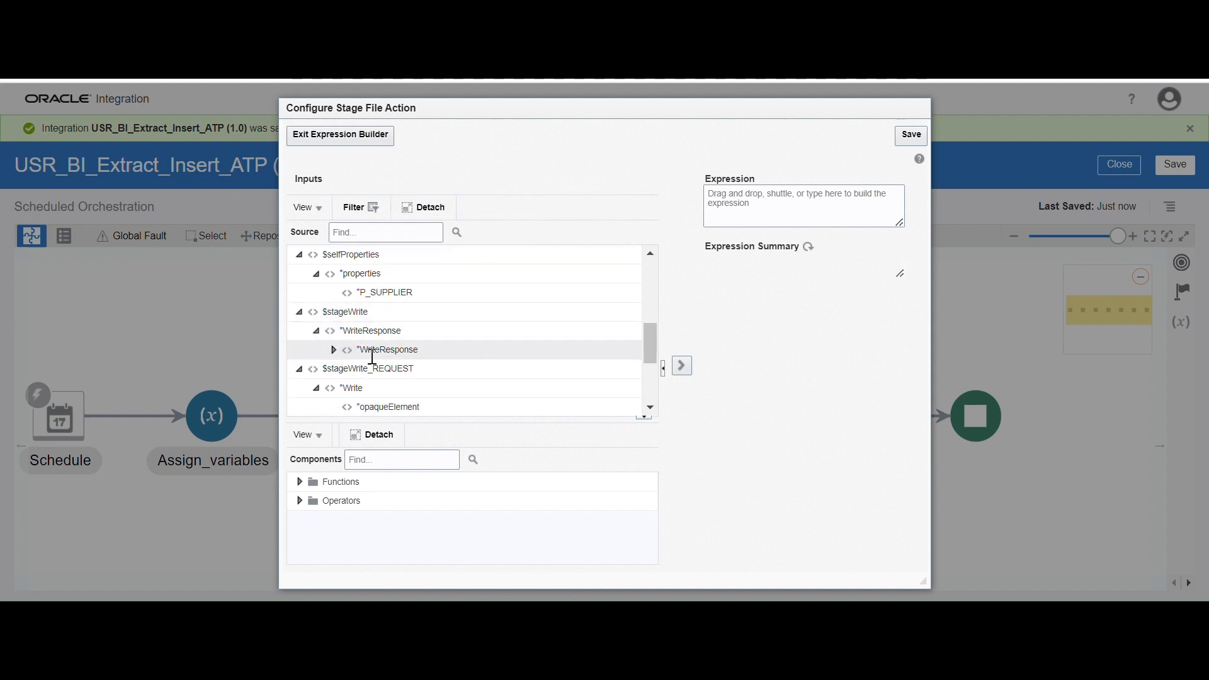
pyautogui.click(334, 350)
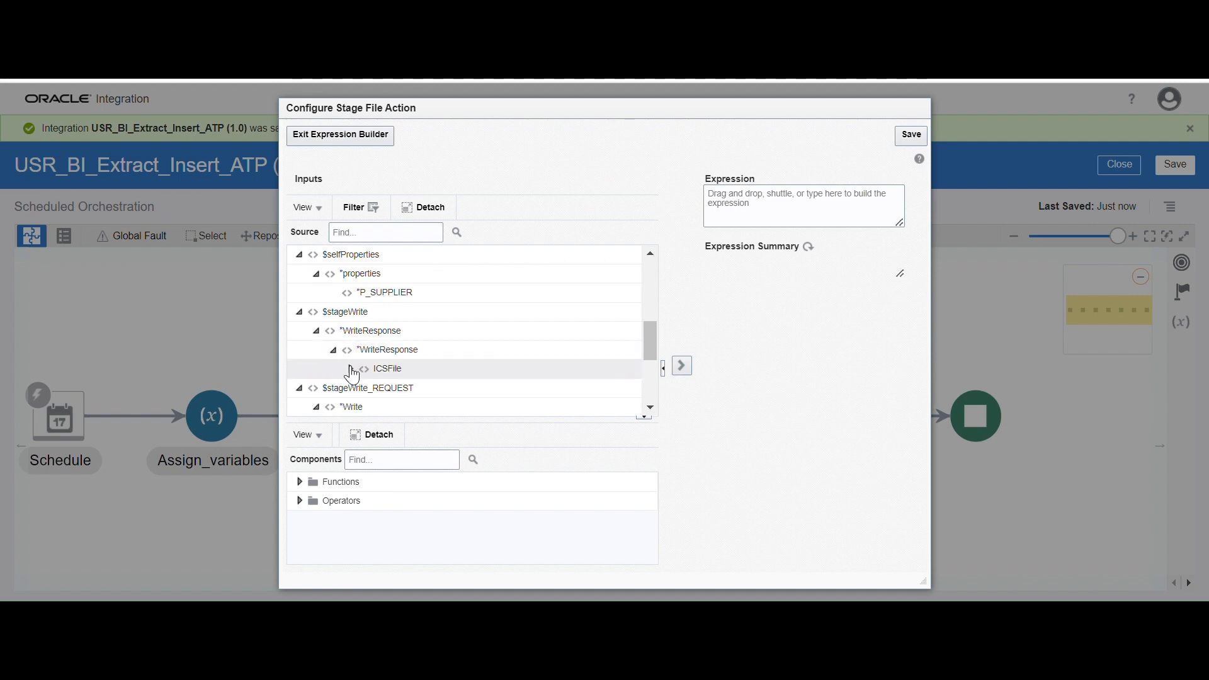
pyautogui.click(350, 369)
pyautogui.click(403, 389)
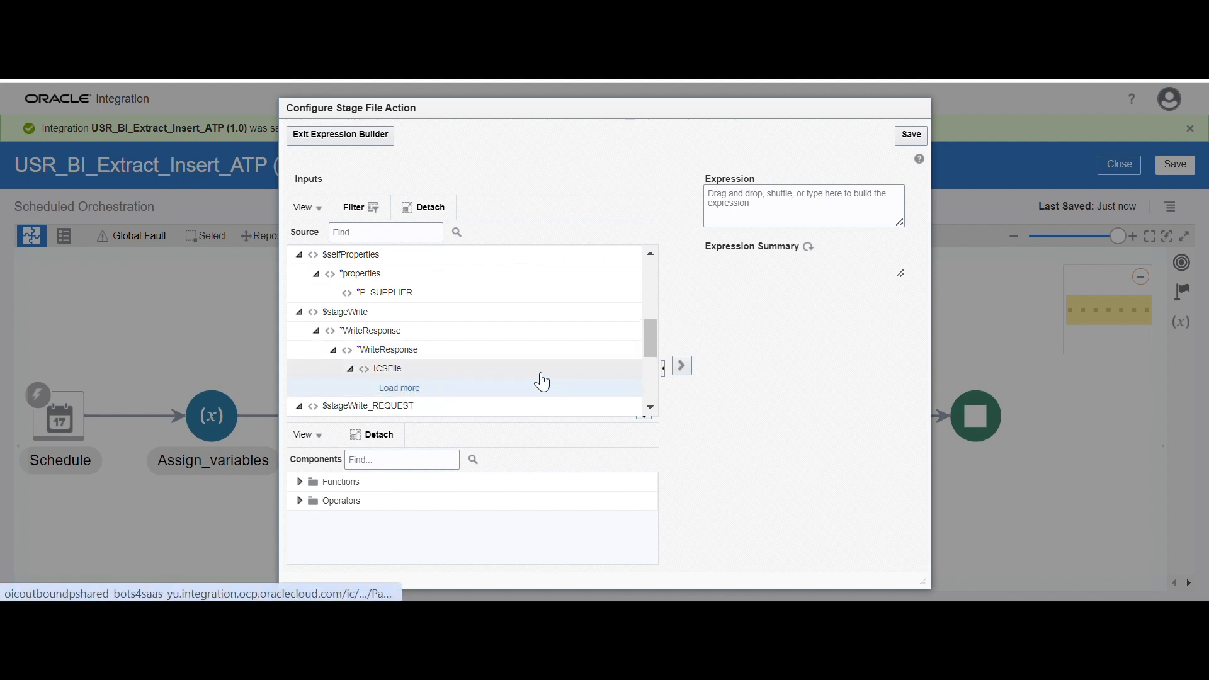
pyautogui.scroll(-1, 542, 378)
pyautogui.click(367, 316)
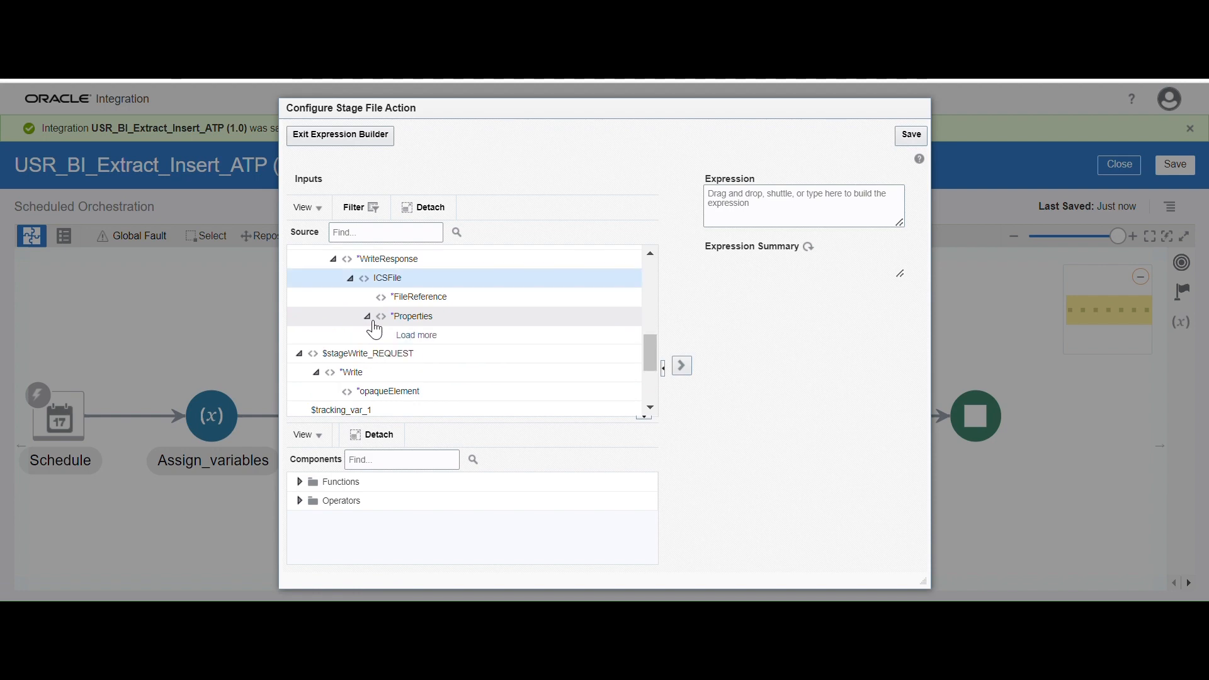
pyautogui.click(419, 338)
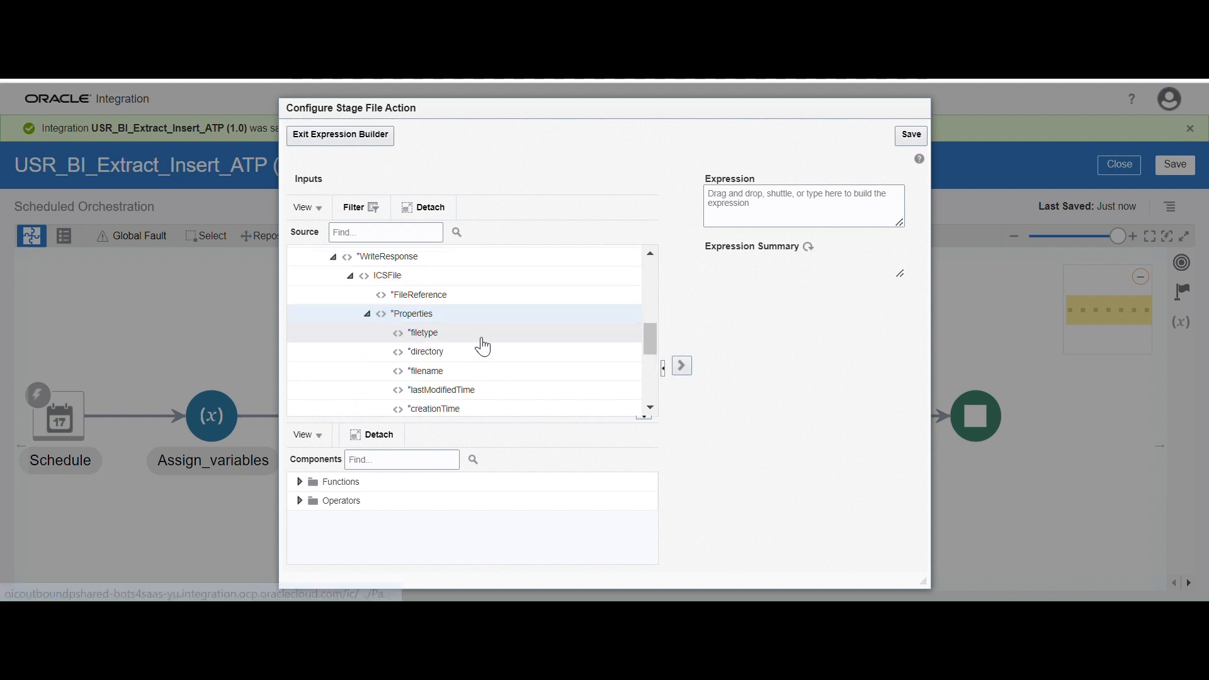
pyautogui.click(464, 372)
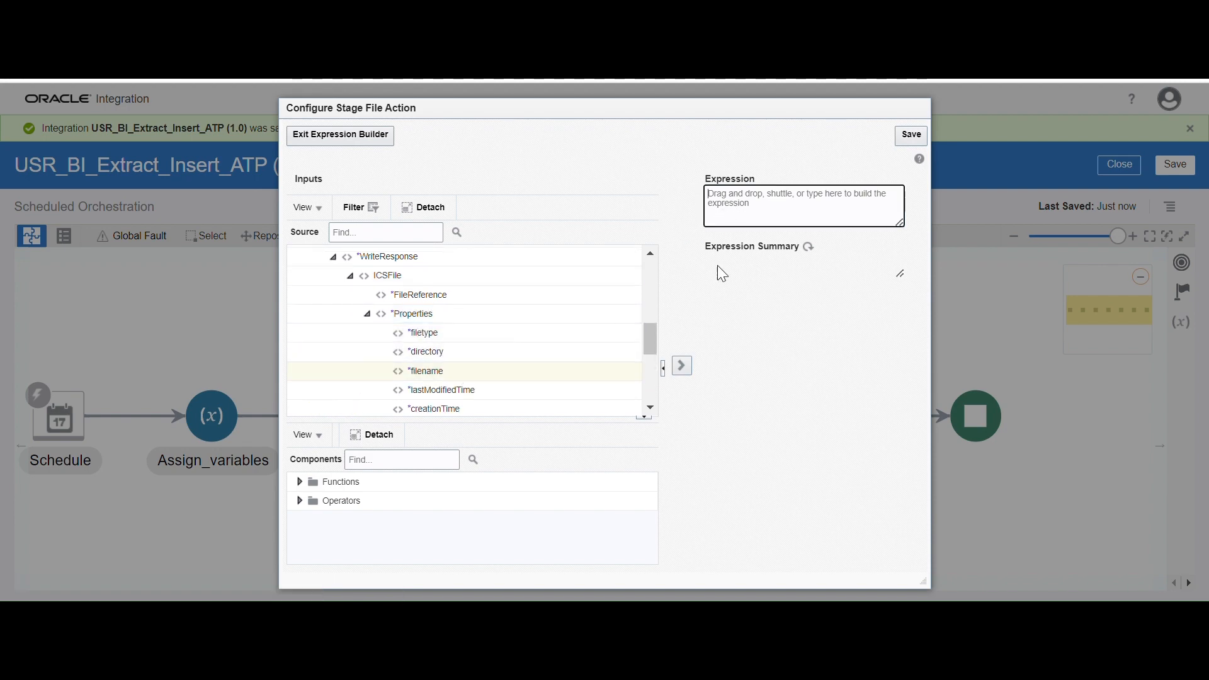
pyautogui.click(682, 367)
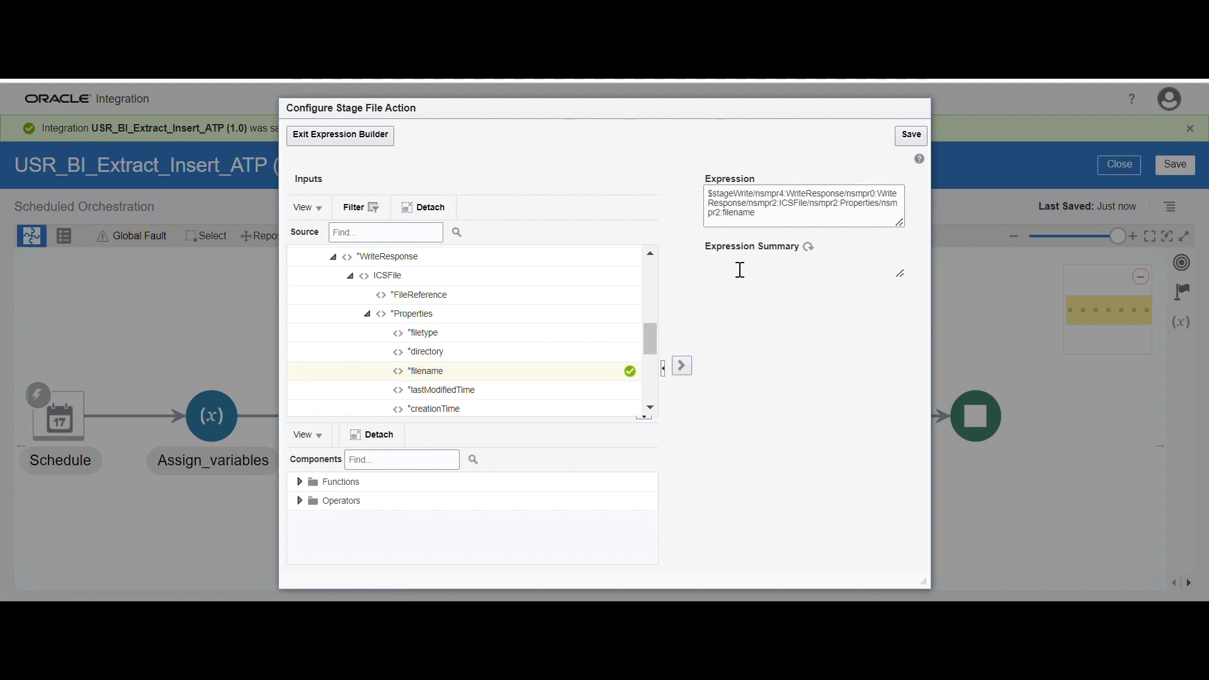
pyautogui.click(911, 134)
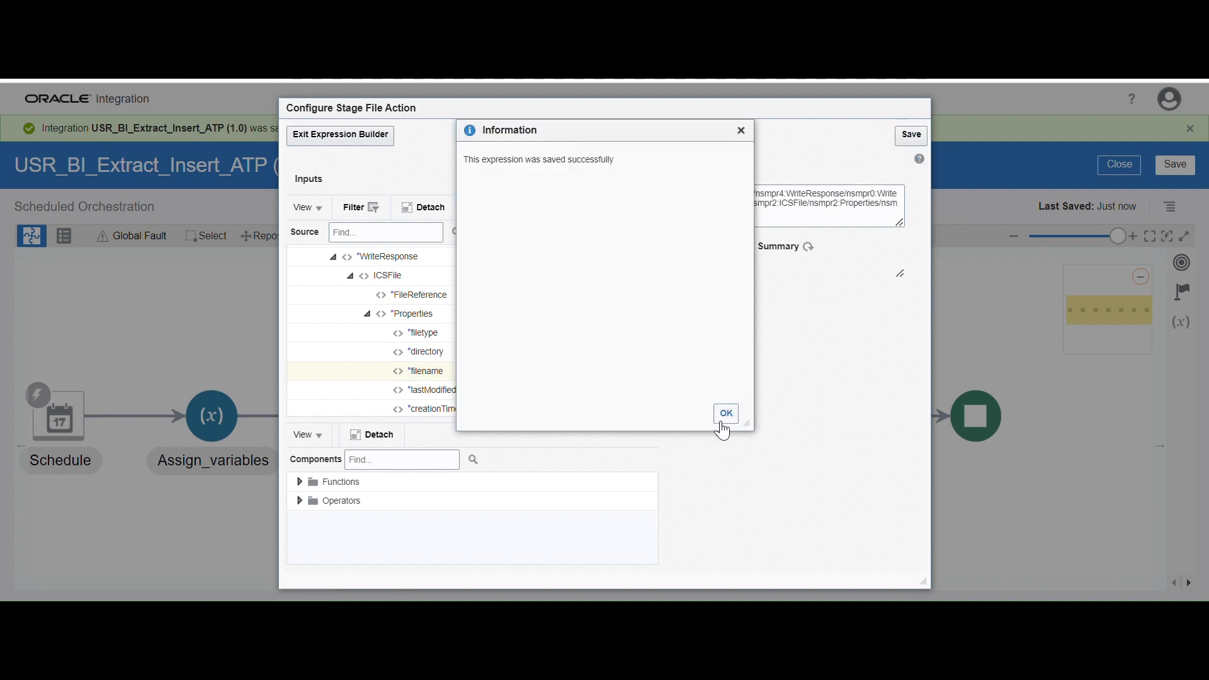
pyautogui.click(726, 413)
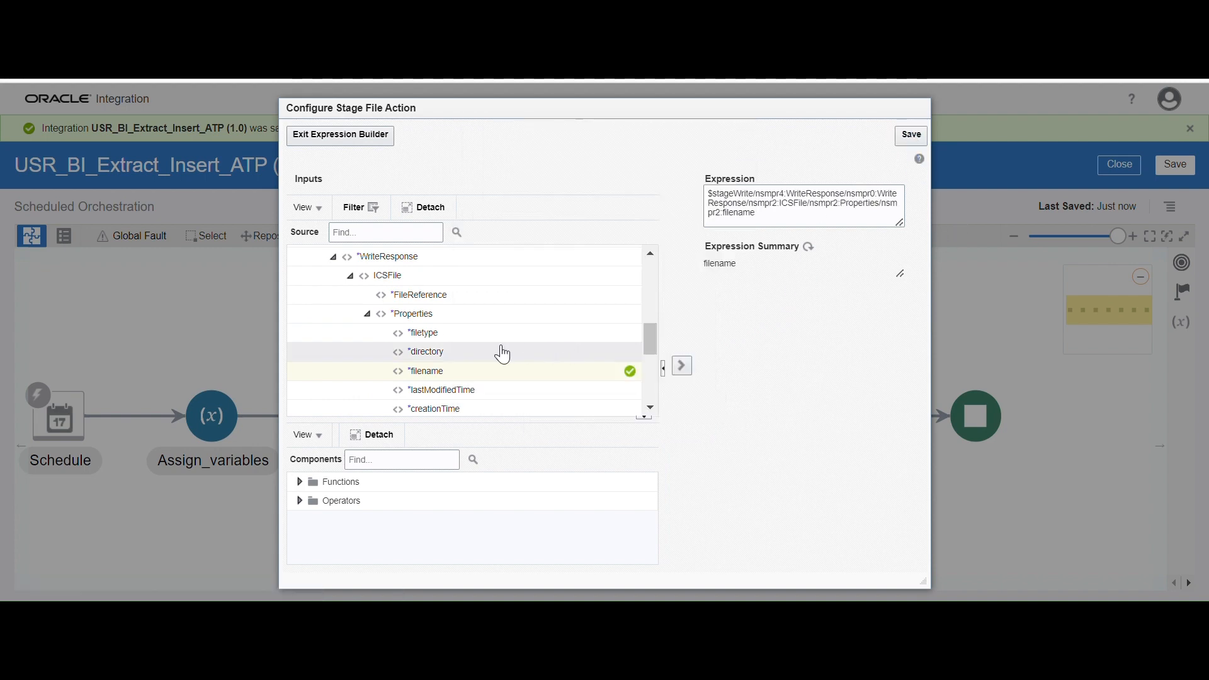
pyautogui.click(345, 135)
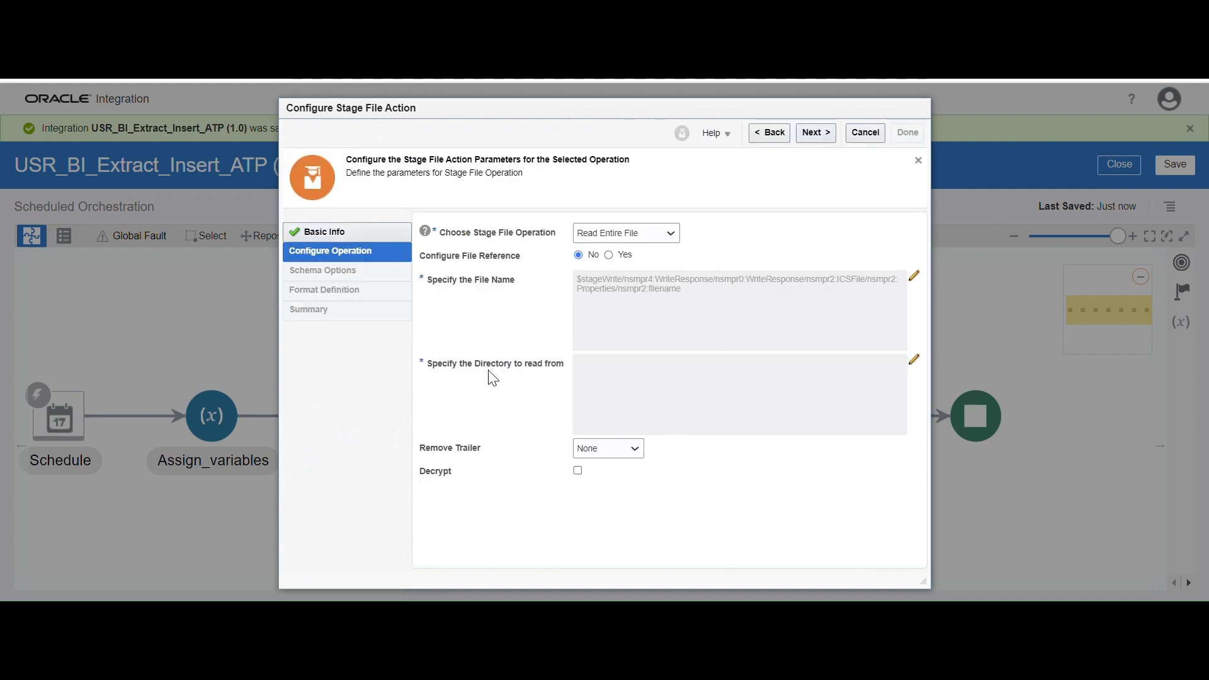
# Set the directory to read from to the $var_oic_path variable and save the expression
pyautogui.click(914, 359)
pyautogui.moveTo(649, 290); pyautogui.dragTo(649, 417)
pyautogui.click(394, 389)
pyautogui.click(784, 209)
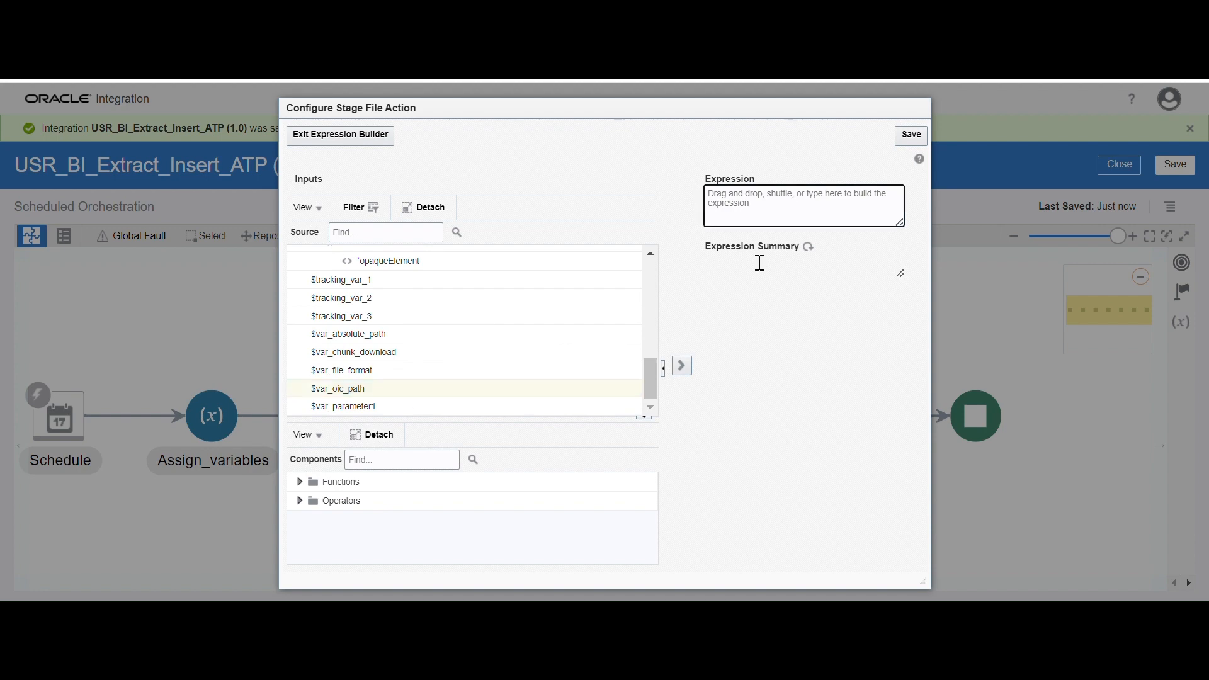
pyautogui.click(681, 365)
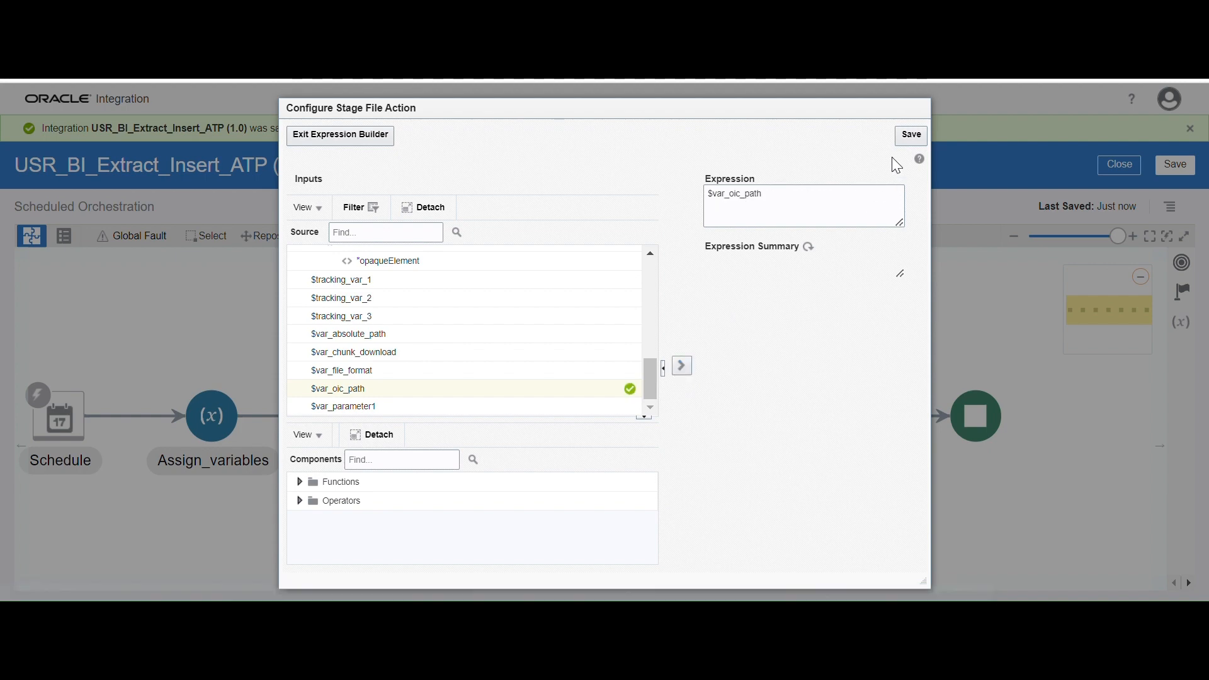
pyautogui.click(911, 136)
pyautogui.click(727, 413)
pyautogui.click(377, 135)
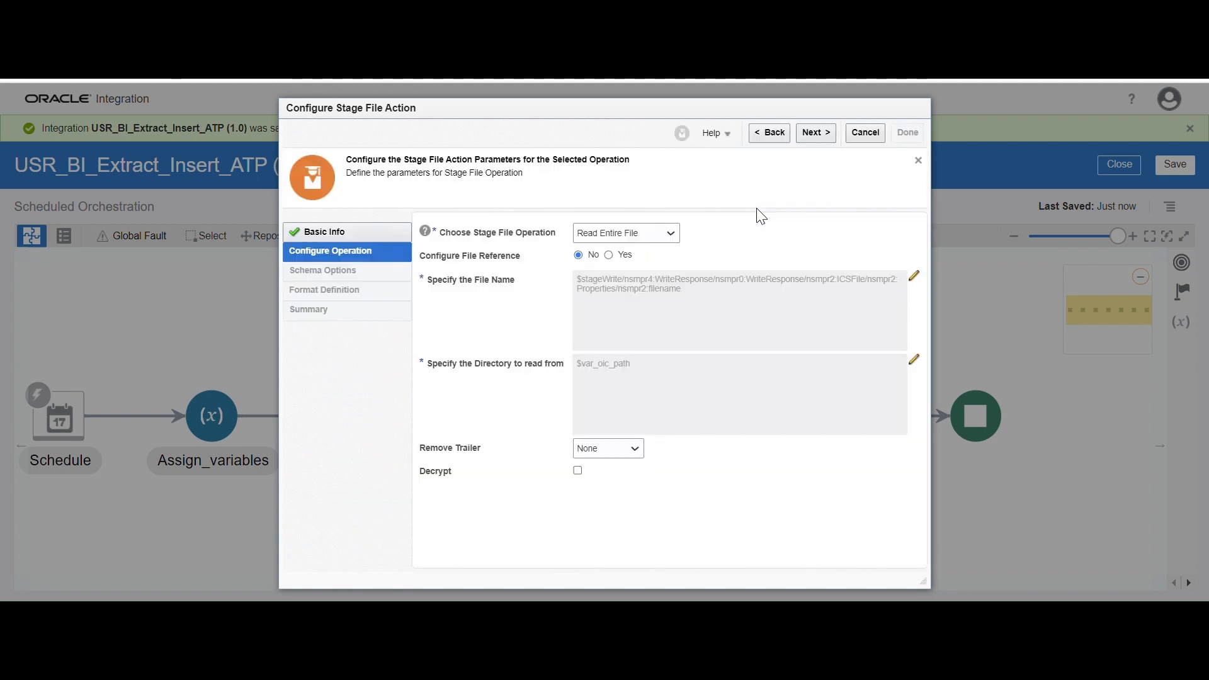
# Keep the sample delimited document (CSV) structure and load SupplierReport_SupplierReport.csv from Downloads as the delimited data file
pyautogui.click(814, 133)
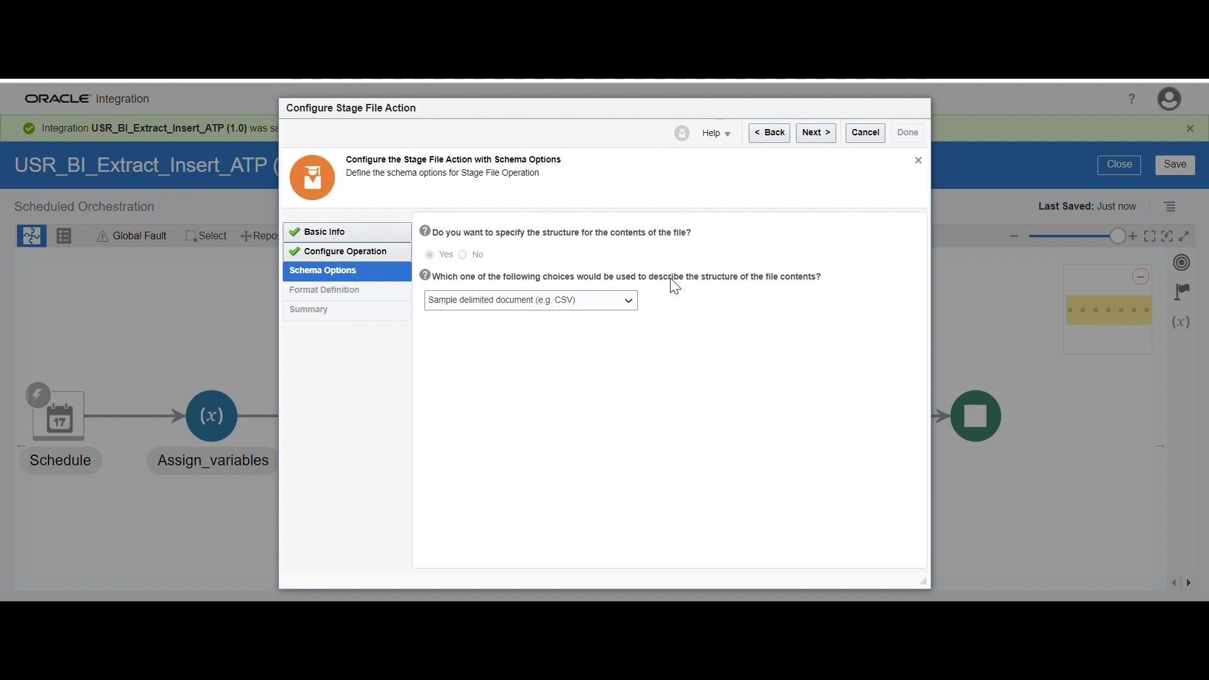
pyautogui.click(816, 137)
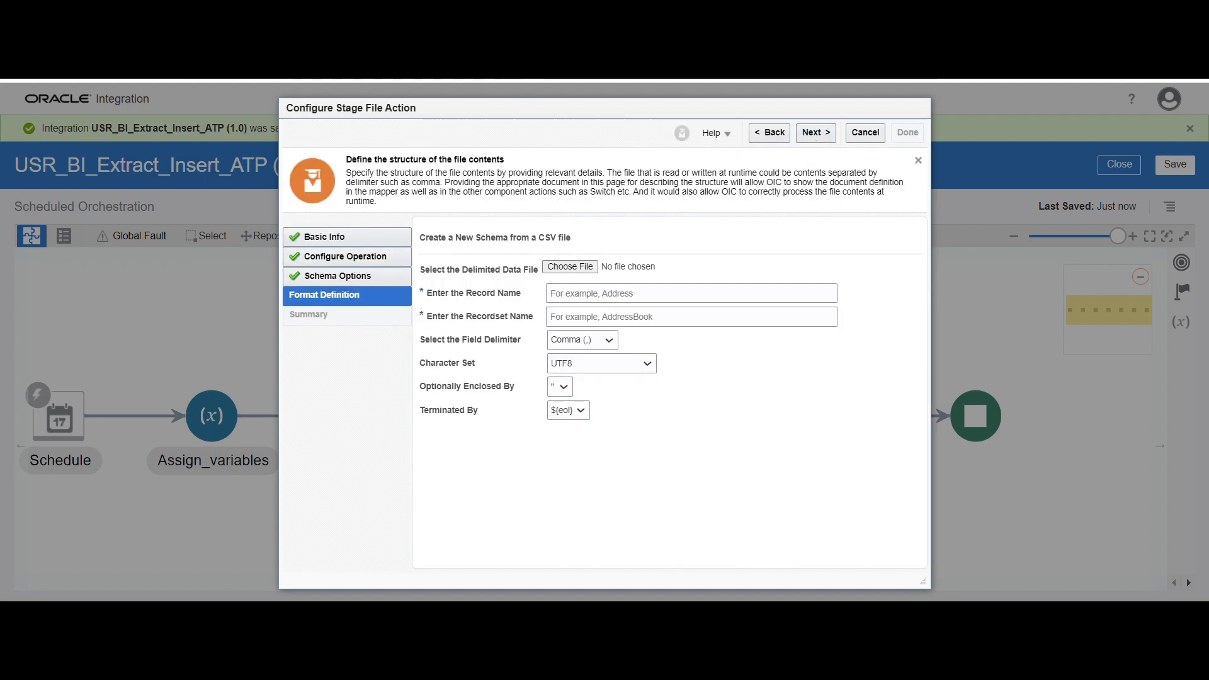
pyautogui.click(589, 265)
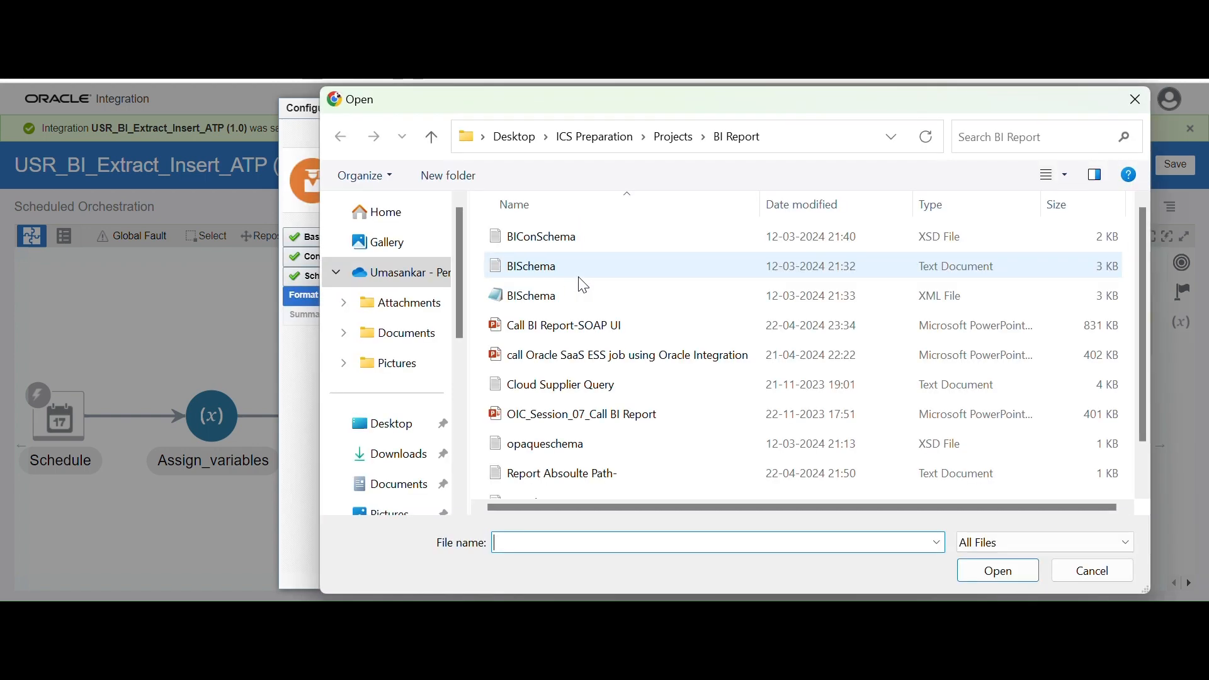
pyautogui.click(399, 454)
pyautogui.click(621, 369)
pyautogui.press('s')
pyautogui.press('s')
pyautogui.press('s')
pyautogui.press('s')
pyautogui.press('s')
pyautogui.press('s')
pyautogui.press('s')
pyautogui.press('s')
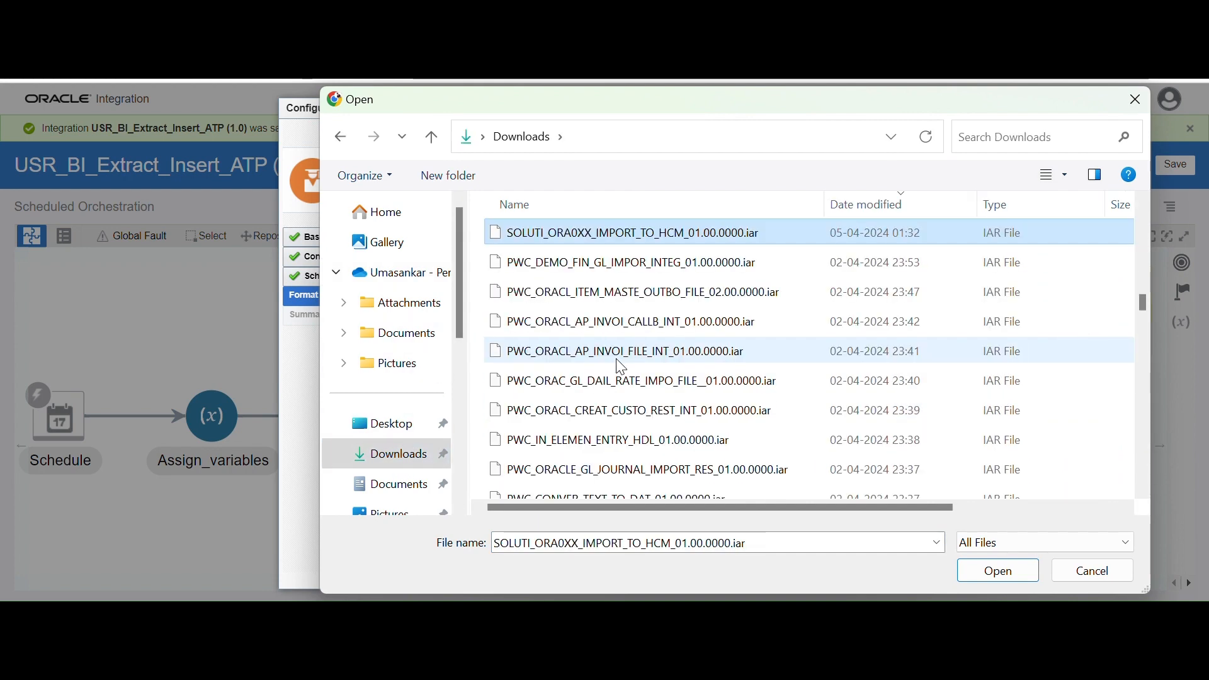
pyautogui.press('s')
pyautogui.press('s')
pyautogui.press('s')
pyautogui.press('s')
pyautogui.press('s')
pyautogui.press('s')
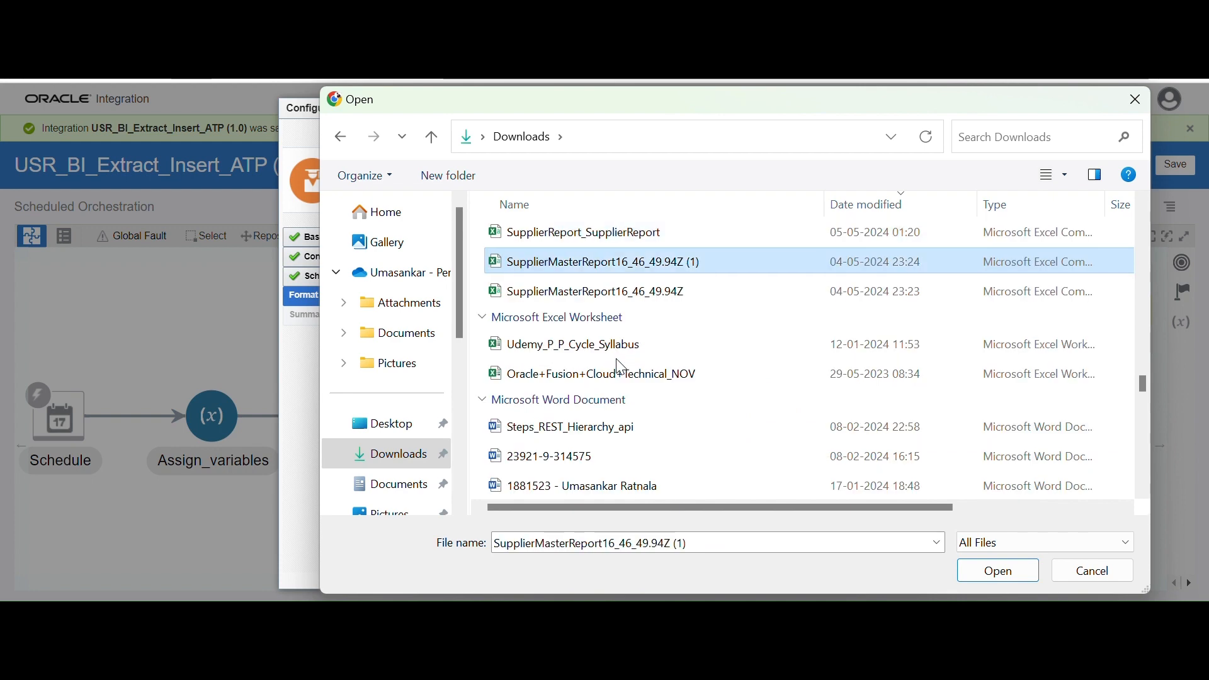
pyautogui.doubleClick(608, 232)
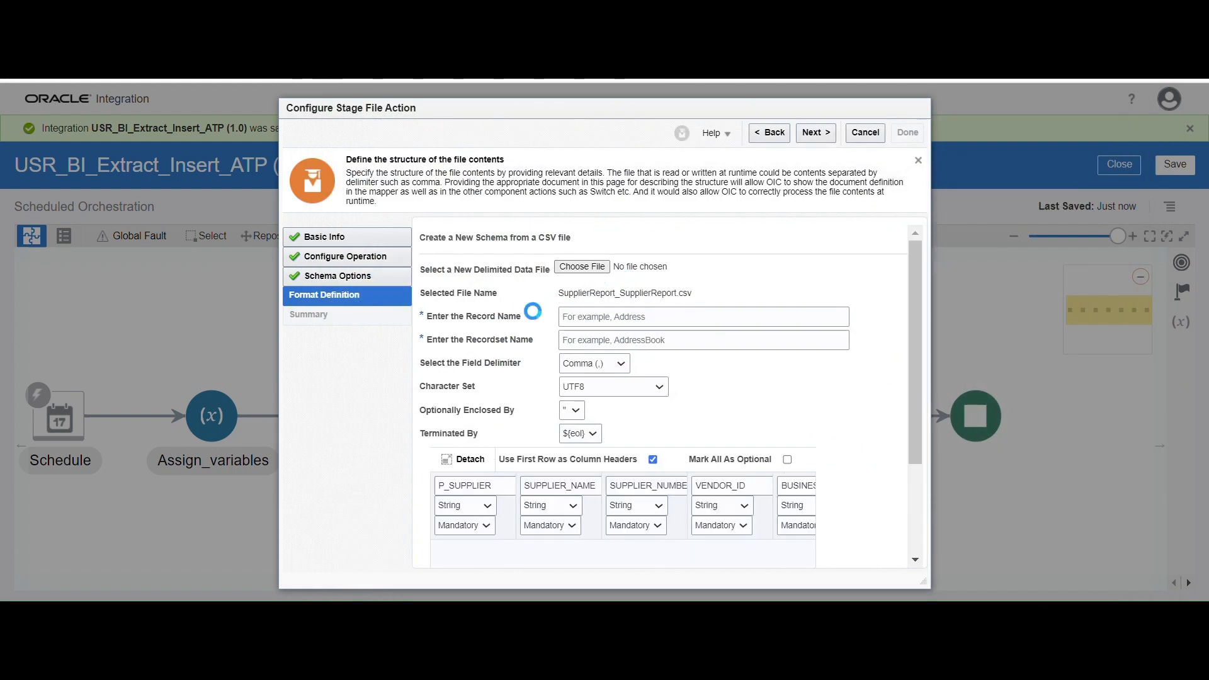
# Name the record SupplierRecord and the recordset SupplierRecordSet
pyautogui.click(598, 315)
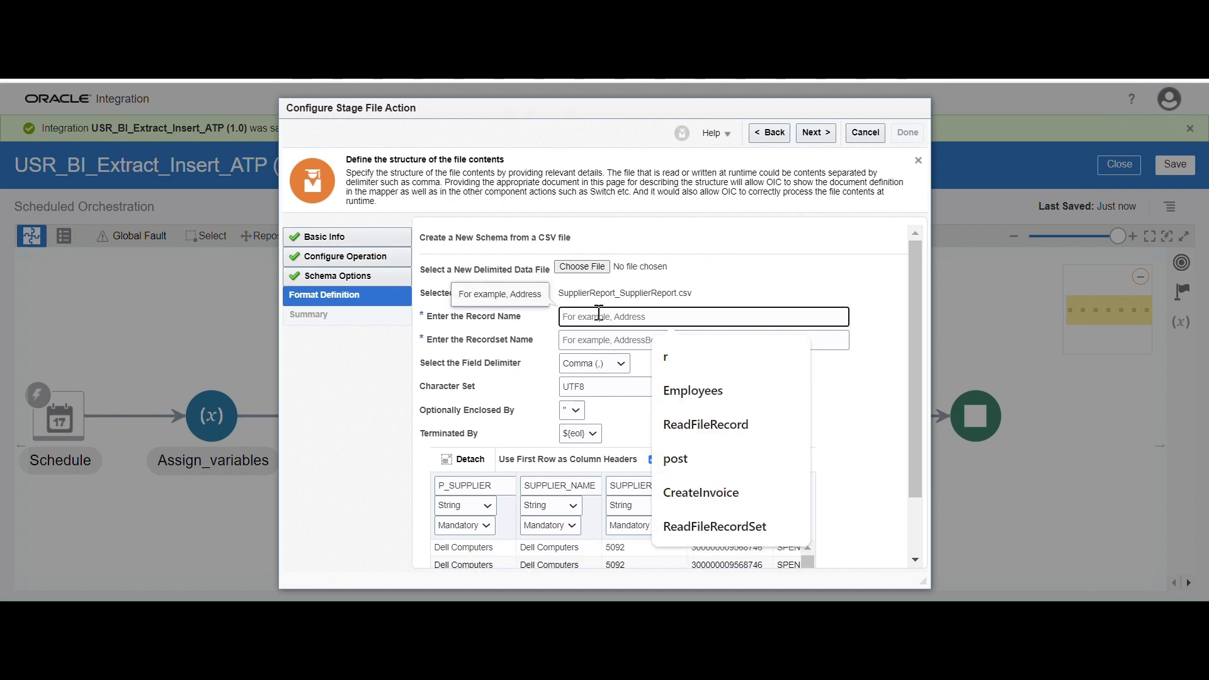
pyautogui.write('Supp')
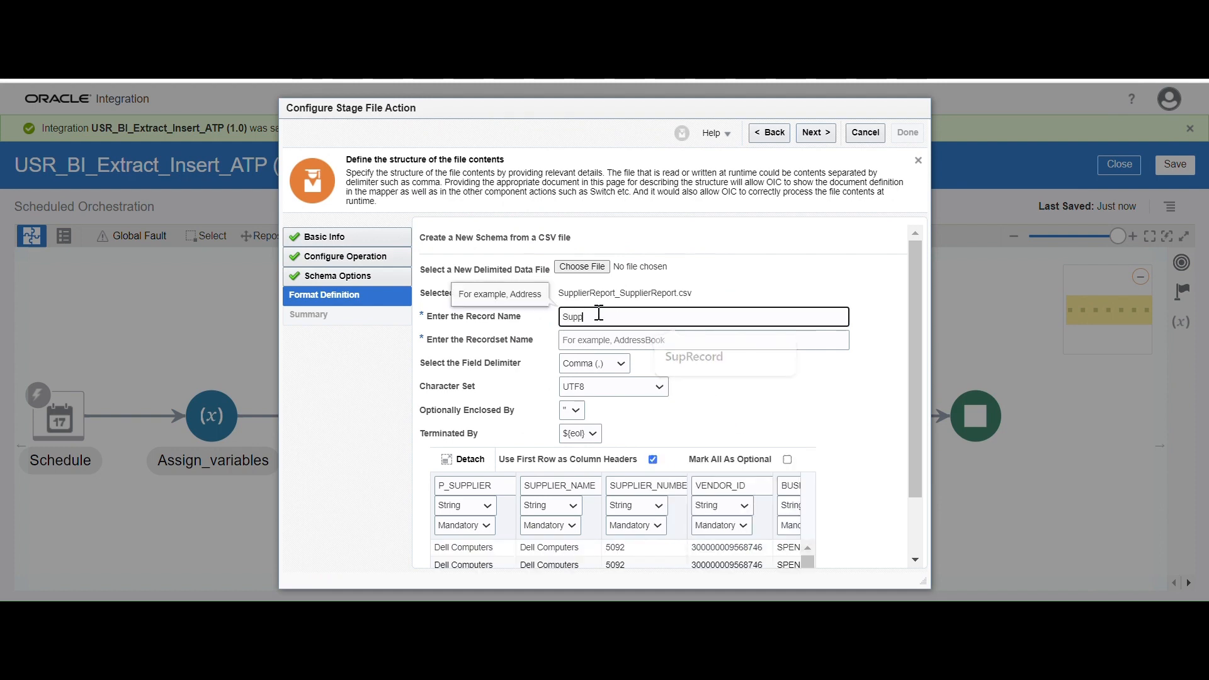
pyautogui.write('lierRecord')
pyautogui.click(562, 340)
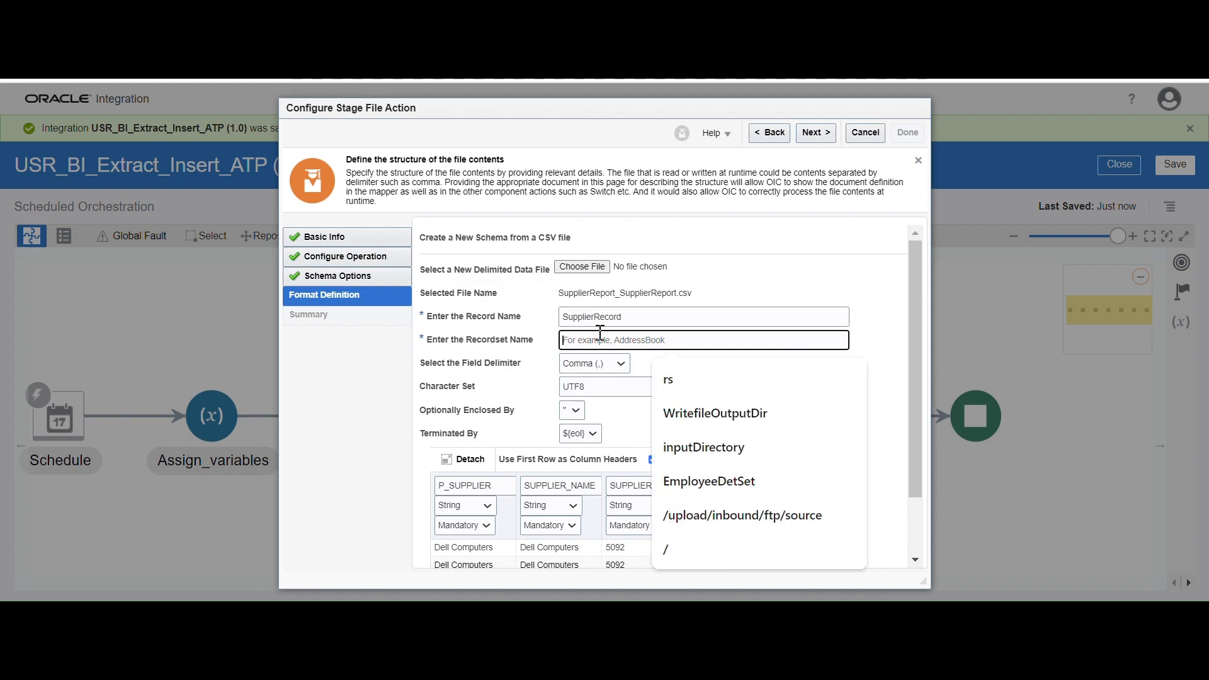
pyautogui.moveTo(636, 316); pyautogui.dragTo(560, 330)
pyautogui.hotkey('ctrl', 'c')
pyautogui.click(587, 344)
pyautogui.hotkey('ctrl', 'v')
pyautogui.write('Set')
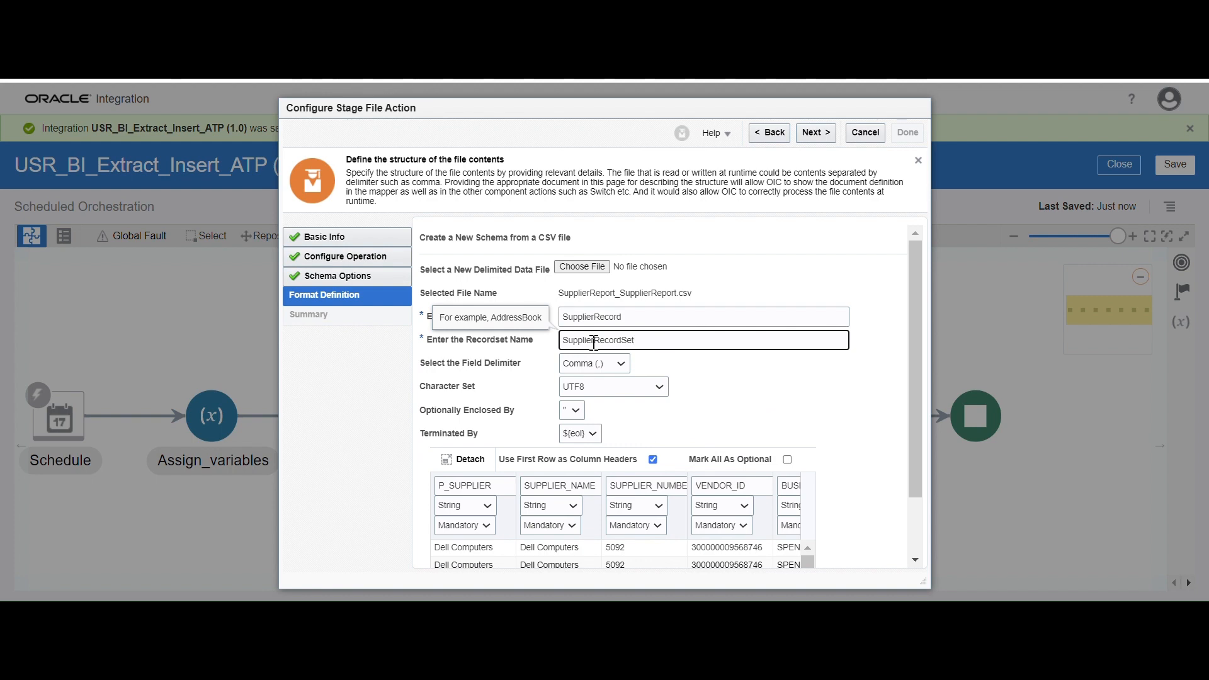
# Mark all schema columns as optional, then make SUPPLIER_NAME mandatory
pyautogui.click(788, 459)
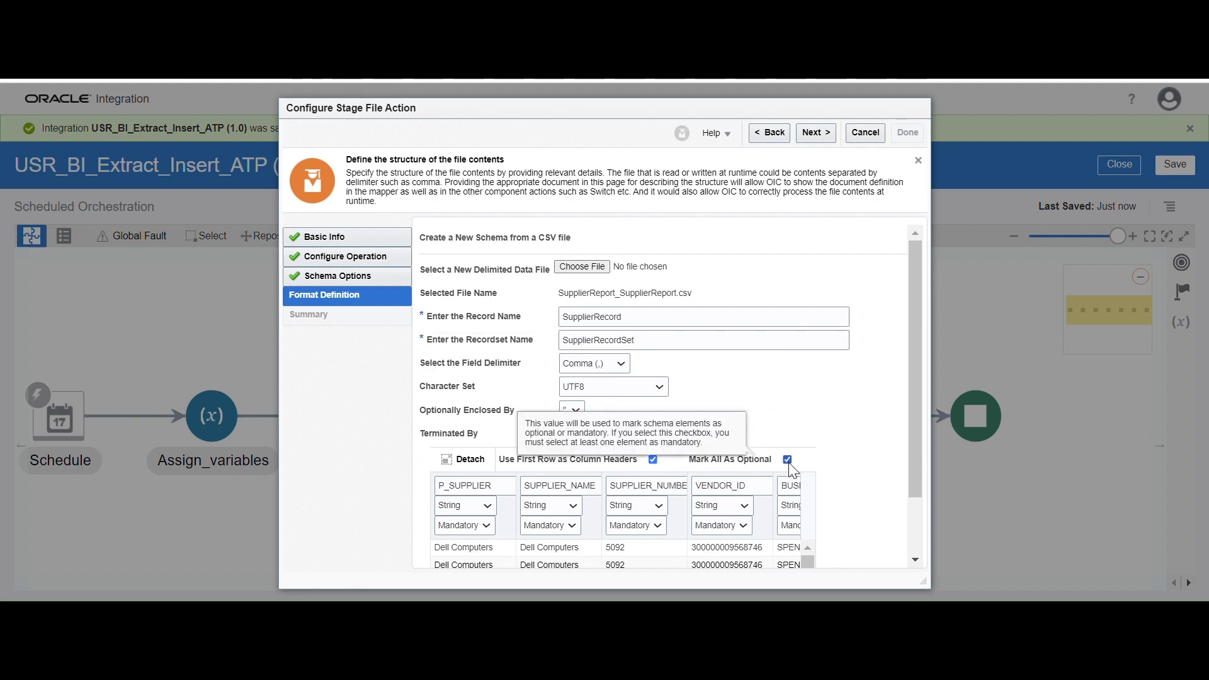
pyautogui.moveTo(920, 406); pyautogui.dragTo(919, 487)
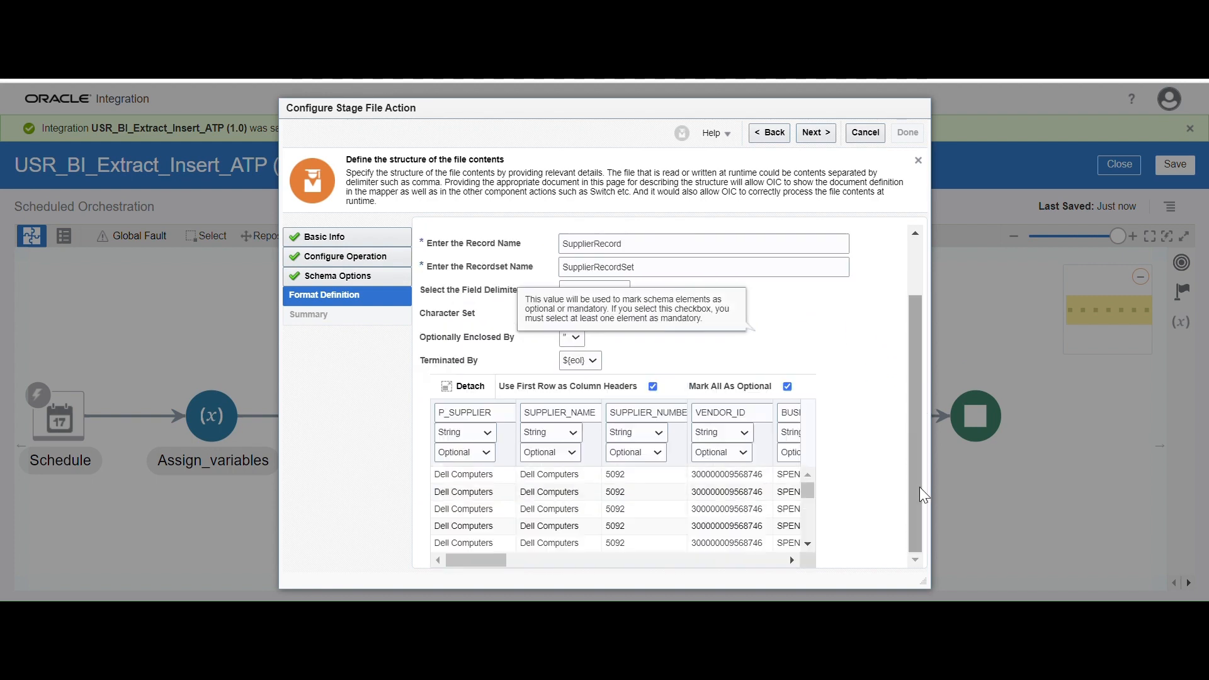
pyautogui.click(575, 454)
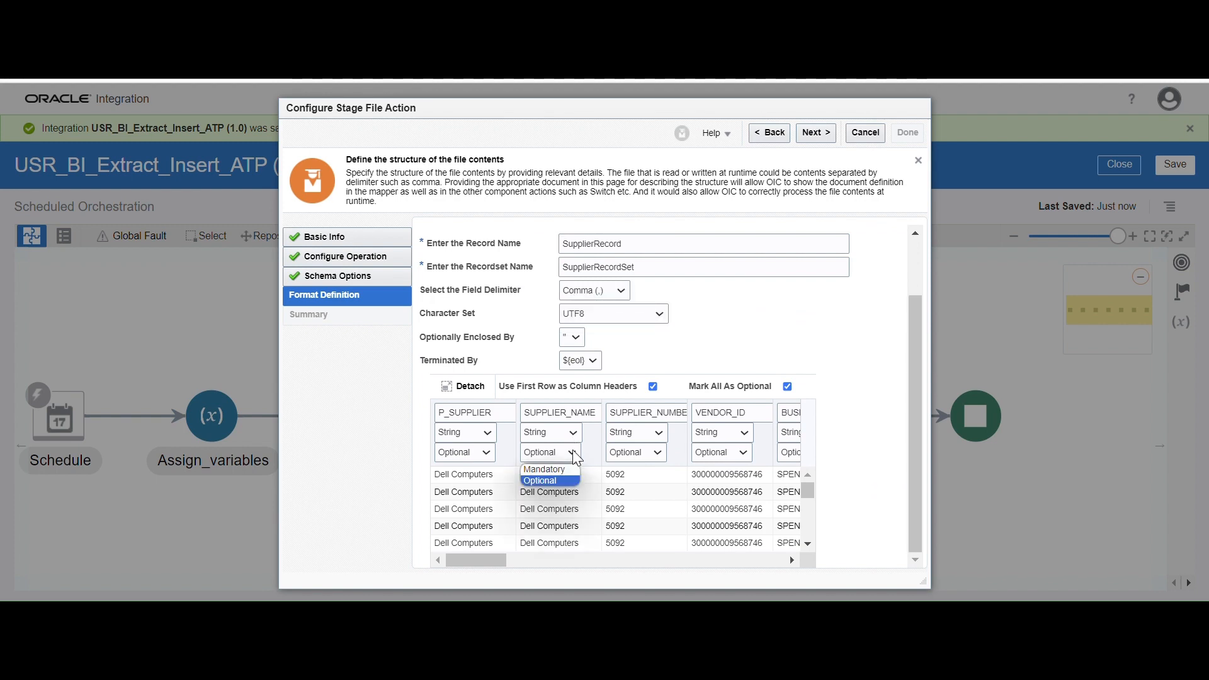
pyautogui.click(548, 471)
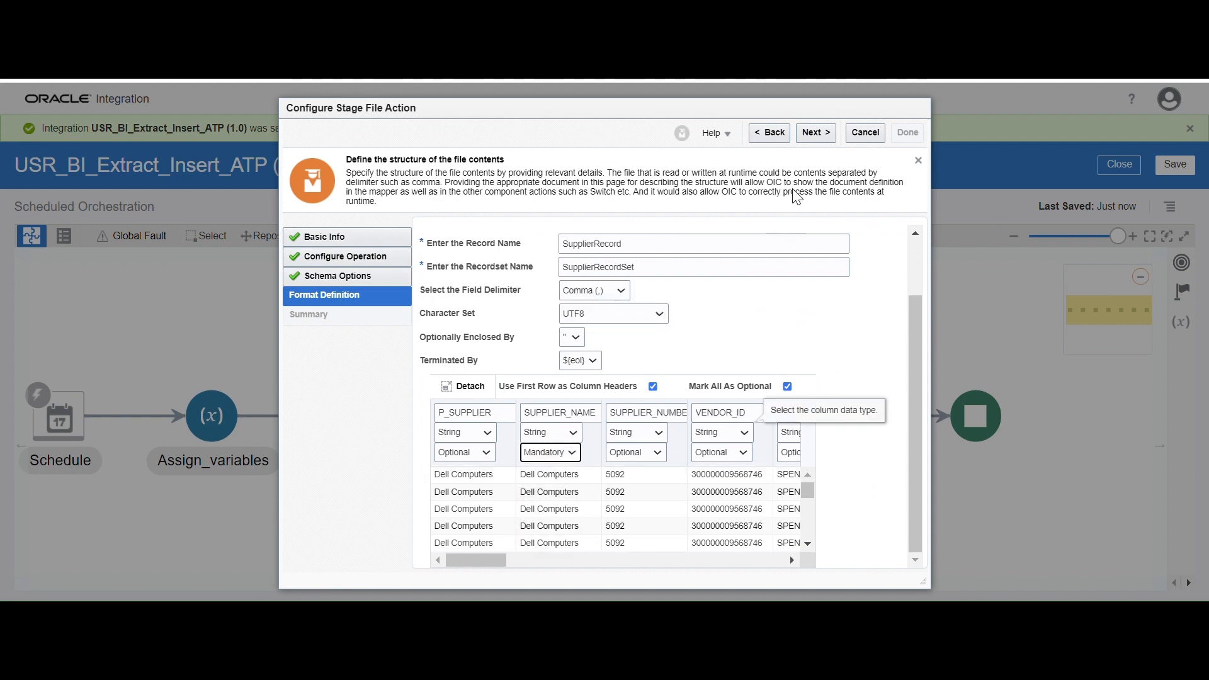
# Finish the readStageFile configuration and save the integration
pyautogui.click(817, 130)
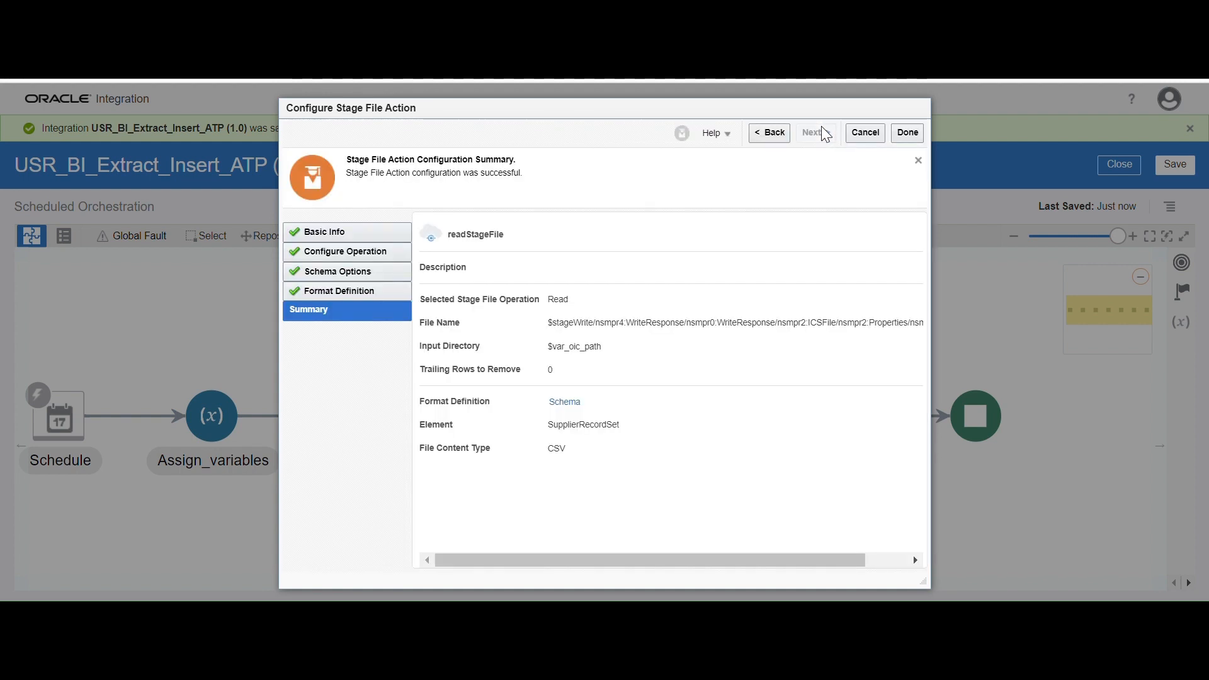
pyautogui.click(911, 131)
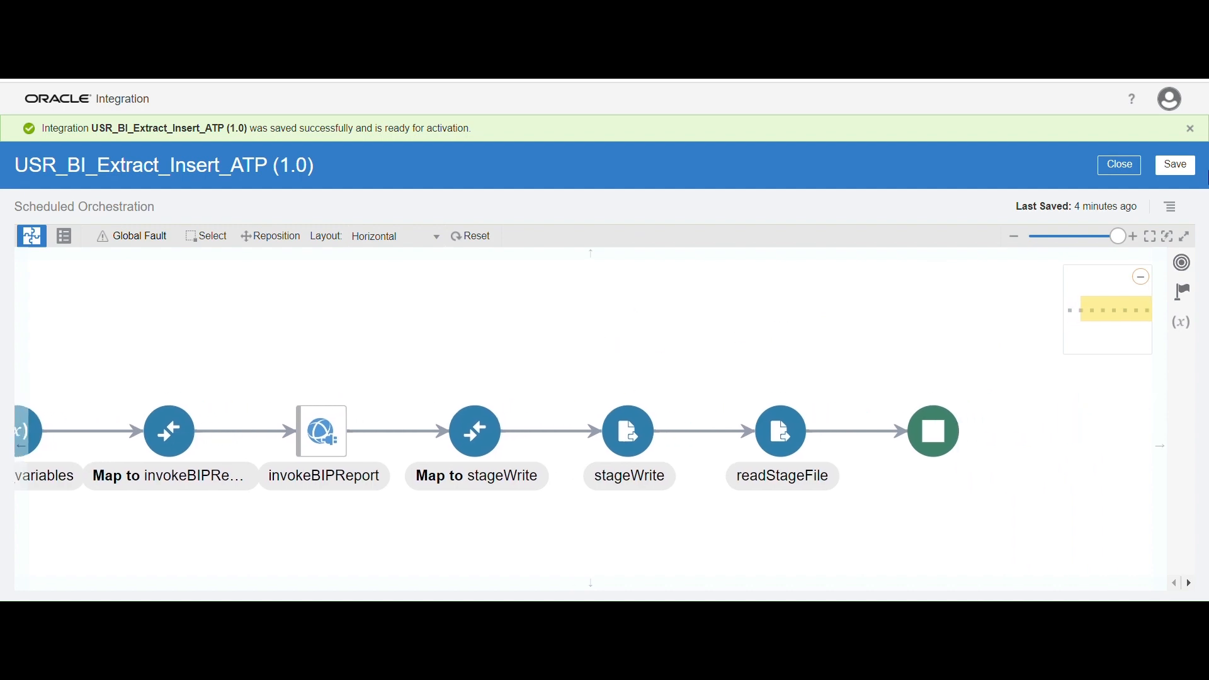
pyautogui.click(1175, 164)
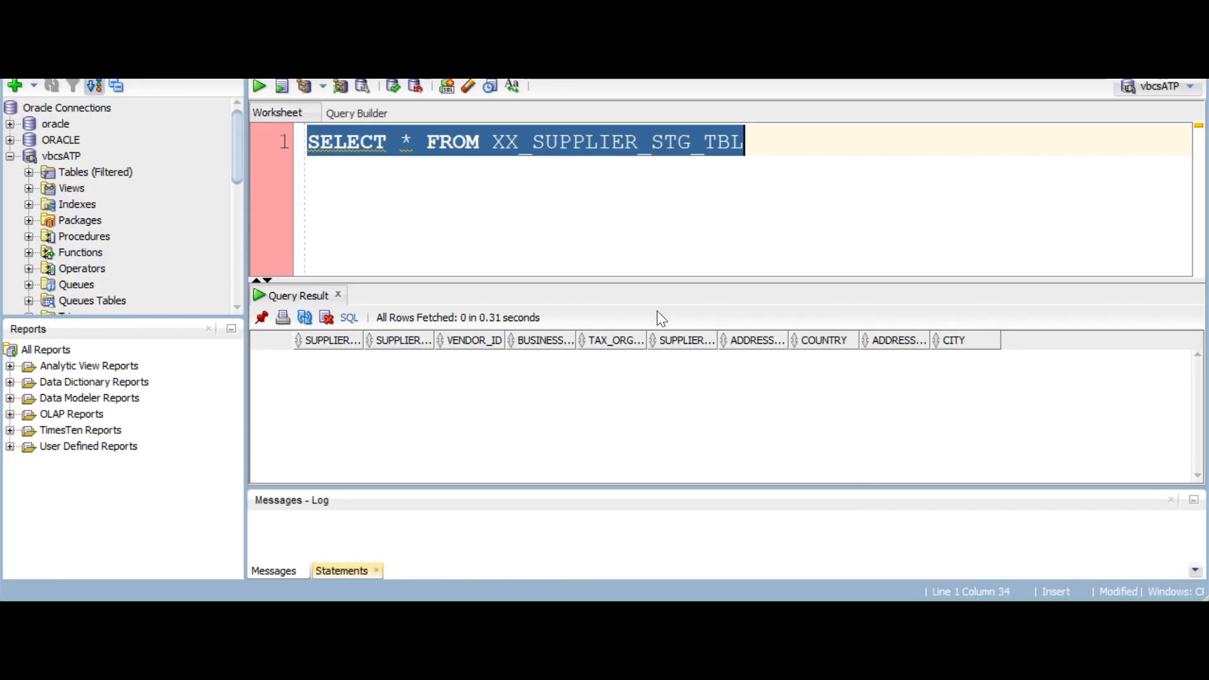
# Switch to SQL Developer and highlight the XX_SUPPLIER_STG_TBL table name in the SELECT query
pyautogui.click(663, 172)
pyautogui.moveTo(769, 140); pyautogui.dragTo(173, 140)
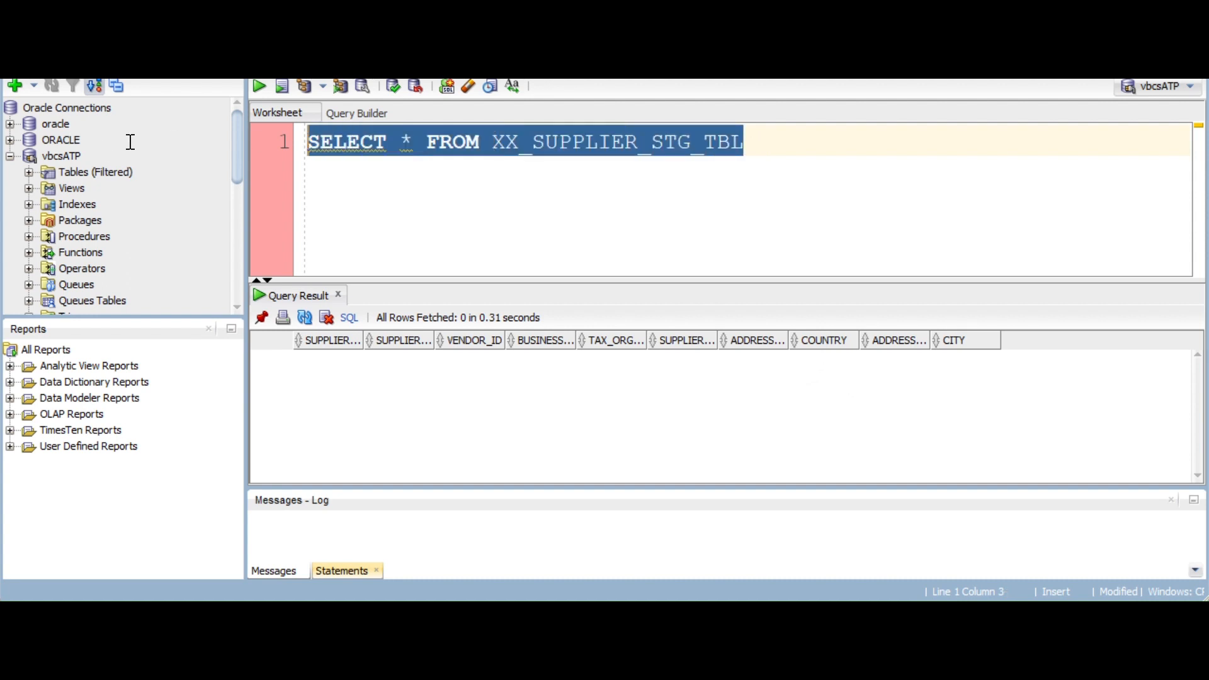
pyautogui.doubleClick(609, 151)
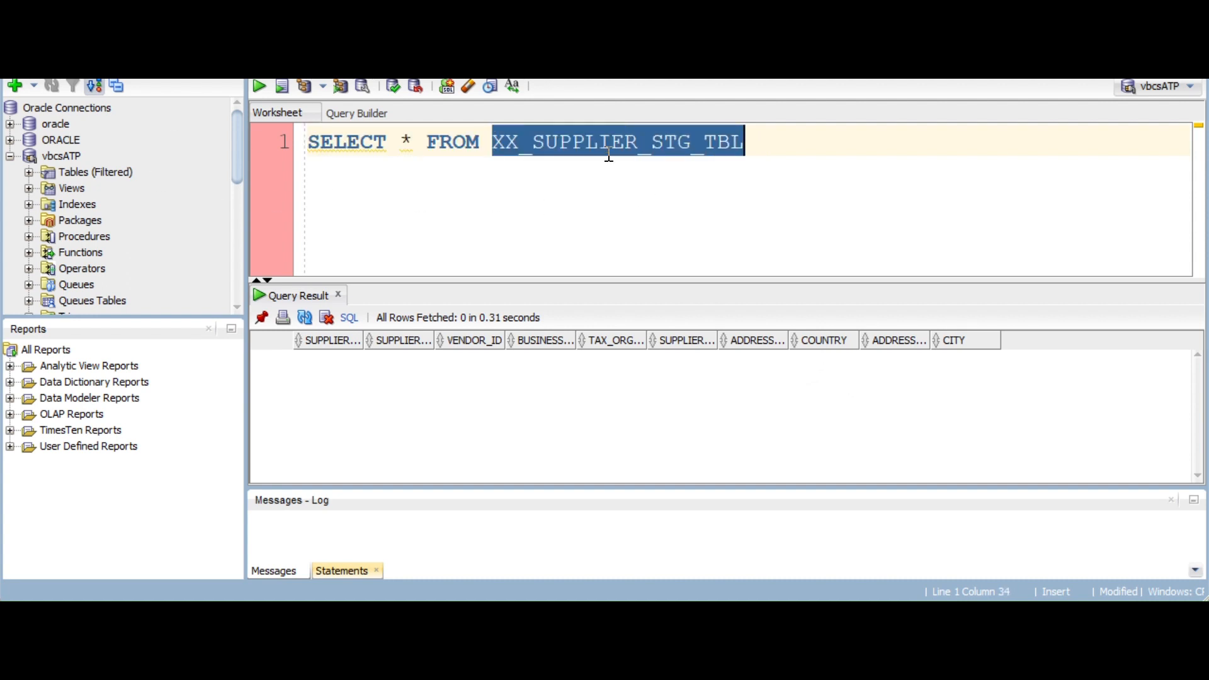
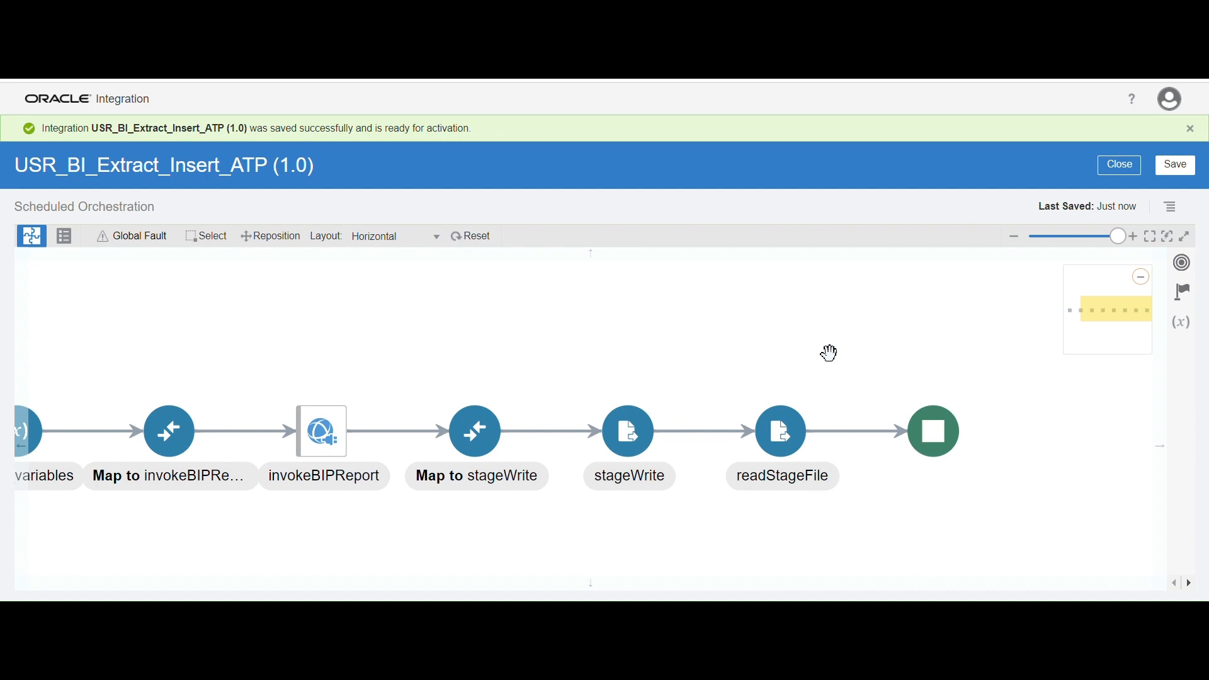
# Add a For Each action named foreach_loop after readStageFile in the integration flow
pyautogui.click(1190, 303)
pyautogui.moveTo(1158, 368); pyautogui.dragTo(1165, 458)
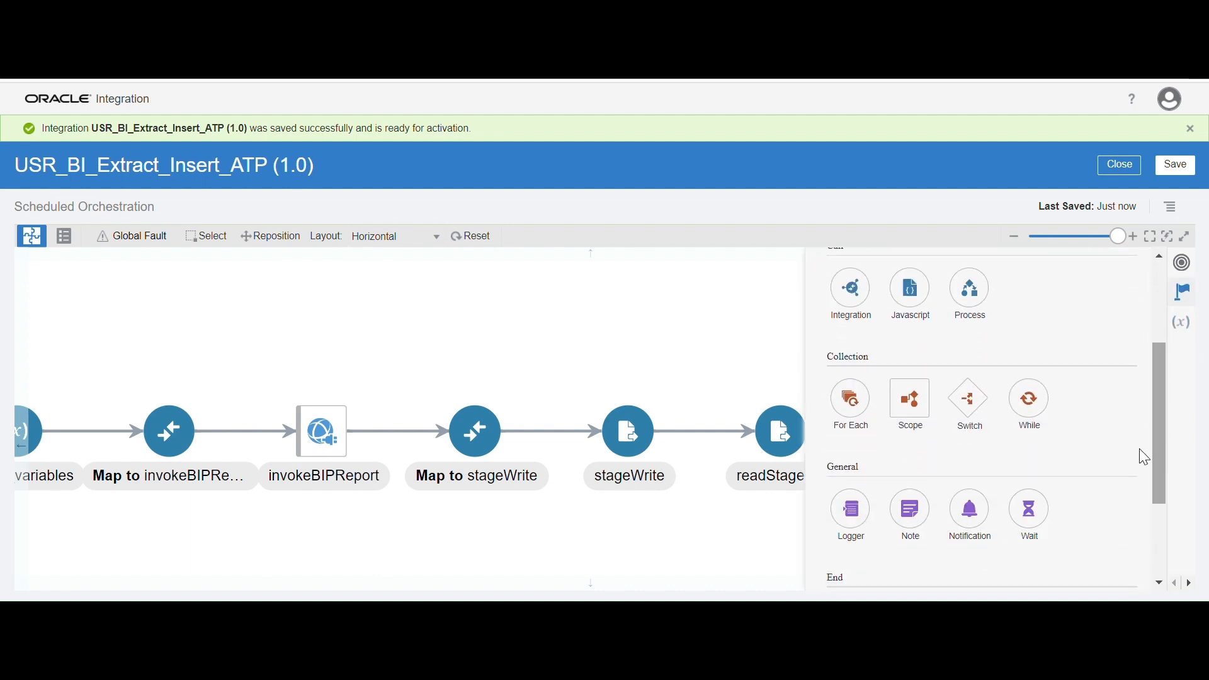
pyautogui.moveTo(850, 403); pyautogui.dragTo(833, 436)
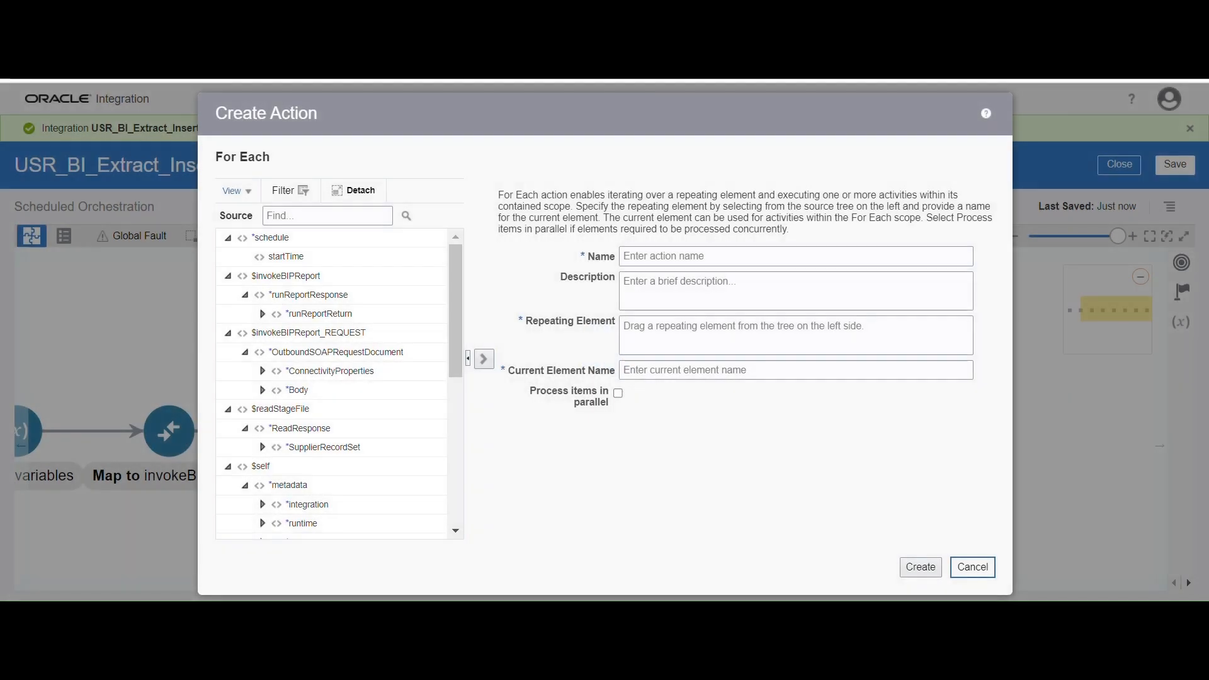
pyautogui.click(662, 257)
pyautogui.click(745, 296)
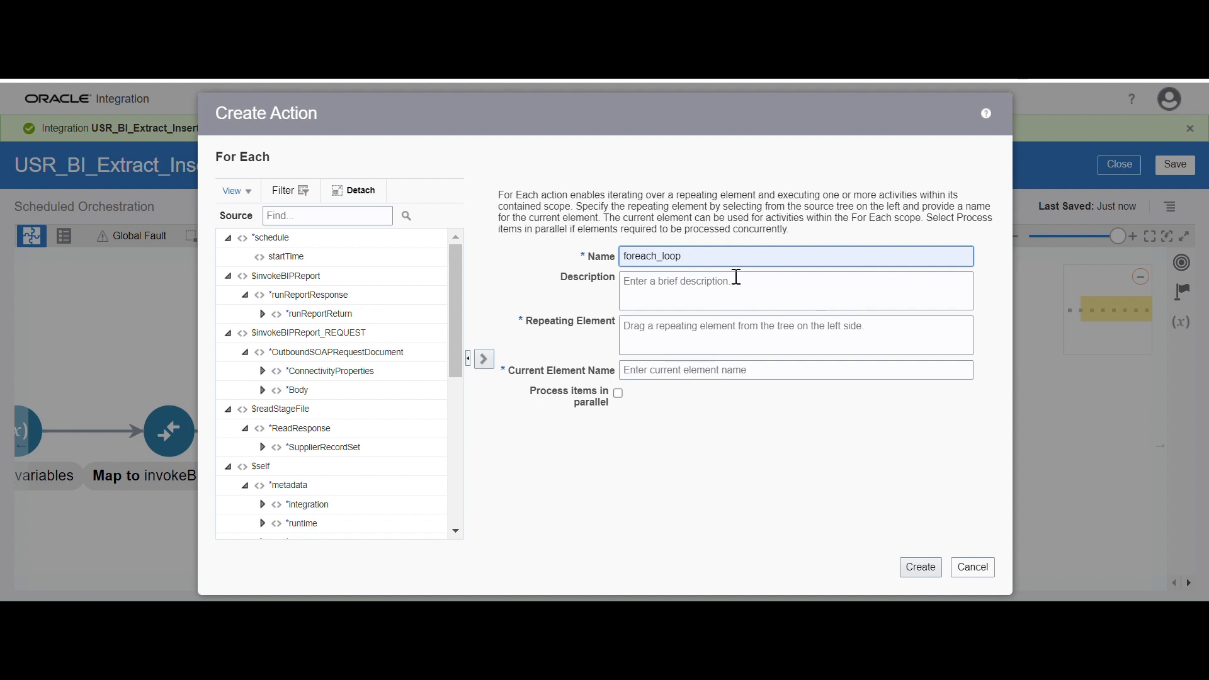
# Set SupplierRecord from readStageFile as the loop's repeating element, name the current element FilelElement, and create the action
pyautogui.click(263, 448)
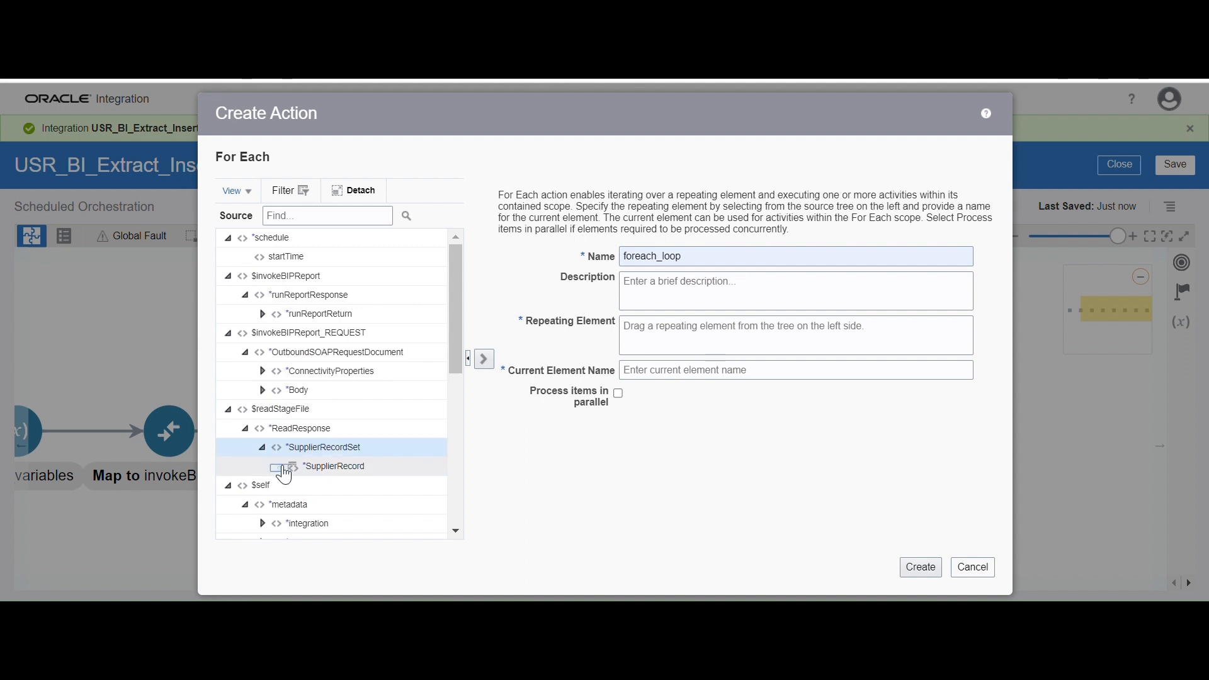
pyautogui.click(281, 467)
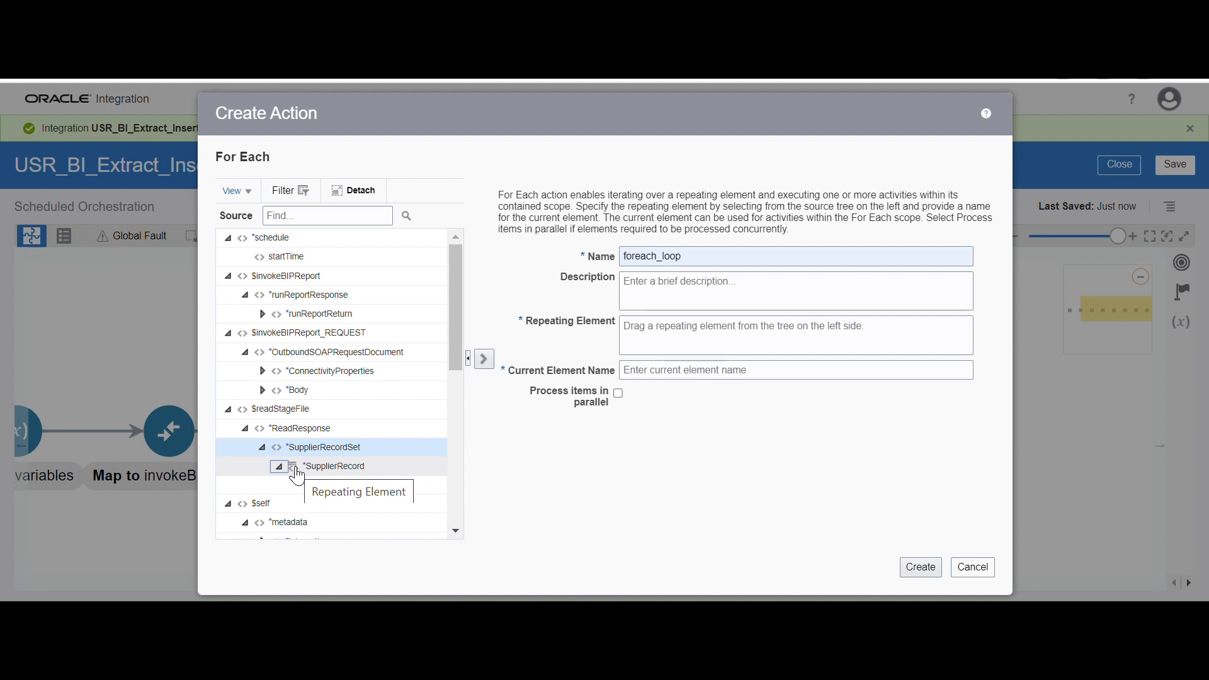
pyautogui.moveTo(297, 476); pyautogui.dragTo(694, 340)
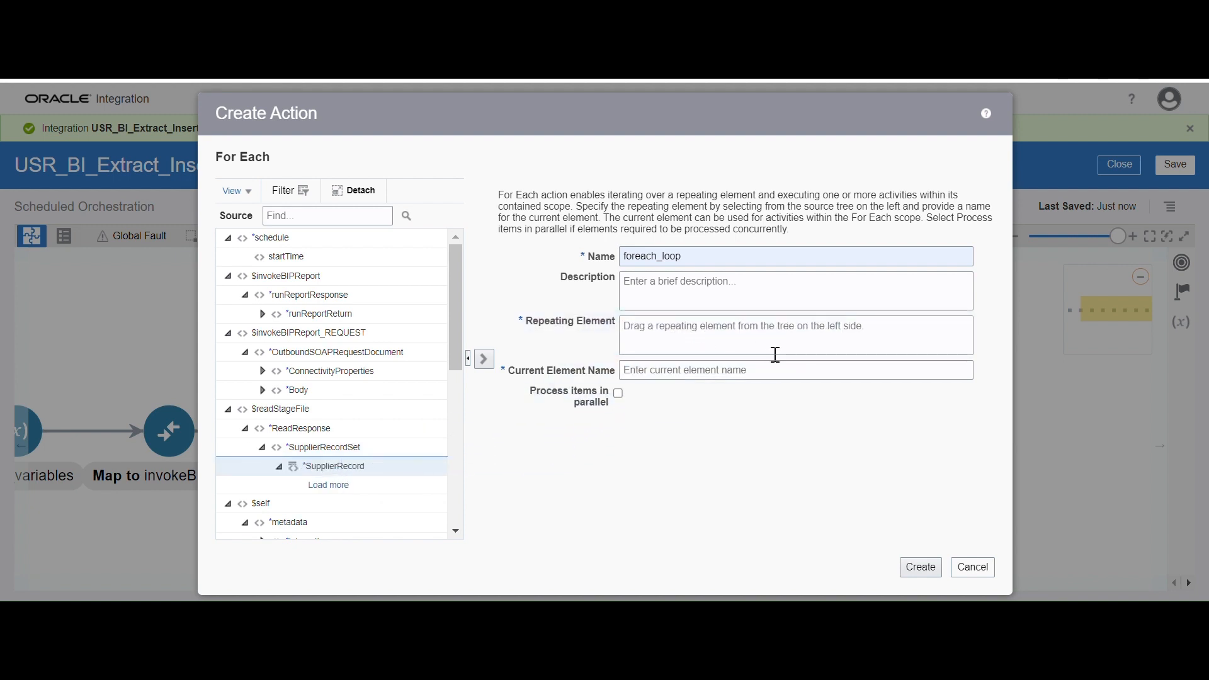
pyautogui.click(703, 375)
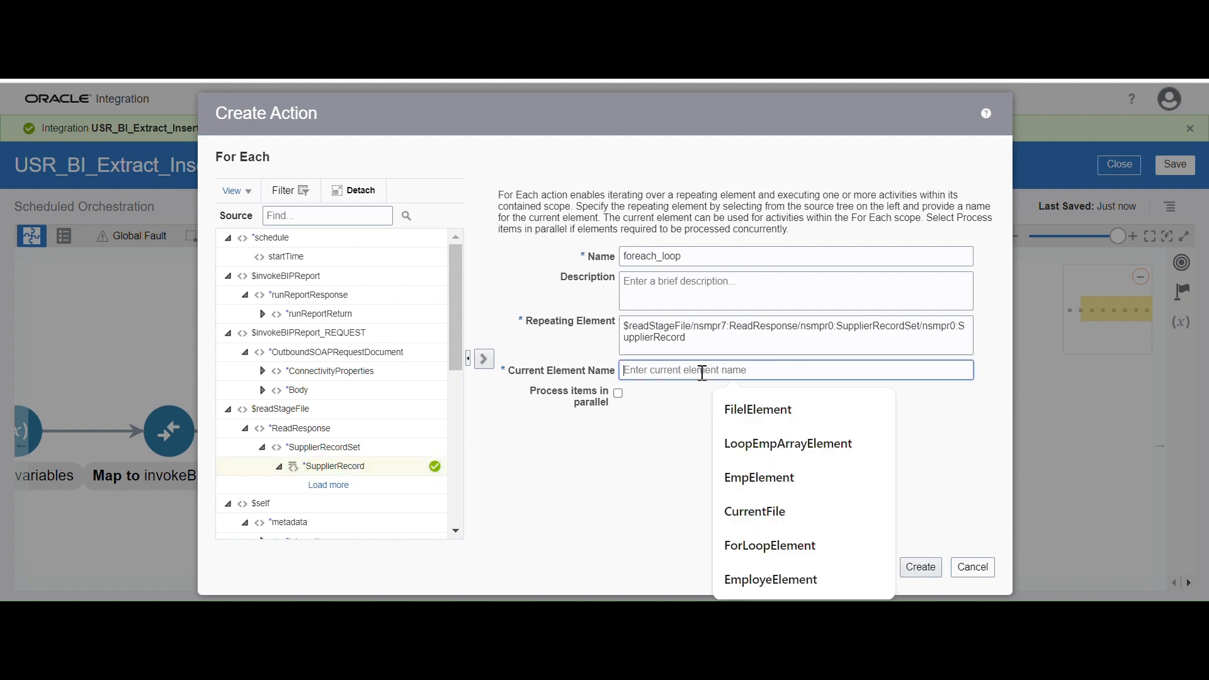
pyautogui.click(754, 408)
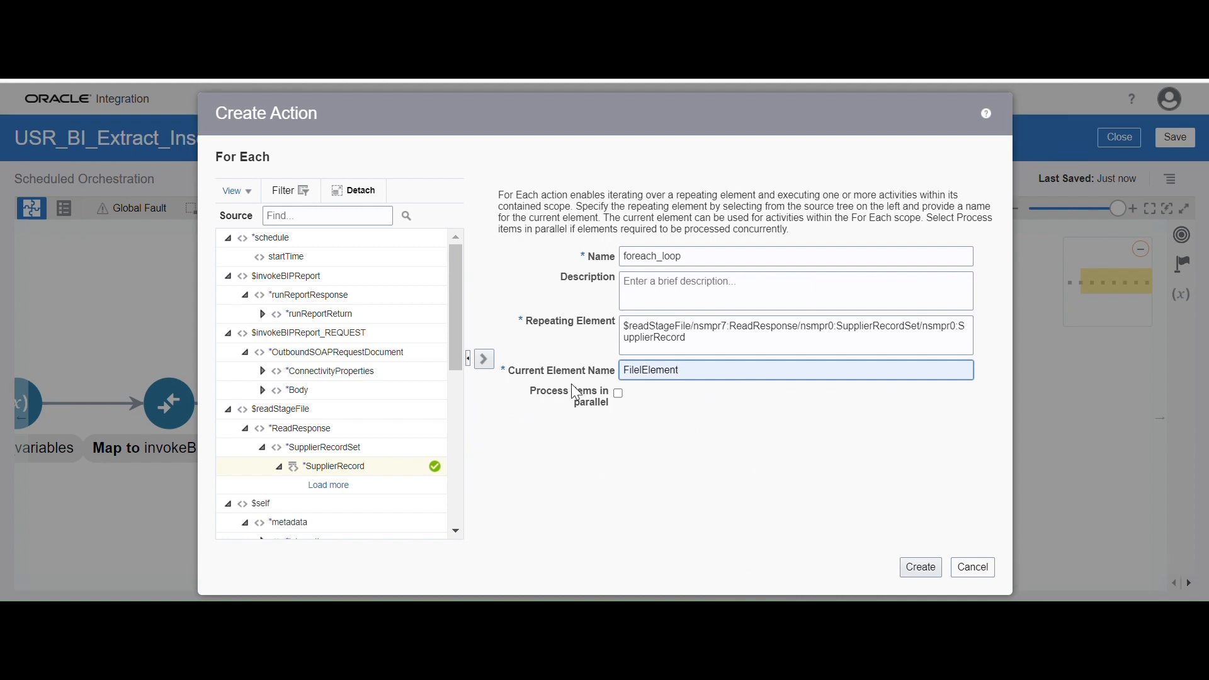
pyautogui.click(919, 569)
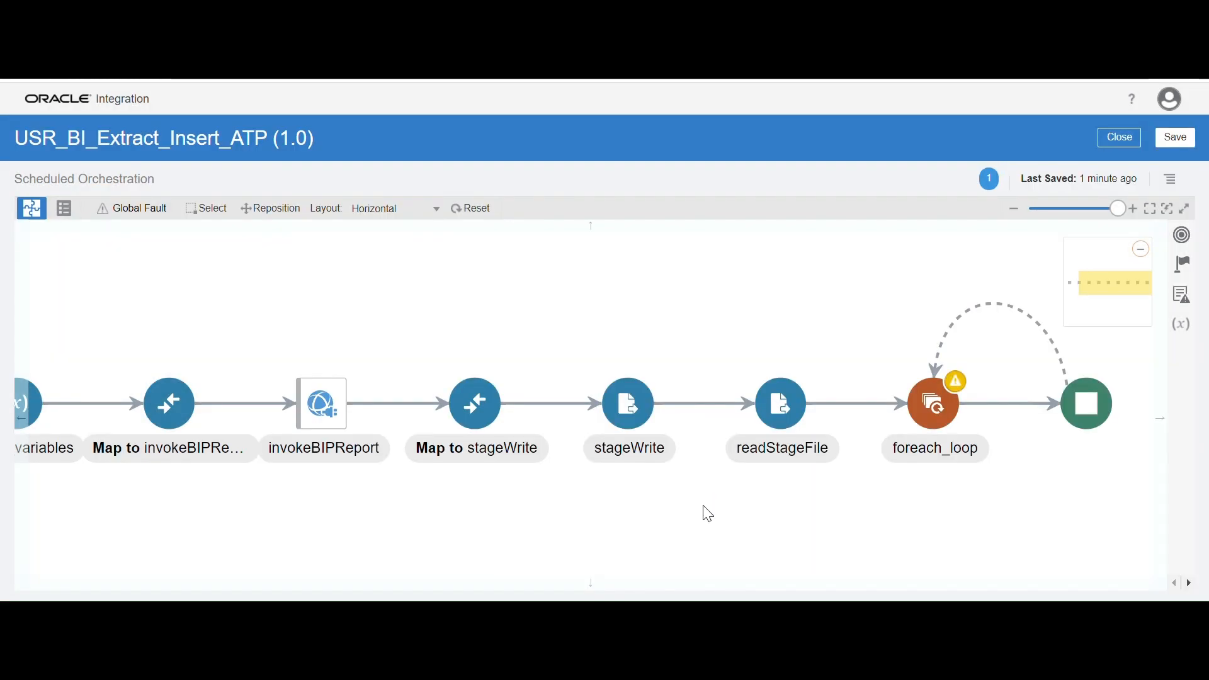
# Save the integration with the new foreach_loop action
pyautogui.moveTo(760, 325); pyautogui.dragTo(742, 323)
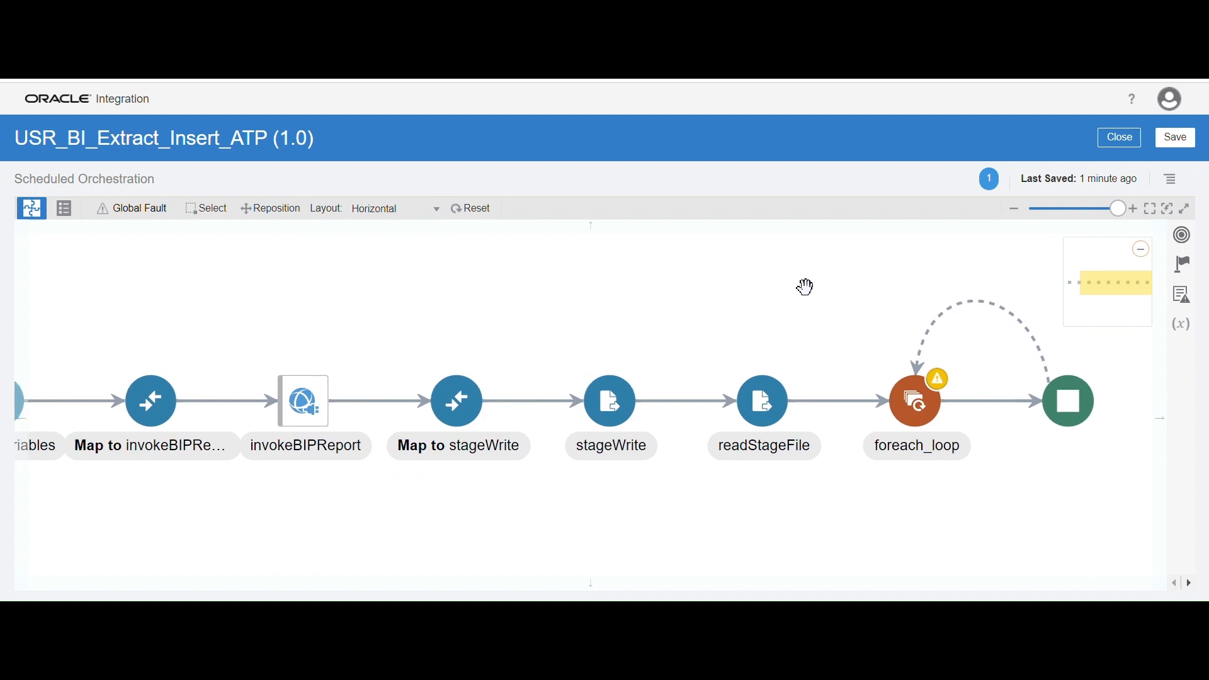
pyautogui.click(1094, 207)
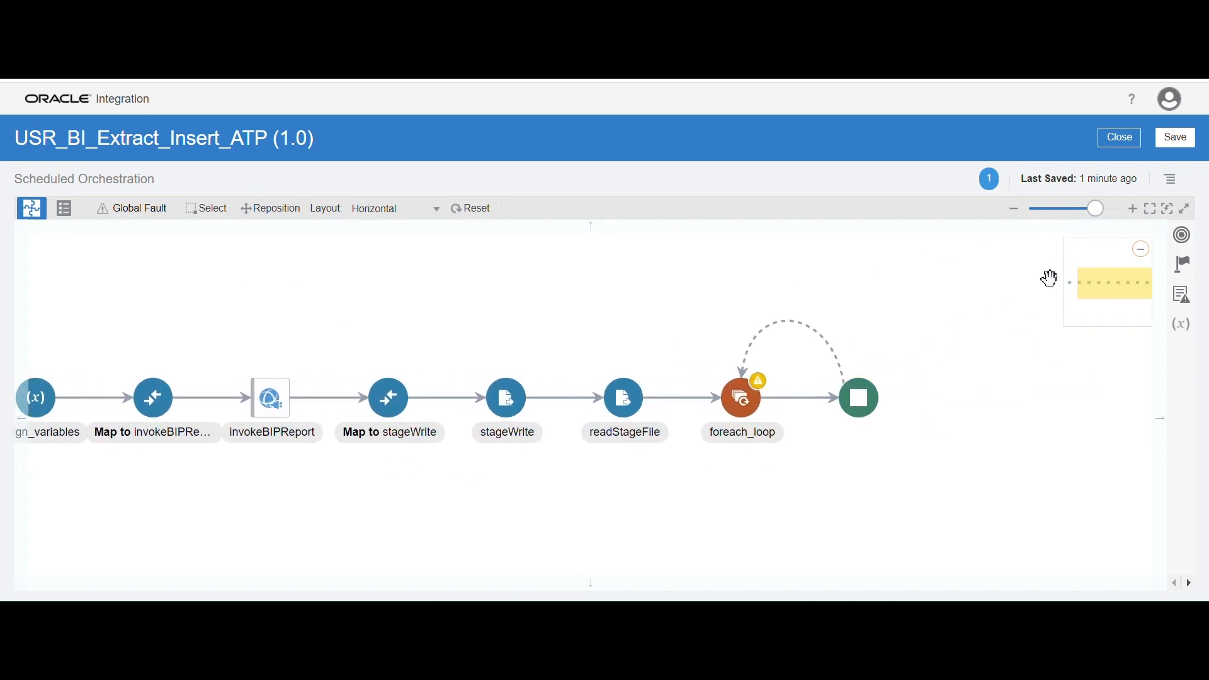
pyautogui.click(1176, 140)
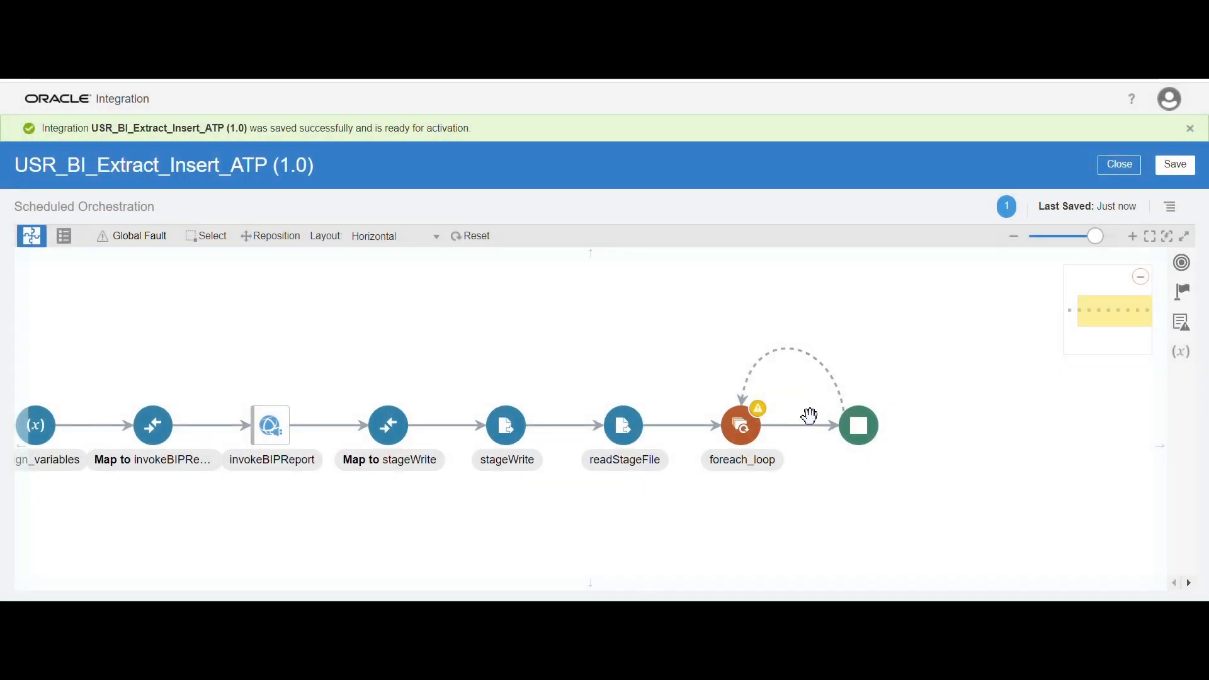
# Insert a USR_ATP_Connection invoke inside foreach_loop
pyautogui.moveTo(801, 430)
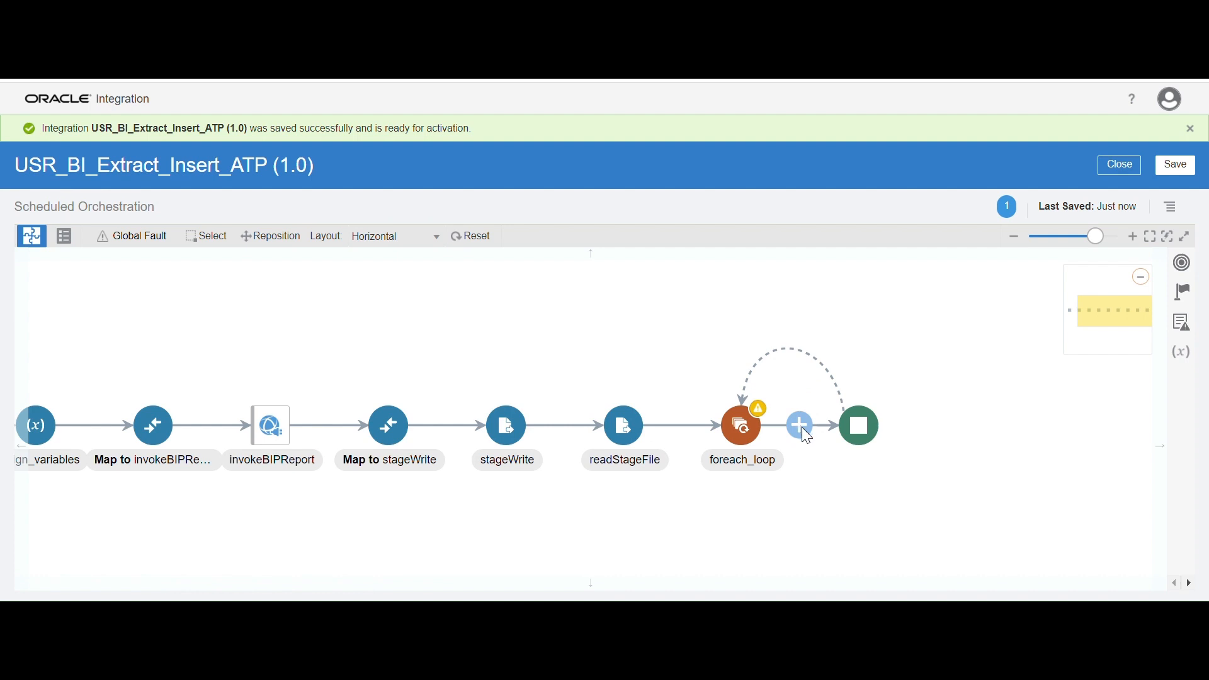
pyautogui.click(800, 425)
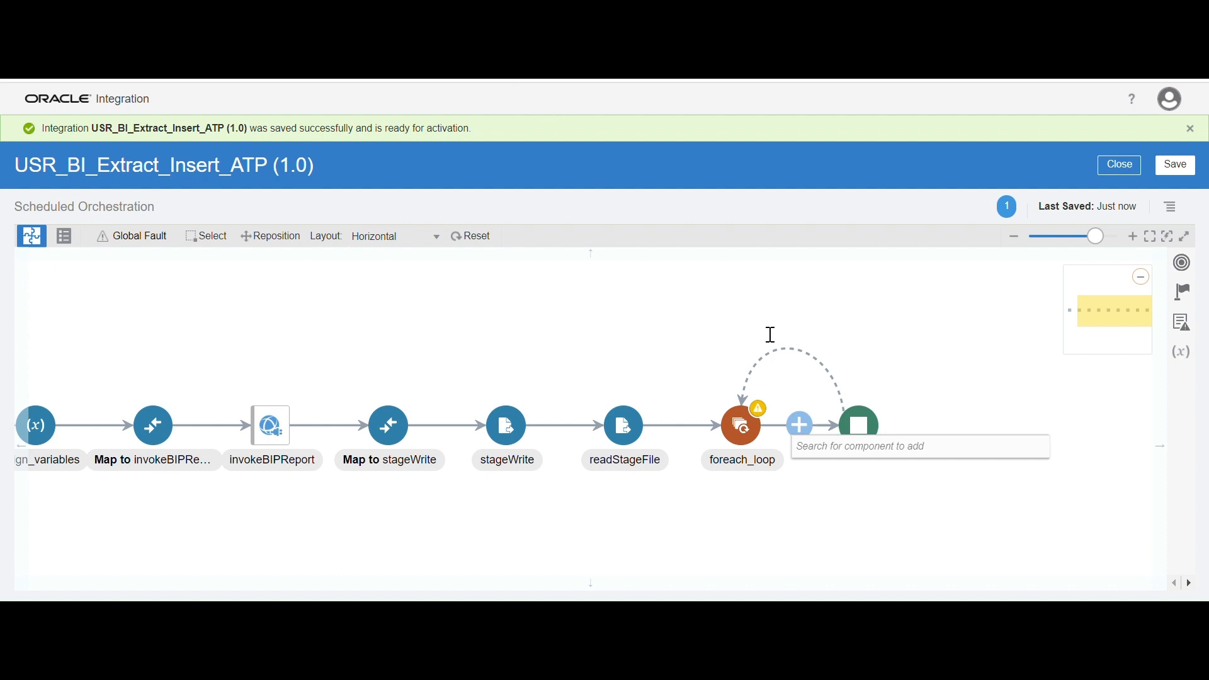
pyautogui.click(824, 446)
pyautogui.write('us')
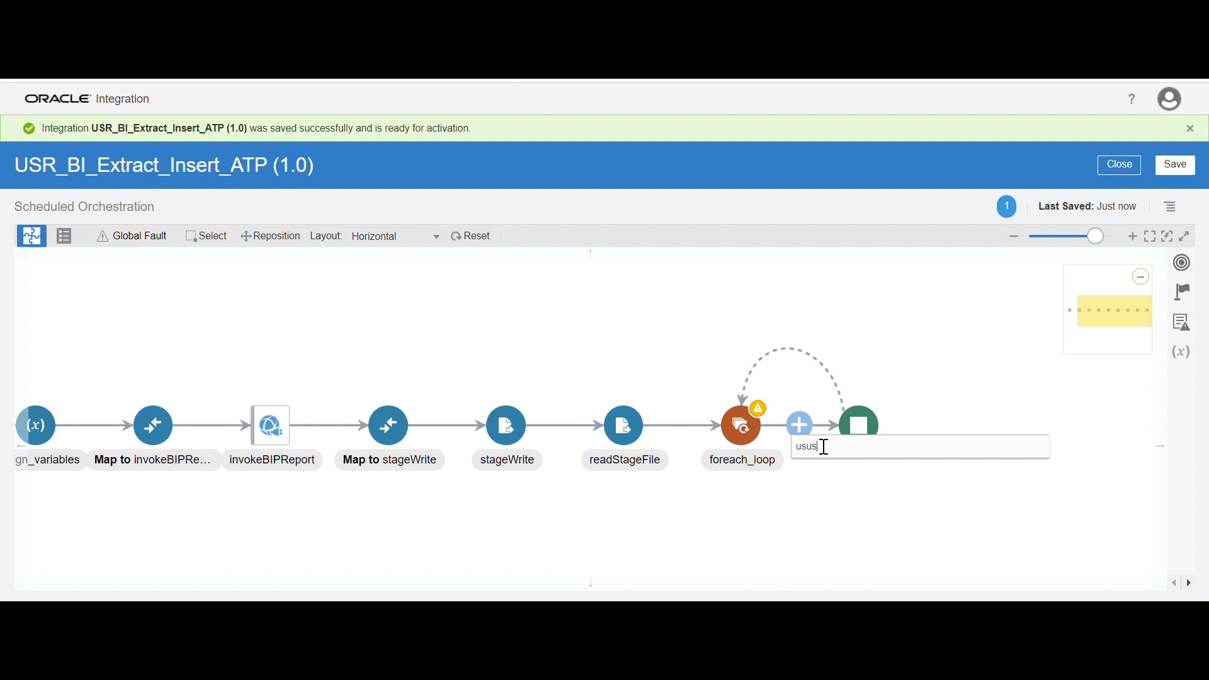
pyautogui.write('r')
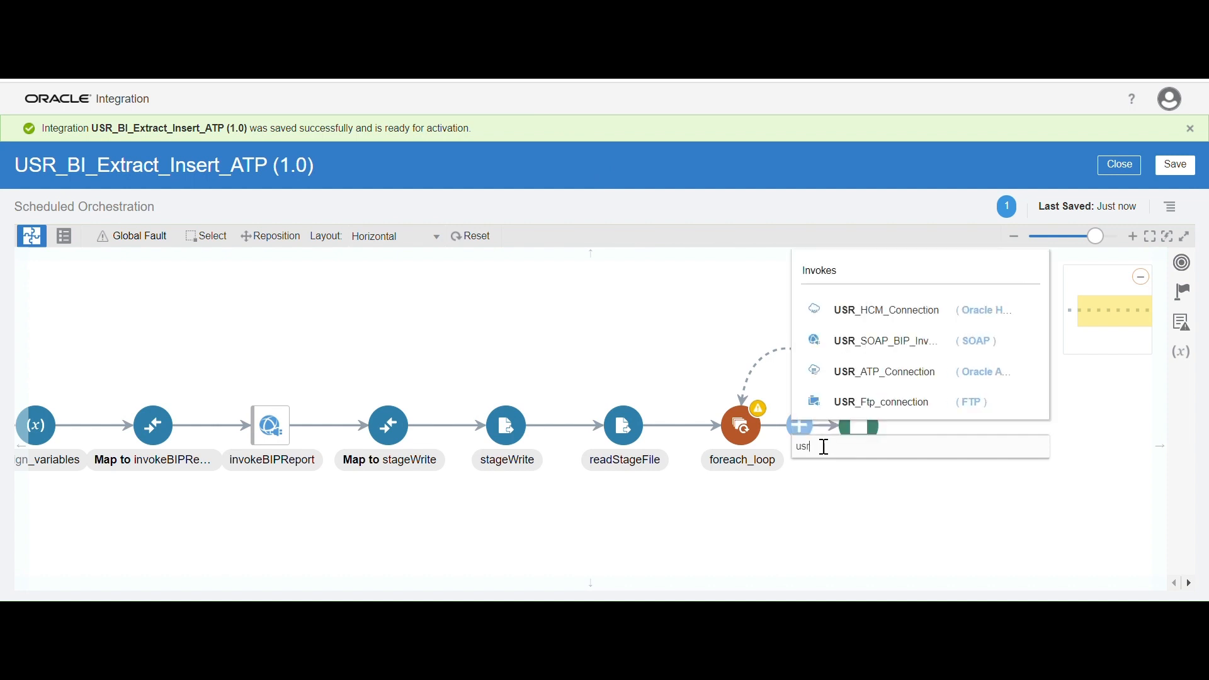
pyautogui.click(915, 371)
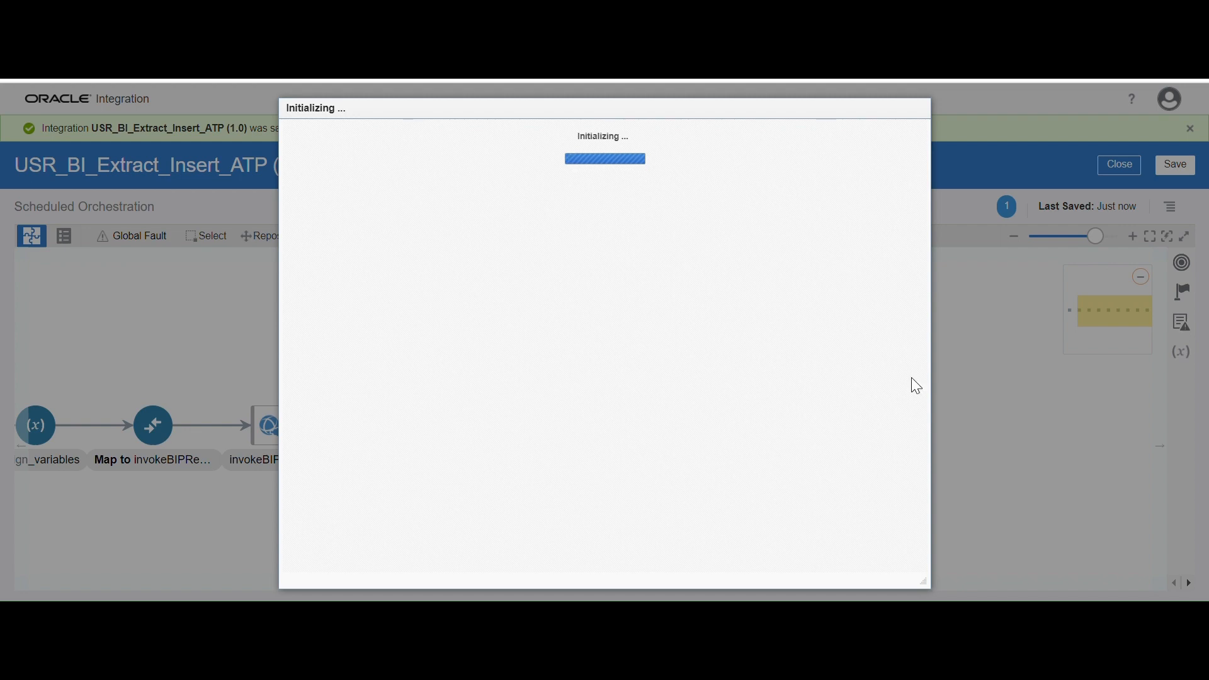
# Name the endpoint InsertData and configure it to perform an Insert operation on a table
pyautogui.click(466, 255)
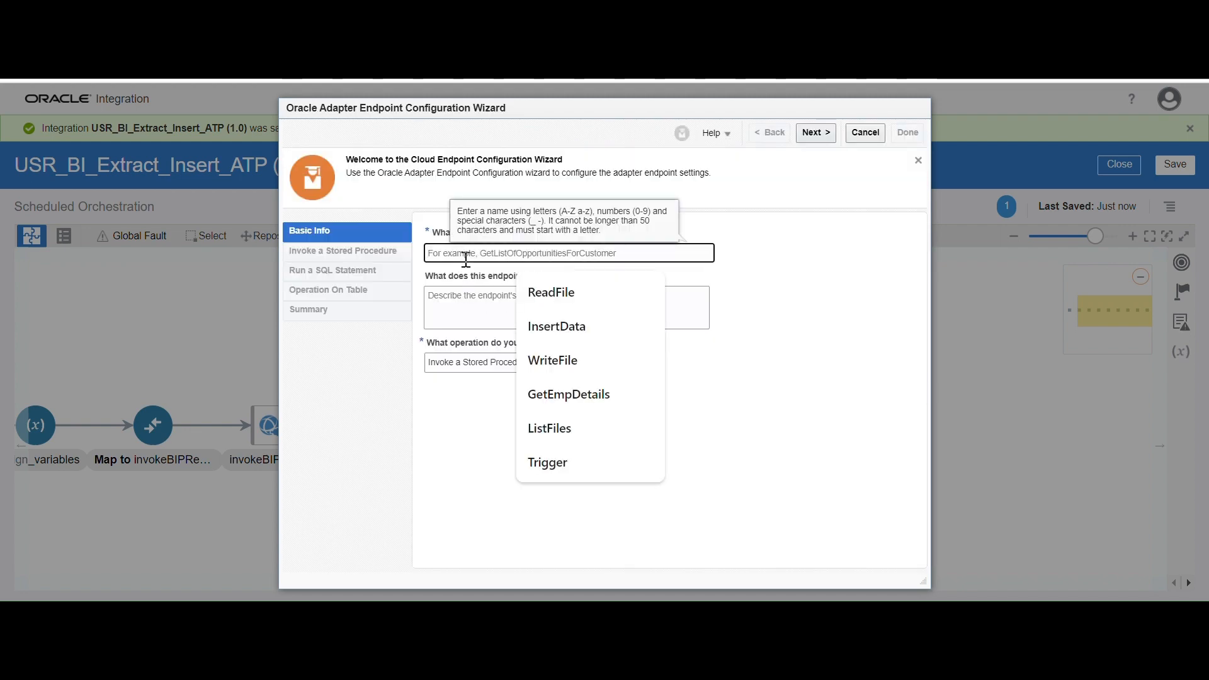
pyautogui.click(829, 275)
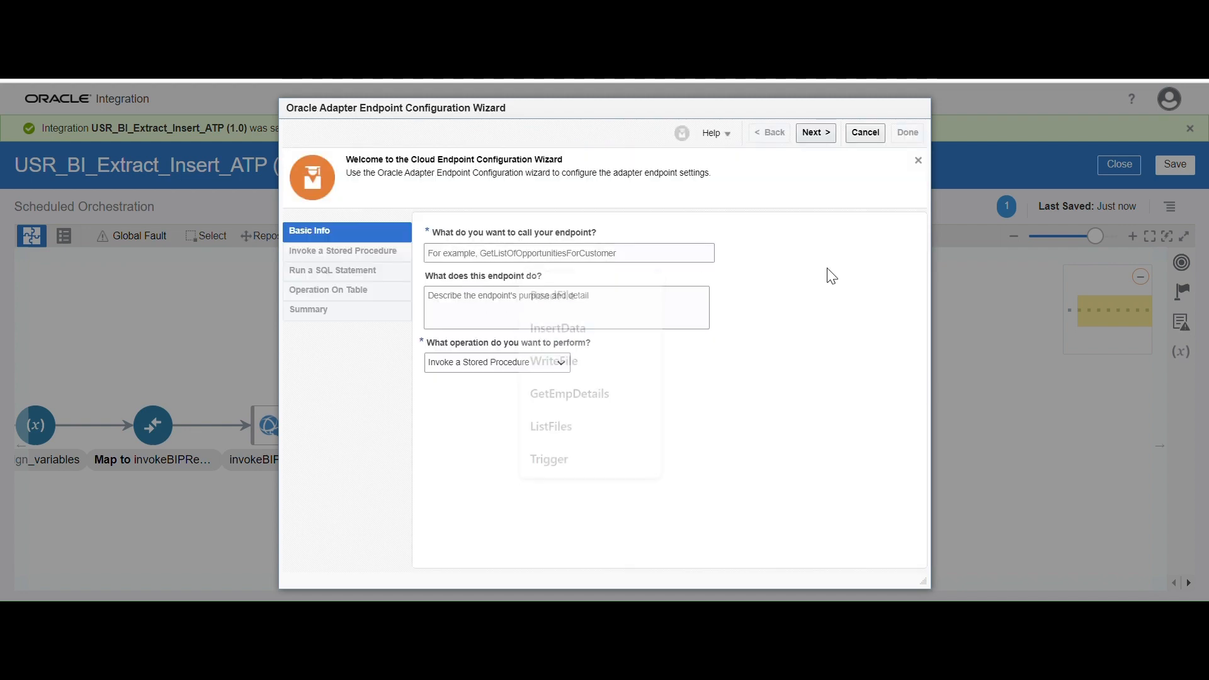
pyautogui.click(502, 253)
pyautogui.write('I')
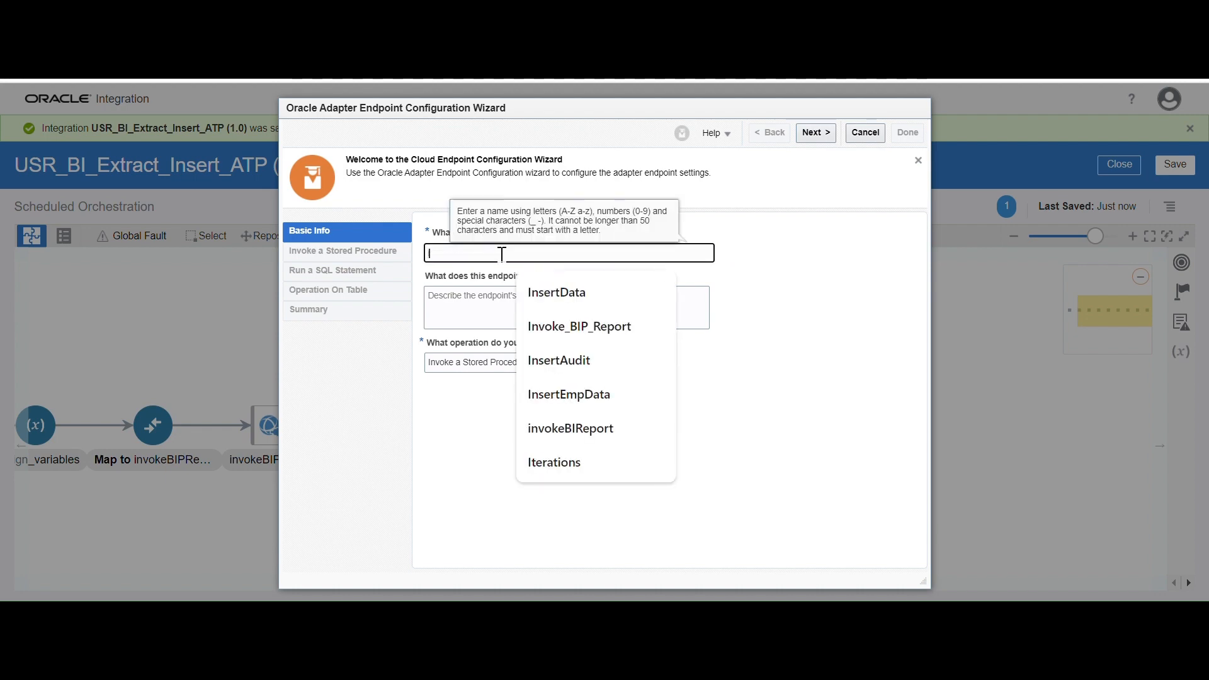
pyautogui.click(597, 303)
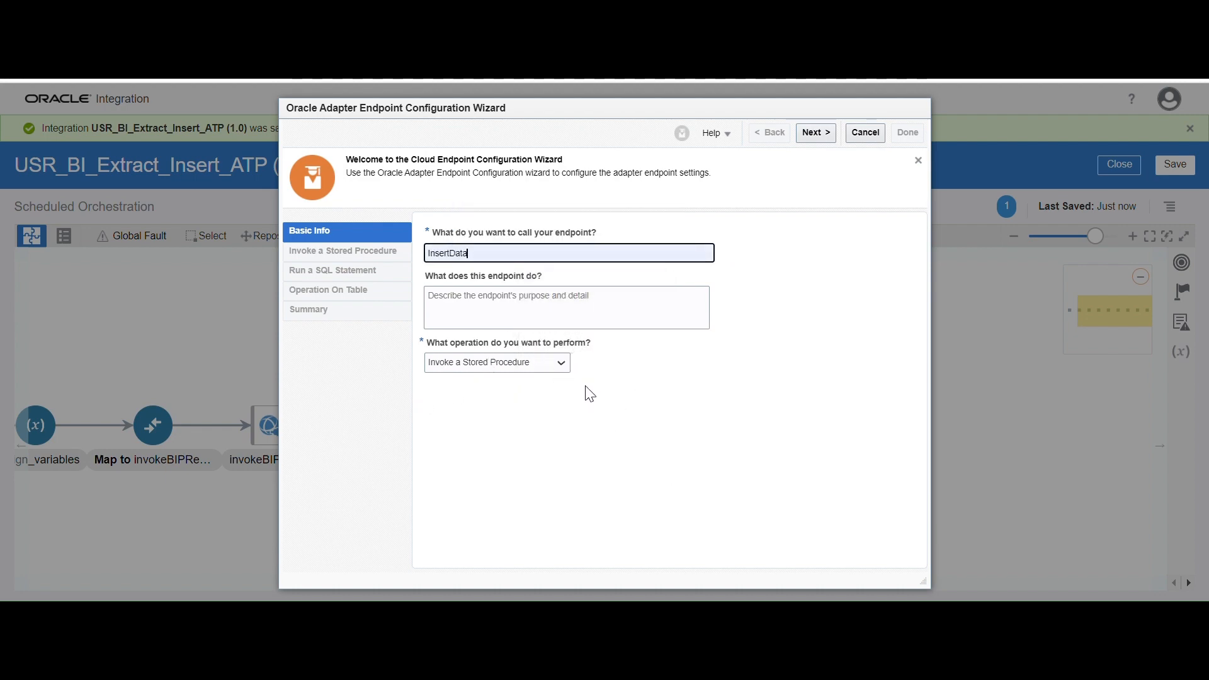
pyautogui.click(560, 364)
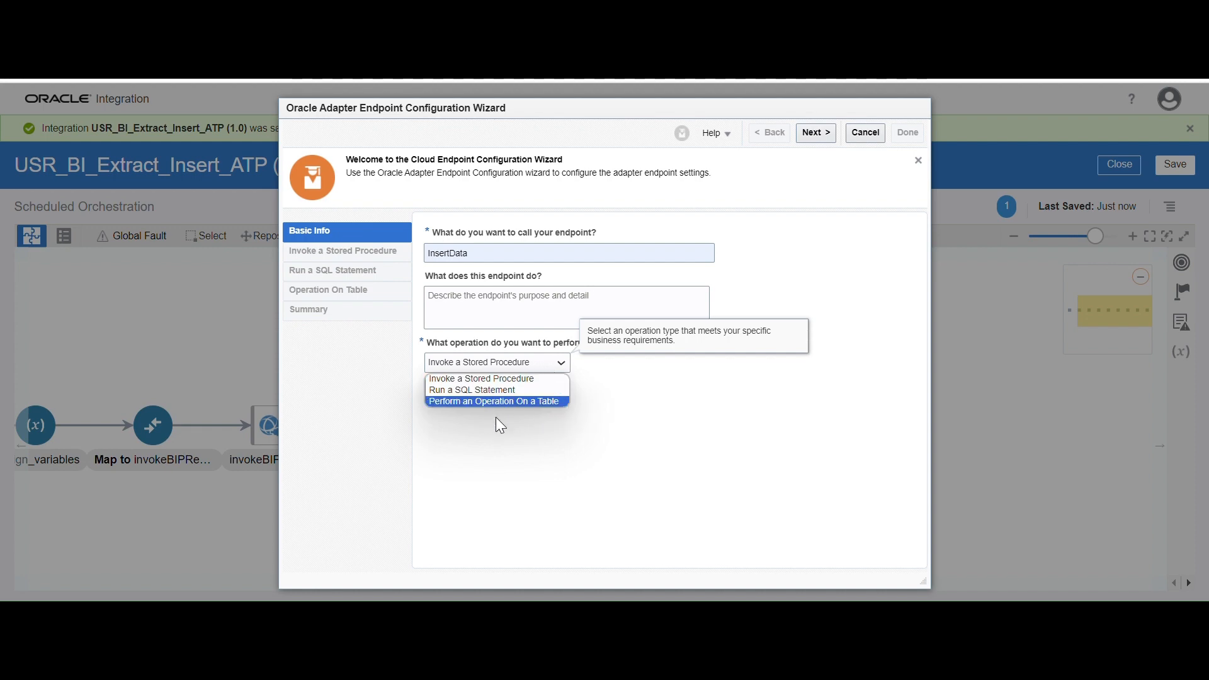
pyautogui.click(504, 402)
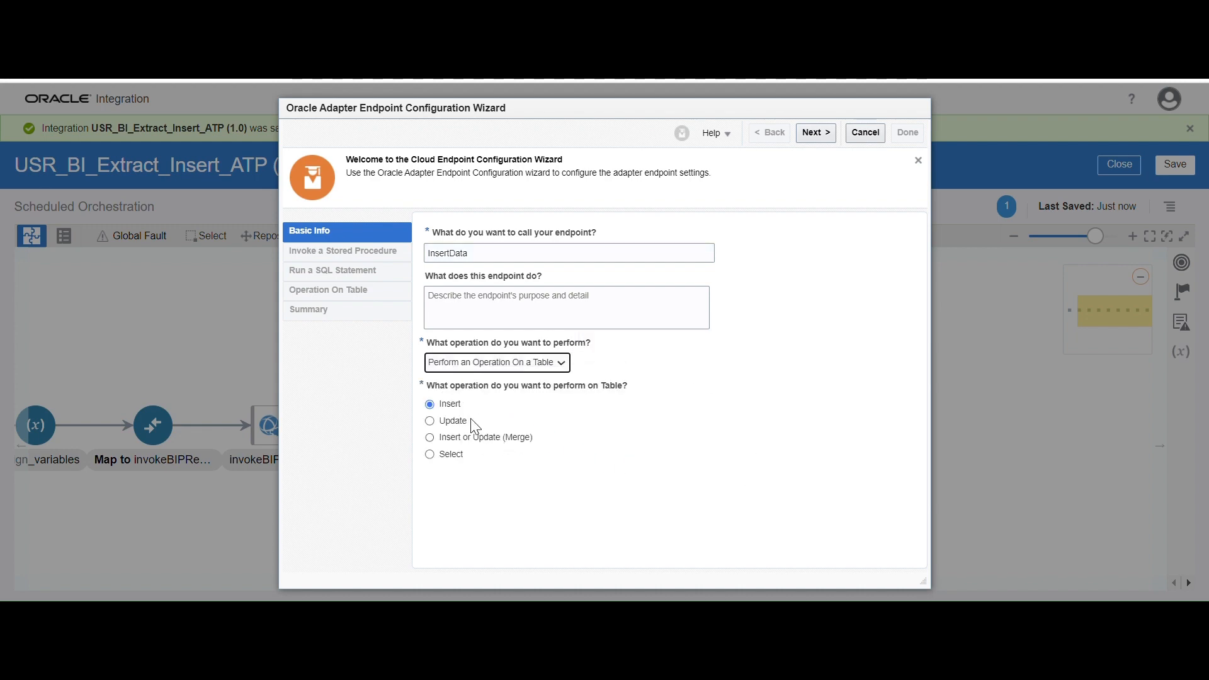
pyautogui.click(816, 133)
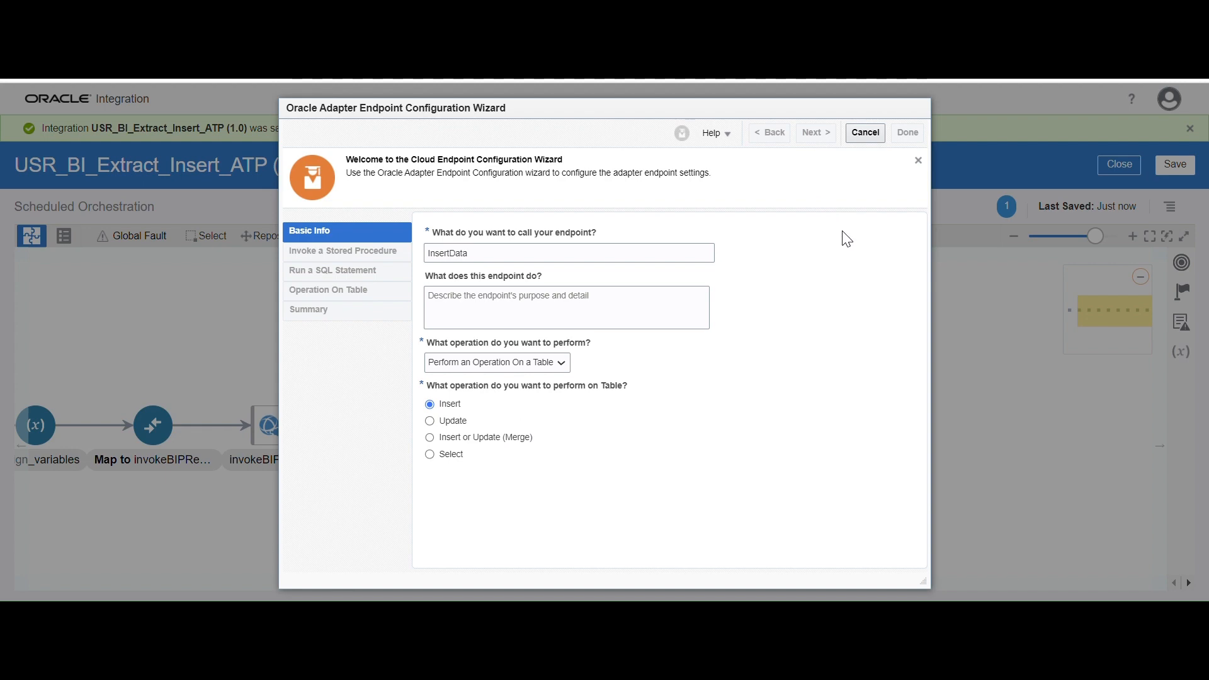
pyautogui.click(561, 273)
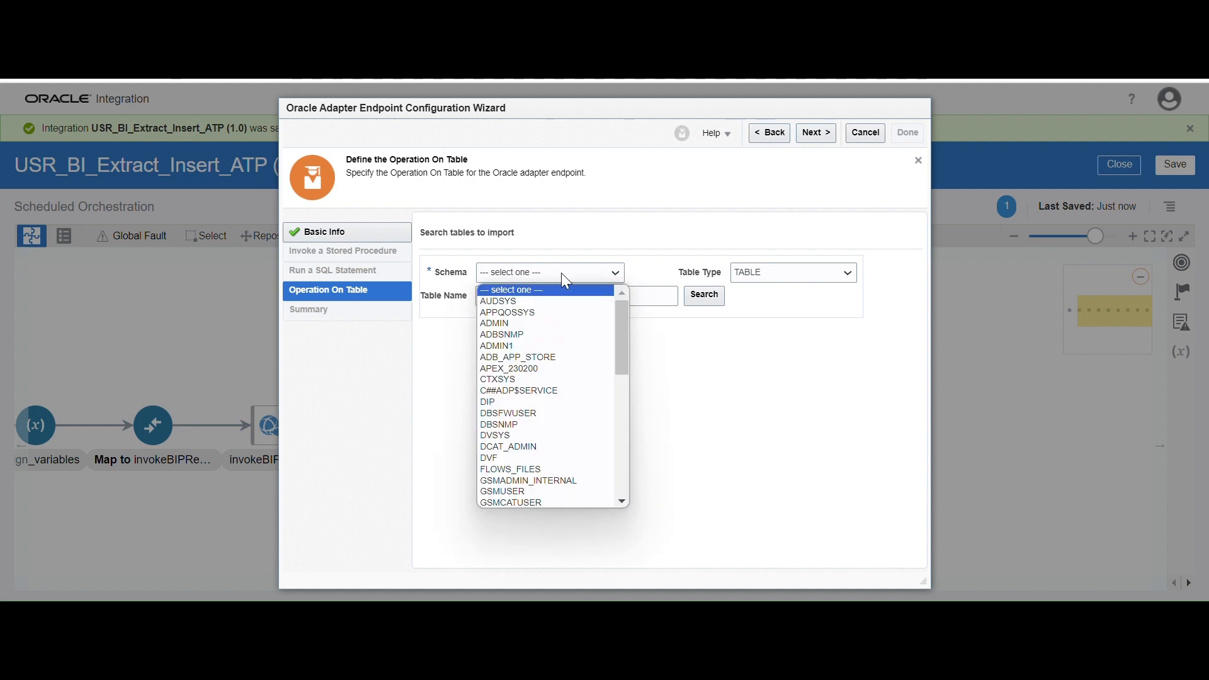
pyautogui.click(518, 357)
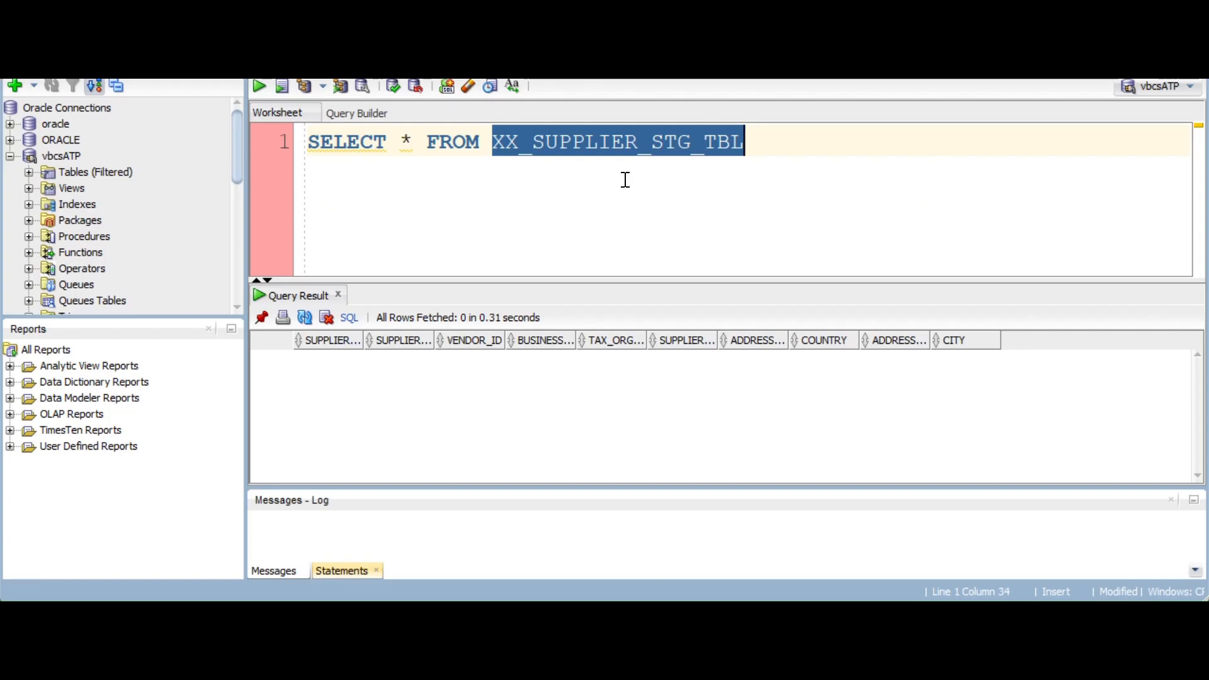
pyautogui.click(623, 181)
pyautogui.doubleClick(631, 144)
pyautogui.hotkey('ctrl', 'c')
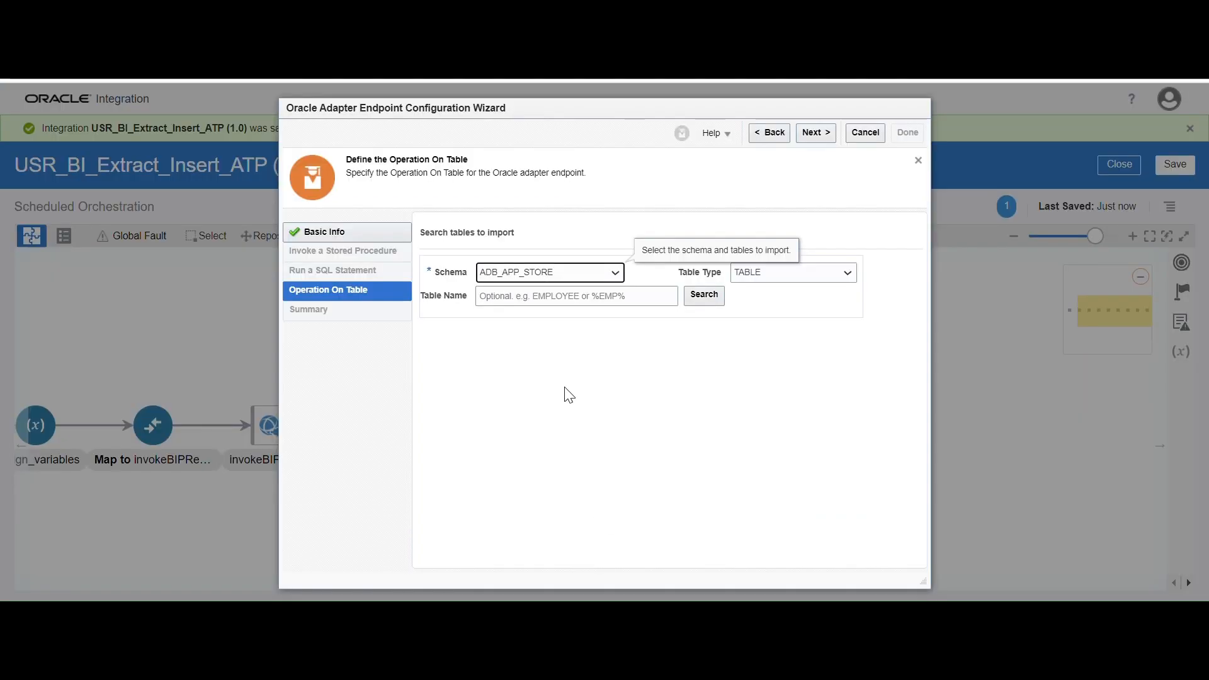
# Search the ADMIN1 schema for the table XX_SUPPLIER_STG_TBL
pyautogui.click(573, 276)
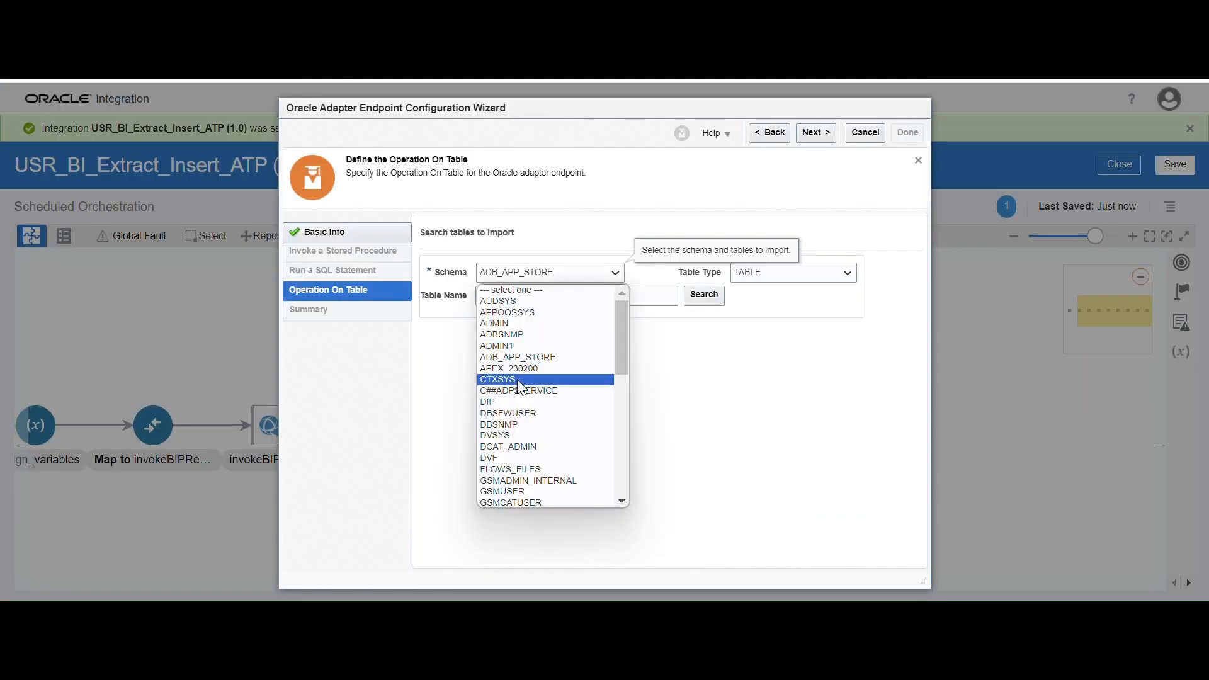
pyautogui.click(517, 345)
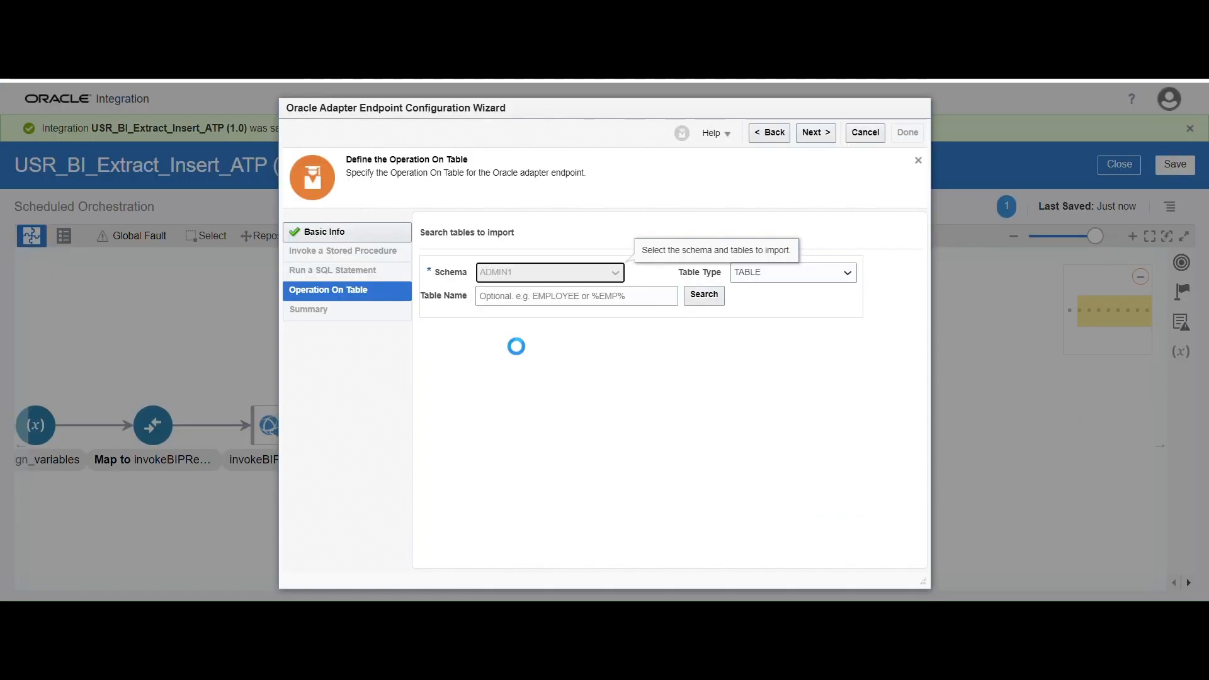
pyautogui.click(505, 298)
pyautogui.hotkey('ctrl', 'v')
pyautogui.click(700, 296)
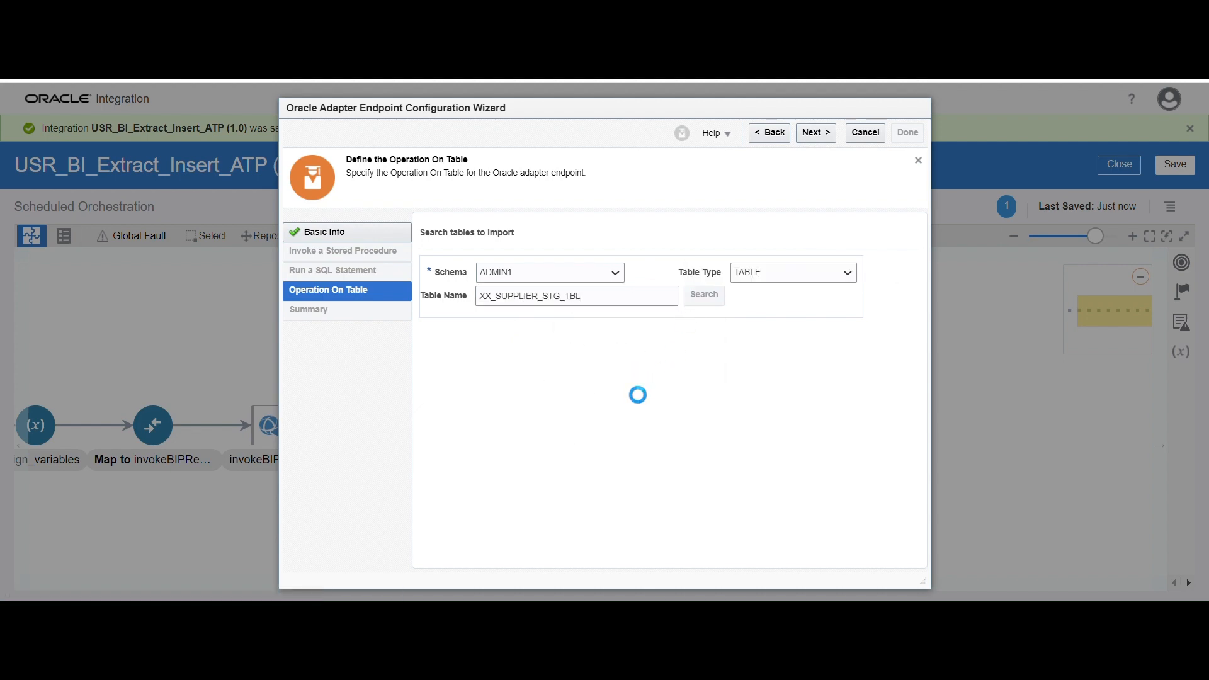
# Move XX_SUPPLIER_STG_TBL to the selected tables and import it
pyautogui.click(538, 366)
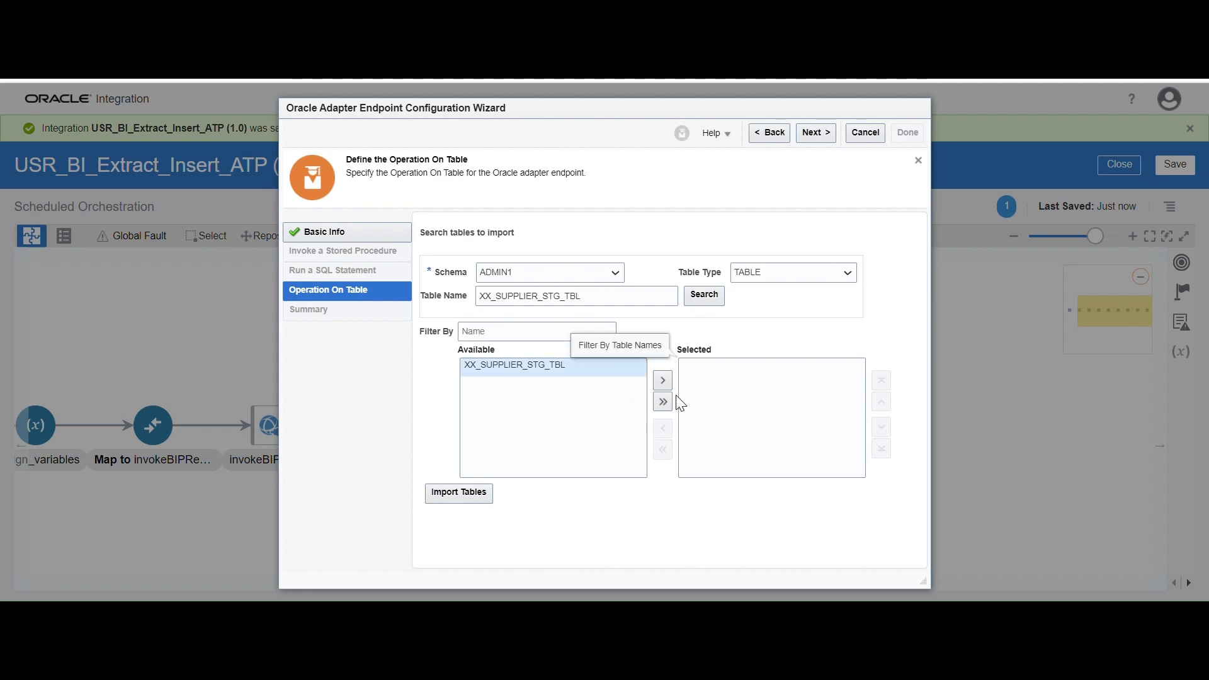
pyautogui.click(663, 382)
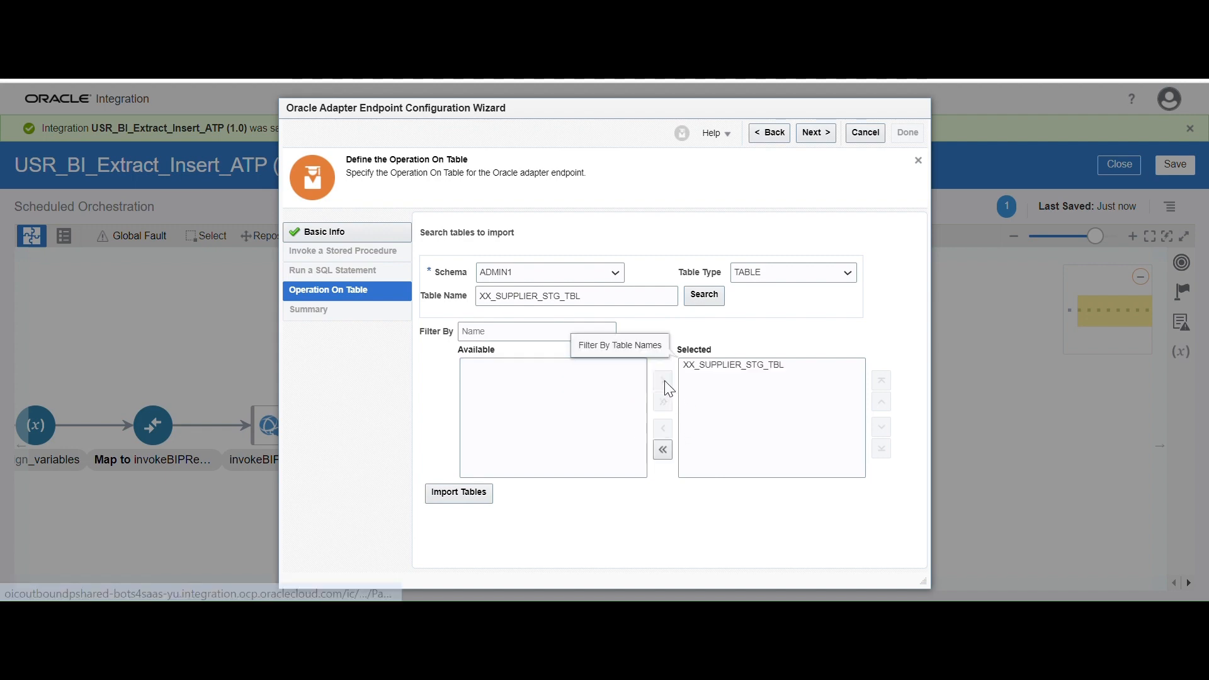
pyautogui.click(449, 499)
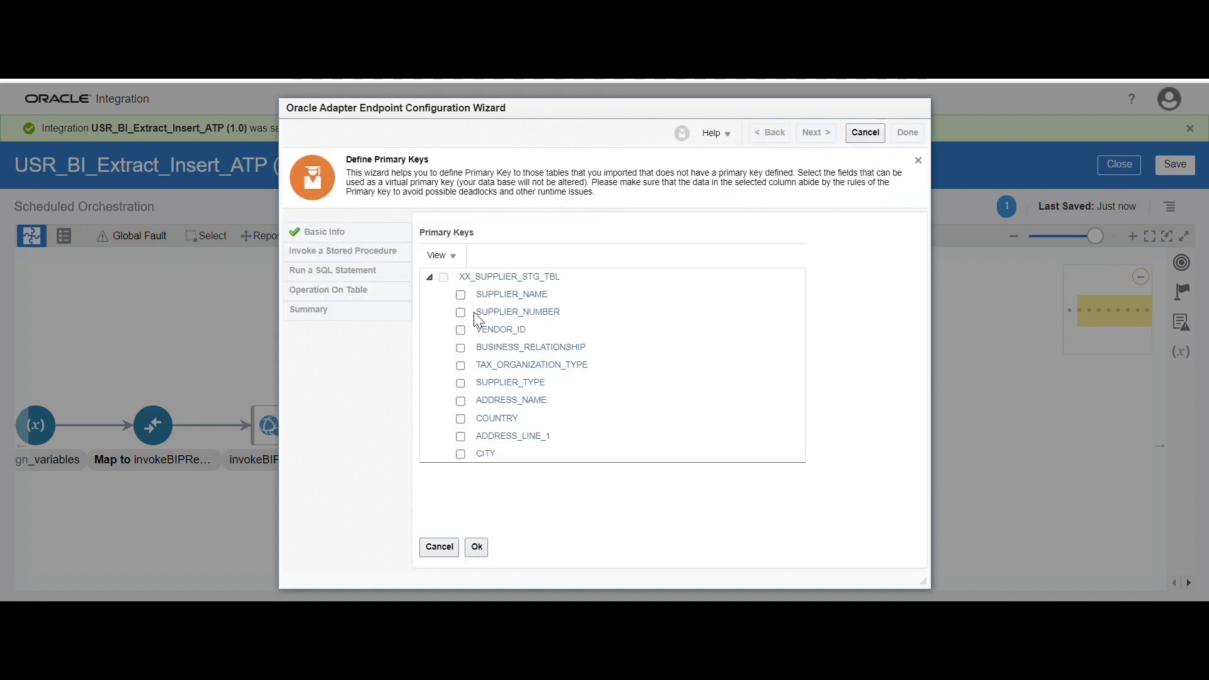
# Define SUPPLIER_NAME as the primary key and continue with XX_SUPPLIER_STG_TBL as the parent table
pyautogui.click(460, 295)
pyautogui.click(474, 551)
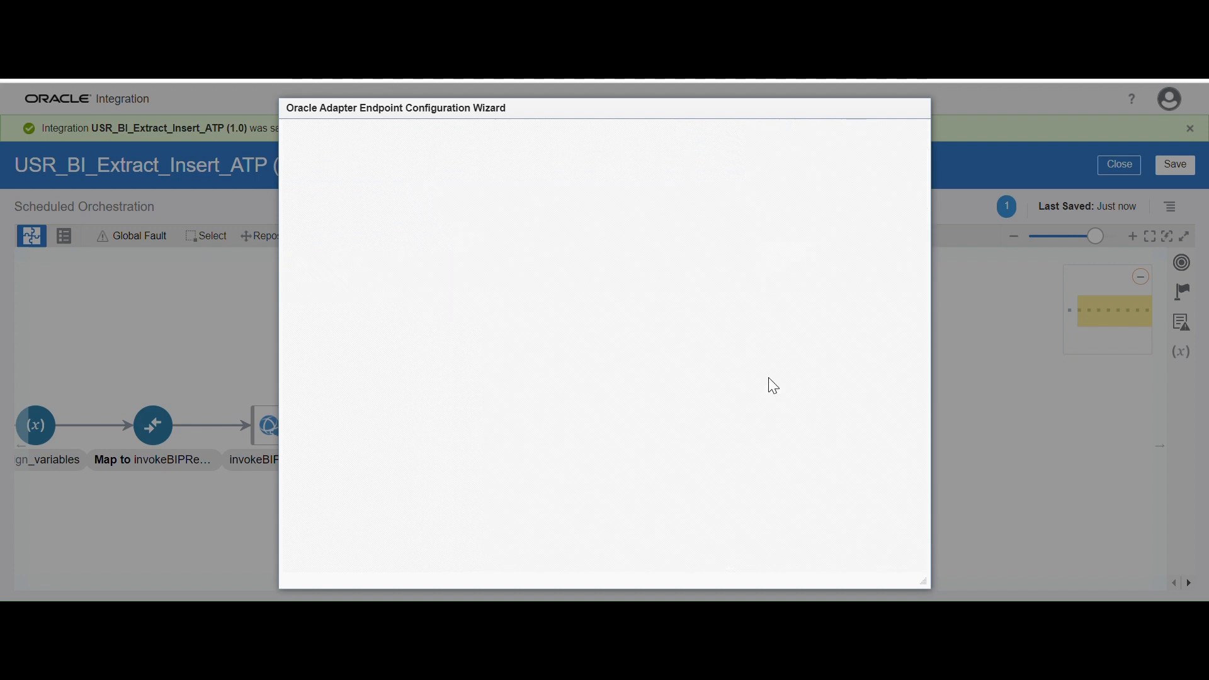
pyautogui.click(811, 132)
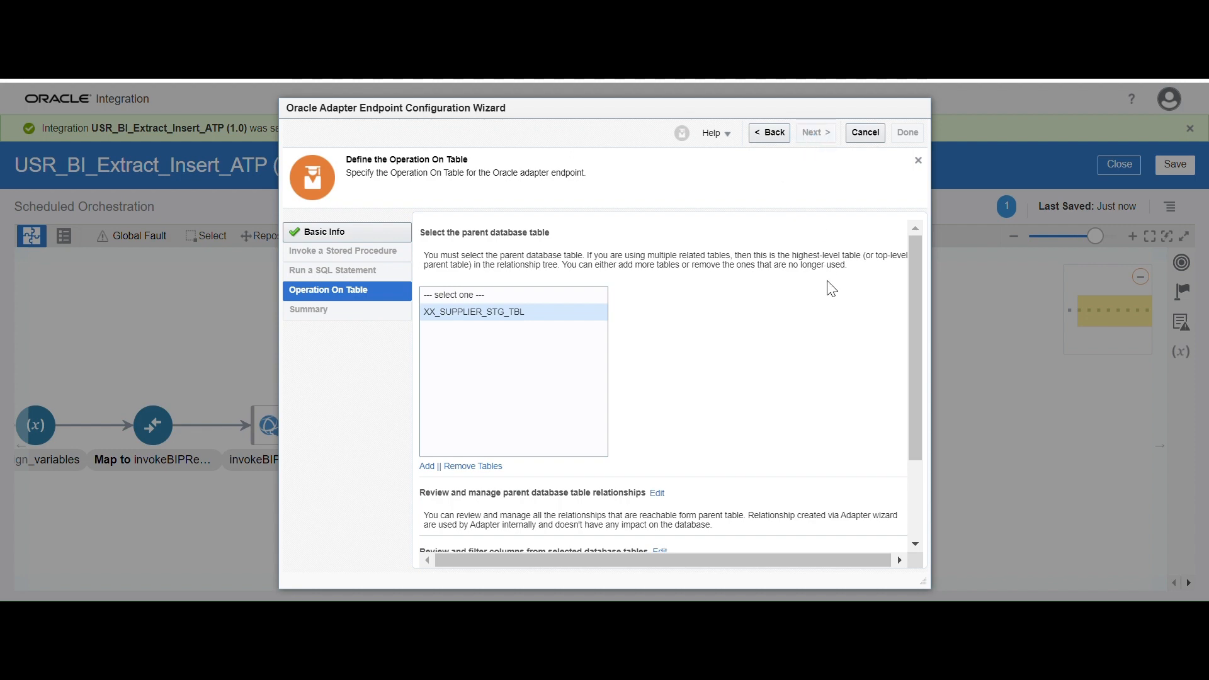
# Finish the InsertData endpoint configuration and save the integration
pyautogui.click(906, 135)
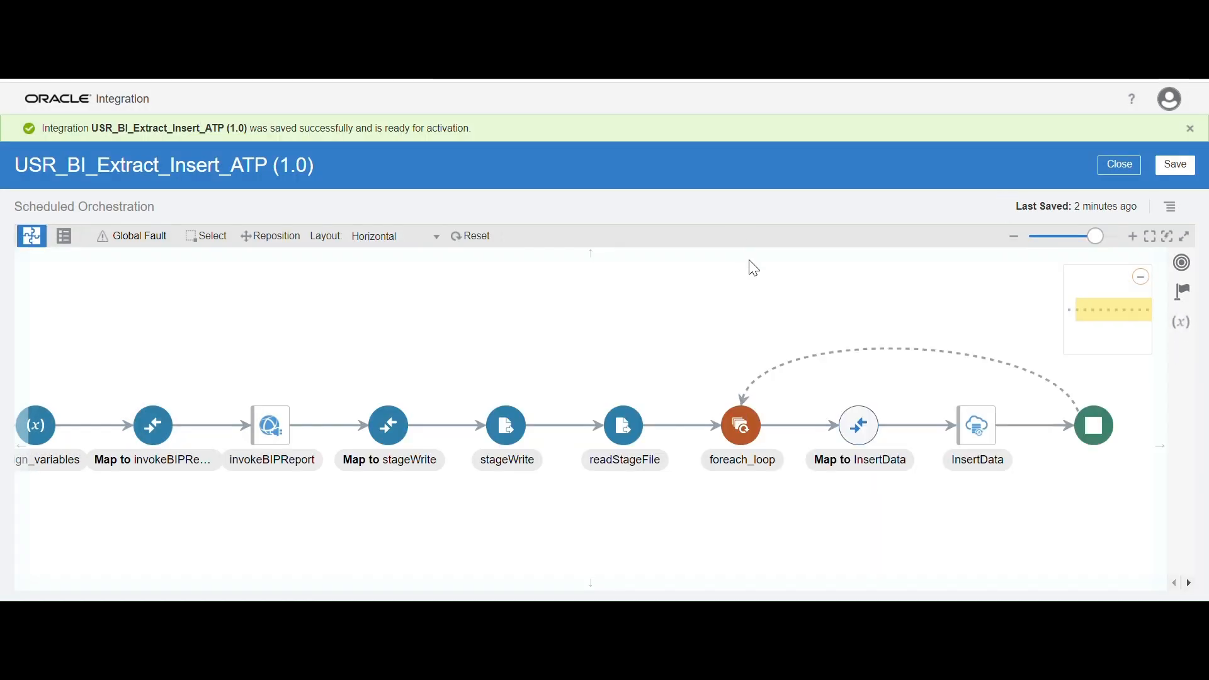
pyautogui.click(1173, 174)
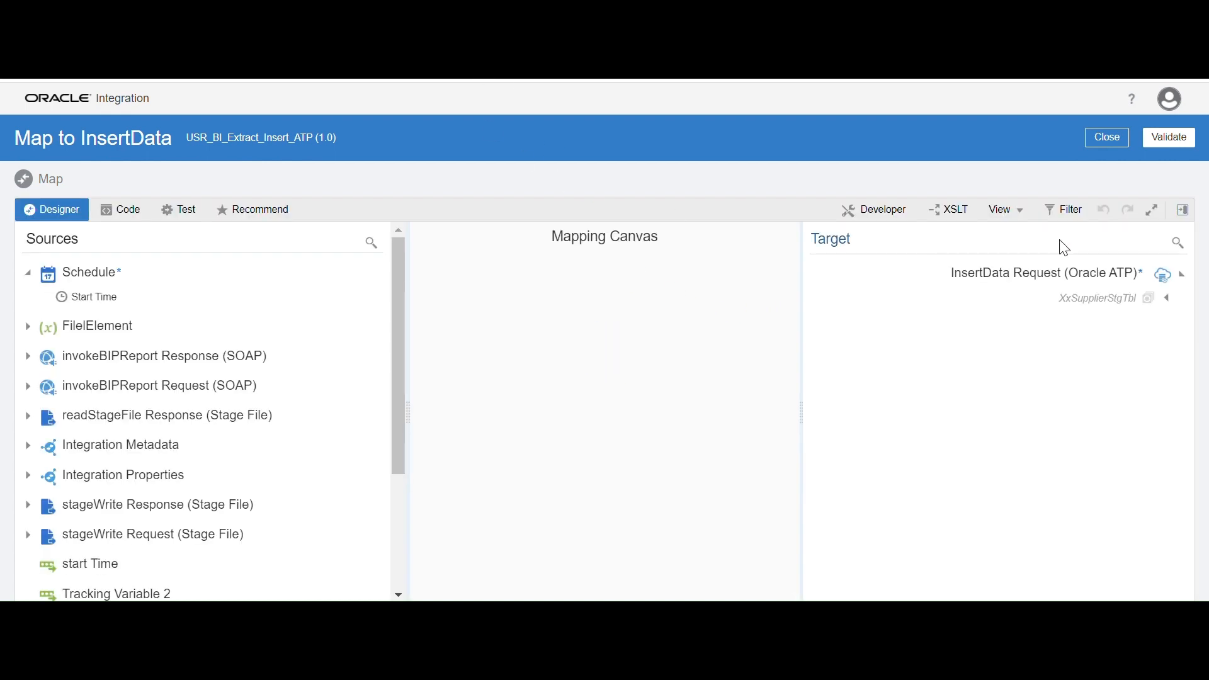
# Map SUPPLIER_NAME, SUPPLIER_NUMBER and VENDOR_ID from SupplierRecord to supplierName, supplierNumber and vendorId in the InsertData request's XxSupplierStgTbl
pyautogui.click(1169, 300)
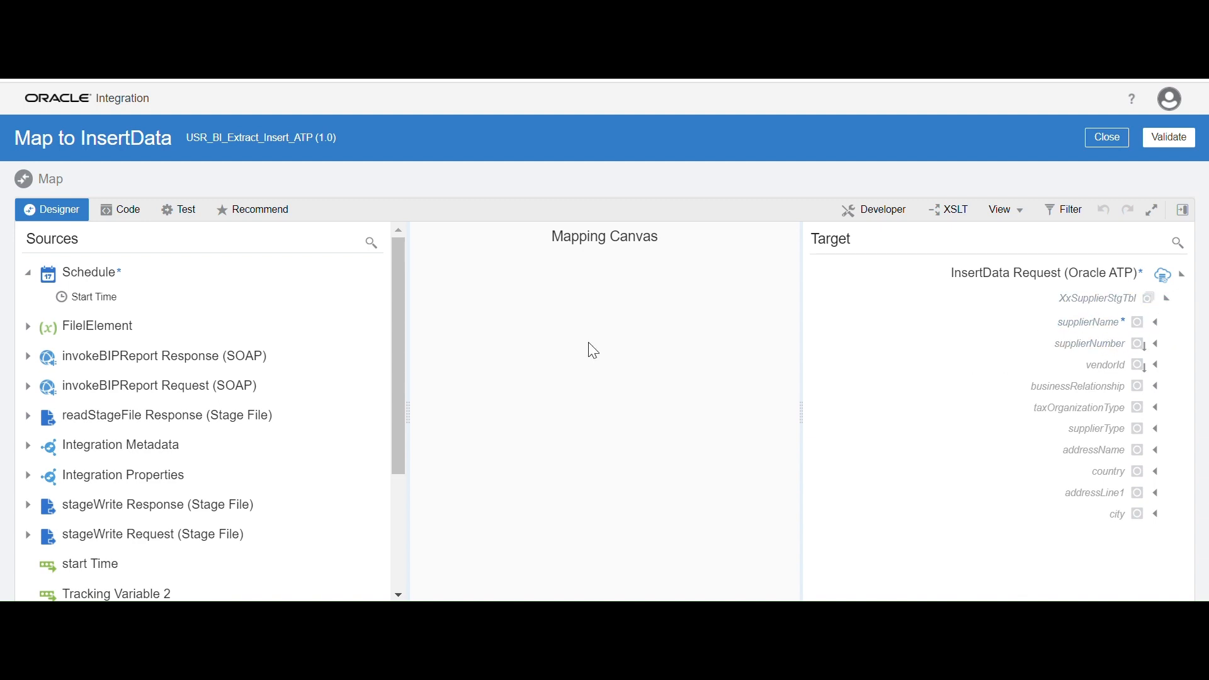
pyautogui.click(28, 327)
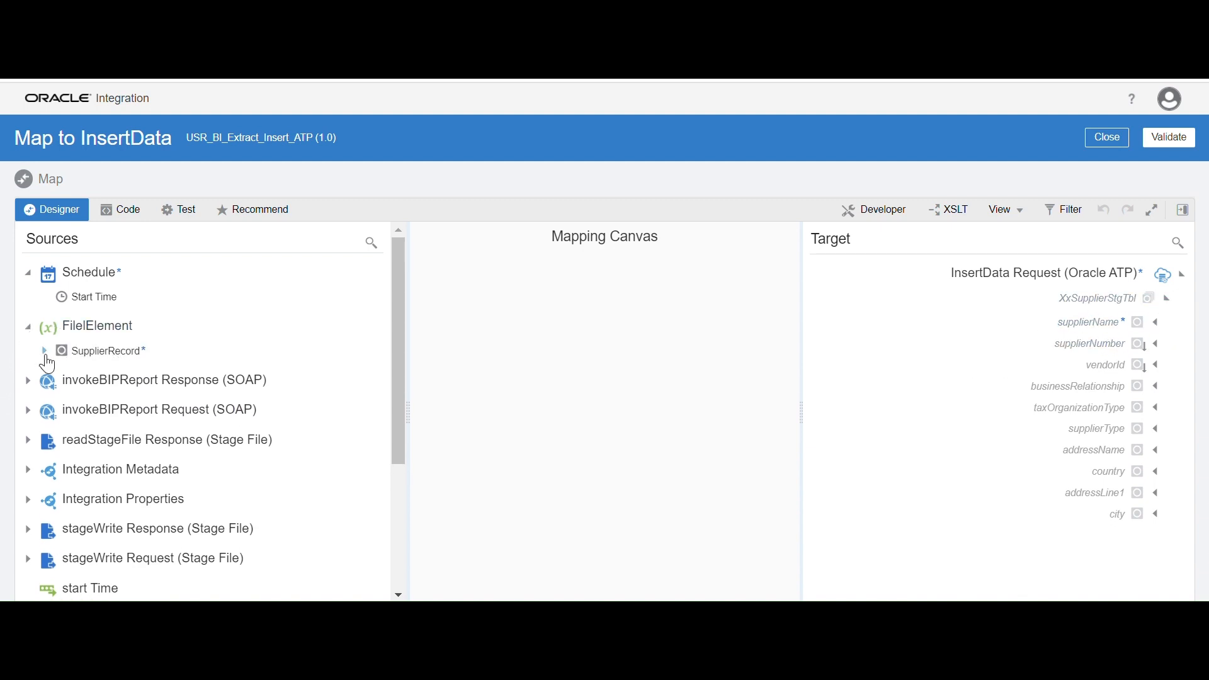
pyautogui.click(44, 352)
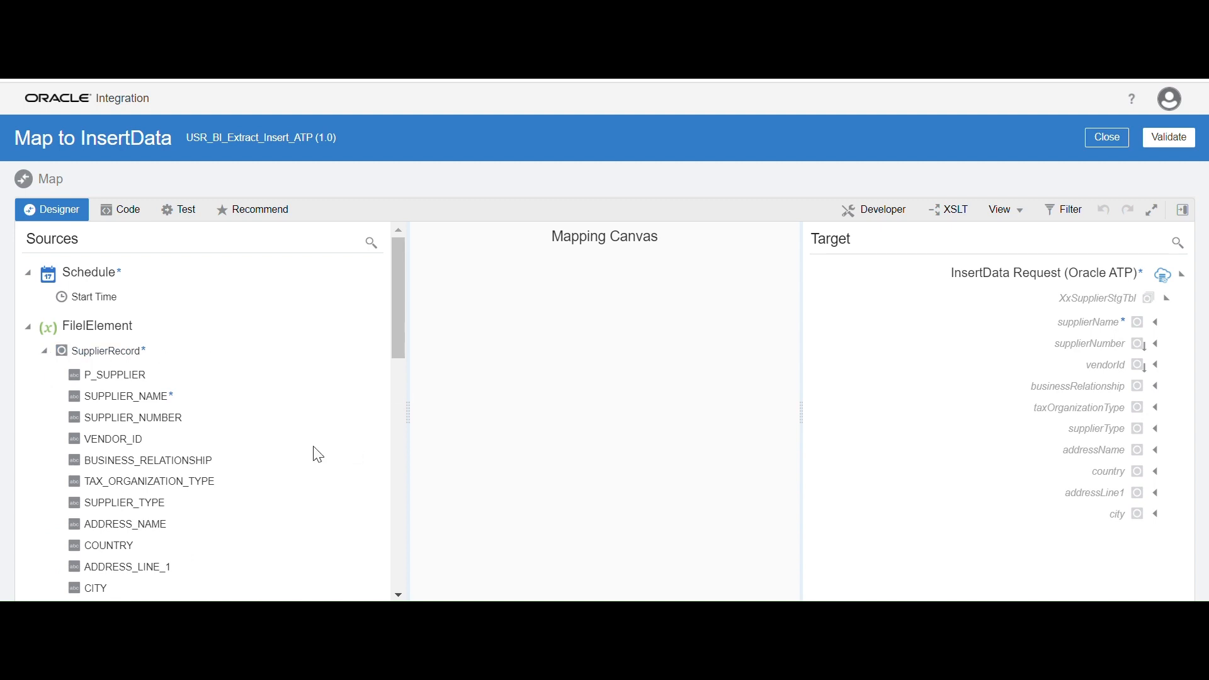
pyautogui.scroll(-2, 318, 455)
pyautogui.scroll(2, 177, 395)
pyautogui.moveTo(160, 403); pyautogui.dragTo(1051, 324)
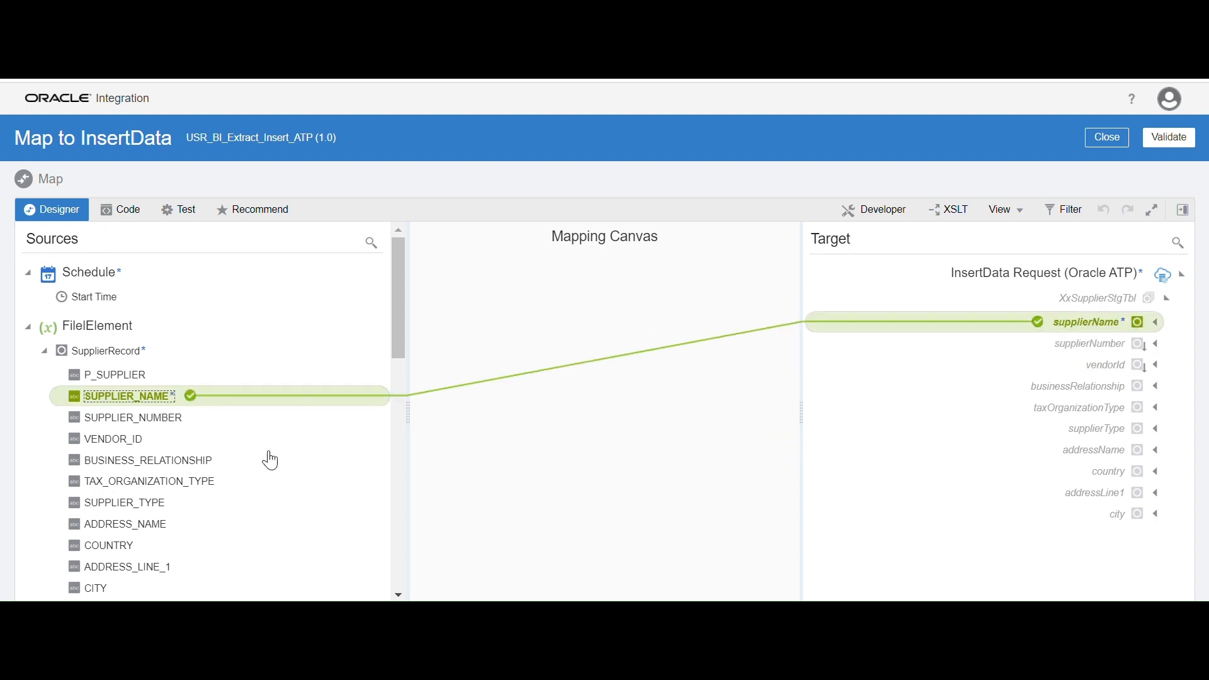
pyautogui.moveTo(172, 428); pyautogui.dragTo(1058, 356)
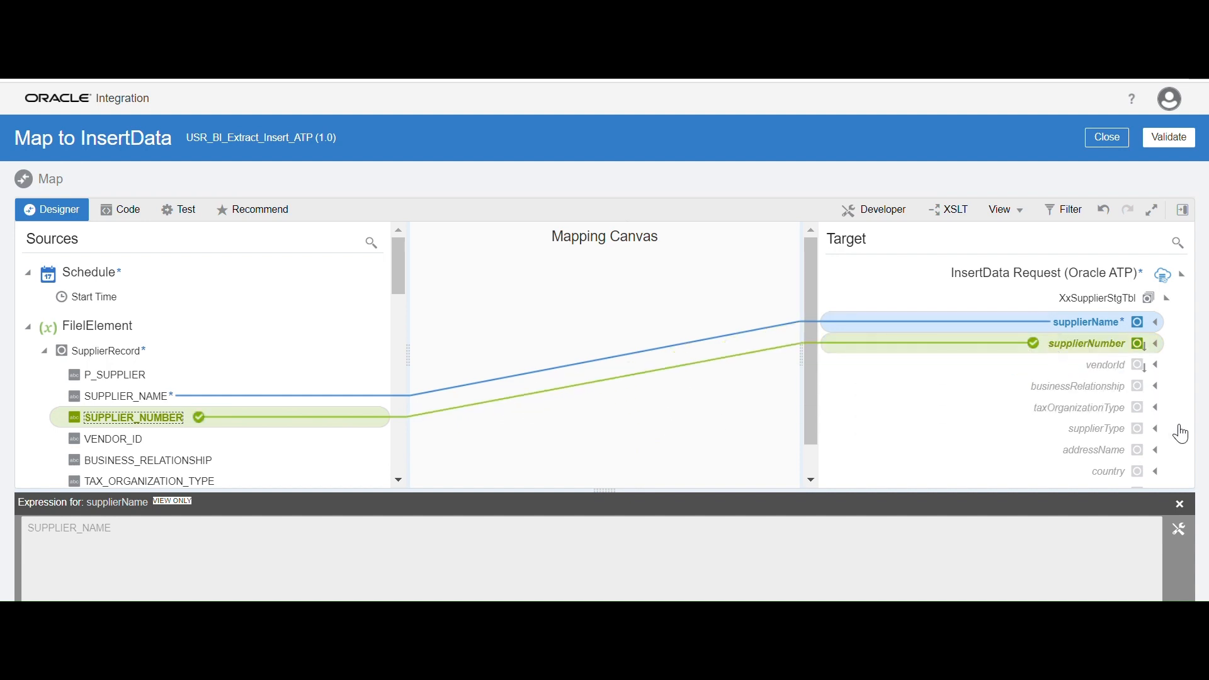
pyautogui.click(1180, 504)
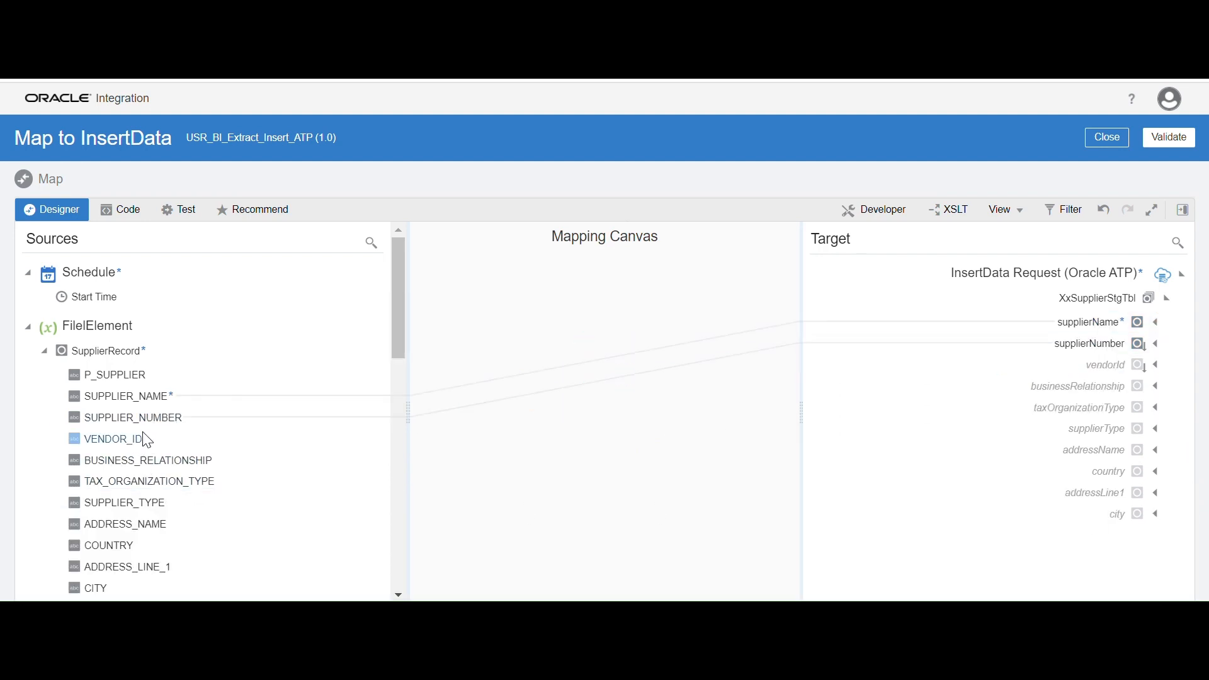
pyautogui.moveTo(144, 448); pyautogui.dragTo(1072, 364)
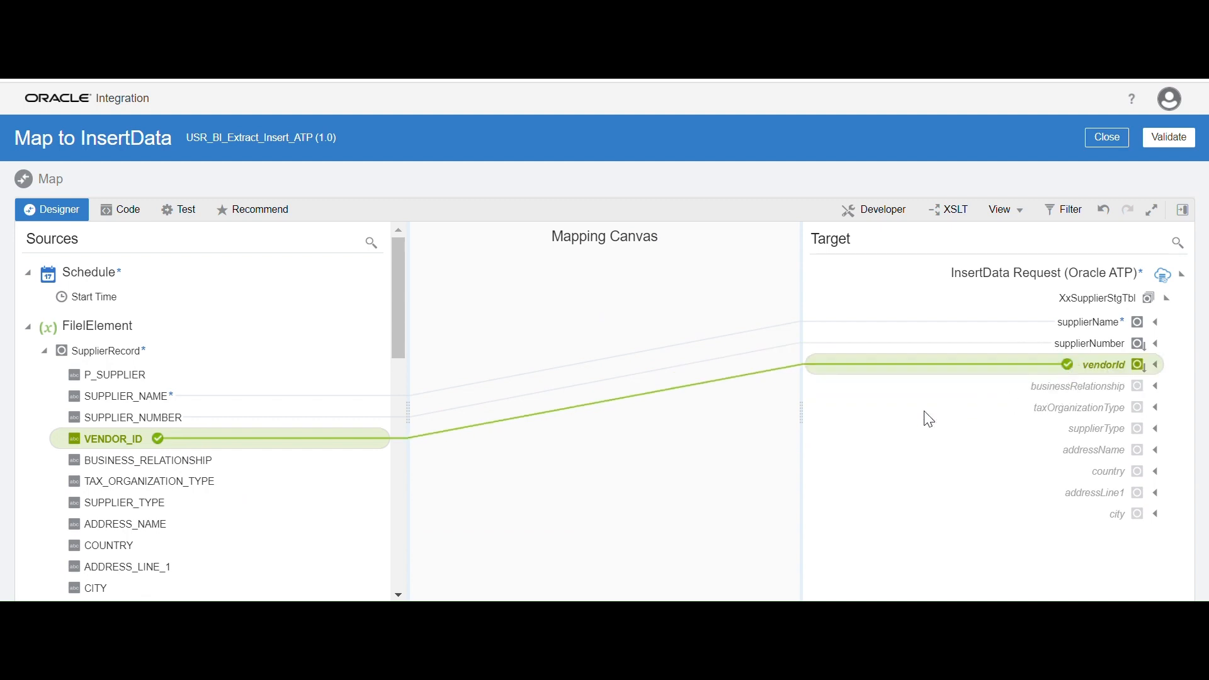
pyautogui.click(334, 446)
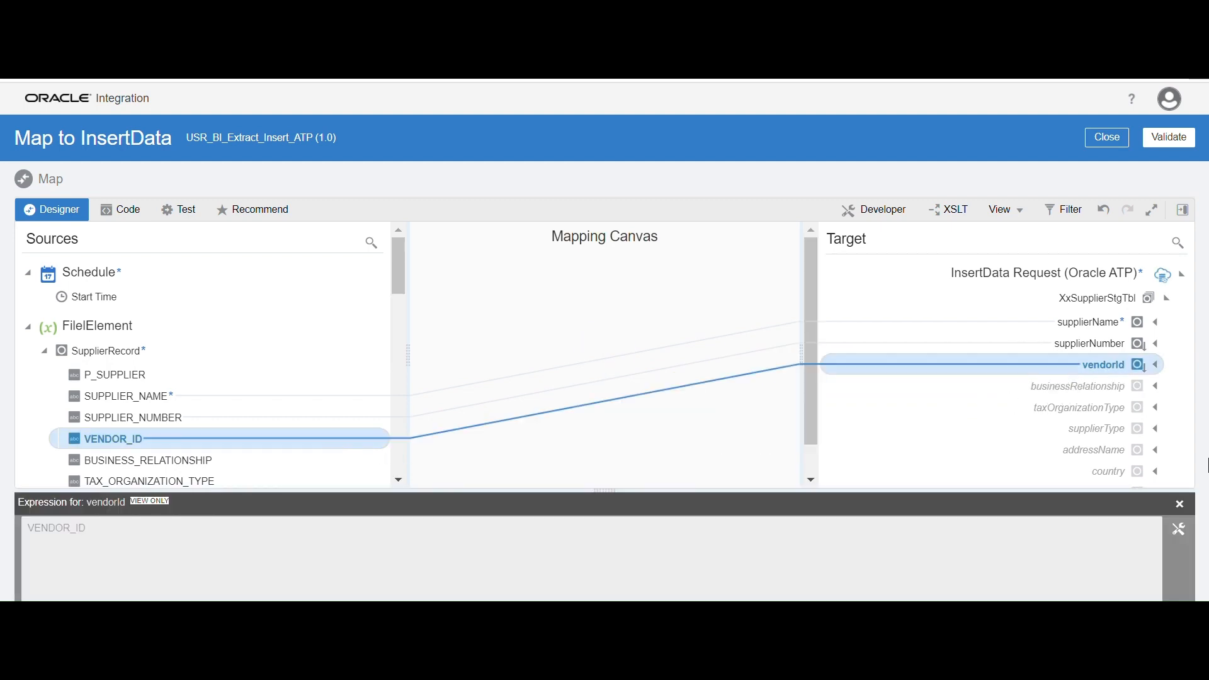
pyautogui.click(1180, 504)
# Map BUSINESS_RELATIONSHIP to businessRelationship and TAX_ORGANIZATION_TYPE to taxOrganizationType in the InsertData request
pyautogui.scroll(-2, 257, 416)
pyautogui.moveTo(210, 377); pyautogui.dragTo(1014, 394)
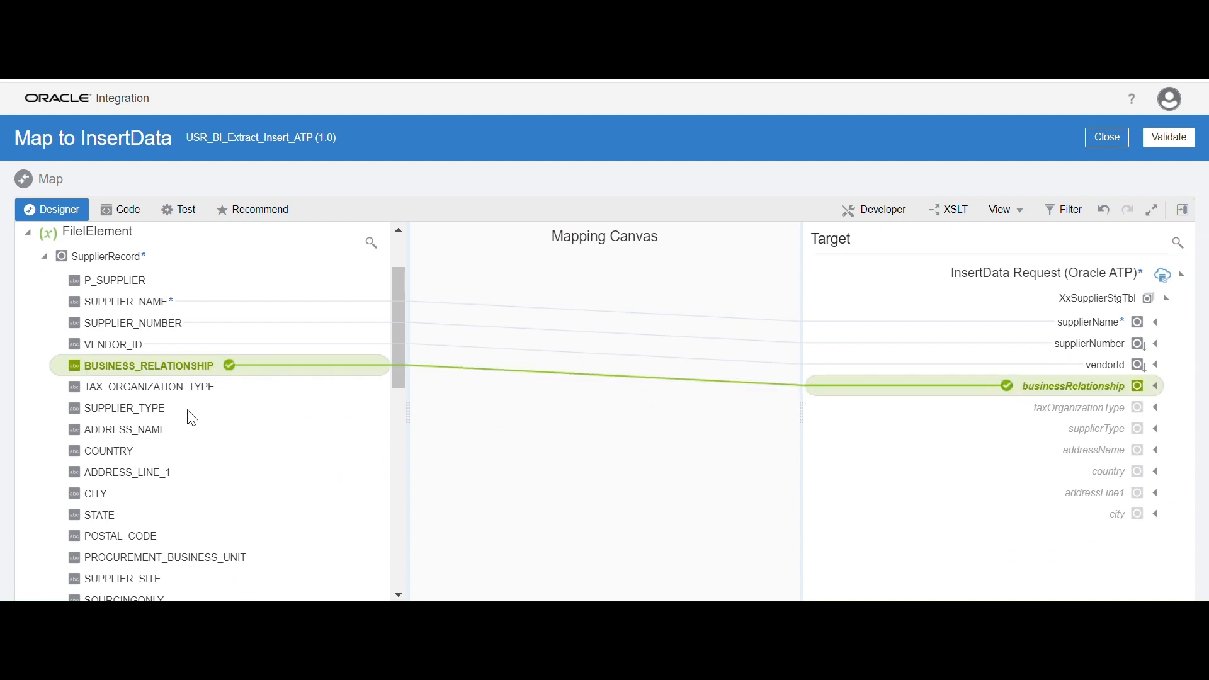
pyautogui.click(1179, 503)
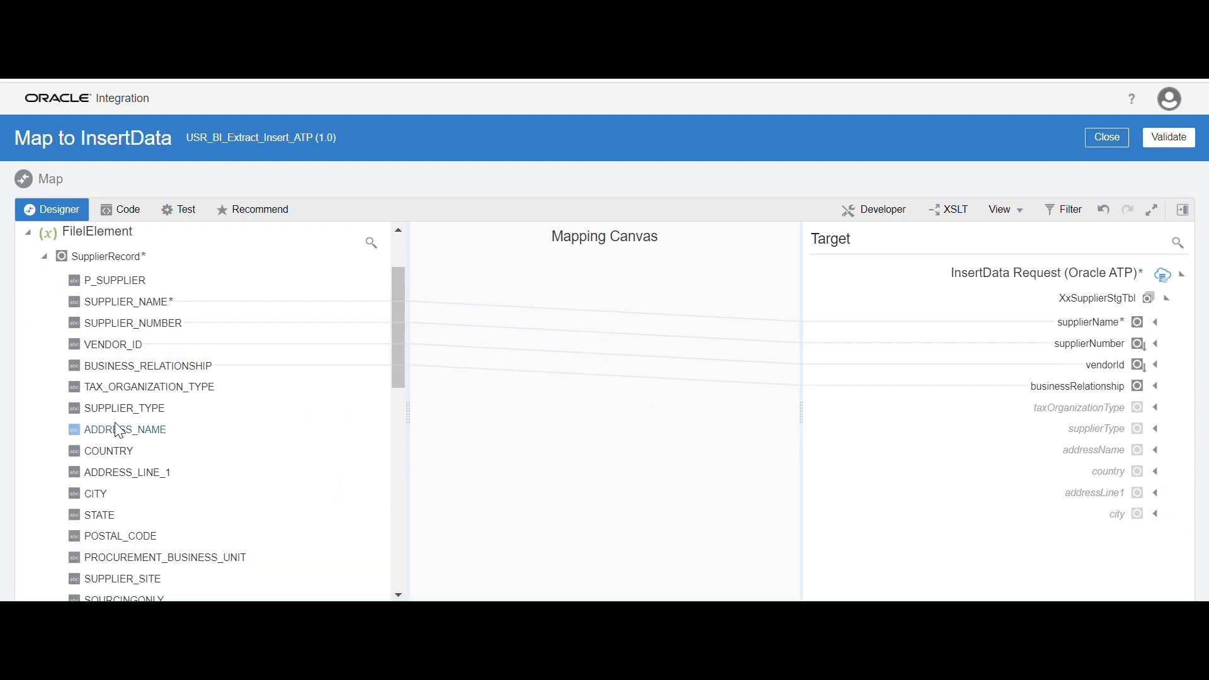
pyautogui.moveTo(197, 389); pyautogui.dragTo(977, 413)
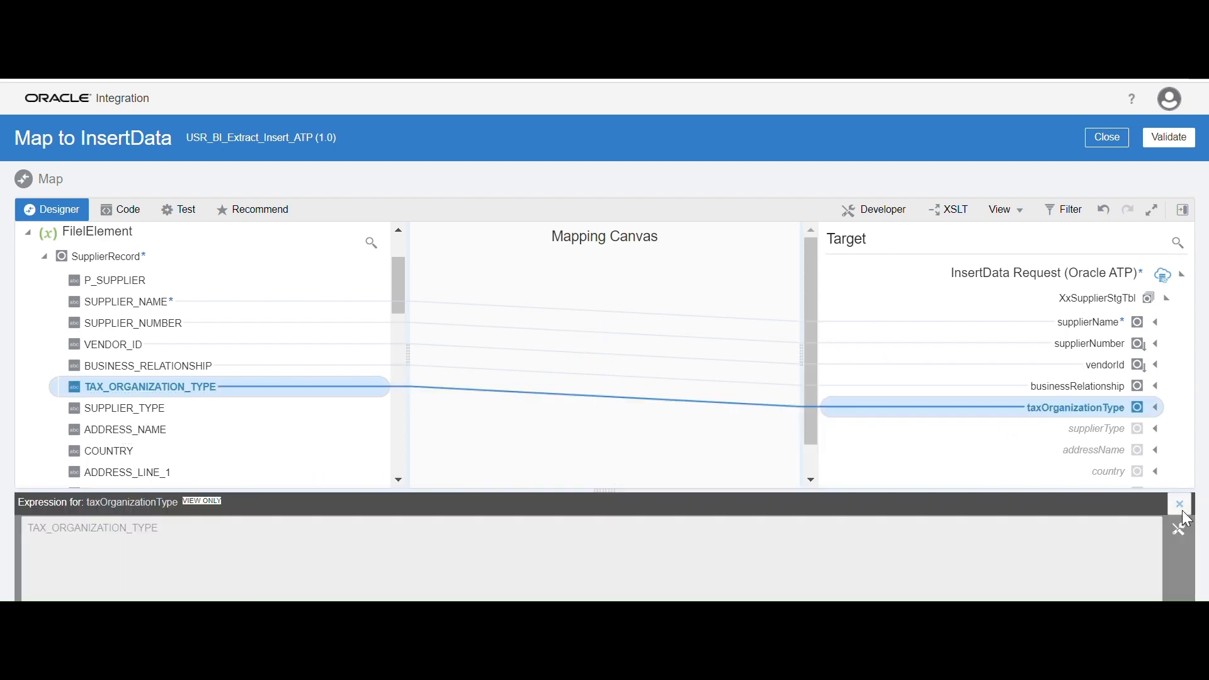
pyautogui.click(1180, 504)
# Map SUPPLIER_TYPE, ADDRESS_NAME and COUNTRY to the supplierType, addressName and country fields of XxSupplierStgTbl
pyautogui.moveTo(149, 418); pyautogui.dragTo(1051, 436)
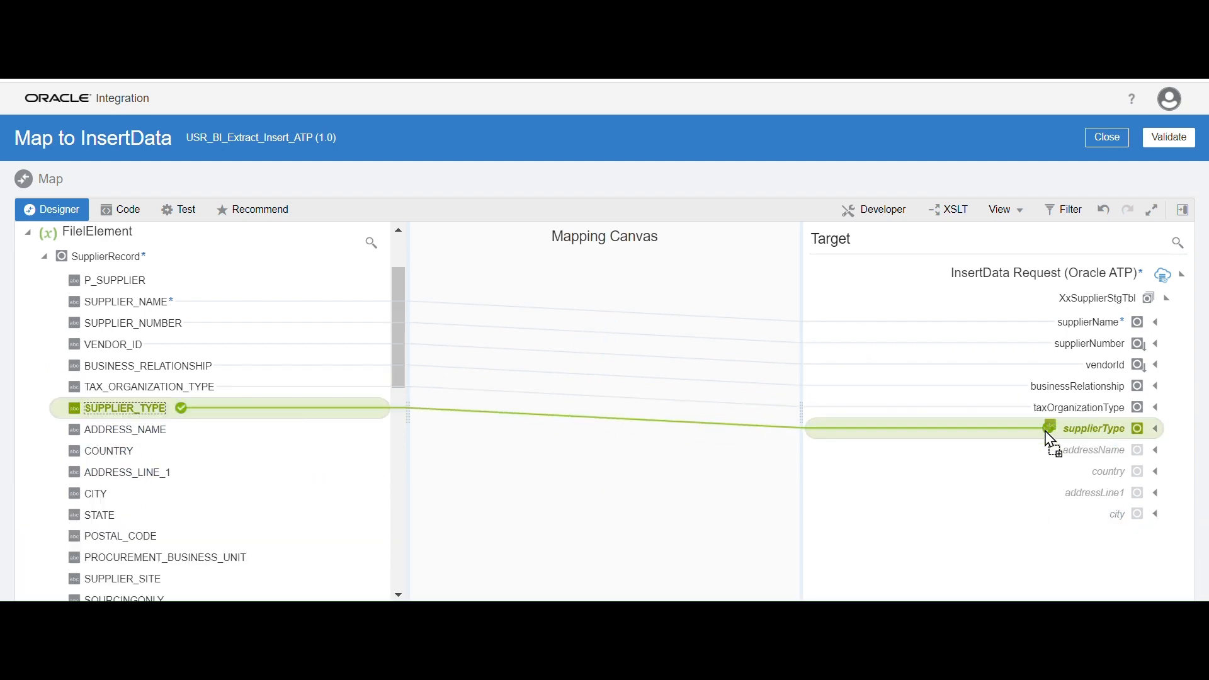
pyautogui.moveTo(155, 439); pyautogui.dragTo(1036, 460)
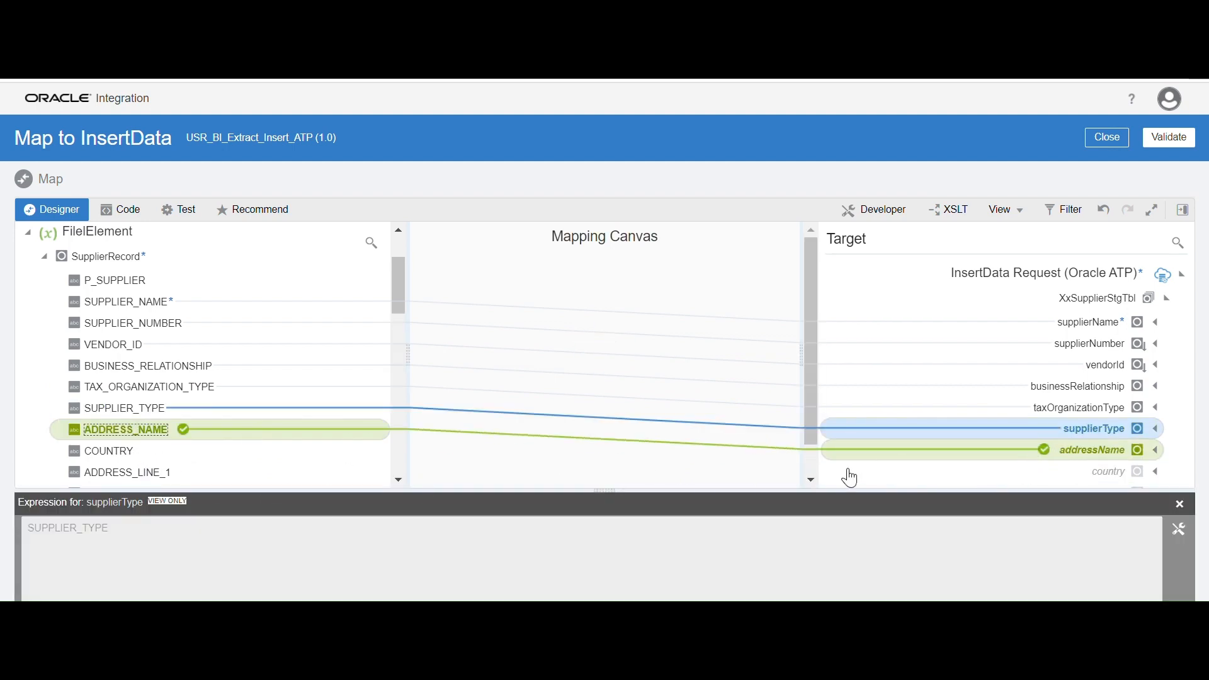
pyautogui.moveTo(108, 451); pyautogui.dragTo(1048, 482)
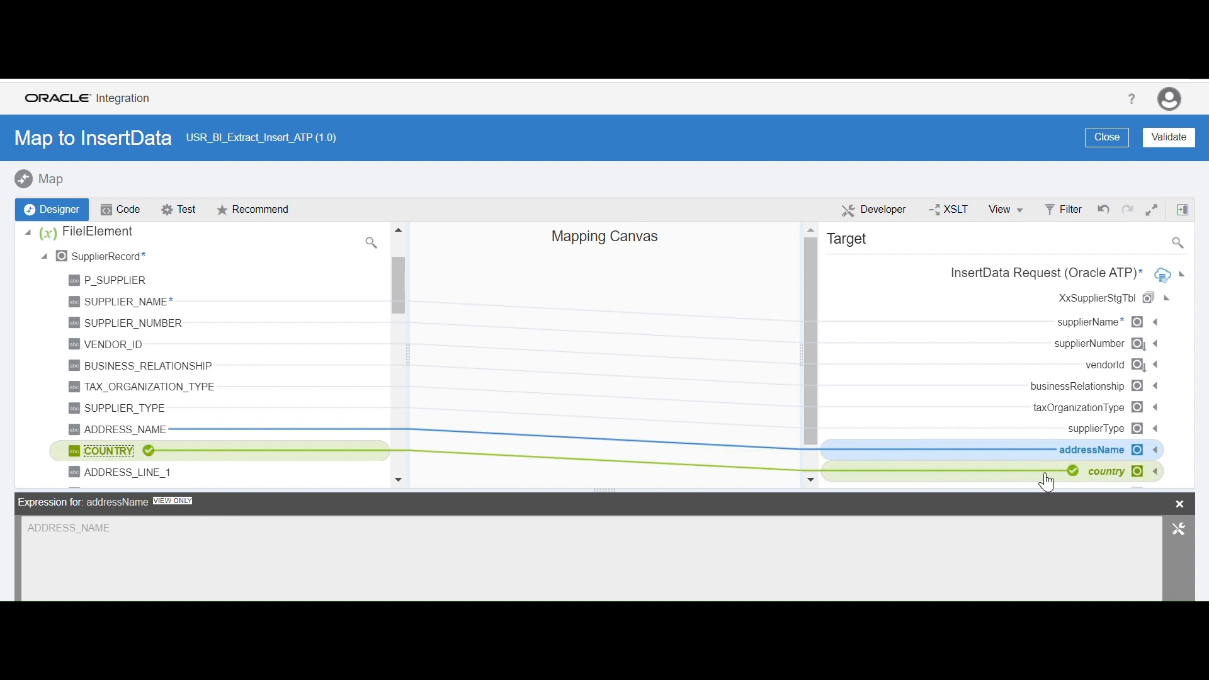
pyautogui.click(1182, 506)
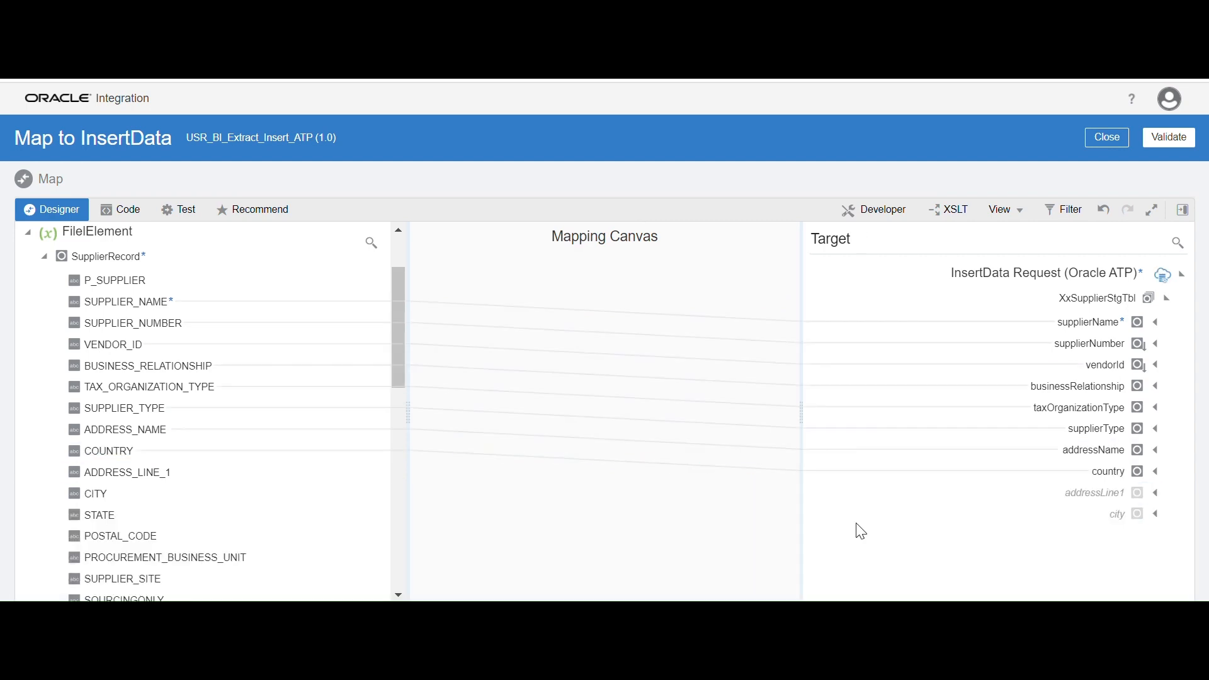
# Map ADDRESS_LINE_1 to addressLine1 and CITY to city in XxSupplierStgTbl
pyautogui.moveTo(169, 481); pyautogui.dragTo(1033, 495)
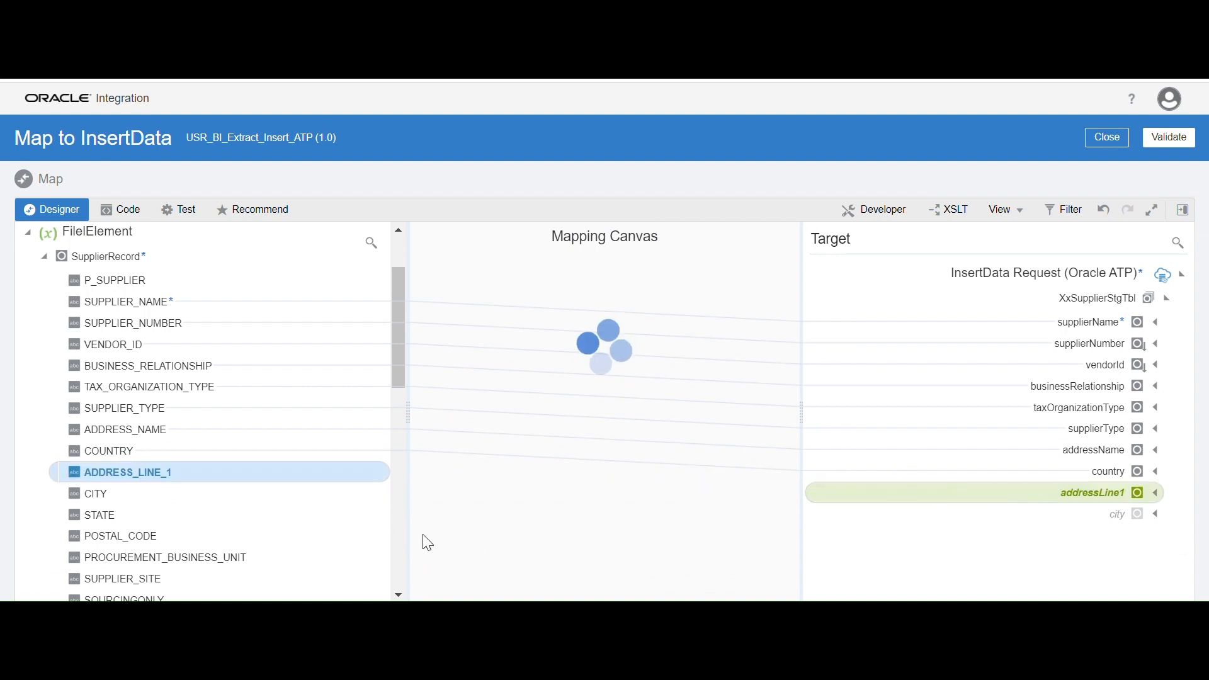
pyautogui.click(1175, 507)
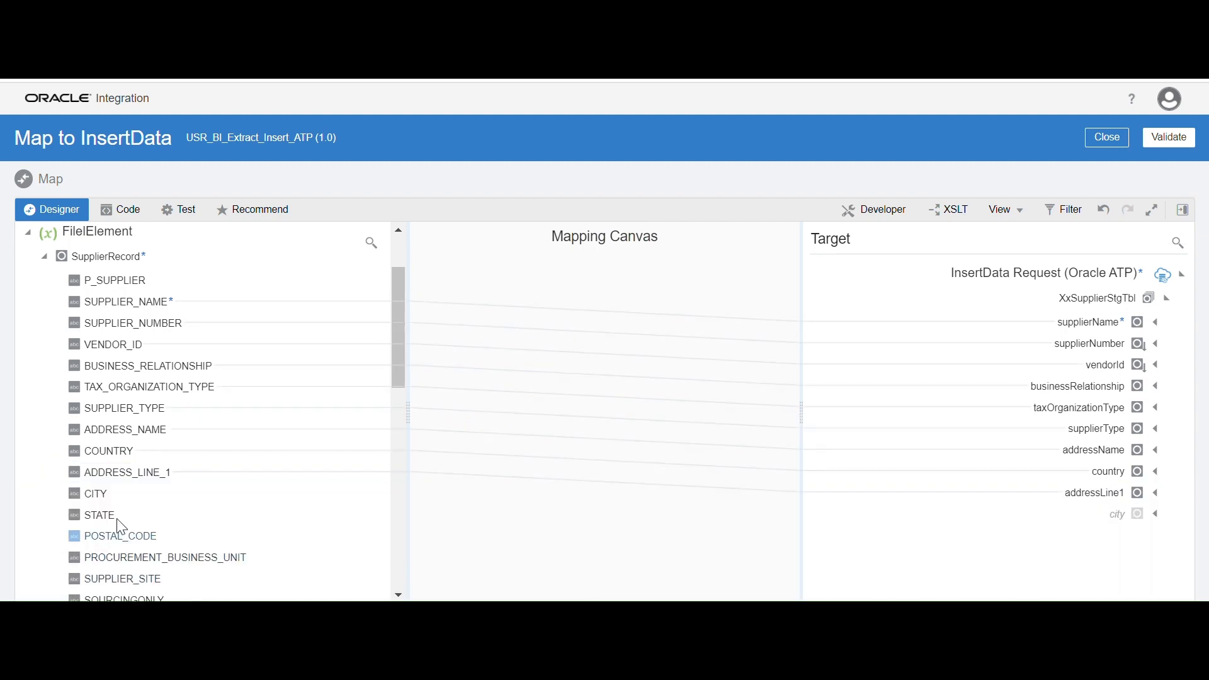
pyautogui.moveTo(103, 502); pyautogui.dragTo(1113, 525)
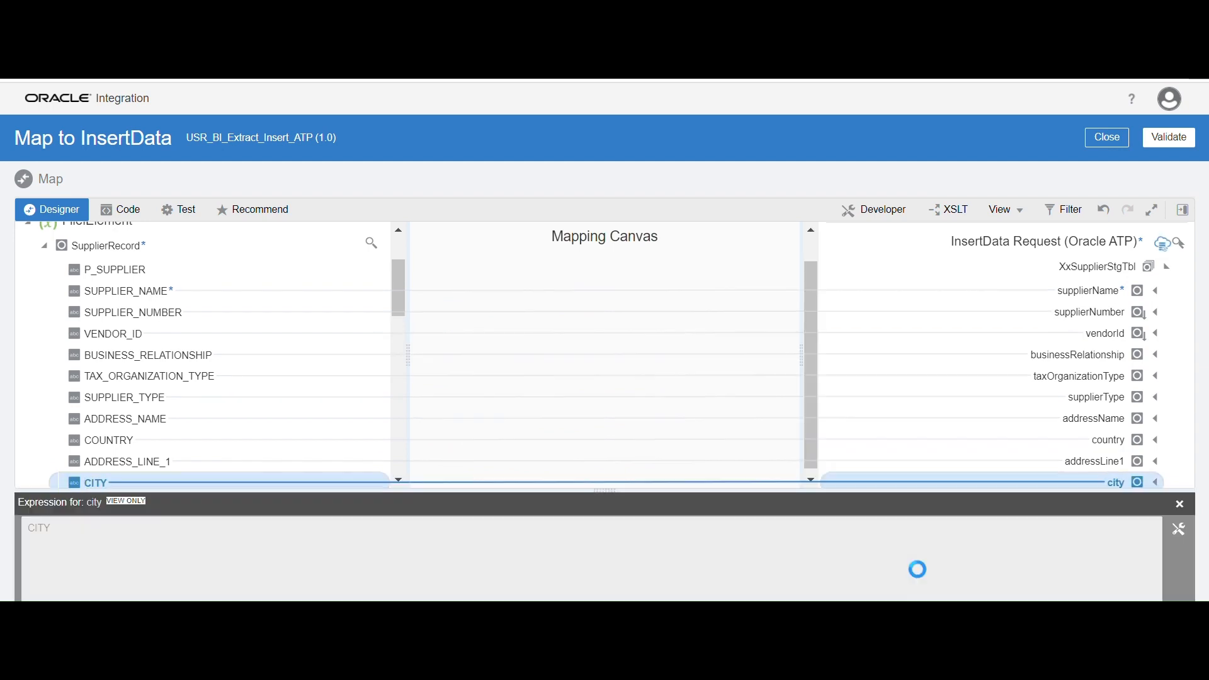
pyautogui.click(1180, 504)
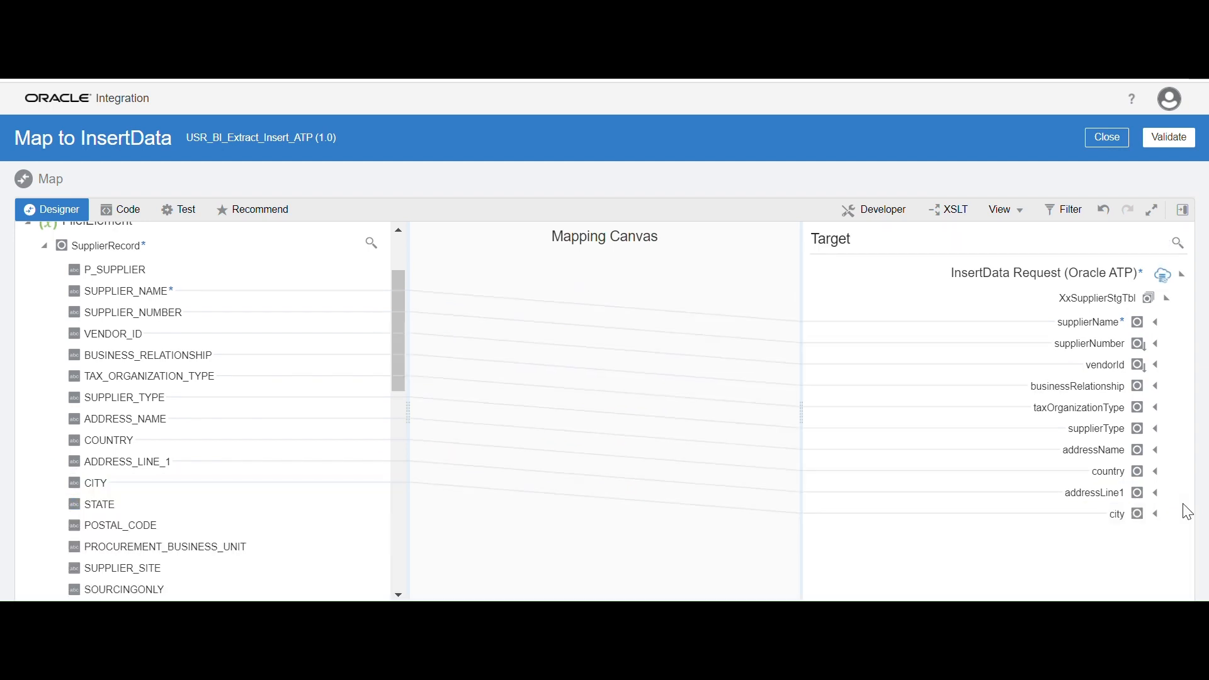
# Validate the Map to InsertData mapping and close the mapper to return to the orchestration
pyautogui.click(1169, 143)
pyautogui.scroll(1, 258, 420)
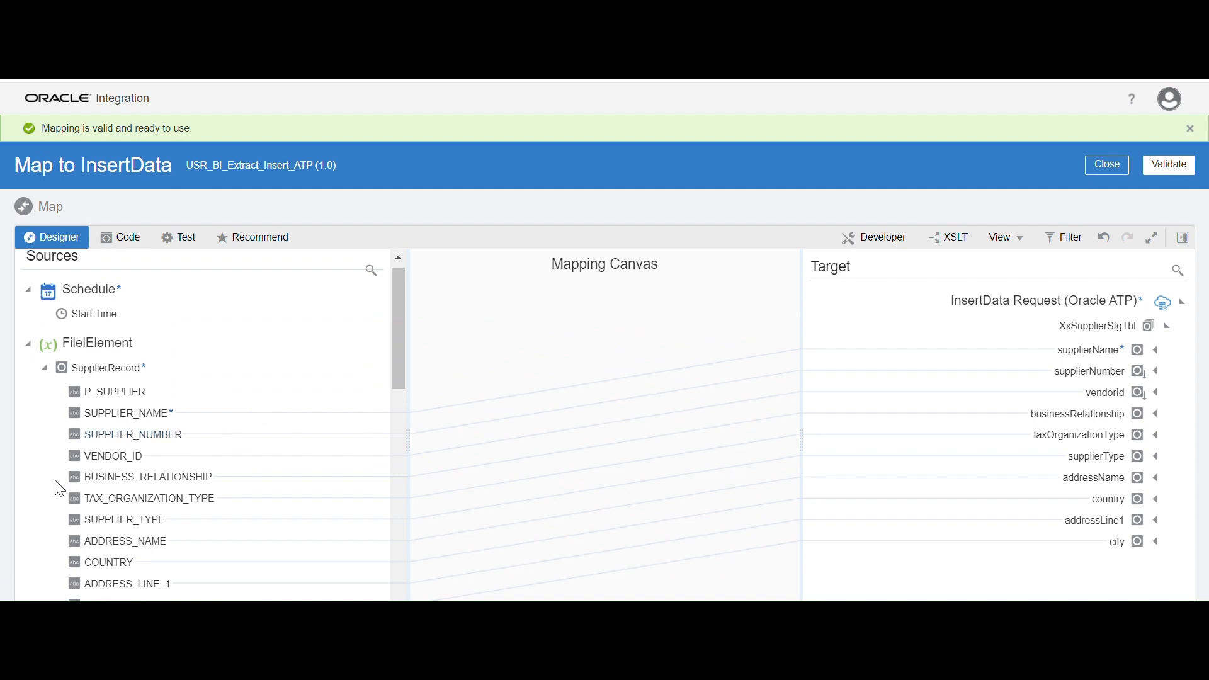
pyautogui.click(1169, 165)
pyautogui.click(1111, 168)
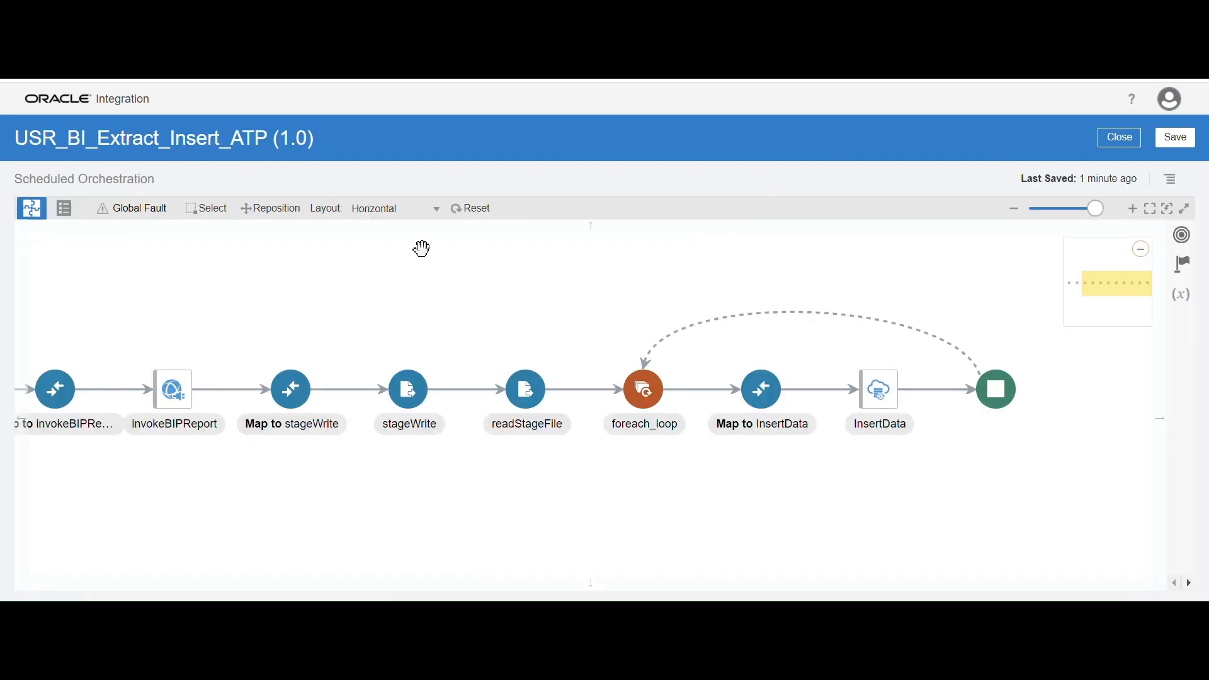
# Examine the complete orchestration flow from Schedule through the report call and stage file actions to InsertData
pyautogui.moveTo(408, 300); pyautogui.dragTo(501, 281)
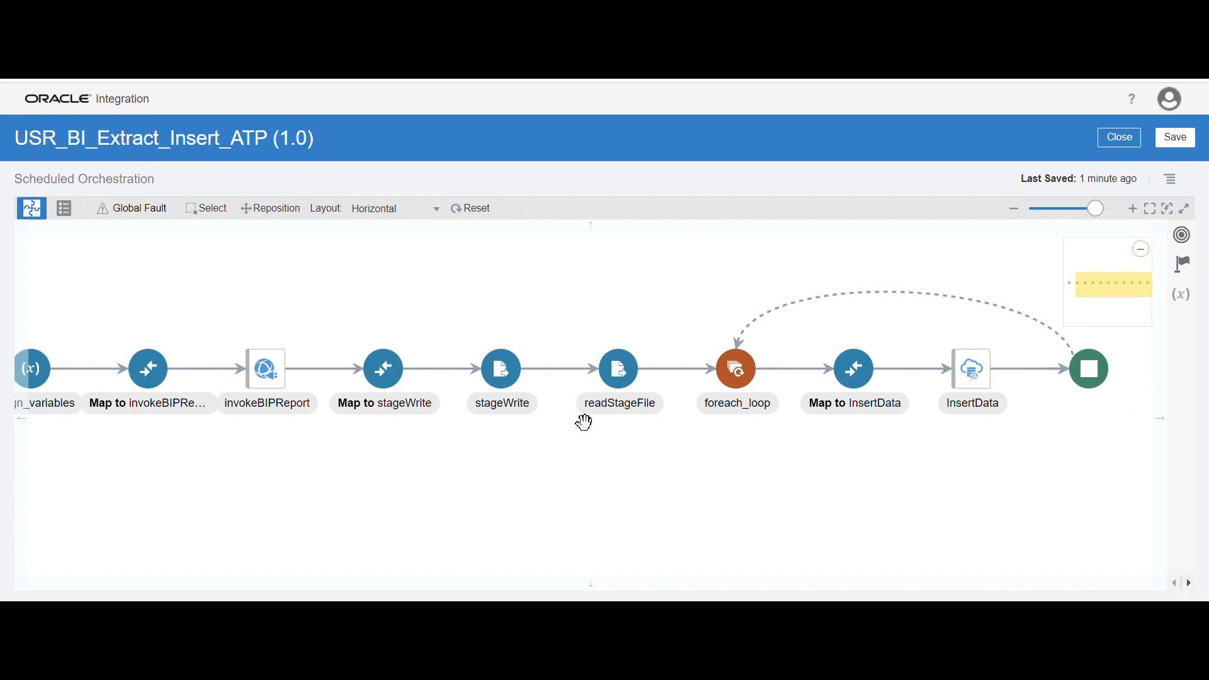
pyautogui.moveTo(417, 502); pyautogui.dragTo(543, 499)
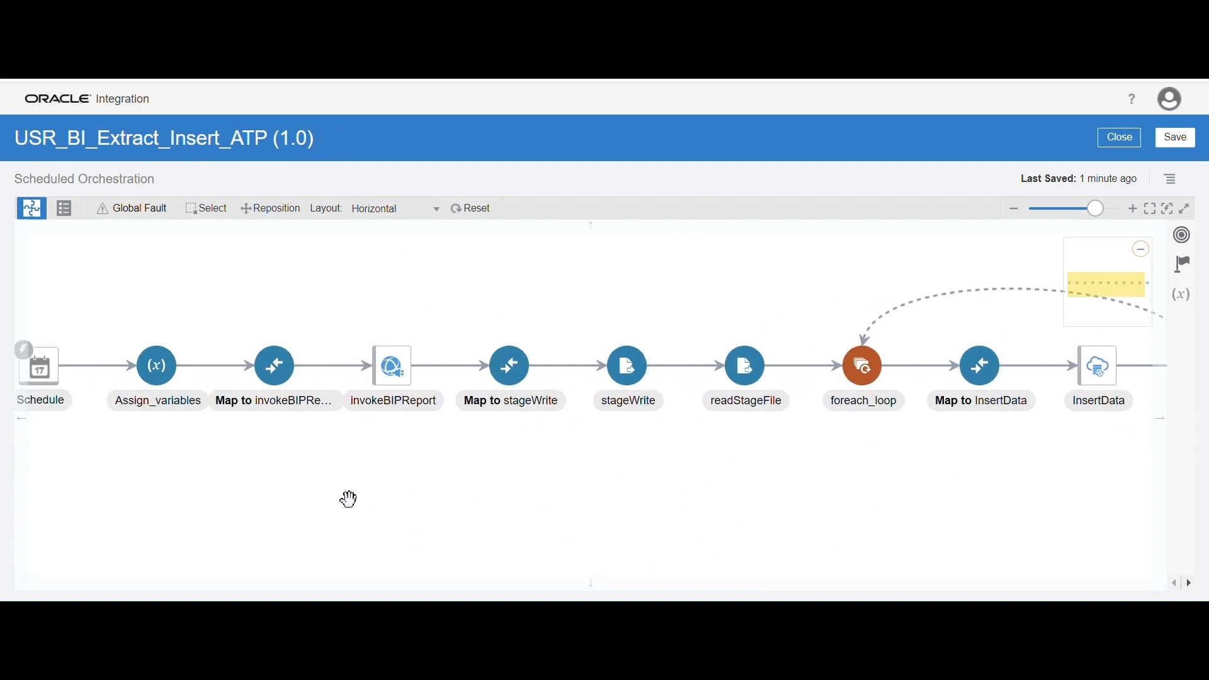
pyautogui.moveTo(357, 491); pyautogui.dragTo(367, 491)
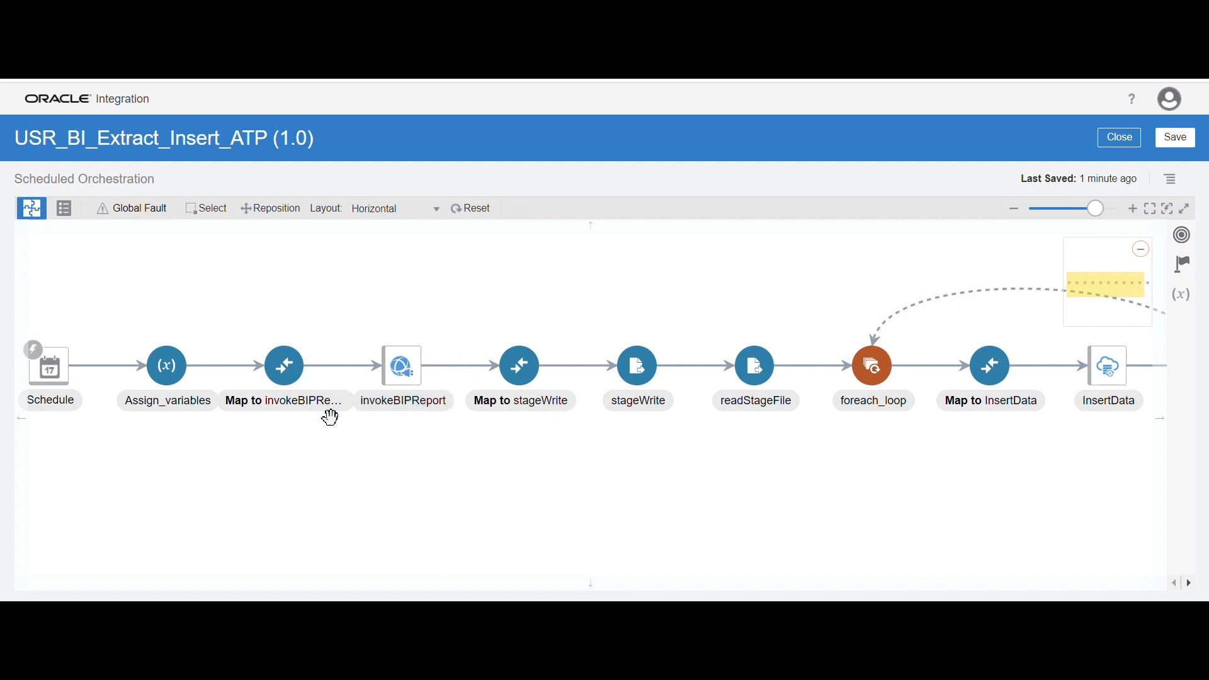
pyautogui.moveTo(521, 491); pyautogui.dragTo(461, 493)
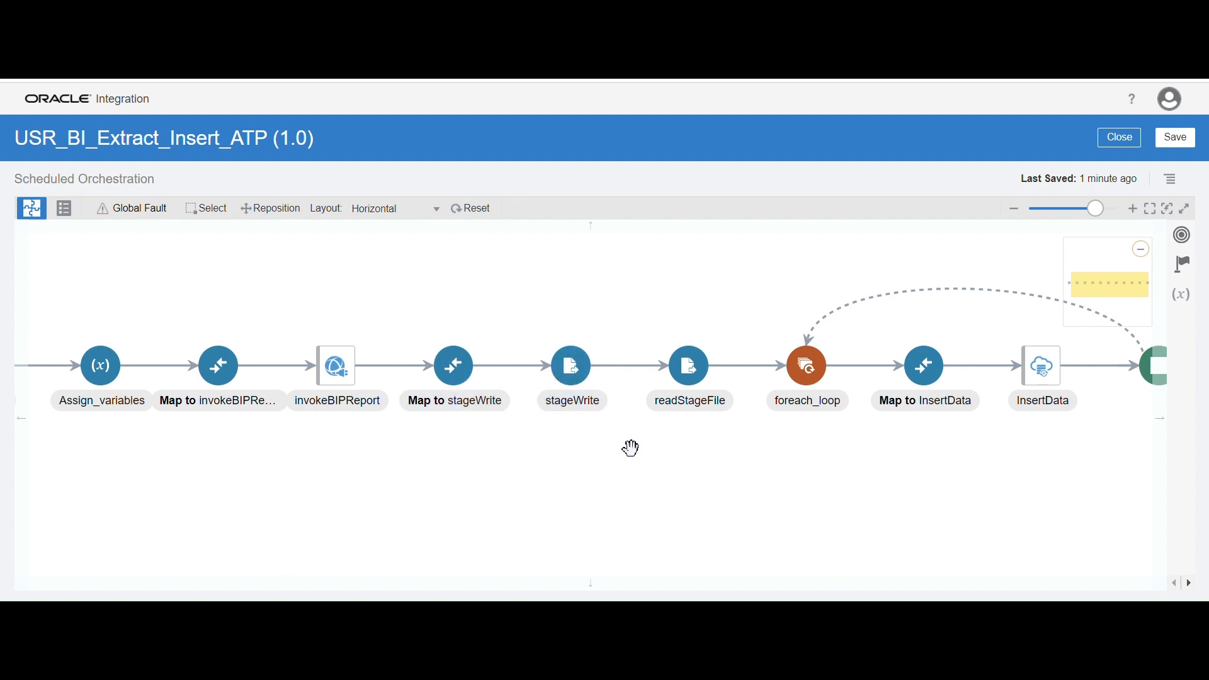
pyautogui.moveTo(721, 472); pyautogui.dragTo(655, 489)
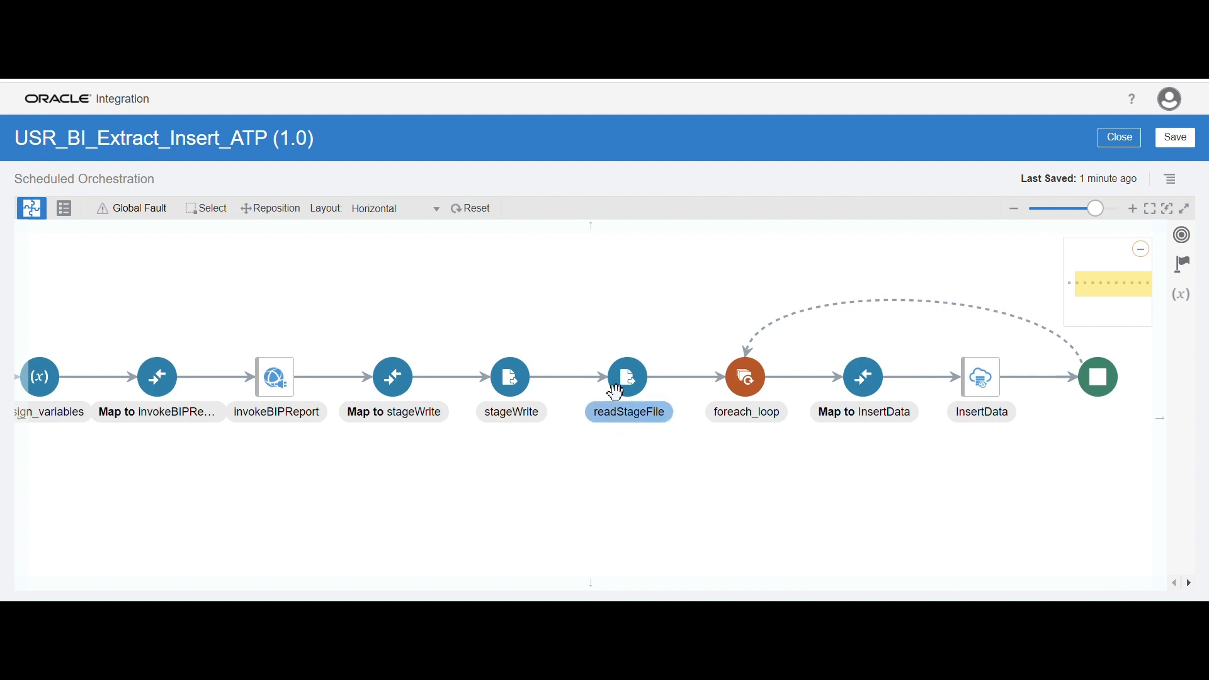
pyautogui.moveTo(805, 482); pyautogui.dragTo(767, 490)
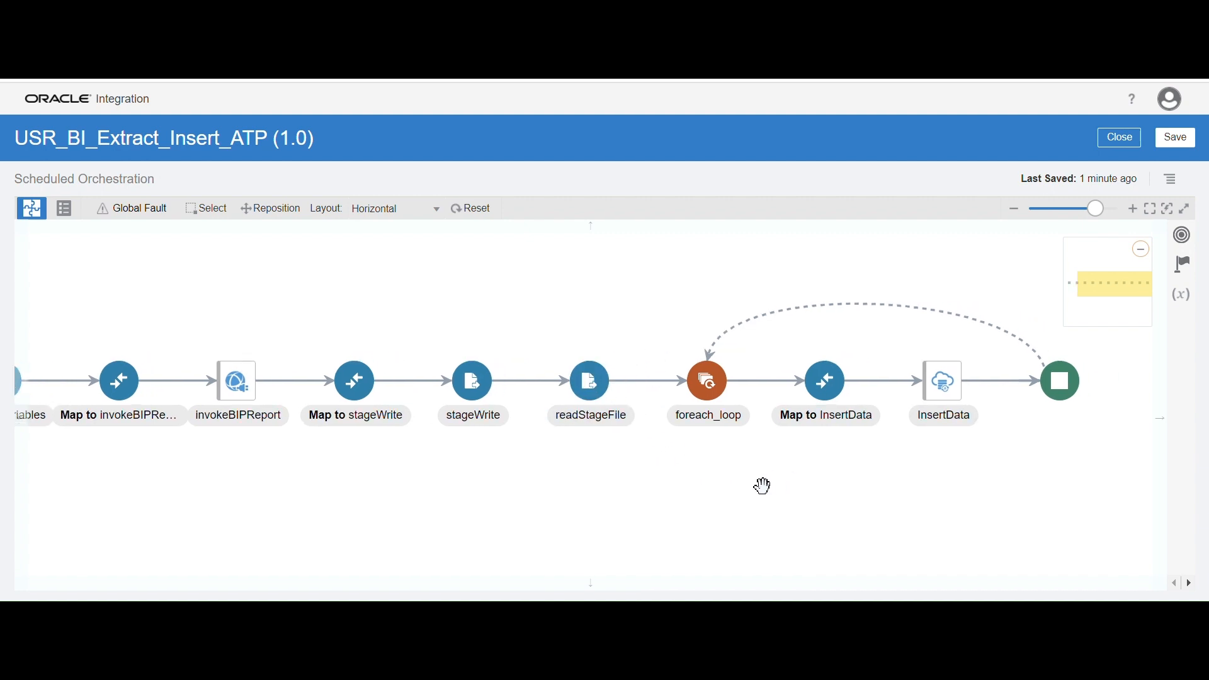
pyautogui.moveTo(507, 555); pyautogui.dragTo(561, 528)
# Save and close the integration, and activate USR_BI_Extract_Insert_ATP from the integrations list
pyautogui.click(1177, 137)
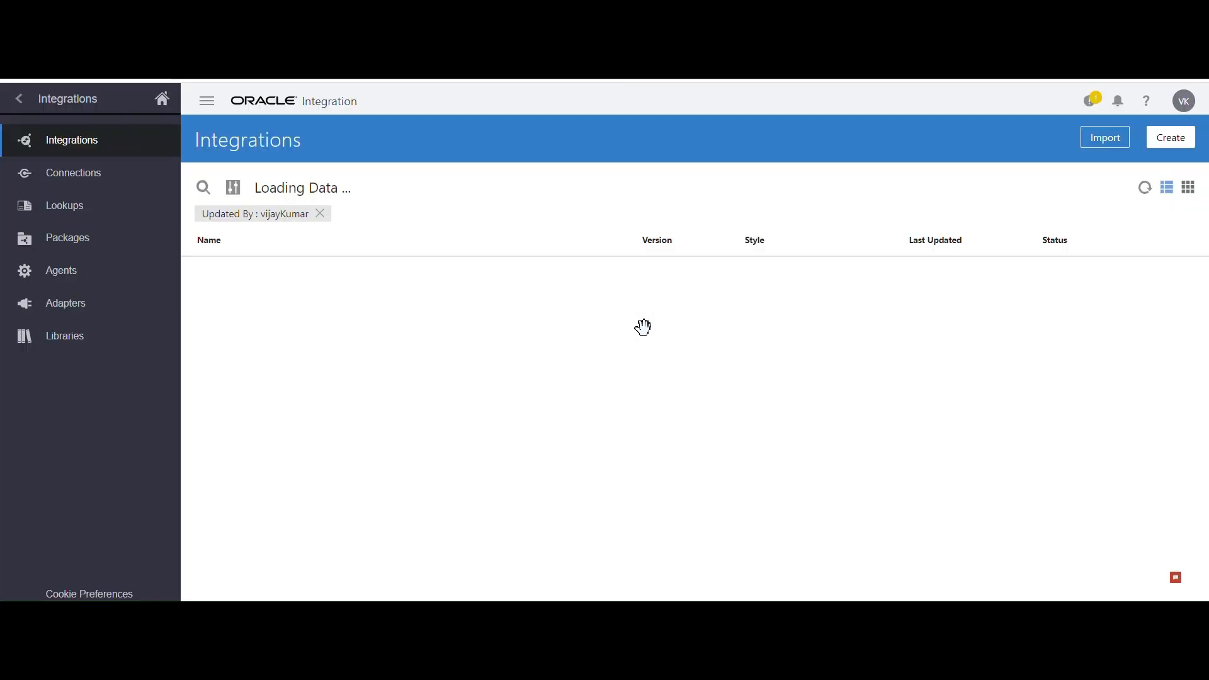
pyautogui.moveTo(1084, 297)
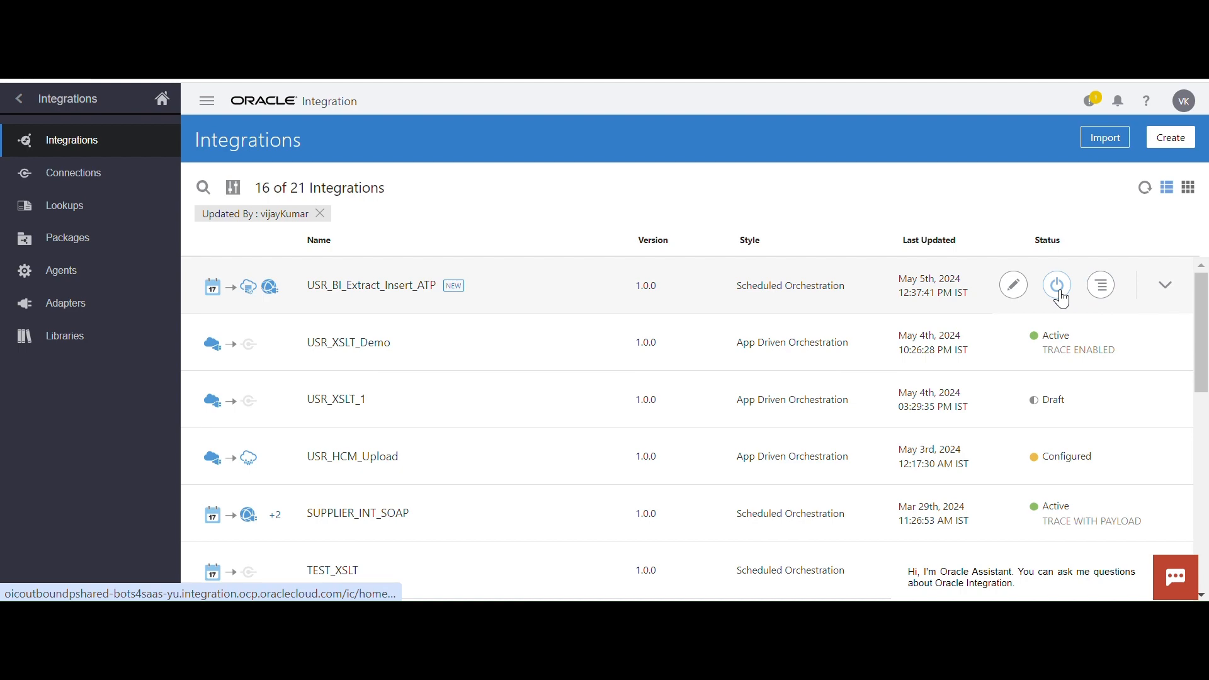
pyautogui.click(1059, 287)
pyautogui.click(763, 556)
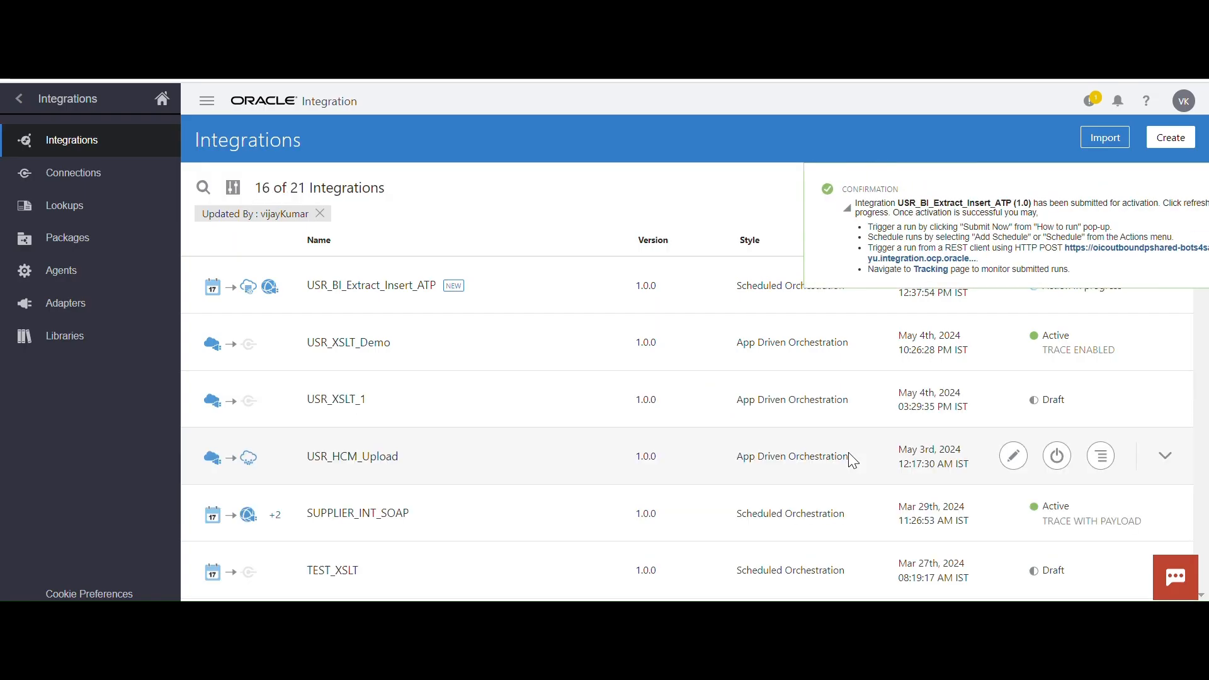
# Dismiss the activation confirmation and refresh the integrations list to check the status of USR_BI_Extract_Insert_ATP
pyautogui.click(1180, 189)
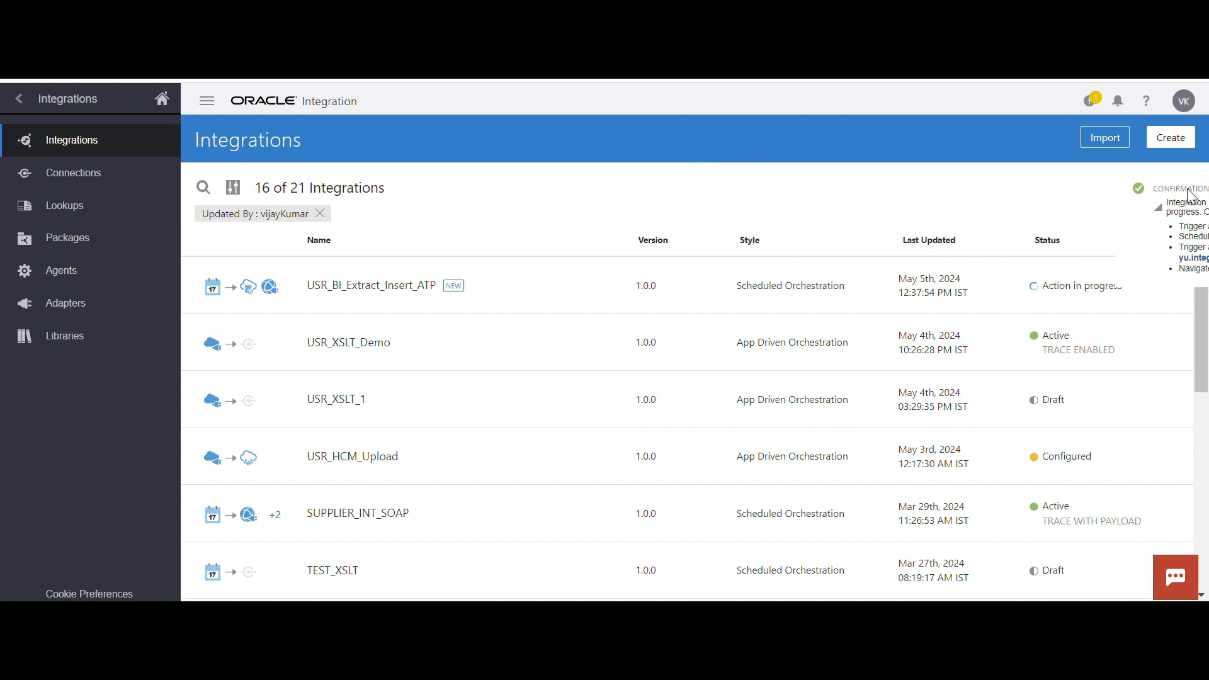
pyautogui.click(1150, 197)
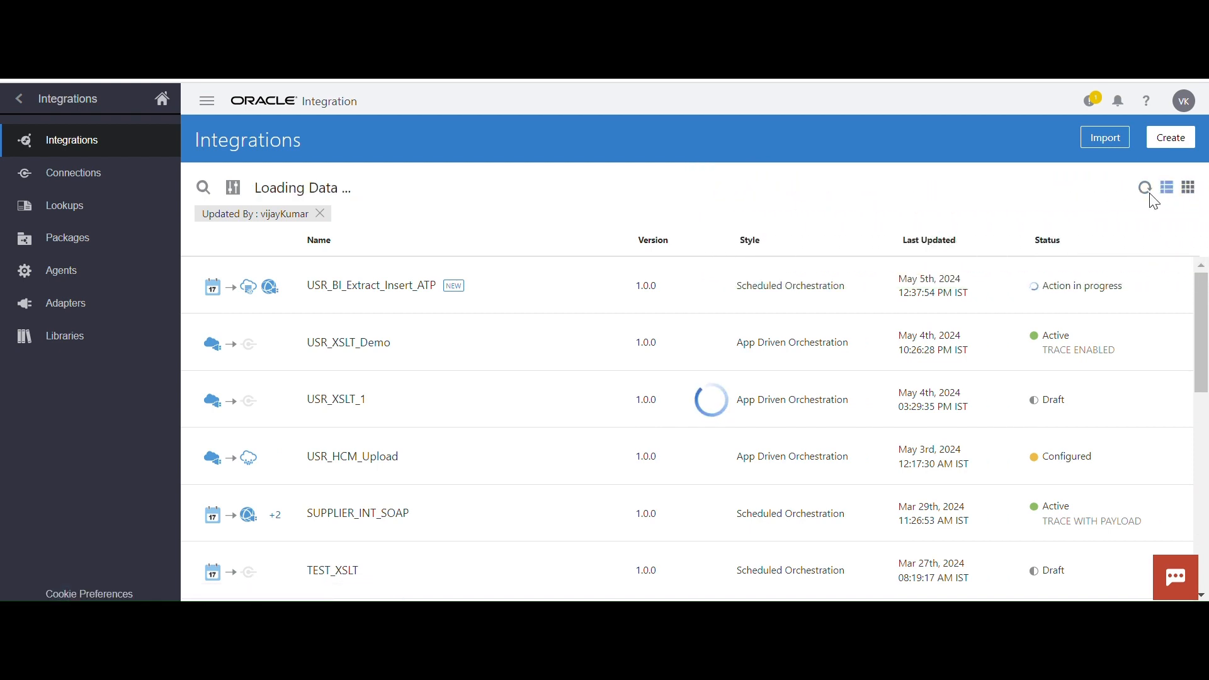
pyautogui.click(1150, 197)
pyautogui.moveTo(1060, 291)
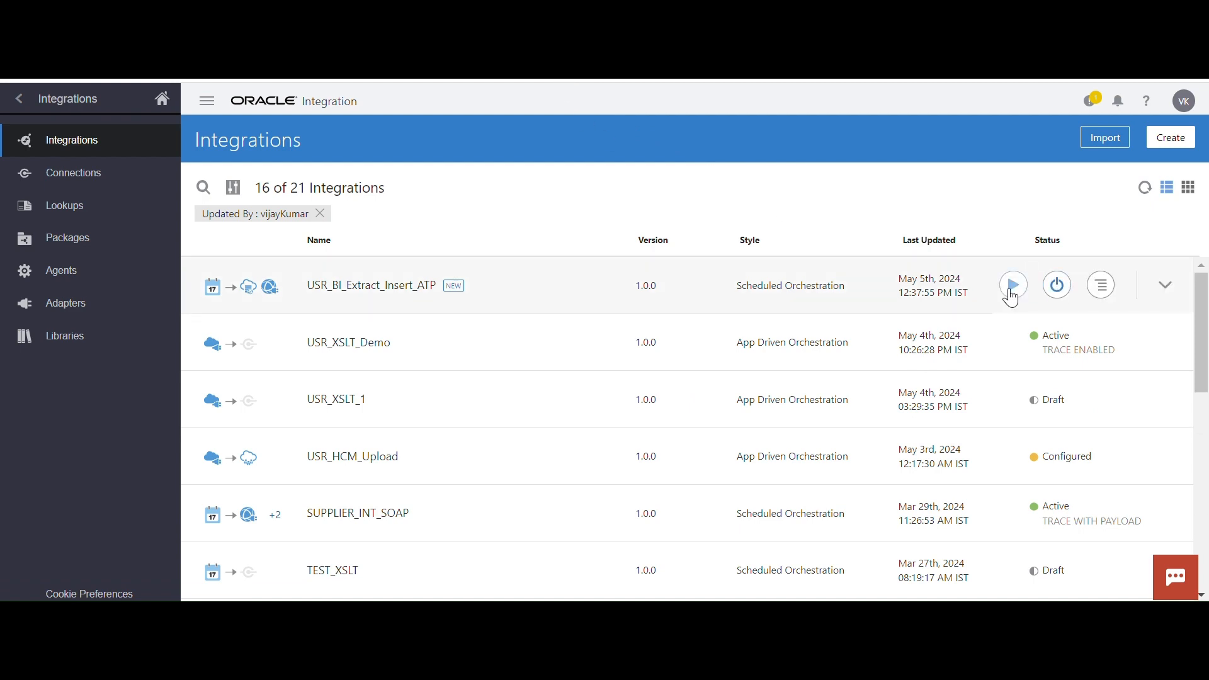
# Submit an ad hoc run of the USR_BI_Extract_Insert_ATP integration
pyautogui.click(1012, 290)
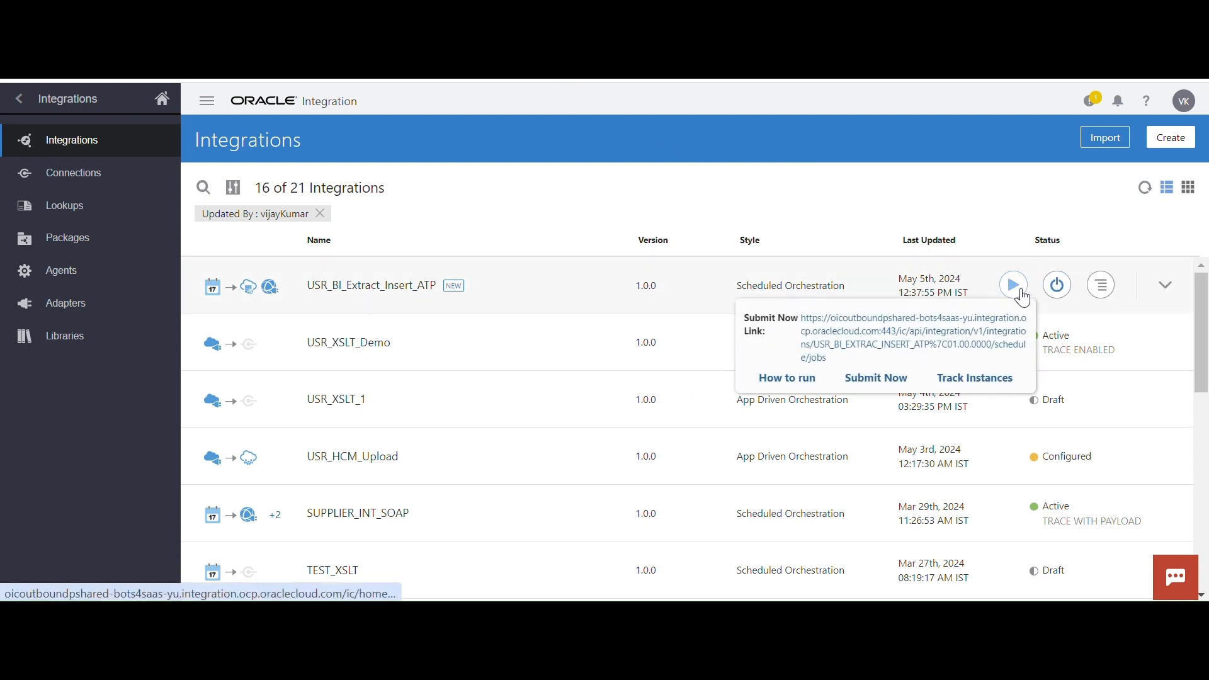
pyautogui.click(877, 379)
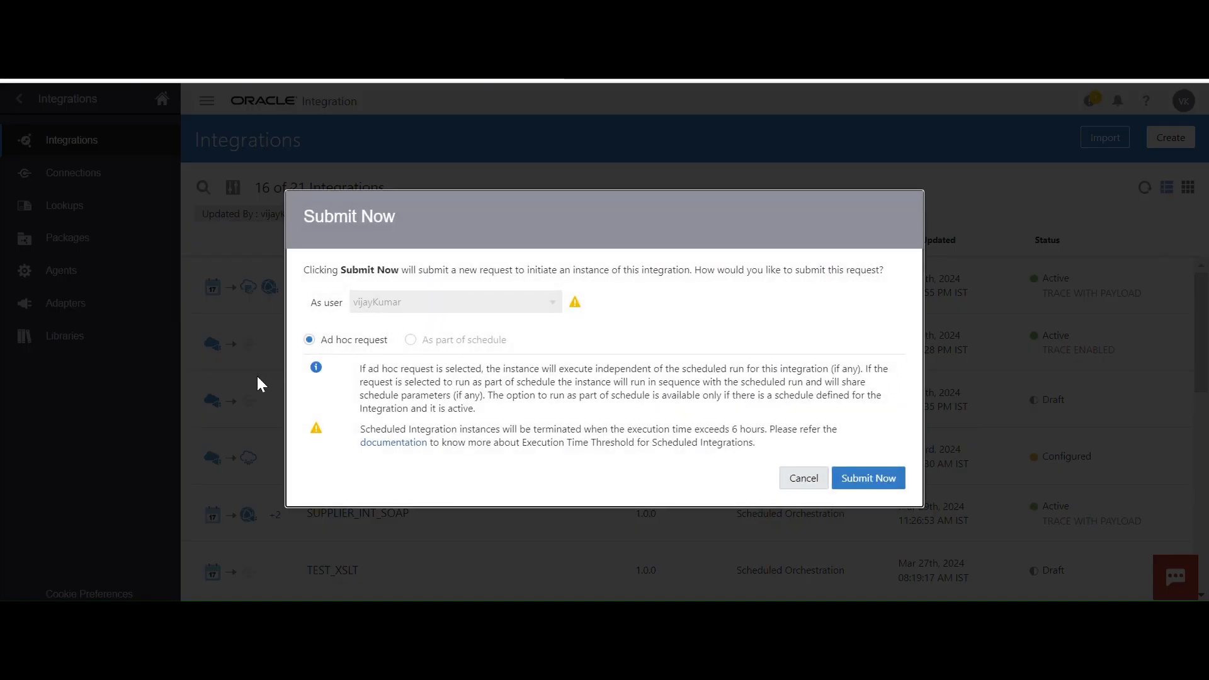
pyautogui.click(868, 480)
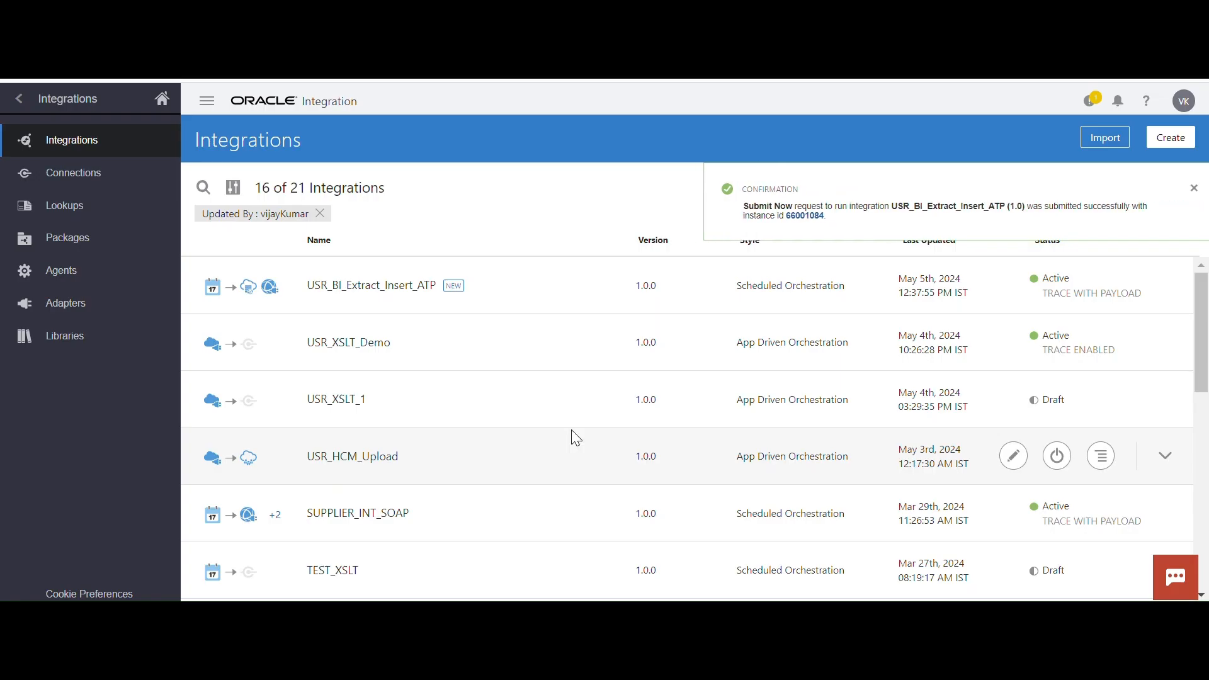
# Open the submitted instance in tracking, dismiss the time window notice and refresh the instance's status
pyautogui.click(797, 216)
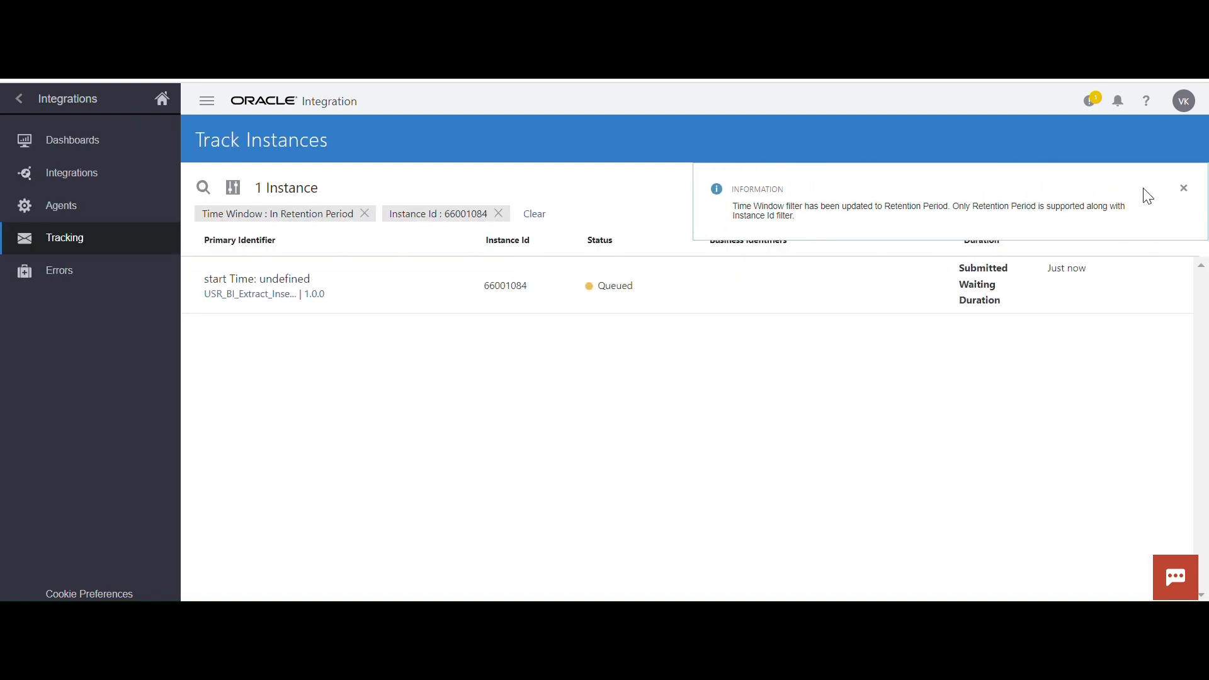
pyautogui.click(1184, 189)
pyautogui.click(1190, 195)
pyautogui.click(1188, 188)
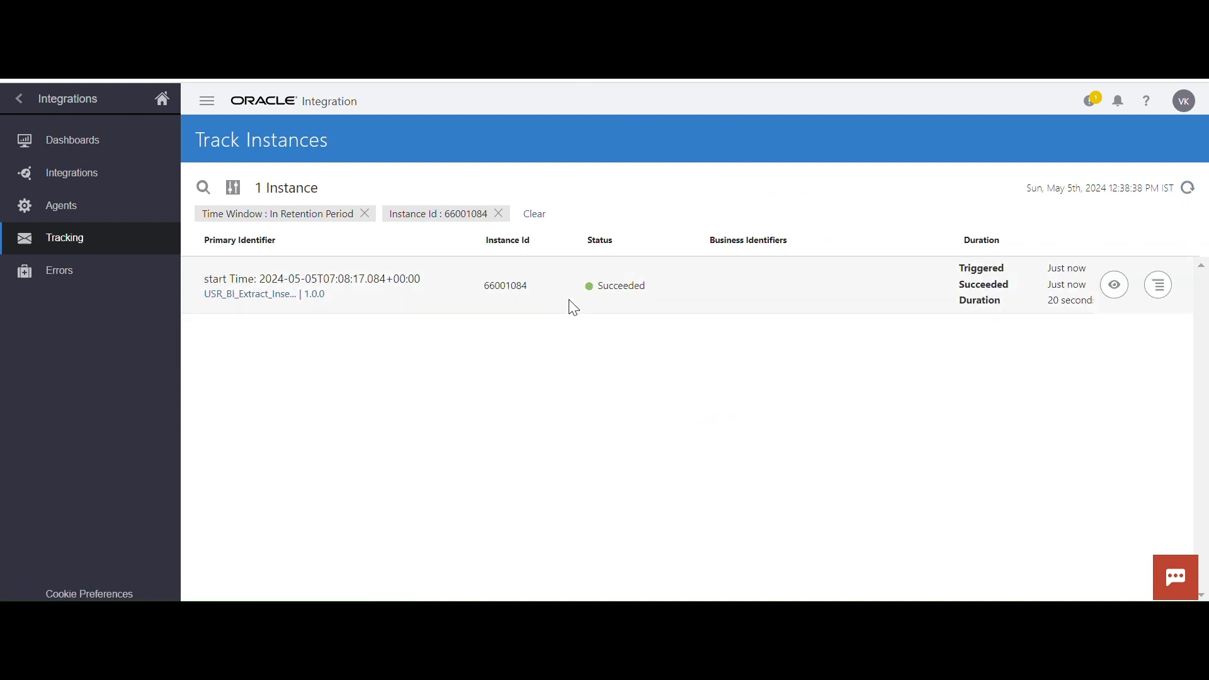
# Examine the instance's activity stream, expanding the foreach_loop iterations to review the InsertData calls
pyautogui.click(1115, 285)
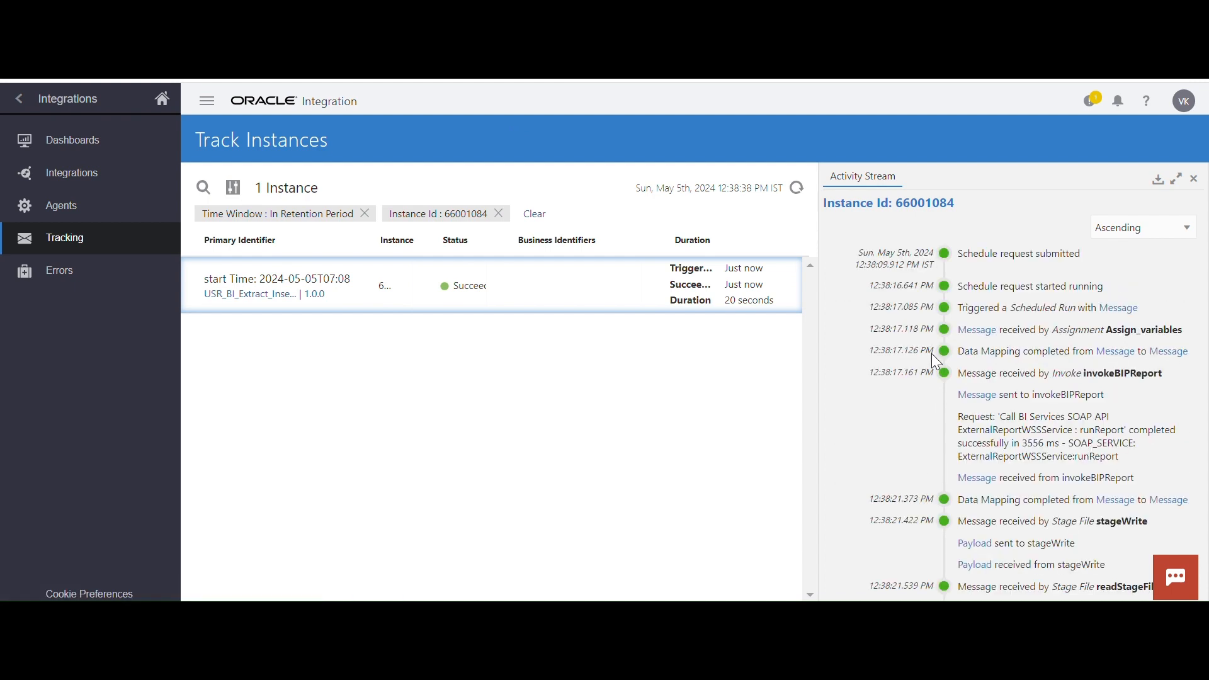
pyautogui.scroll(-3, 1063, 483)
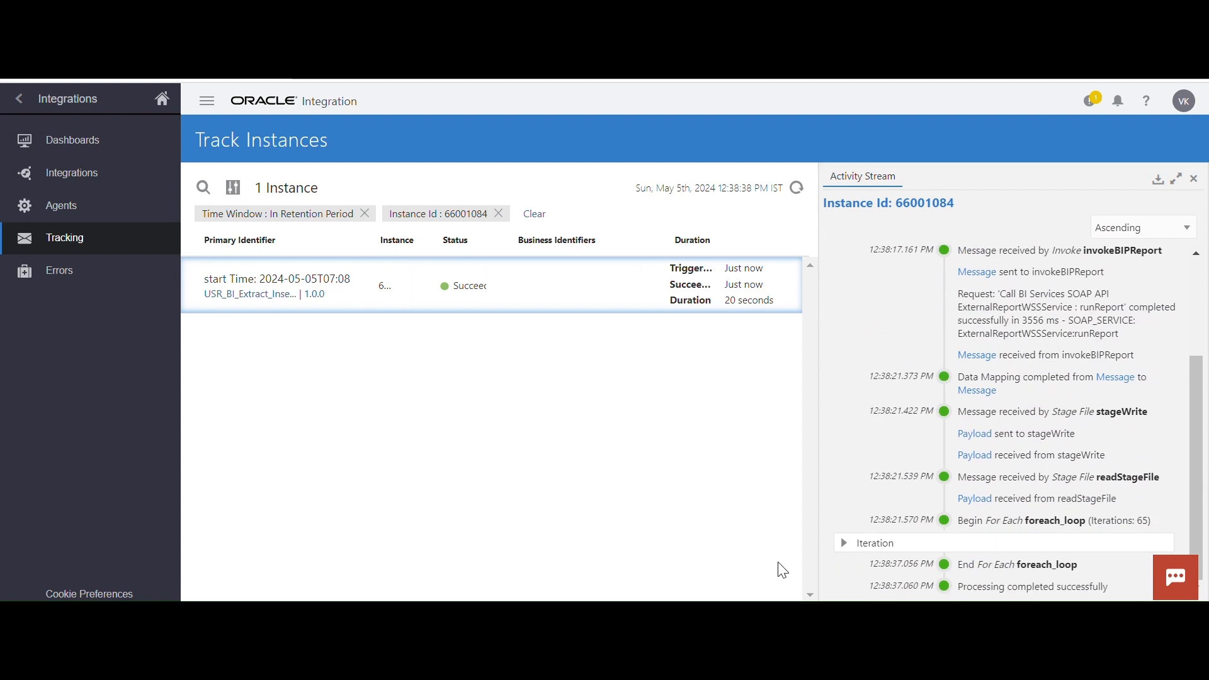
pyautogui.click(844, 545)
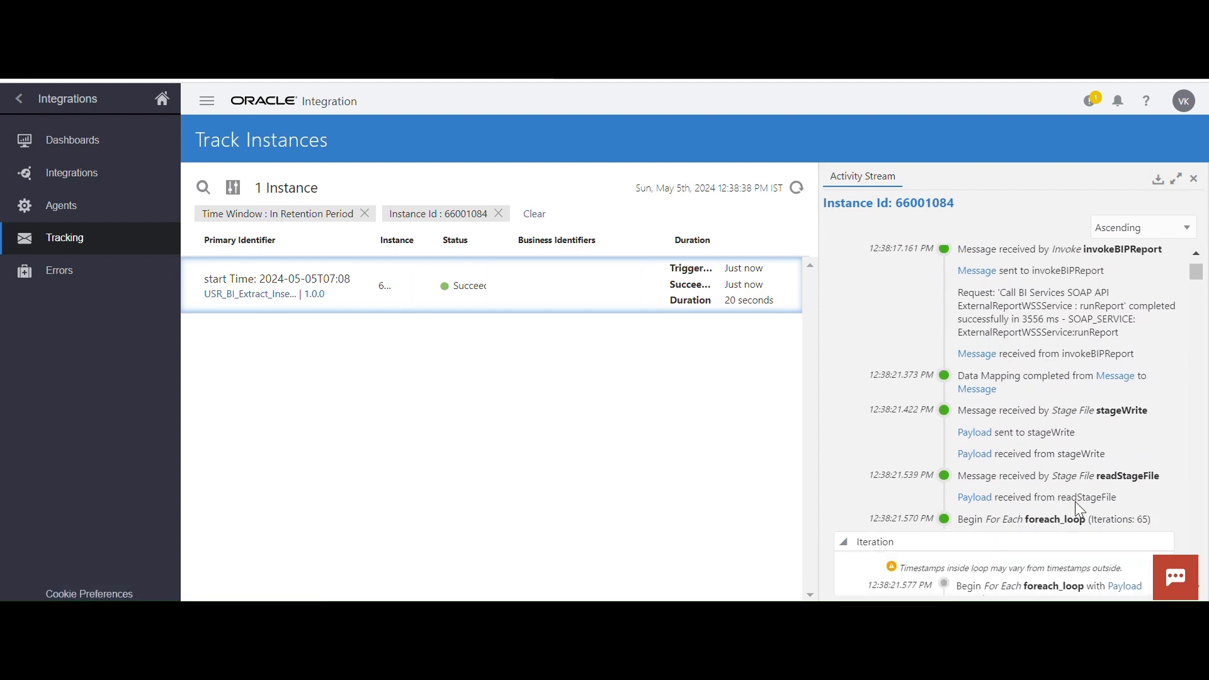
pyautogui.scroll(-4, 1075, 507)
pyautogui.scroll(-5, 1075, 508)
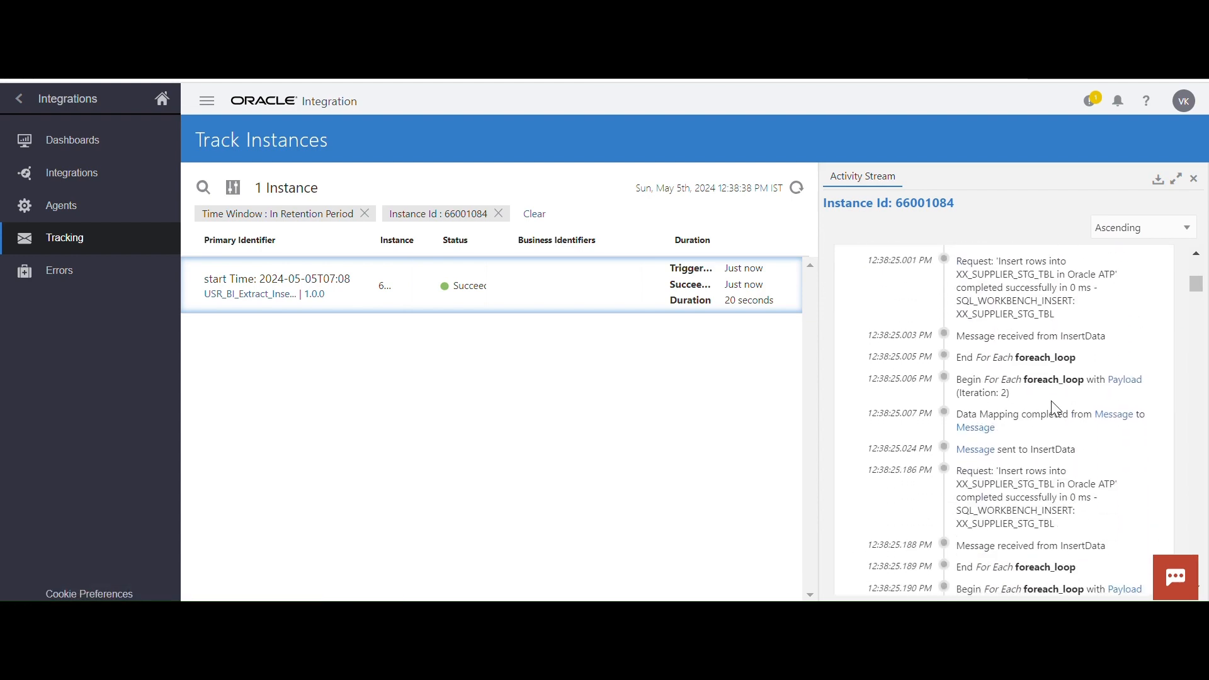
pyautogui.scroll(-10, 995, 453)
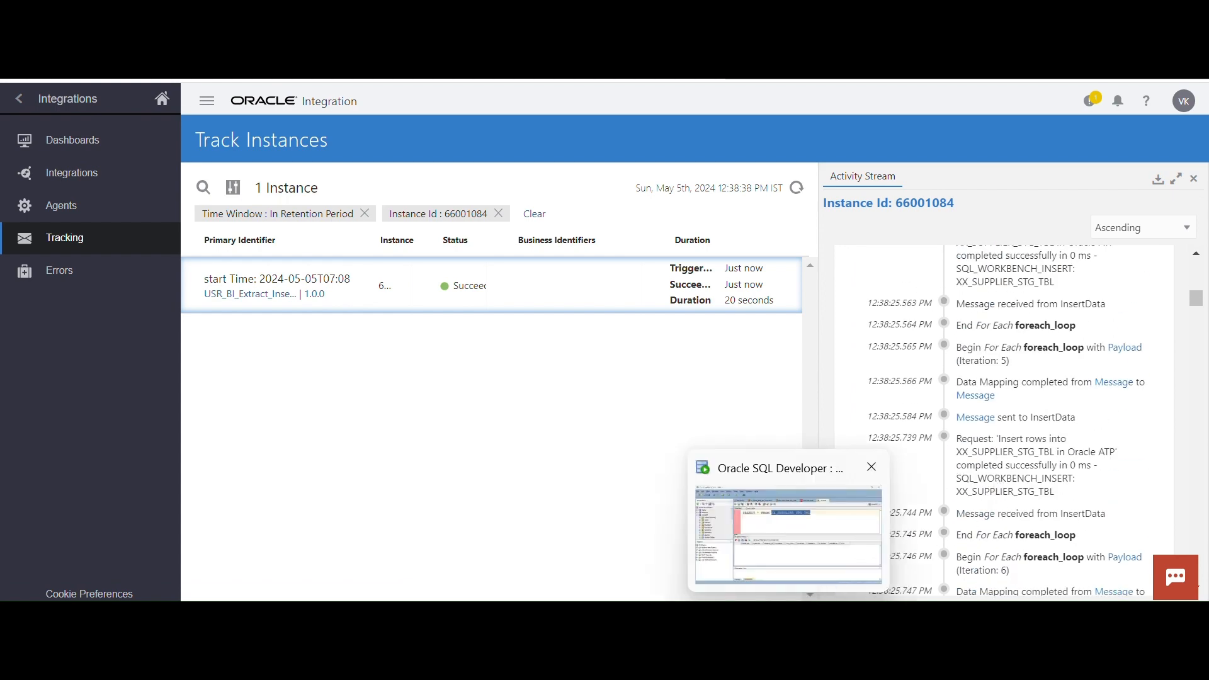
# Switch to Oracle SQL Developer and run the query SELECT * FROM XX_SUPPLIER_STG_TBL
pyautogui.click(788, 534)
pyautogui.click(612, 142)
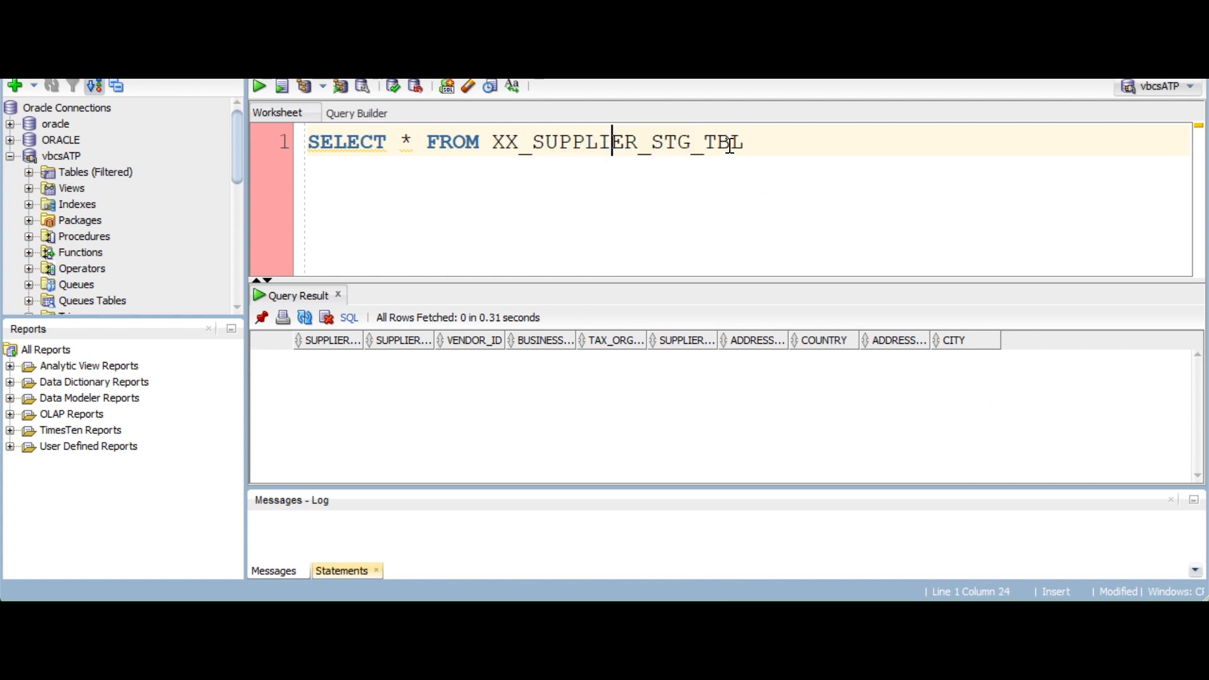
pyautogui.moveTo(760, 144); pyautogui.dragTo(232, 136)
pyautogui.click(261, 90)
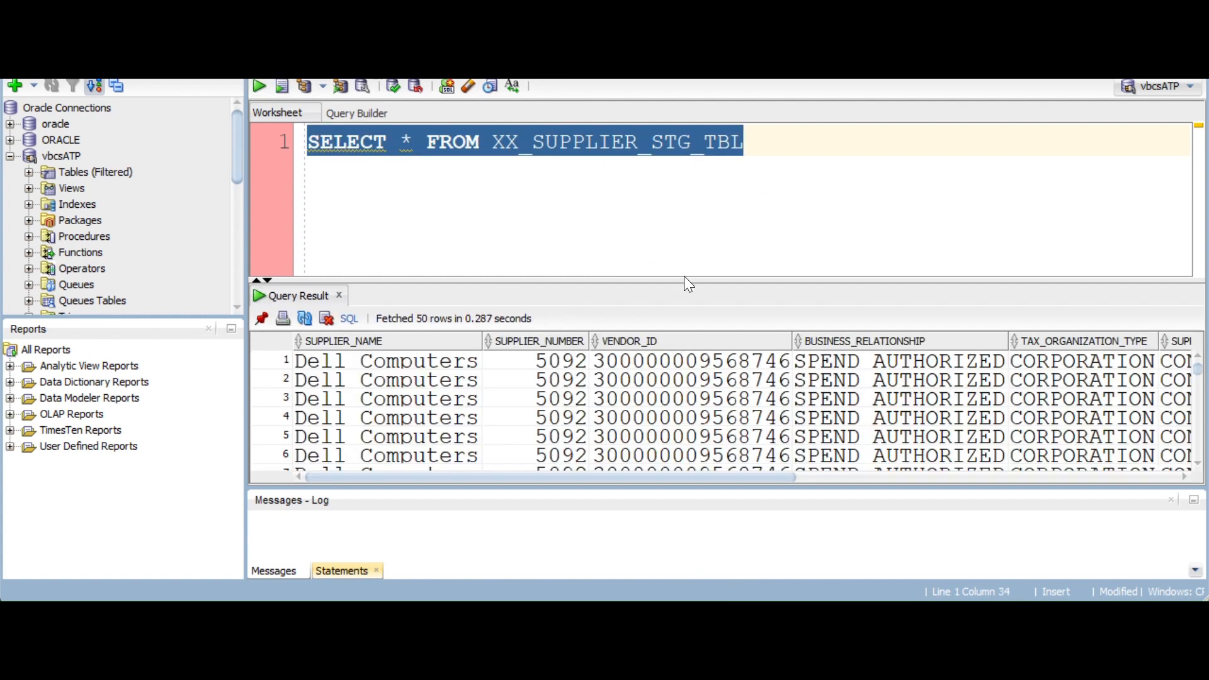
# Enlarge the query result area and review the inserted supplier rows across all columns from SUPPLIER_NAME to CITY
pyautogui.moveTo(684, 280); pyautogui.dragTo(673, 223)
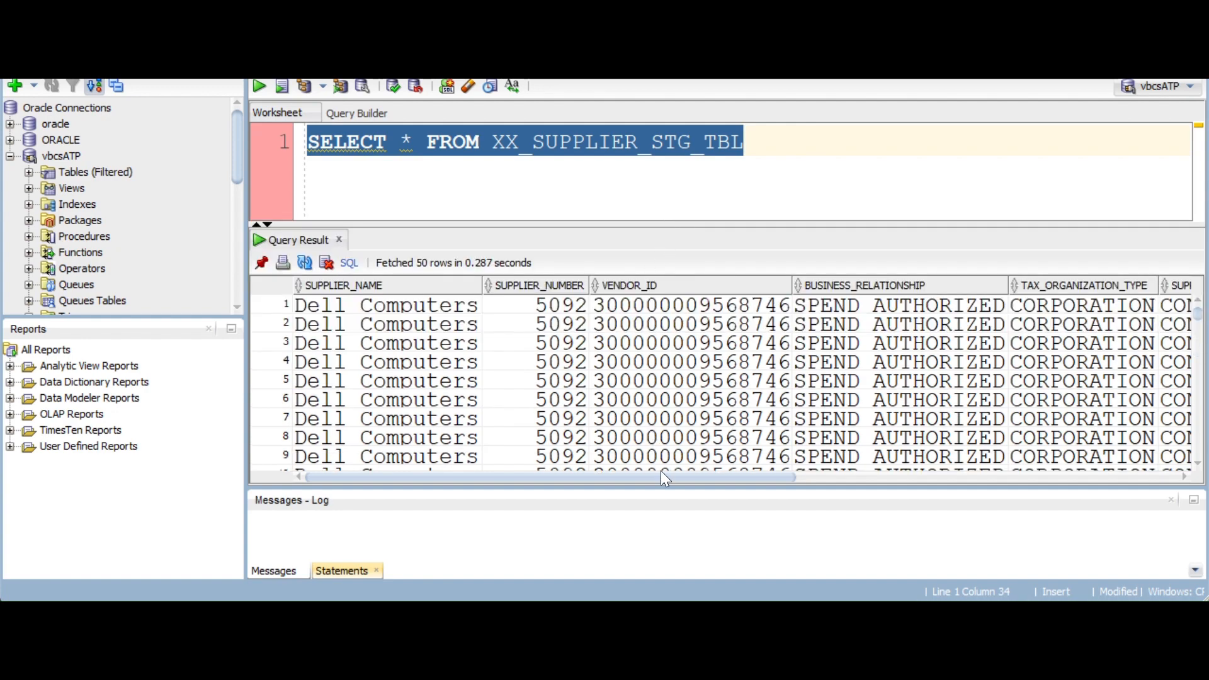
pyautogui.moveTo(660, 478); pyautogui.dragTo(378, 502)
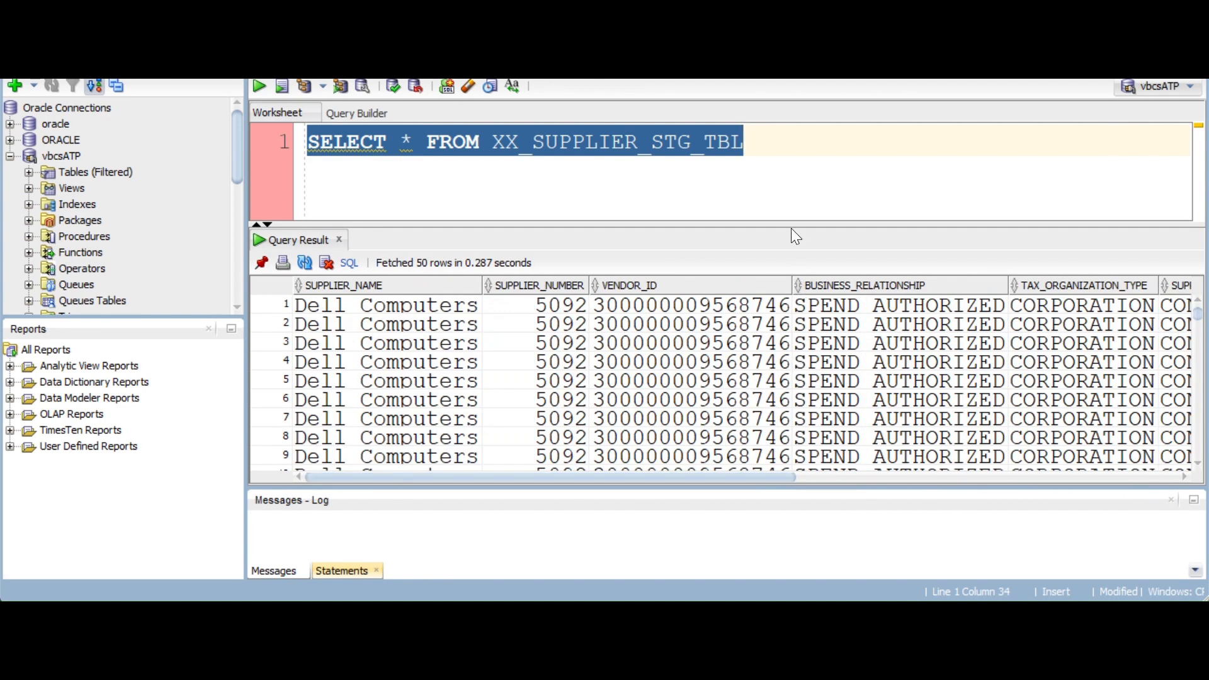
pyautogui.moveTo(791, 223); pyautogui.dragTo(786, 268)
pyautogui.moveTo(697, 477); pyautogui.dragTo(1062, 476)
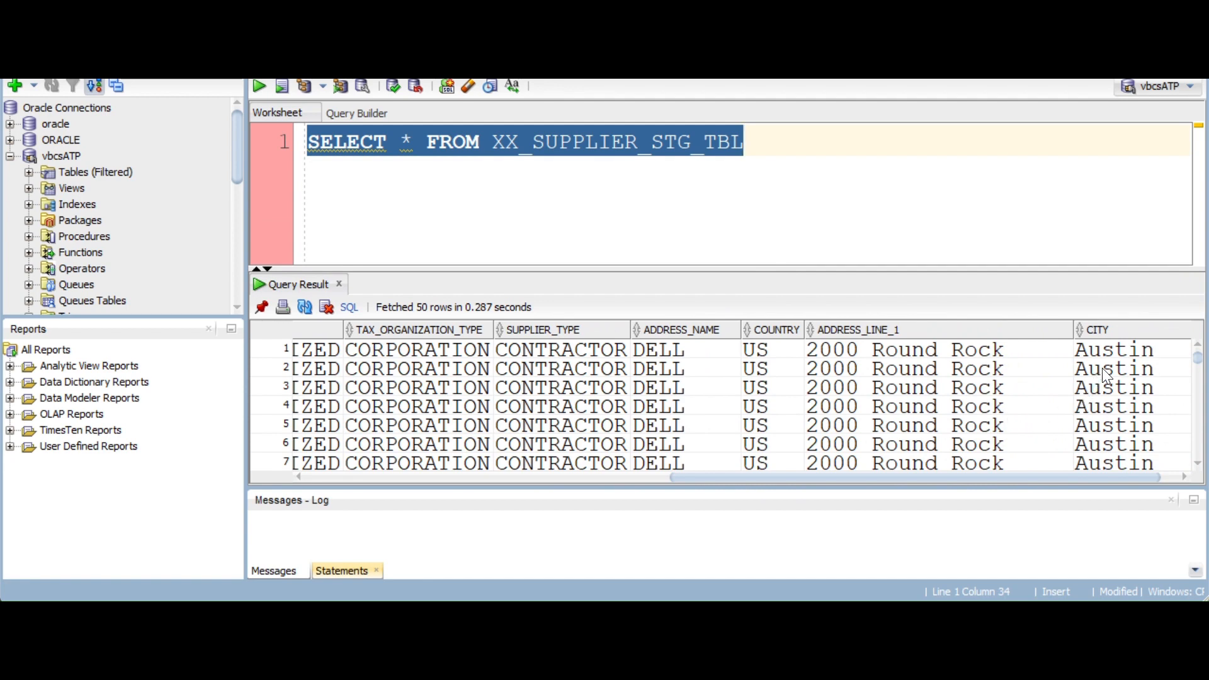
pyautogui.click(1113, 356)
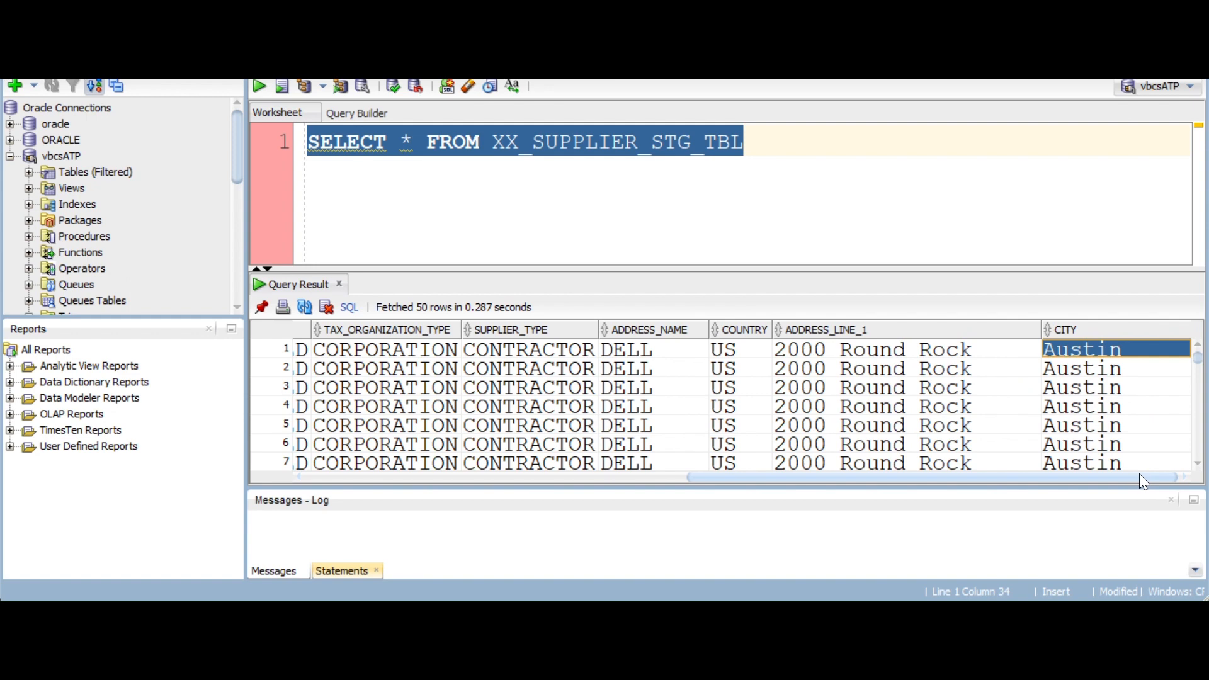
pyautogui.moveTo(1080, 477); pyautogui.dragTo(621, 486)
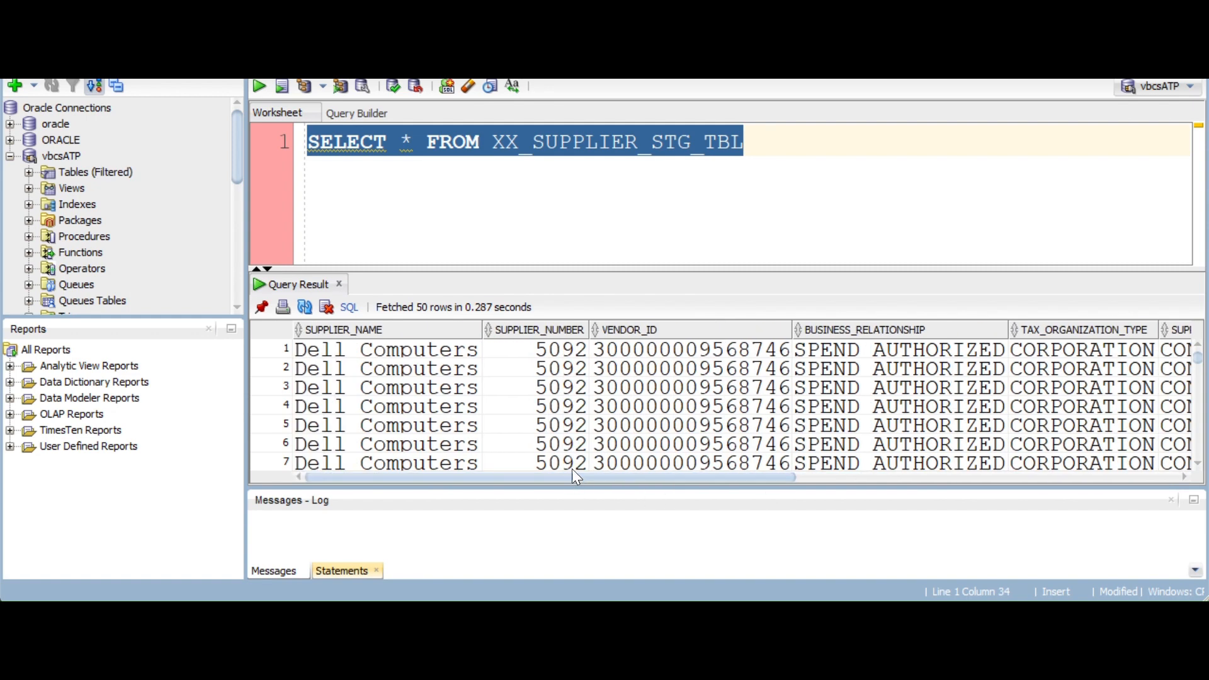